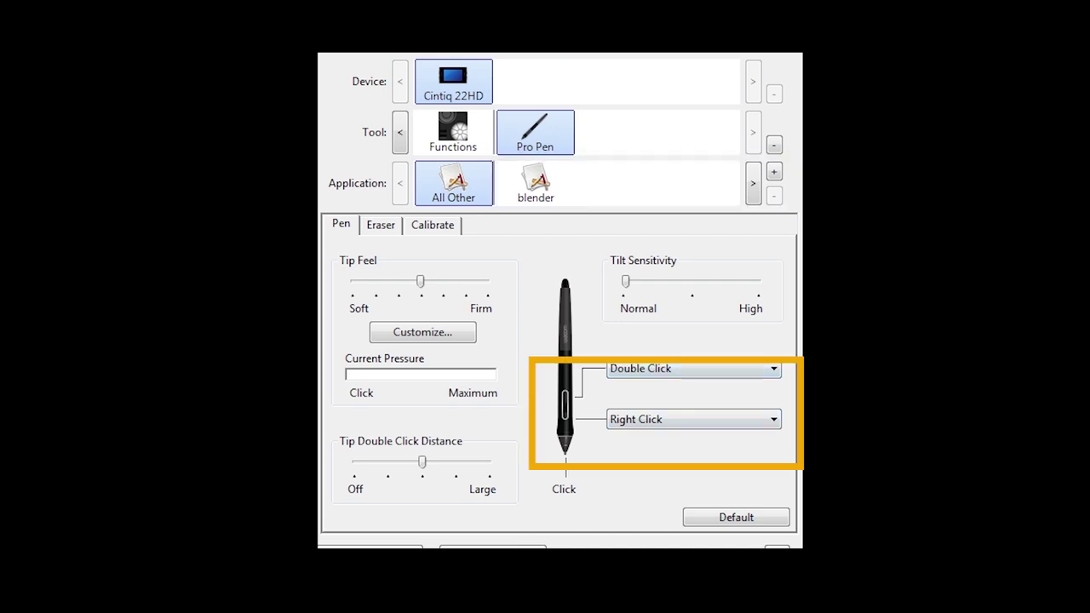
- Examine the Pro Pen button assignments in the blender and All Other application profiles
left_click(536, 184)
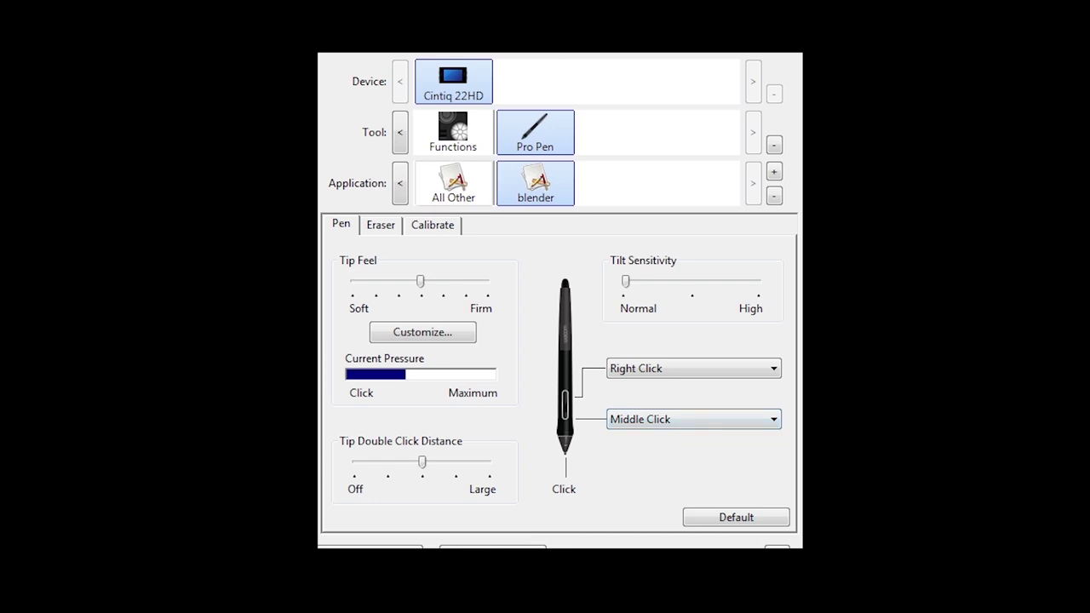
left_click(453, 183)
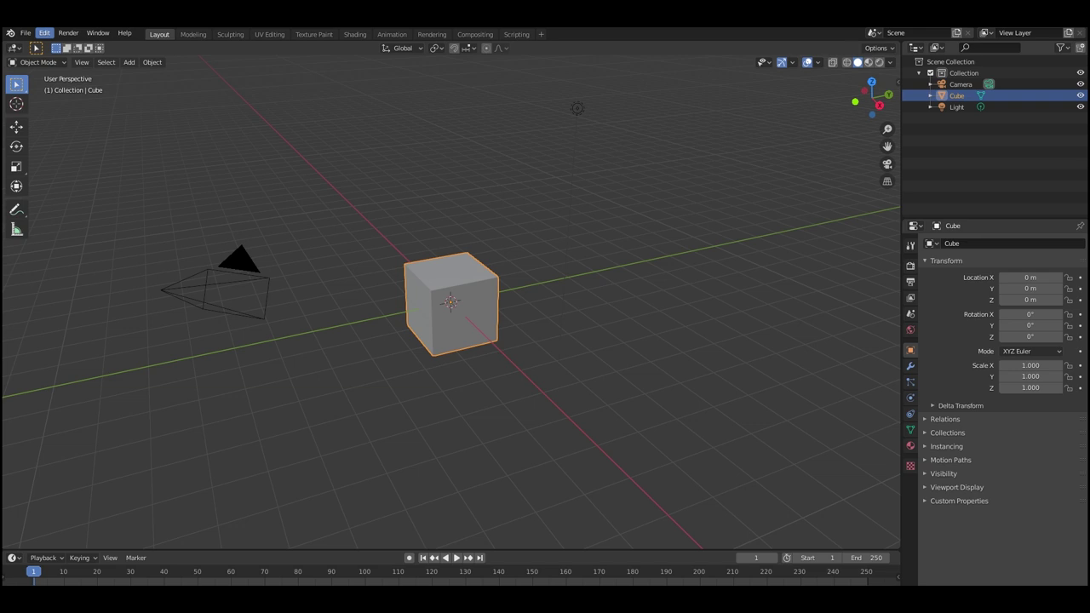
- Enable Tab for Pie Menu in Blender's keymap preferences and close the preferences
left_click(44, 33)
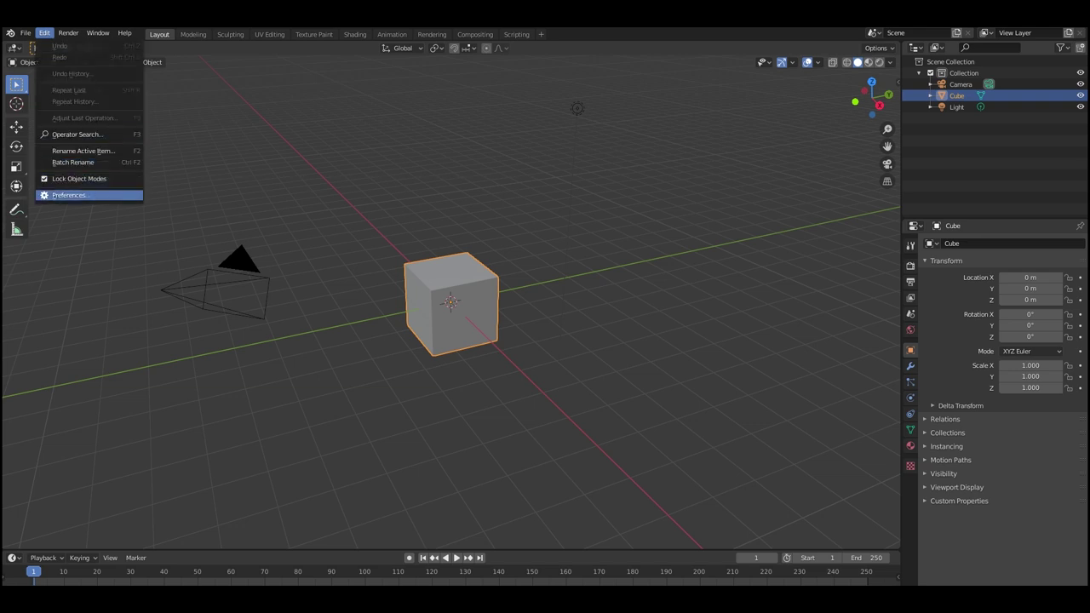
left_click(68, 196)
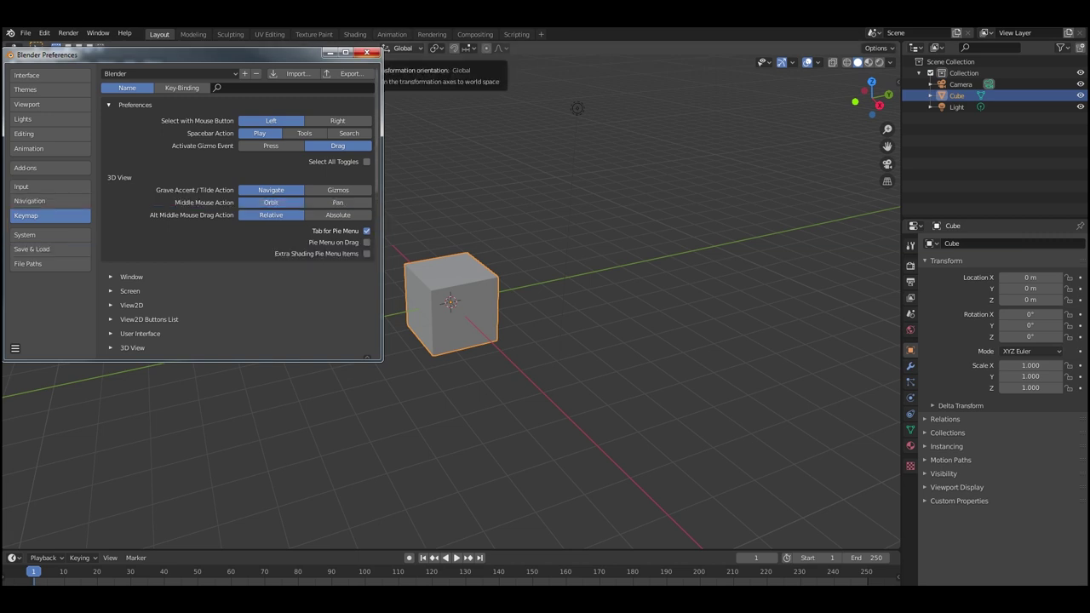
left_click(366, 53)
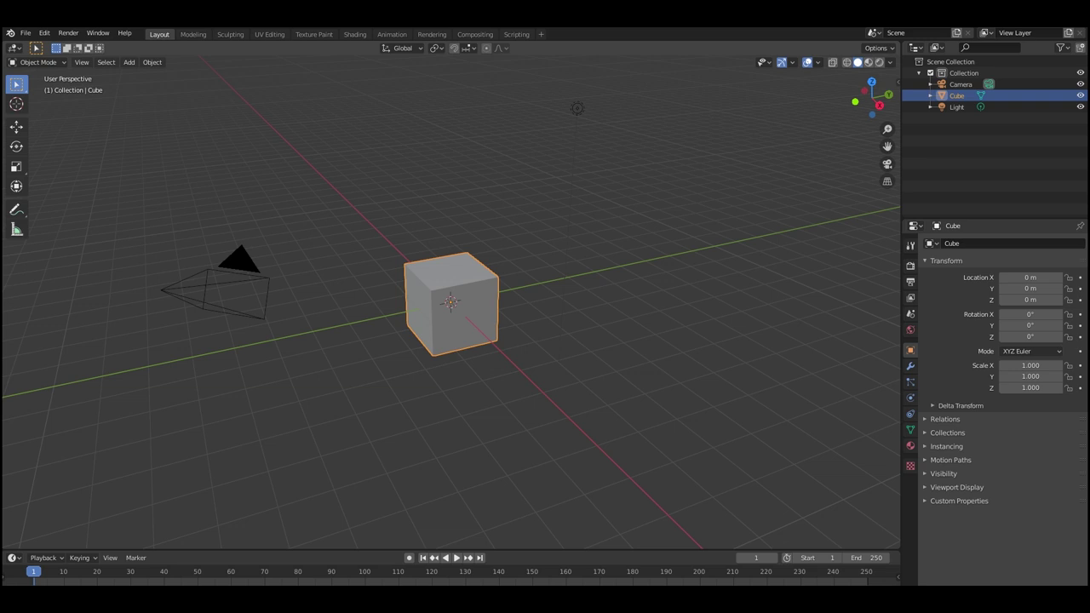
- Use the mode pie menu to switch the cube through Object Mode, Edit Mode and Sculpt Mode
key("ctrl+Tab")
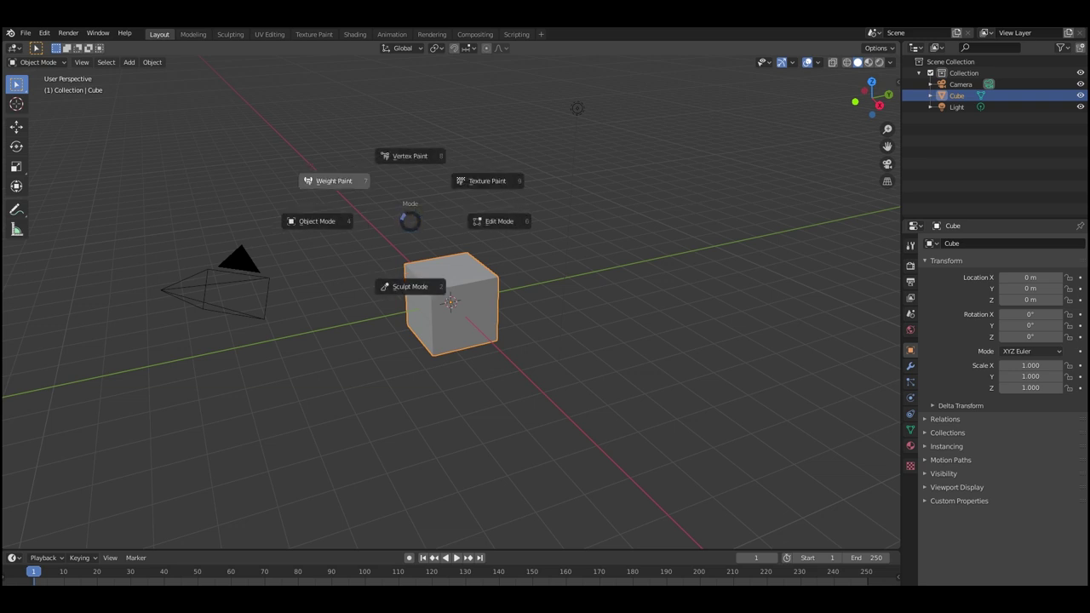
left_click(317, 221)
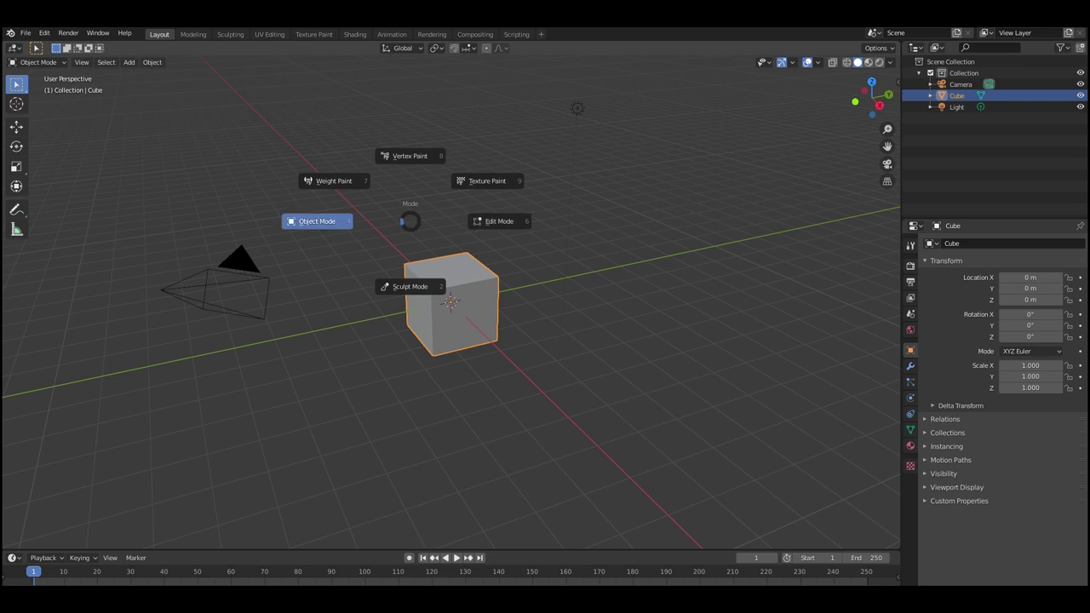
key("ctrl+Tab")
left_click(455, 219)
key("ctrl+Tab")
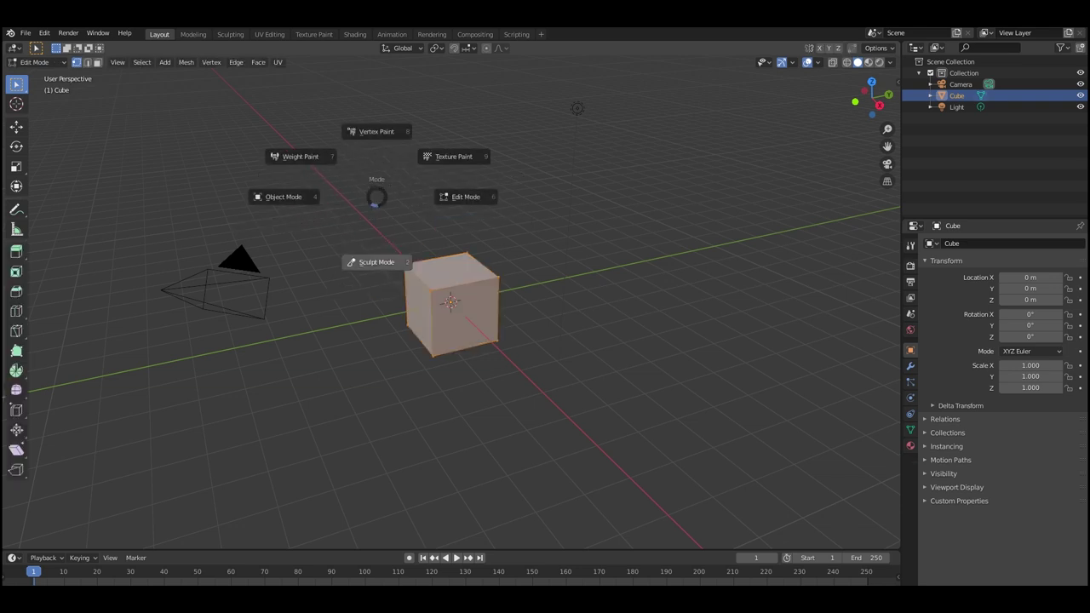
key("2")
key("ctrl+Tab")
left_click(375, 177)
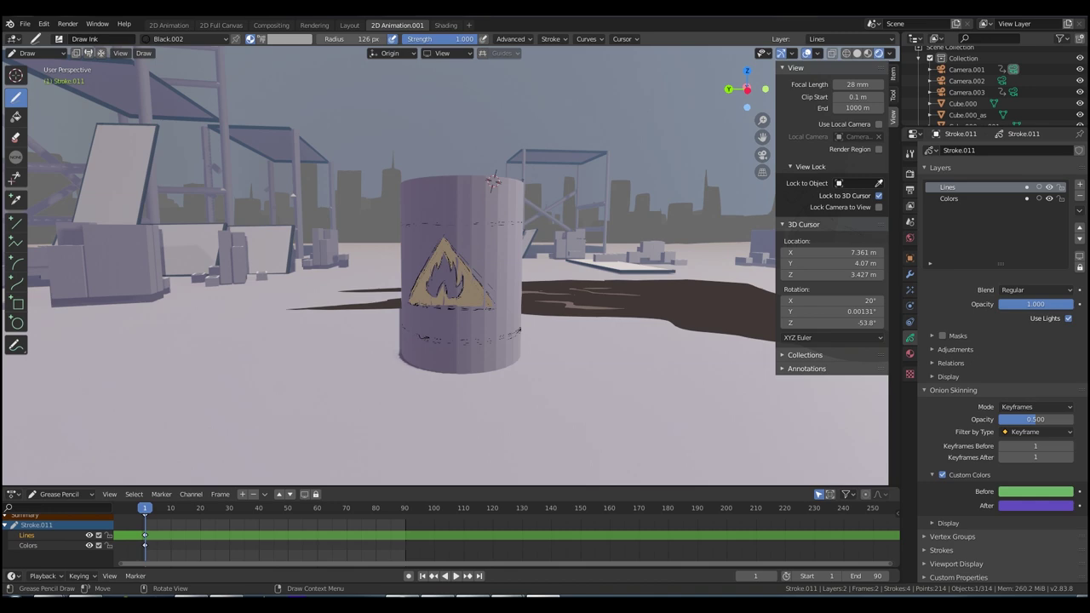
- Place the 3D cursor near the base of the barrel with the flame symbol
middle_click_drag(493, 182, 676, 190, "shift")
middle_click_drag(517, 252, 478, 409, "shift")
scroll(436, 176, "up", 7)
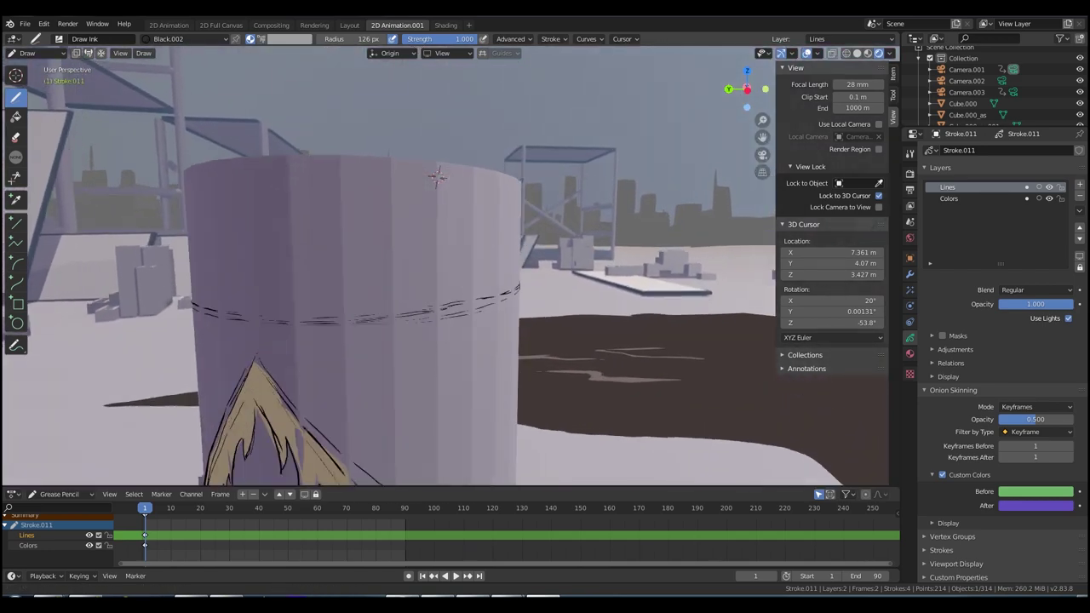
scroll(436, 177, "down", 3)
middle_click_drag(478, 281, 430, 259, "ctrl")
middle_click_drag(437, 177, 406, 177)
right_click(415, 376, "shift")
mouse_move(415, 376)
middle_mouse_down()
mouse_move(596, 376)
mouse_move(413, 376)
middle_mouse_up()
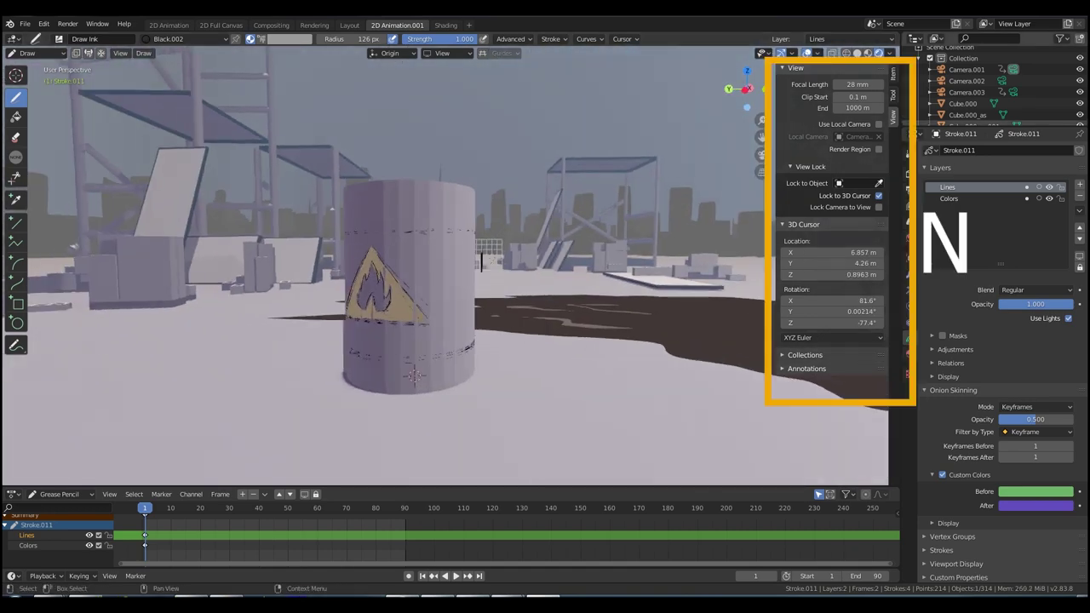
- Check the view lock options and reposition the 3D cursor to distant spots, ending at the scaffolding leg
left_click(893, 96)
left_click(893, 116)
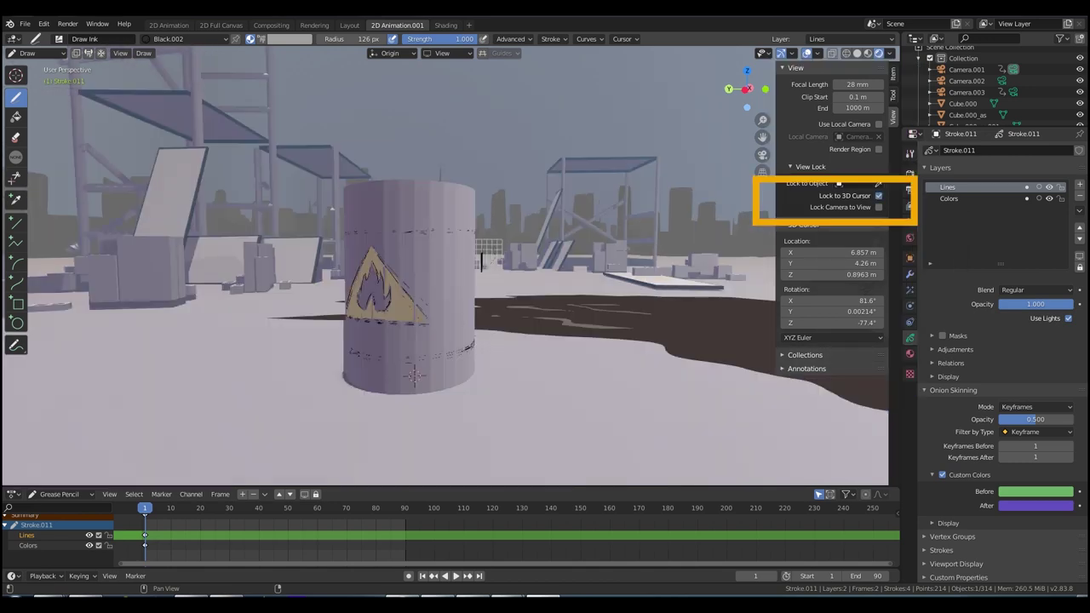
middle_click_drag(522, 228, 543, 220)
right_click(202, 249, "shift")
middle_click_drag(202, 249, 467, 330)
right_click(370, 100, "shift")
middle_click_drag(630, 162, 592, 179)
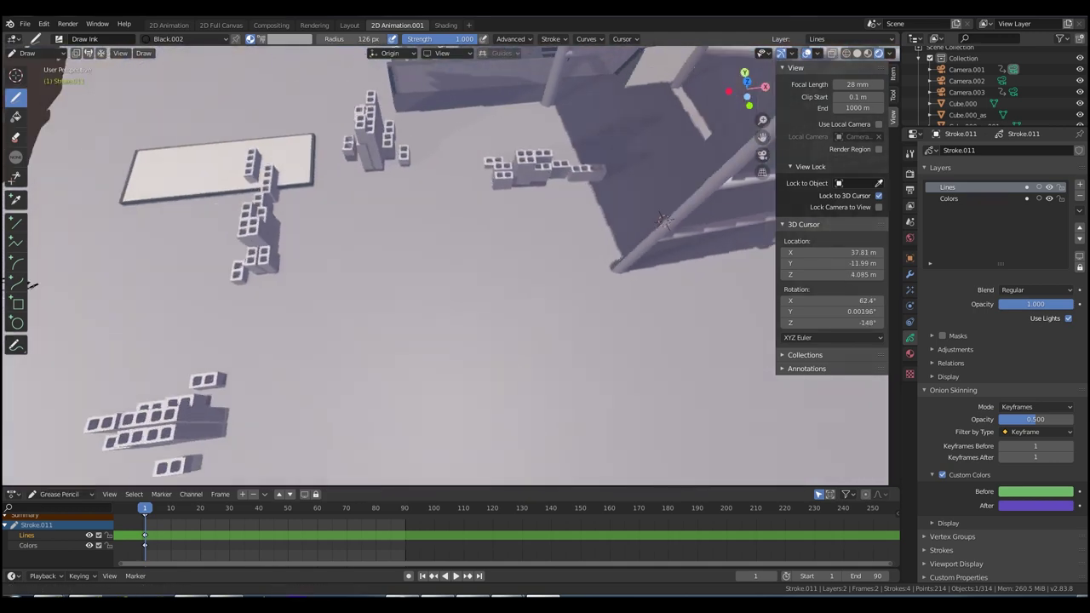
- Move the 3D cursor to the cinder blocks beside the flat panel, and on toward the far structure
right_click(281, 234, "shift")
middle_click_drag(281, 235, 576, 220)
middle_click_drag(372, 94, 372, 94)
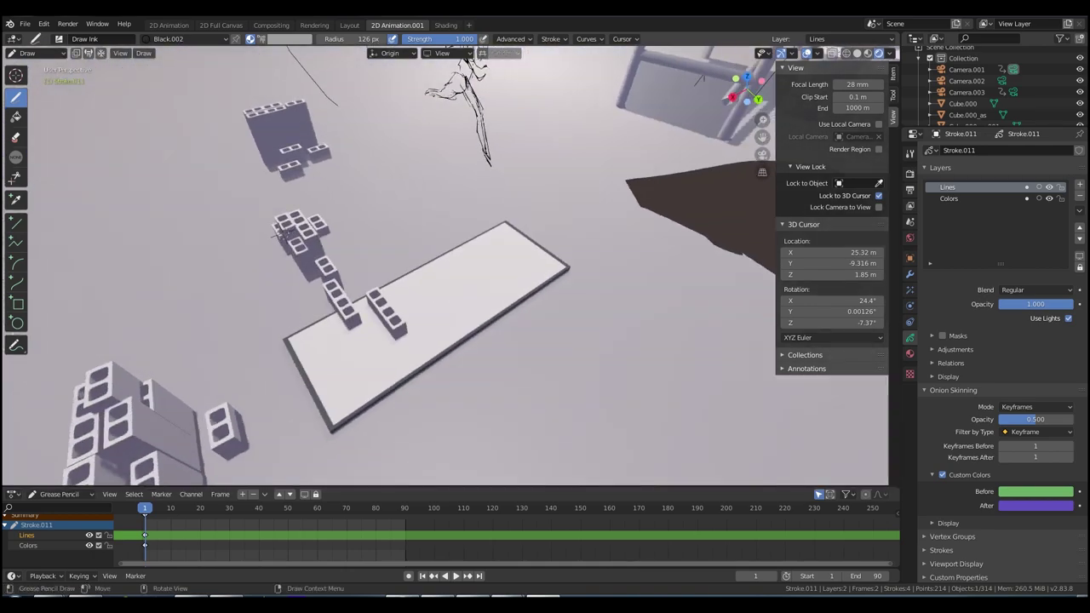
right_click(698, 110, "shift")
middle_click_drag(698, 110, 698, 110)
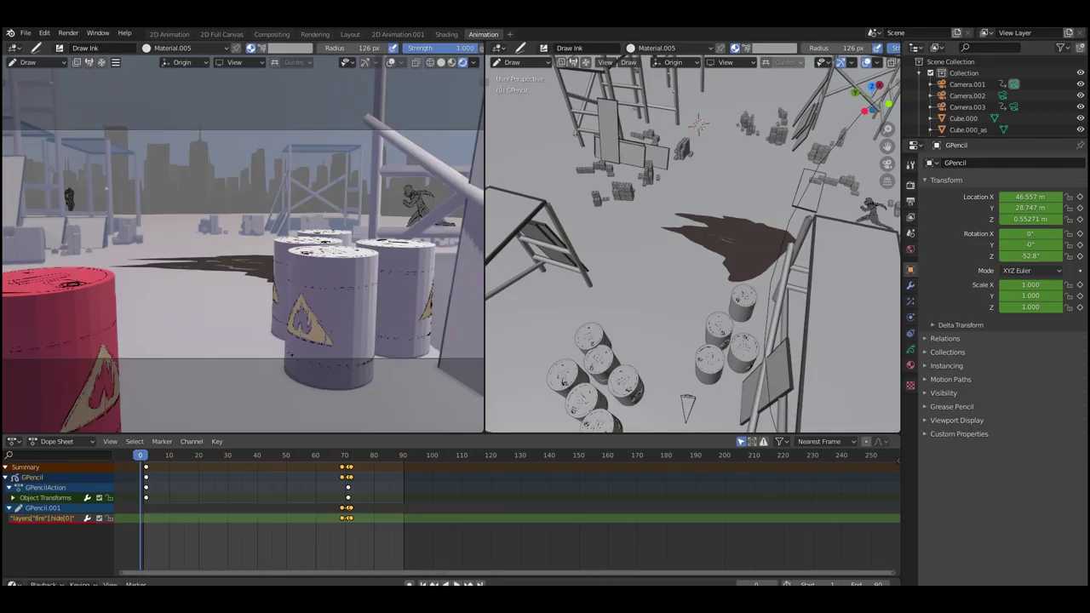
- Play the animated barrel scene through the camera view and stop the playback
key("space")
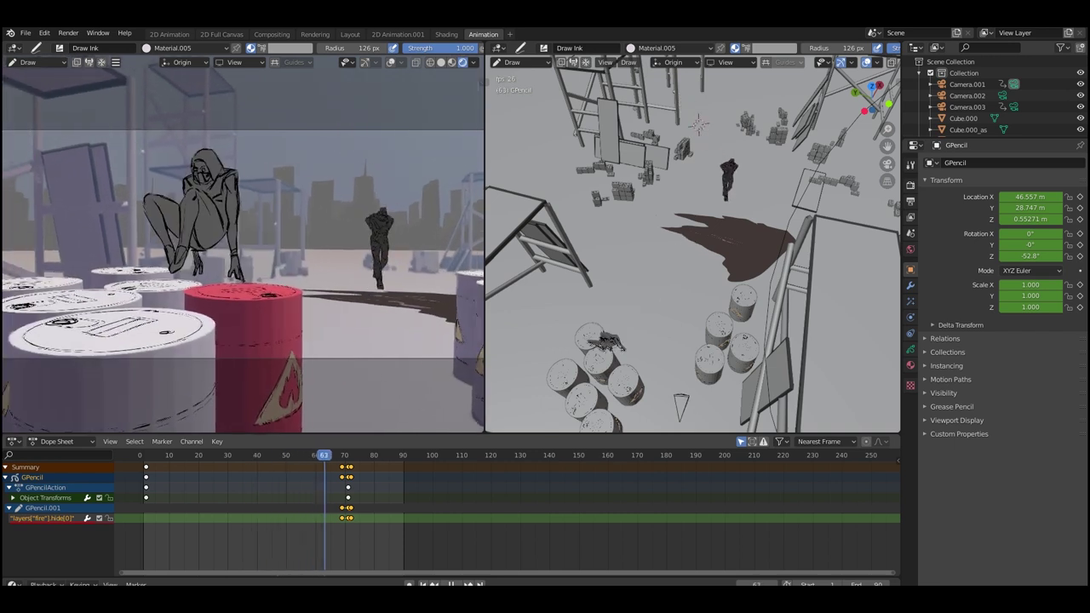
key("space")
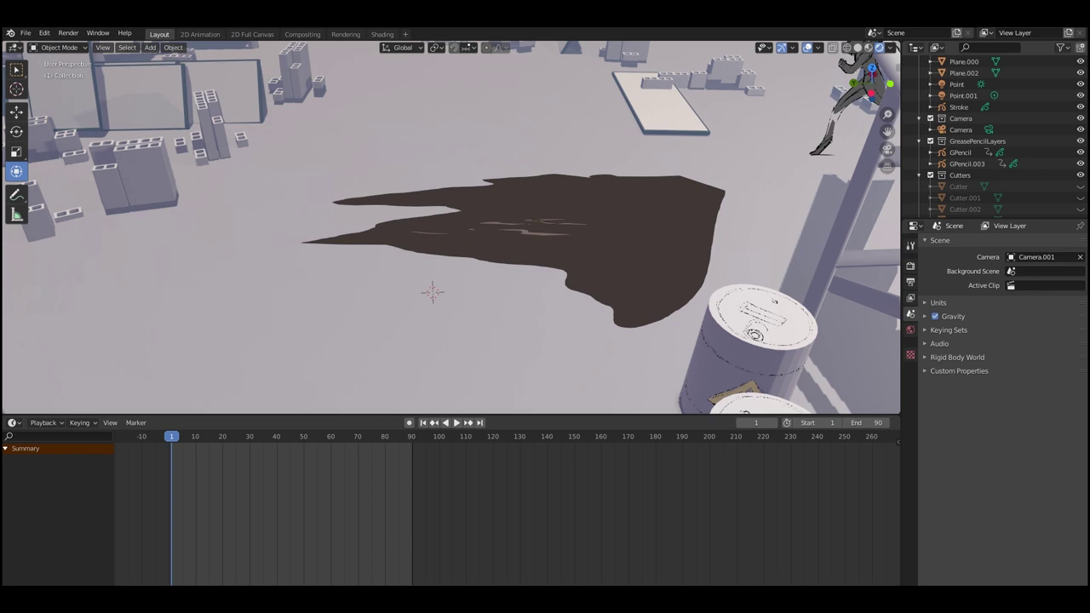
- Add a UV sphere at the 3D cursor and delete it again
key("shift+a")
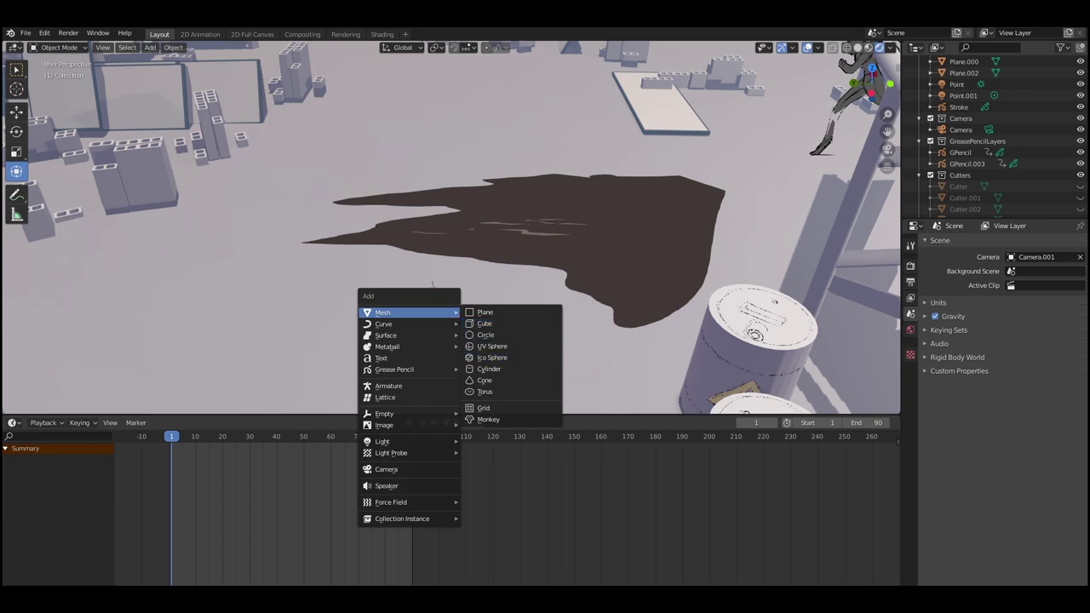
left_click(493, 346)
mouse_move(493, 346)
middle_mouse_down()
mouse_move(596, 339)
mouse_move(607, 317)
mouse_move(503, 341)
middle_mouse_up()
middle_click_drag(430, 294, 409, 293)
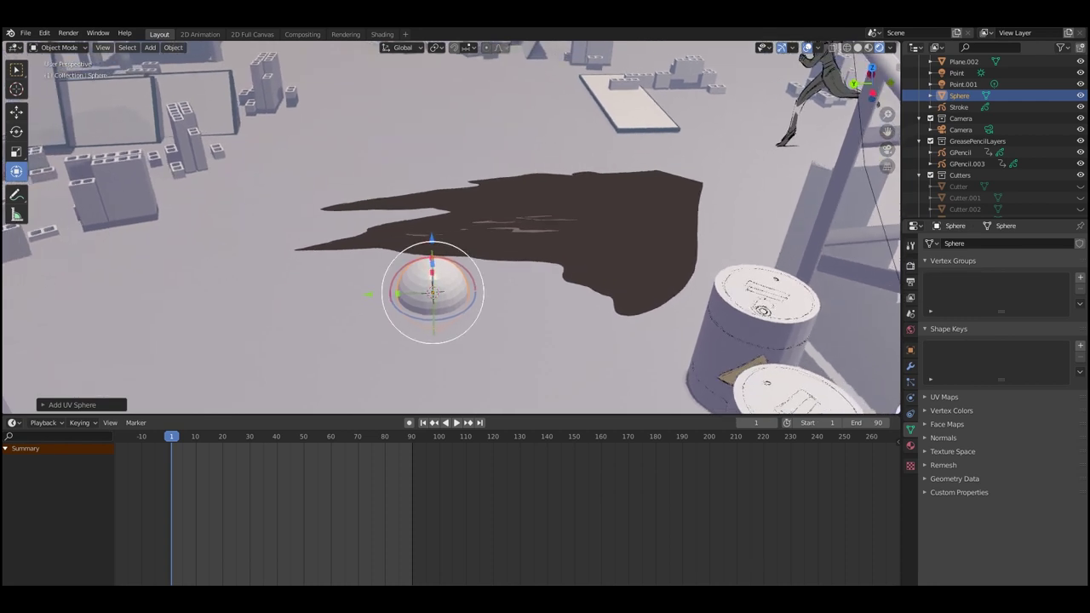
key("Delete")
- Add a Grease Pencil Stroke object at the 3D cursor beside the dark ground shape
middle_click_drag(452, 239, 465, 228)
scroll(452, 227, "up", 1)
middle_click_drag(432, 292, 432, 292)
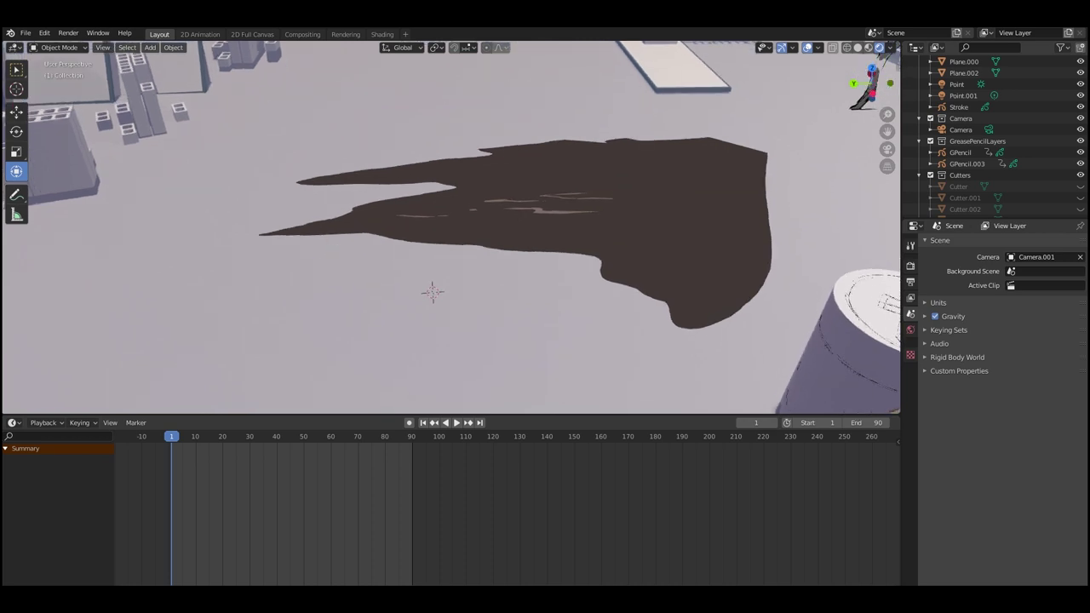
key("shift+a")
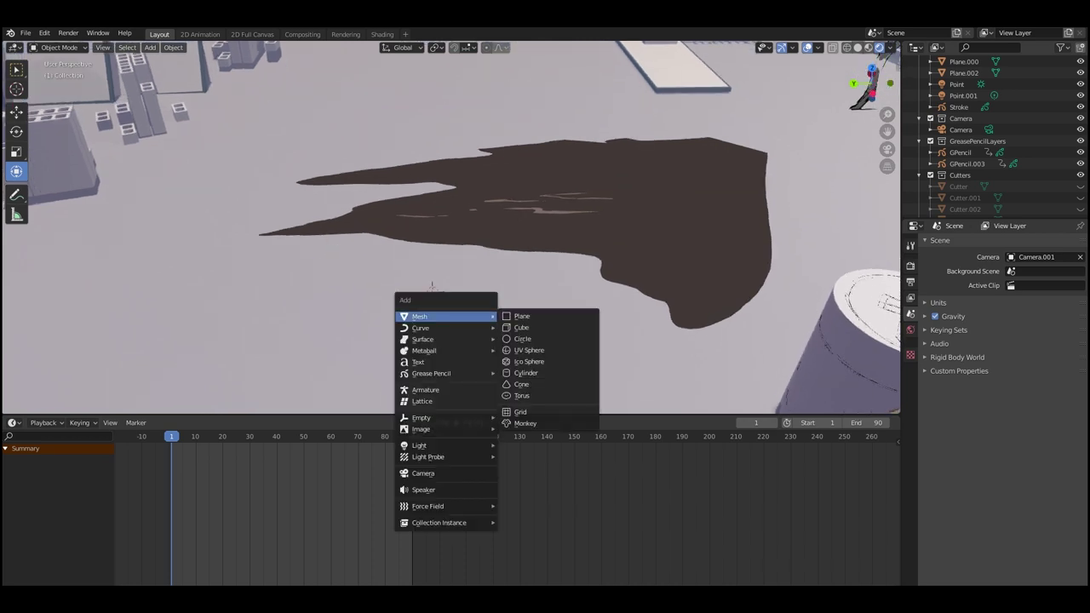
mouse_move(431, 373)
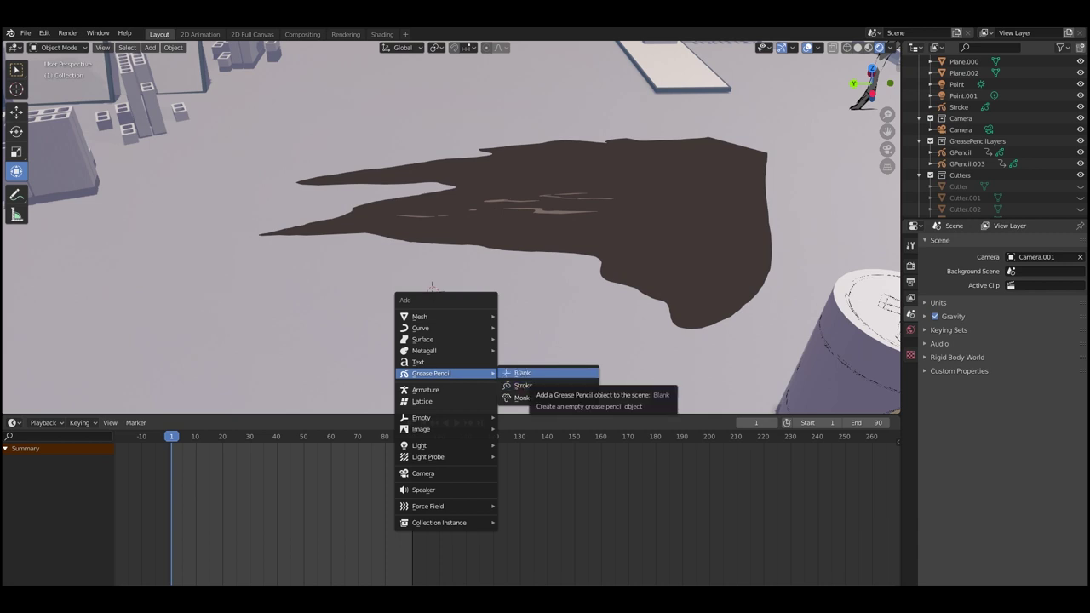
left_click(523, 385)
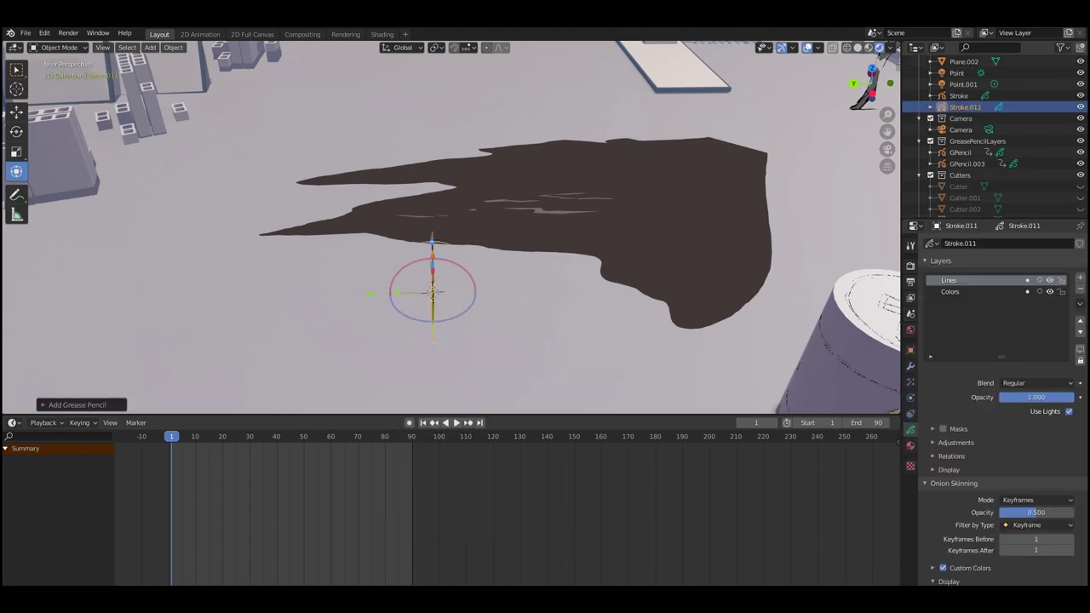
- Examine the new Grease Pencil stroke object's materials and its Lines and Colors layers
scroll(432, 292, "up", 5)
scroll(433, 293, "down", 5)
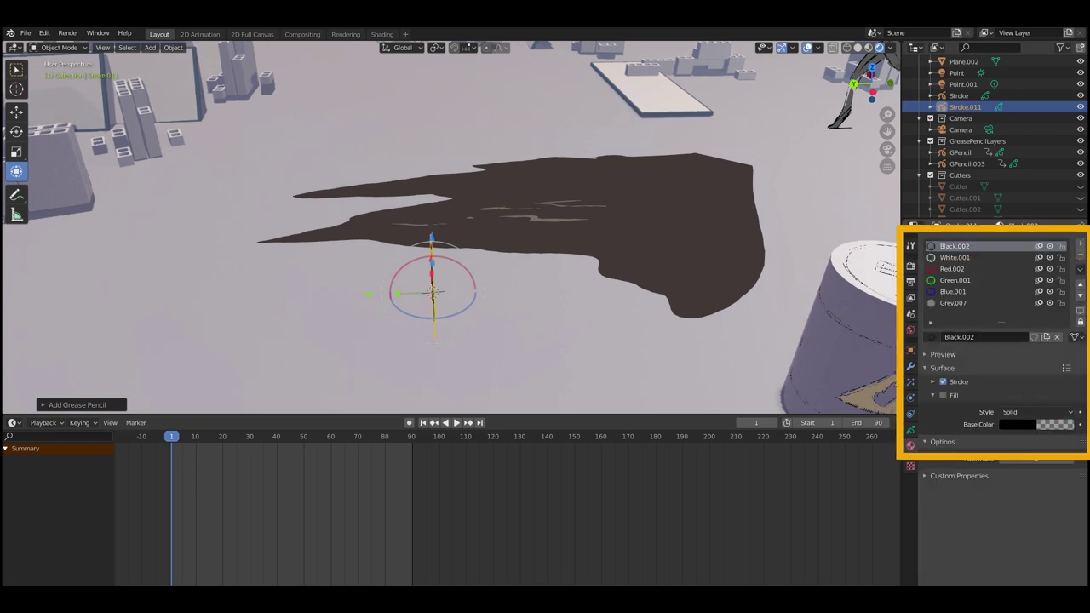
left_click(911, 429)
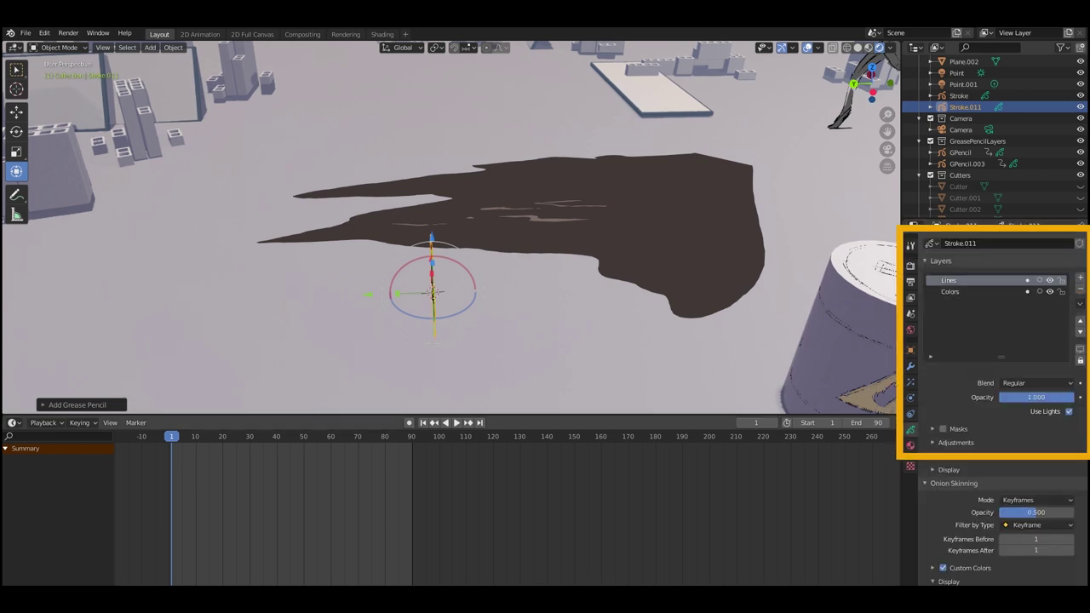
middle_click_drag(545, 255, 553, 248)
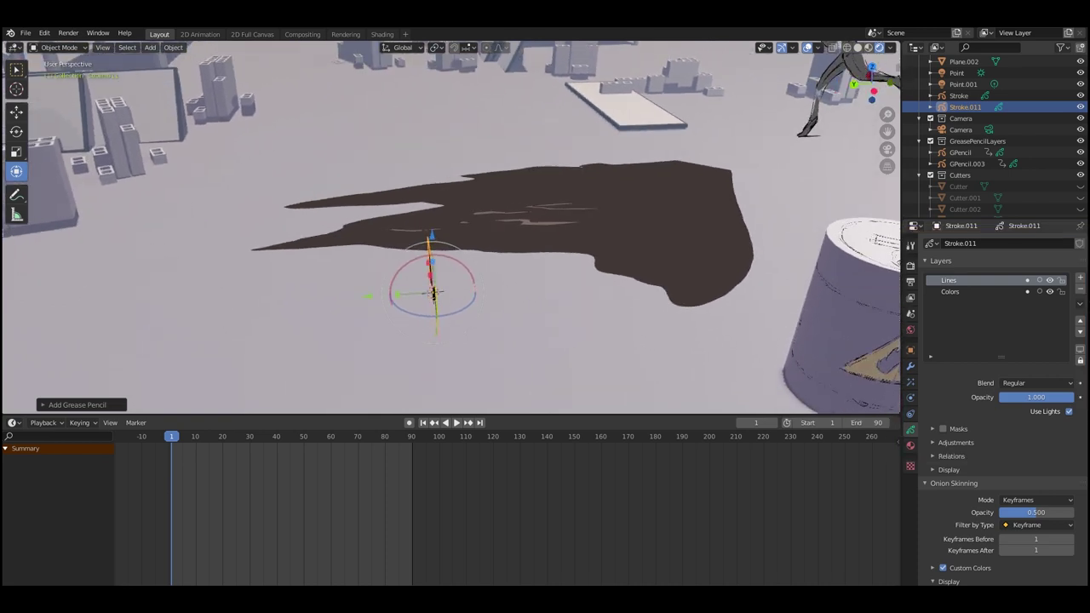
middle_click_drag(434, 294, 433, 292)
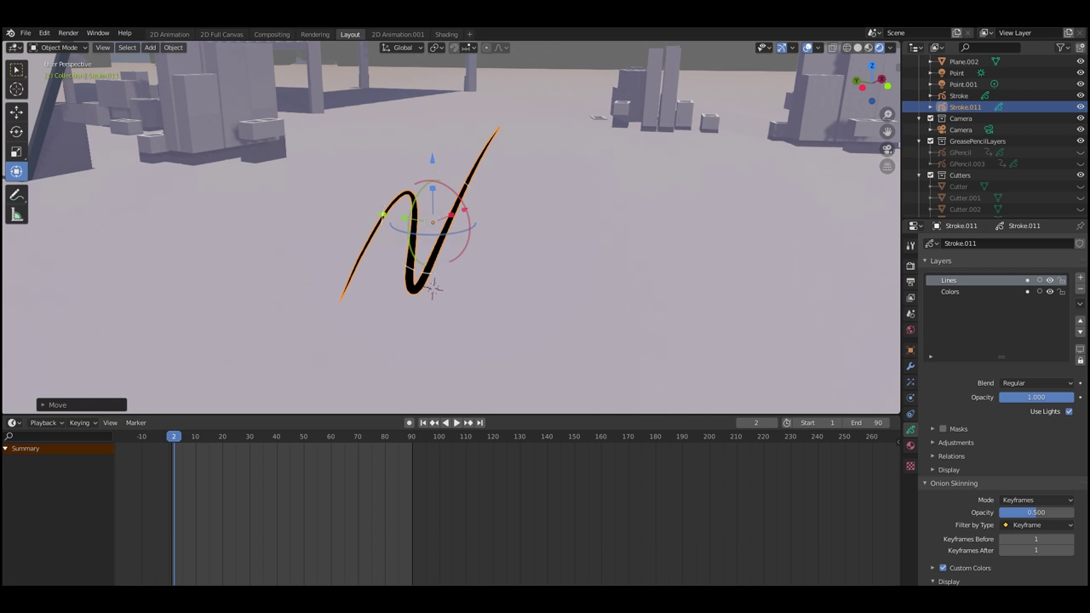
- Move the Grease Pencil stroke object along its axes across the ground and raise it slightly
mouse_move(382, 215)
left_mouse_down()
mouse_move(186, 177)
mouse_move(629, 263)
mouse_move(365, 211)
left_mouse_up()
mouse_move(447, 207)
left_mouse_down()
mouse_move(570, 162)
mouse_move(399, 225)
left_mouse_up()
key("g")
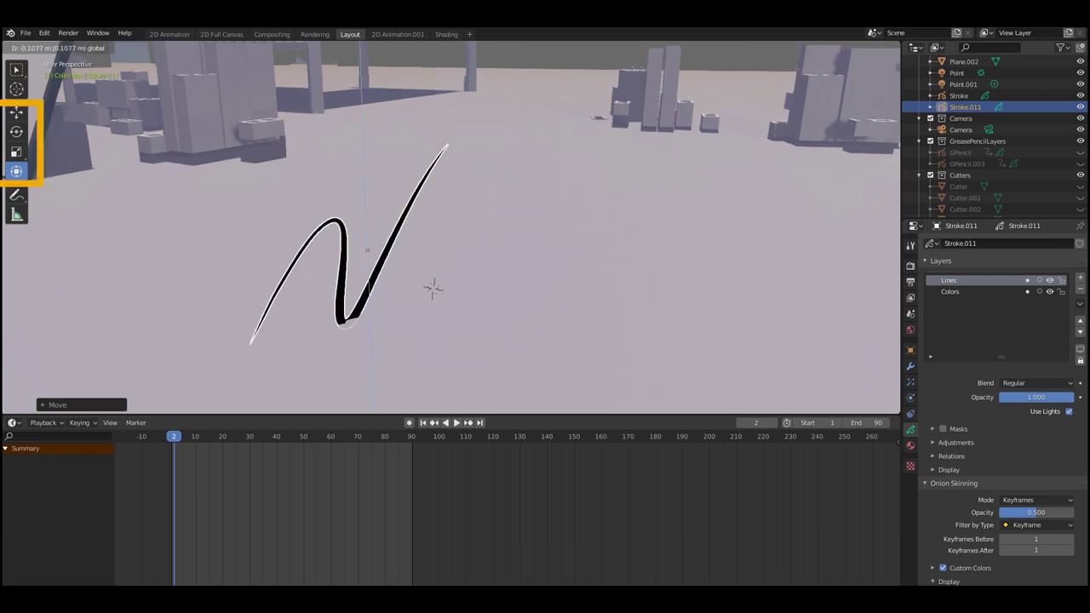
key("Return")
left_click_drag(405, 234, 421, 229)
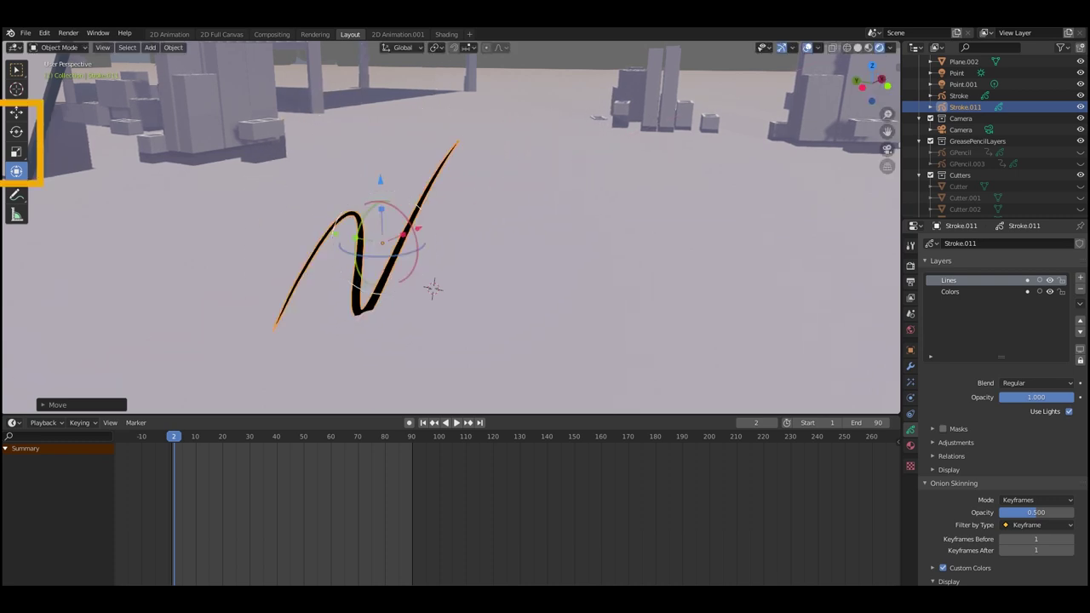
left_click_drag(381, 179, 380, 156)
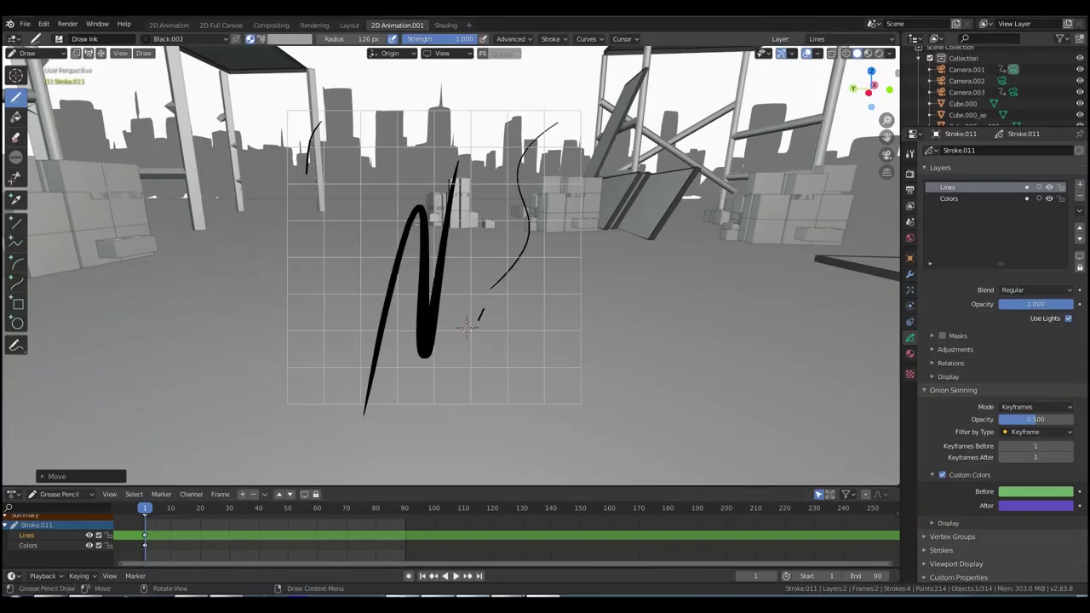
- Draw a short curved line on the canvas plane, just beside the upper part of the thick zigzag stroke
left_click_drag(383, 160, 380, 249)
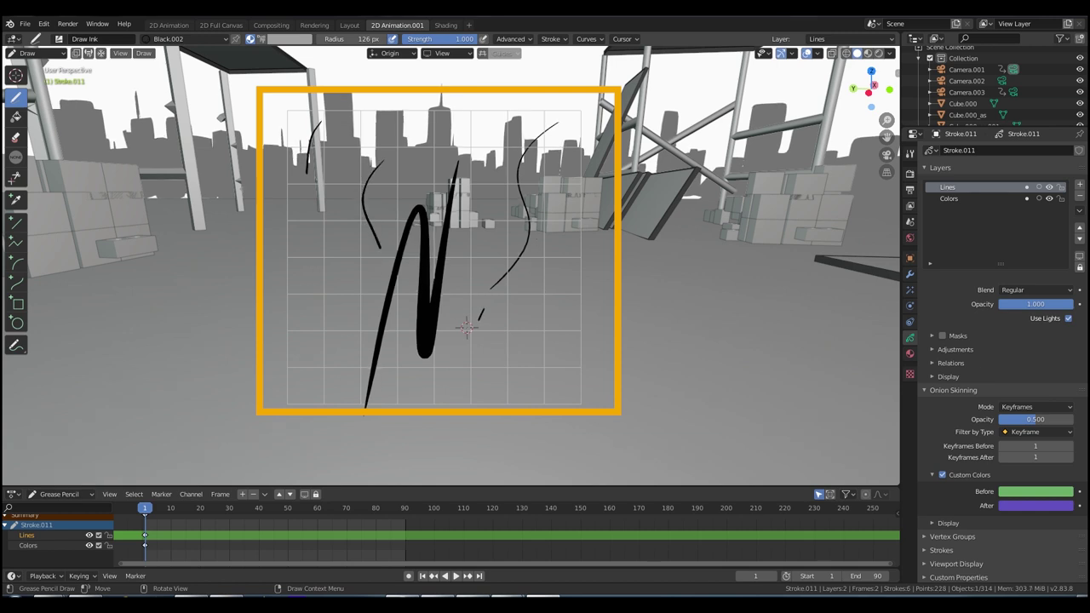
key("alt+shift+z")
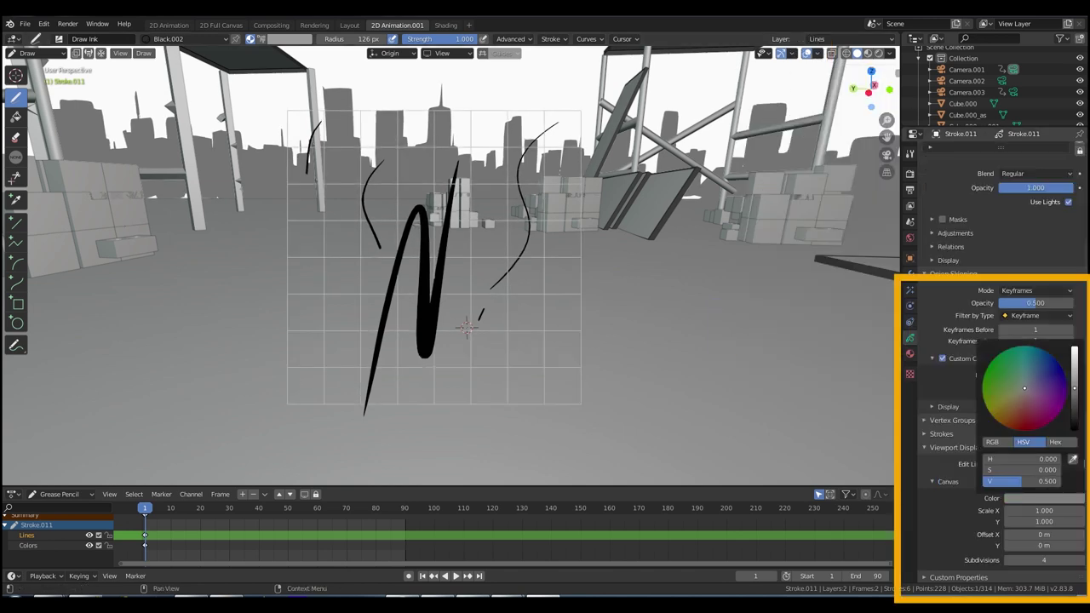
- Give the canvas grid a near-black color, set its scale to X 1.3 and Y 1.6 with X offset 0.3 m, and increase its subdivisions
left_click_drag(1075, 398, 1075, 425)
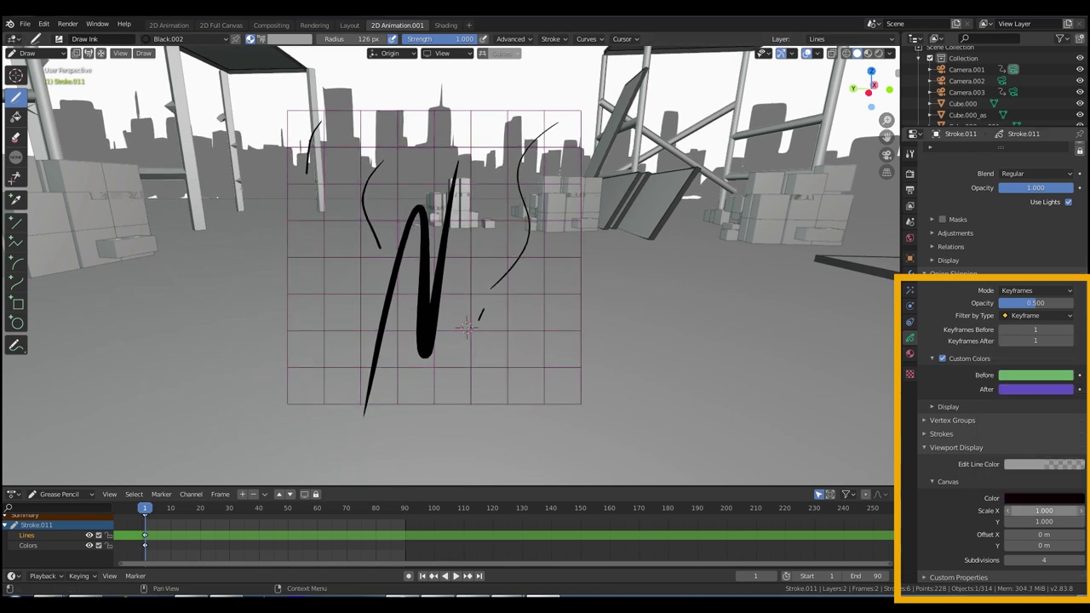
mouse_move(1045, 511)
left_mouse_down()
mouse_move(1051, 522)
mouse_move(1036, 521)
mouse_move(1049, 522)
left_mouse_up()
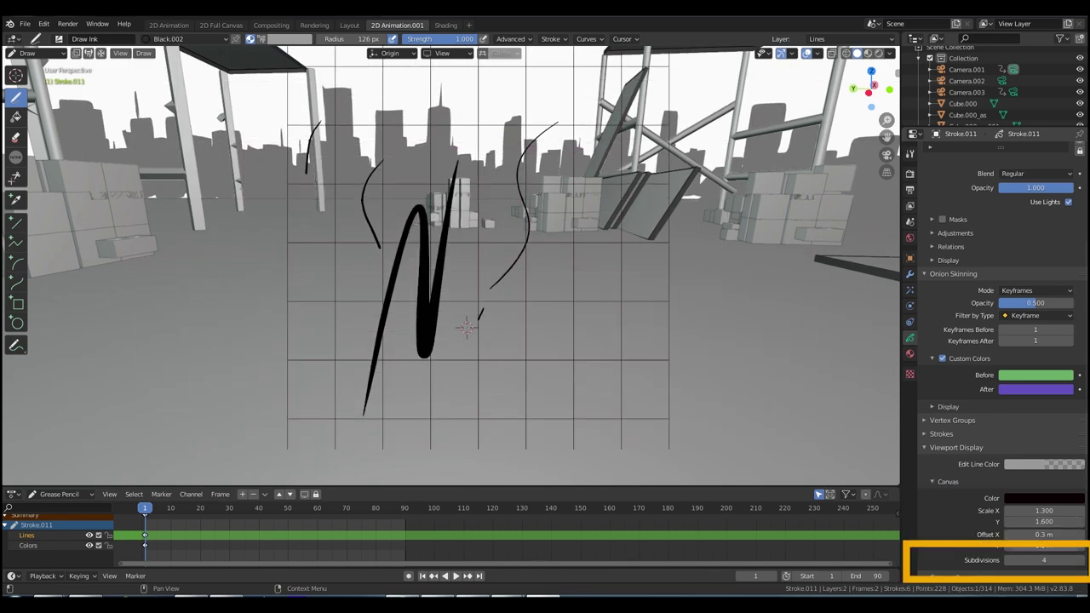
left_click_drag(1044, 560, 1074, 560)
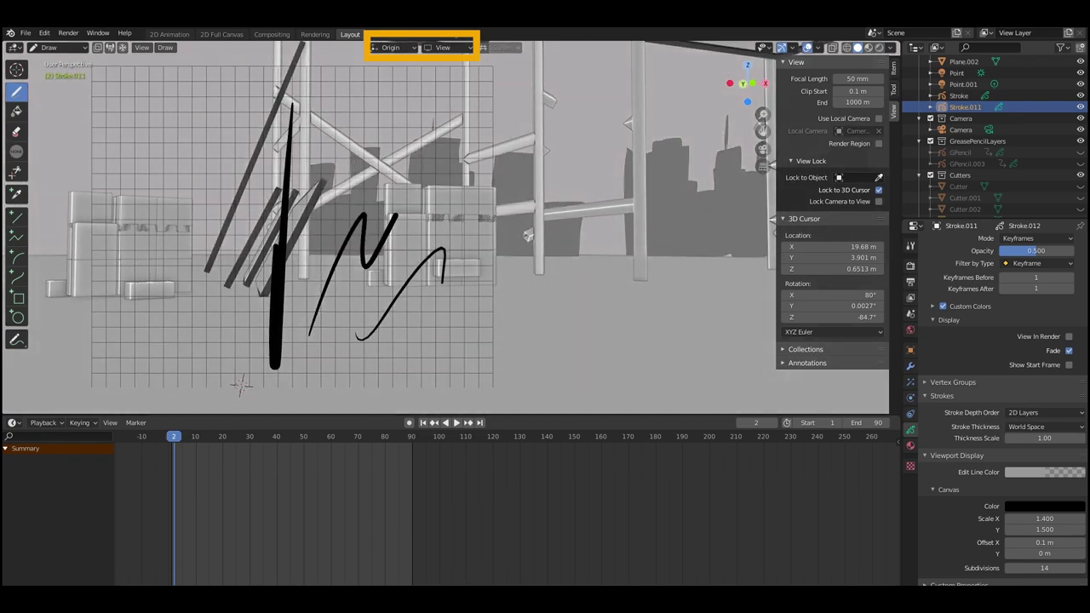
- Draw strokes beside the existing wavy lines on the View drawing plane with Origin placement, from different viewing angles
left_click_drag(442, 282, 505, 239)
mouse_move(505, 240)
middle_mouse_down()
mouse_move(426, 243)
mouse_move(387, 229)
middle_mouse_up()
left_click_drag(383, 317, 399, 350)
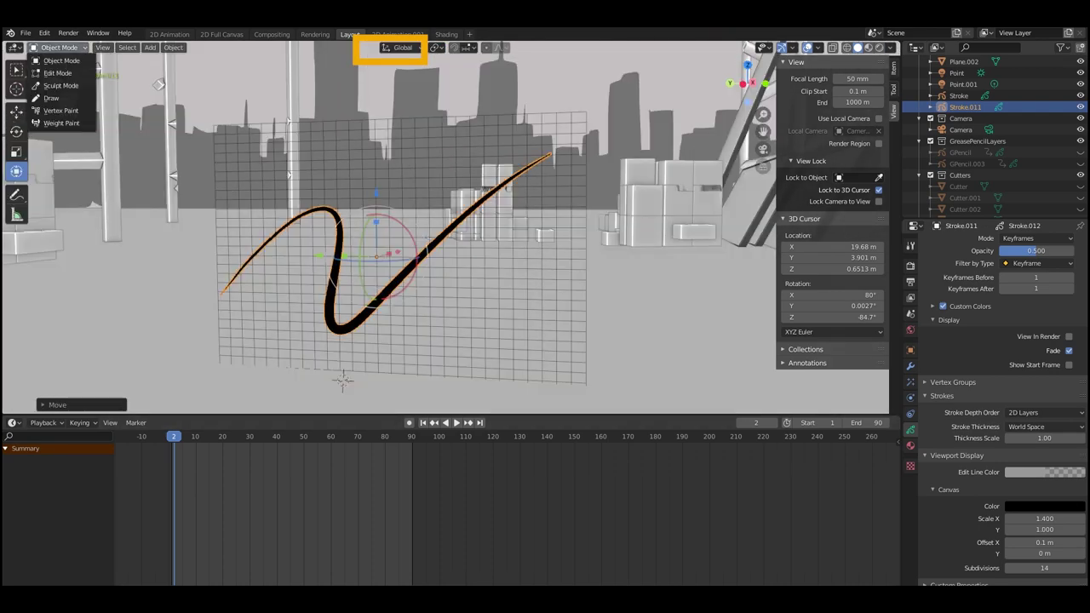
- In Draw mode on the Front (X-Z) plane, draw three short zigzags near the thick stroke and two longer ones beyond the canvas grid
left_click(51, 98)
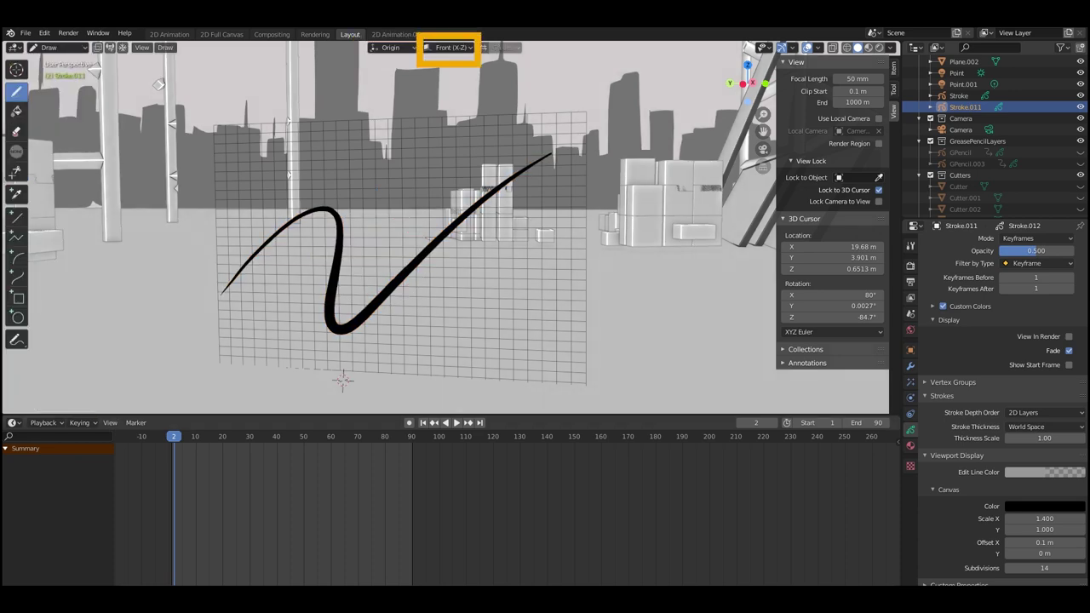
left_click_drag(409, 333, 519, 237)
left_click_drag(440, 341, 555, 254)
left_click_drag(483, 329, 576, 276)
mouse_move(575, 277)
middle_mouse_down()
mouse_move(474, 277)
mouse_move(603, 279)
mouse_move(454, 271)
middle_mouse_up()
mouse_move(498, 331)
left_mouse_down()
mouse_move(615, 261)
mouse_move(697, 230)
left_mouse_up()
left_click_drag(566, 319, 716, 275)
- Place the 3D cursor on the ground beside the strokes, then move it in front of the canvas grid
mouse_move(715, 275)
middle_mouse_down()
mouse_move(739, 274)
mouse_move(546, 261)
mouse_move(580, 288)
mouse_move(532, 332)
mouse_move(502, 384)
middle_mouse_up()
right_click(442, 316, "shift")
mouse_move(442, 316)
middle_mouse_down()
mouse_move(458, 324)
mouse_move(367, 285)
mouse_move(271, 216)
mouse_move(300, 227)
middle_mouse_up()
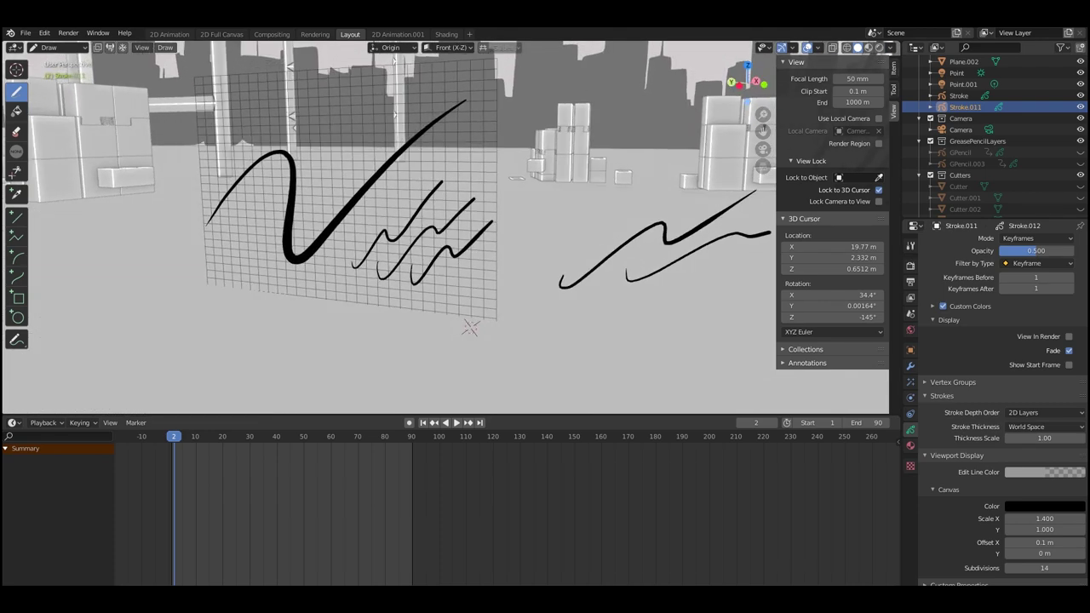
right_click(283, 359, "shift")
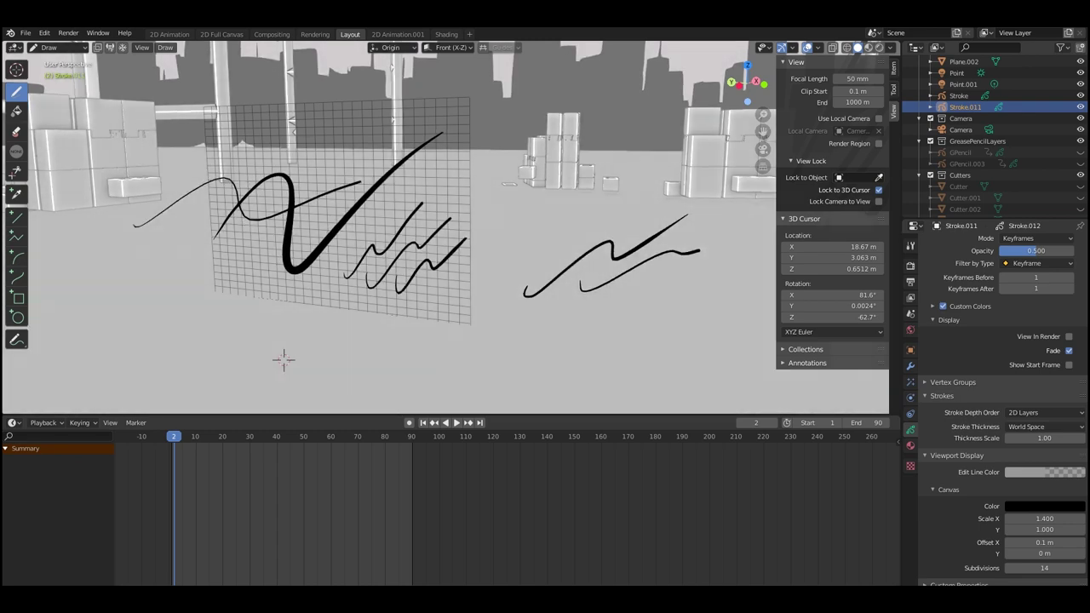
middle_click_drag(282, 360, 380, 394)
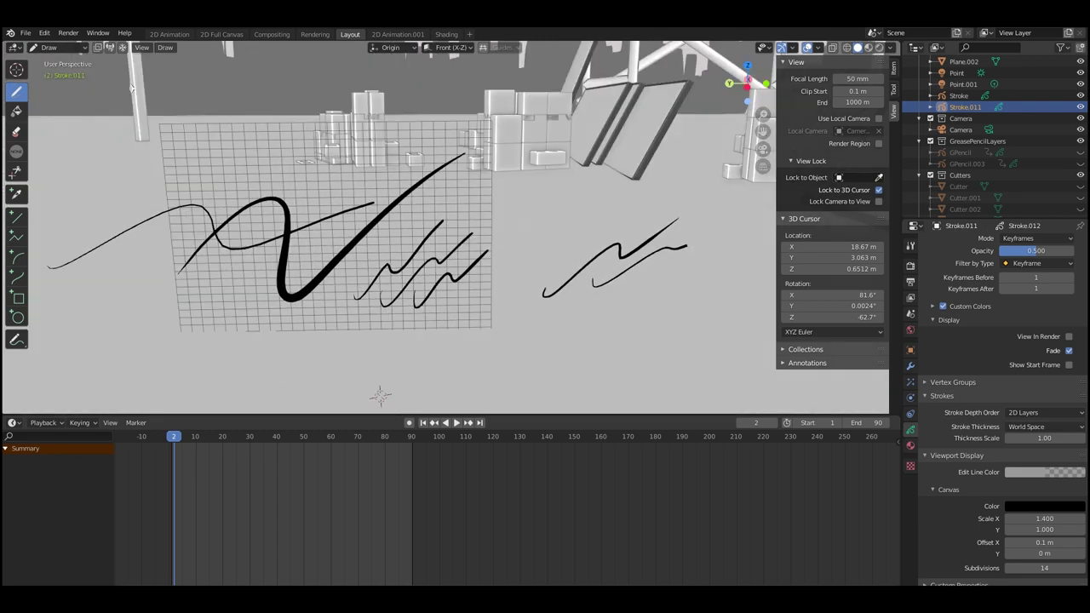
- Switch the drawing plane to Side (Y-Z) and draw three wavy strokes across the upper part of the canvas grid
left_click(448, 106)
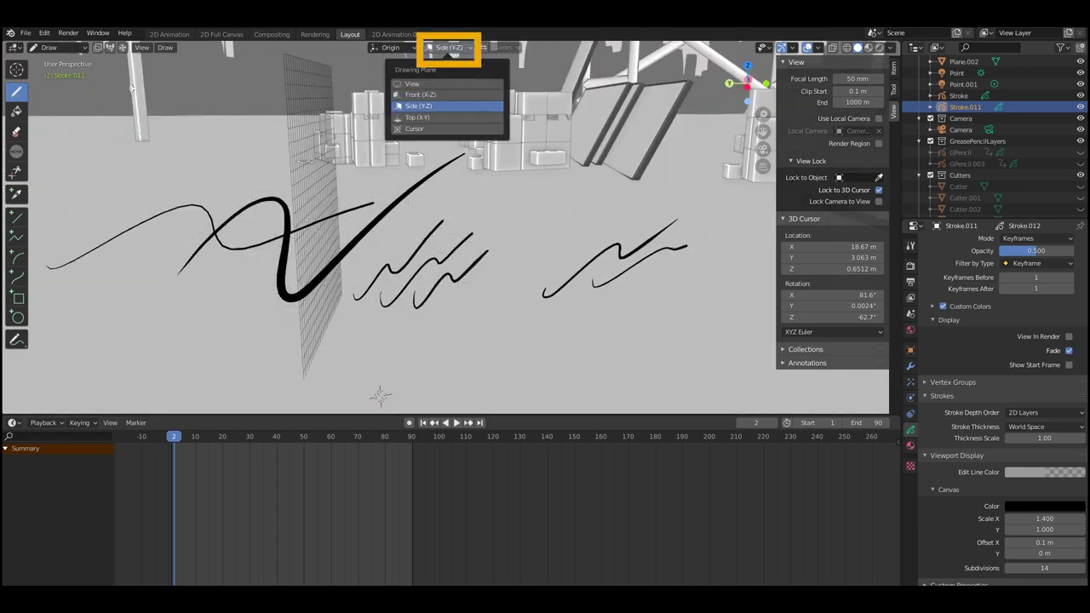
middle_click_drag(758, 181, 631, 170)
left_click_drag(424, 208, 603, 143)
left_click_drag(422, 181, 621, 117)
mouse_move(422, 150)
left_mouse_down()
mouse_move(538, 104)
mouse_move(654, 115)
mouse_move(708, 144)
left_mouse_up()
middle_click_drag(380, 395, 380, 395)
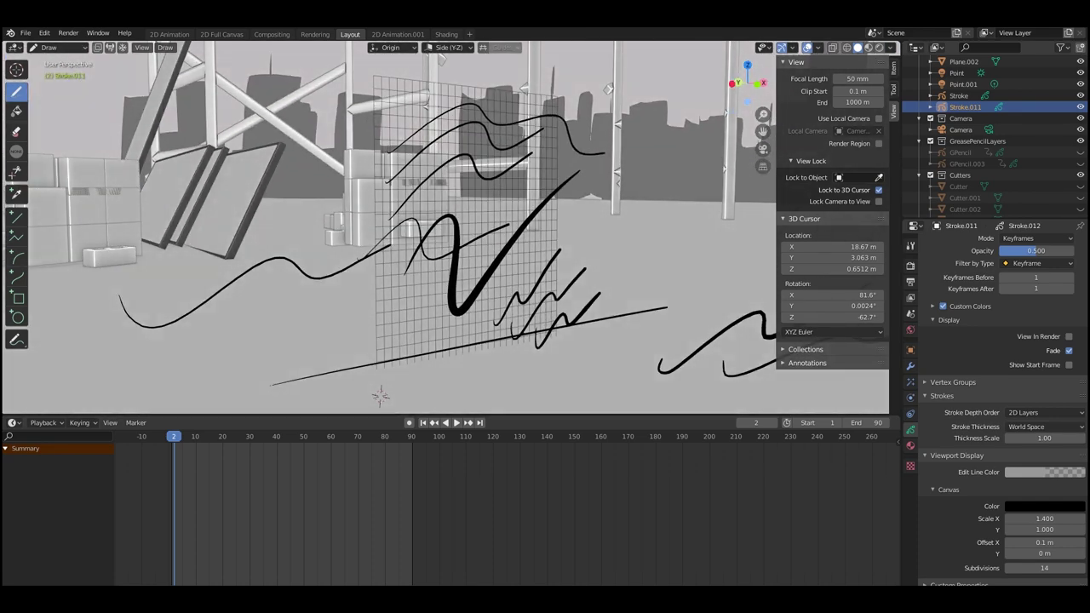
- Draw three long, nearly straight lines across the side canvas plane at low, middle and upper heights
left_click_drag(188, 364, 659, 273)
left_click_drag(190, 243, 669, 203)
left_click_drag(203, 142, 600, 154)
middle_click_drag(381, 394, 380, 395)
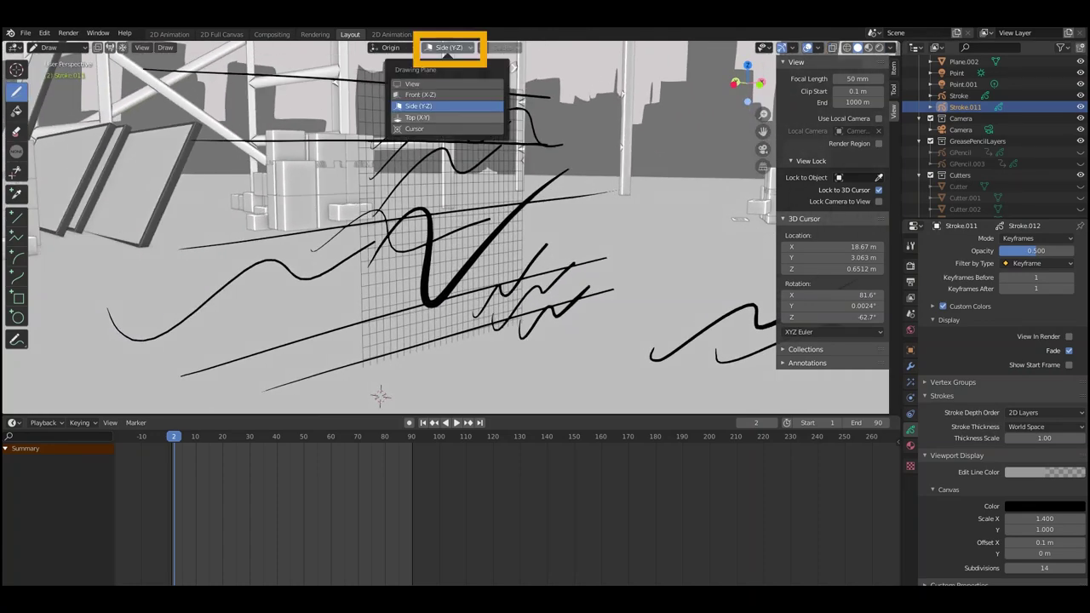
- Draw several flat, wavy strokes on the Top (X-Y) drawing plane beside the thick stroke
mouse_move(400, 226)
middle_mouse_down()
mouse_move(431, 268)
mouse_move(468, 276)
middle_mouse_up()
middle_click_drag(380, 394, 381, 394)
mouse_move(205, 209)
left_mouse_down()
mouse_move(236, 220)
mouse_move(341, 174)
mouse_move(368, 181)
left_mouse_up()
mouse_move(317, 217)
left_mouse_down()
mouse_move(358, 194)
mouse_move(447, 181)
left_mouse_up()
left_click_drag(254, 240, 469, 184)
mouse_move(354, 147)
left_mouse_down()
mouse_move(445, 149)
mouse_move(335, 148)
left_mouse_up()
mouse_move(335, 148)
middle_mouse_down()
mouse_move(349, 148)
mouse_move(358, 100)
mouse_move(341, 123)
mouse_move(350, 238)
mouse_move(341, 120)
middle_mouse_up()
middle_click_drag(466, 204, 451, 255)
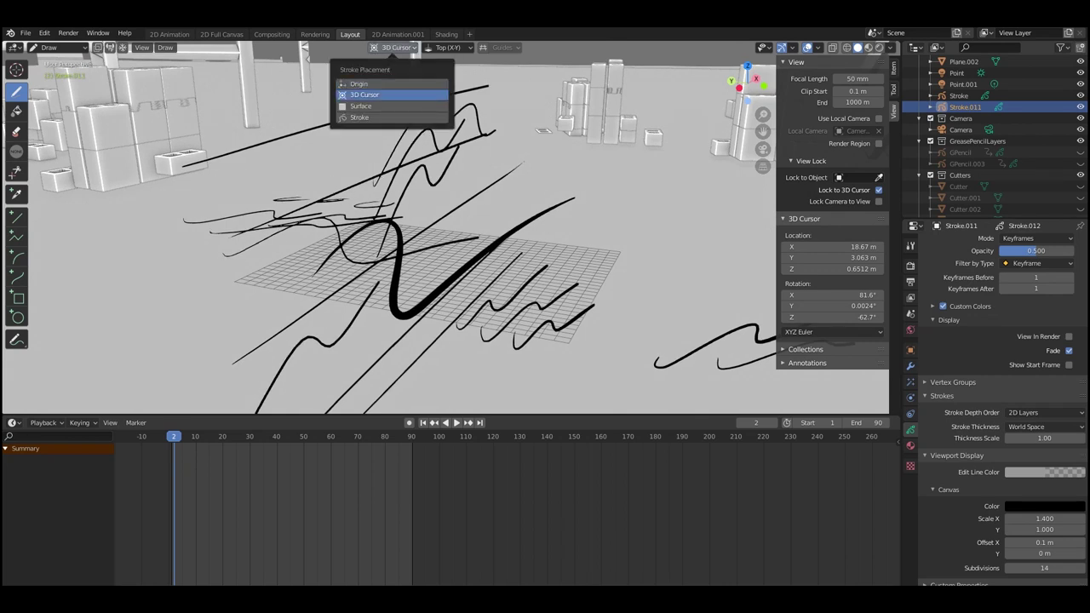
- With 3D Cursor placement and the Front (X-Z) plane, draw wavy vertical strokes at different cursor positions on the open ground
middle_click_drag(451, 255, 445, 271)
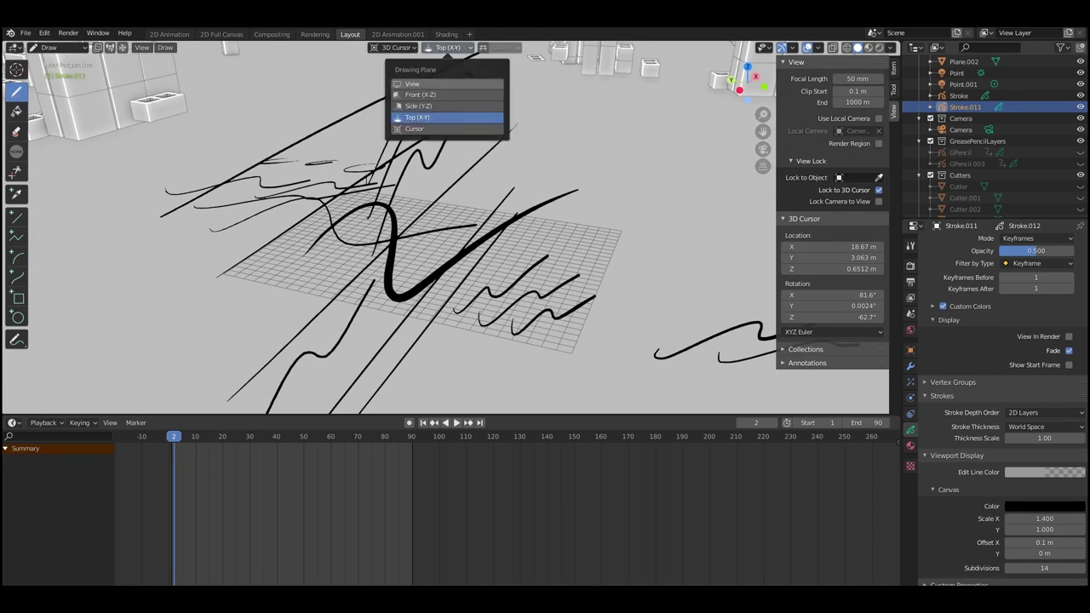
left_click(421, 94)
middle_click_drag(425, 256, 503, 223)
middle_click_drag(726, 285, 364, 311, "shift")
right_click(377, 277, "shift")
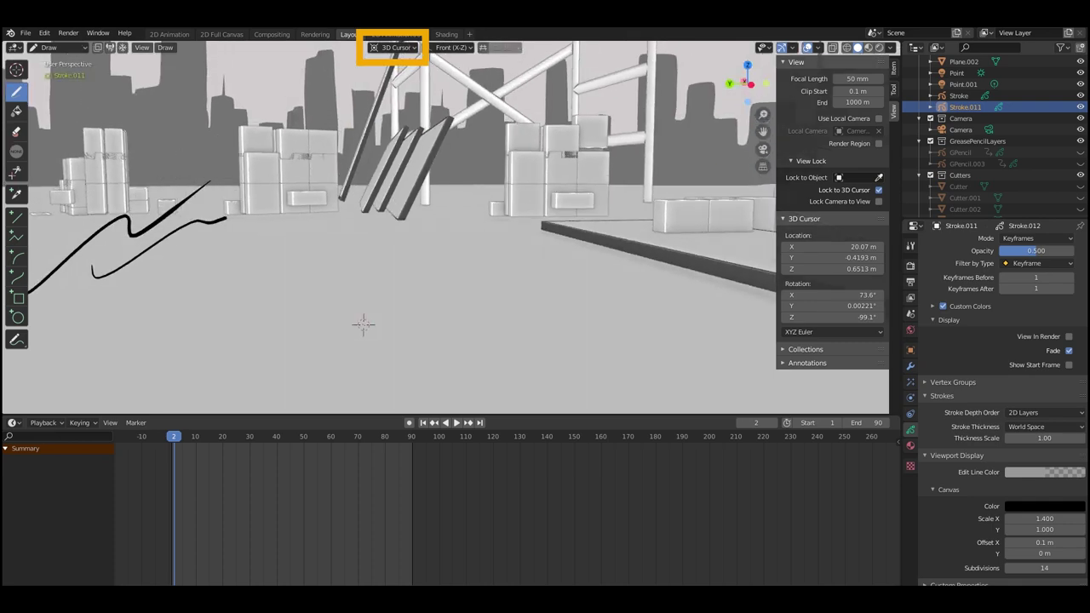
mouse_move(356, 112)
left_mouse_down()
mouse_move(369, 243)
mouse_move(360, 316)
left_mouse_up()
mouse_move(360, 316)
middle_mouse_down()
mouse_move(470, 304)
mouse_move(421, 350)
middle_mouse_up()
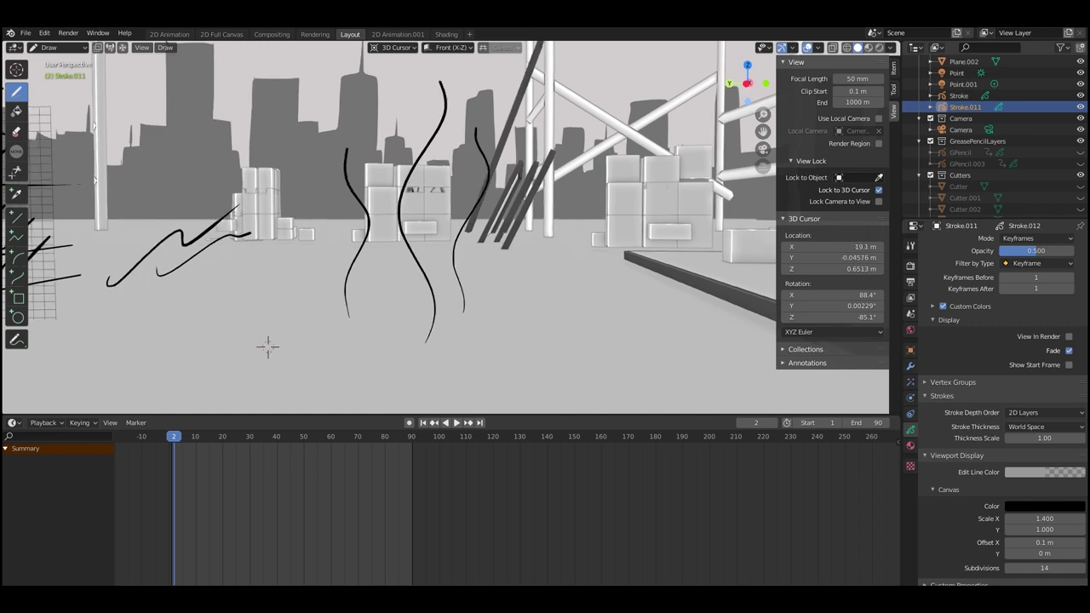
mouse_move(270, 92)
left_mouse_down()
mouse_move(294, 291)
mouse_move(269, 341)
left_mouse_up()
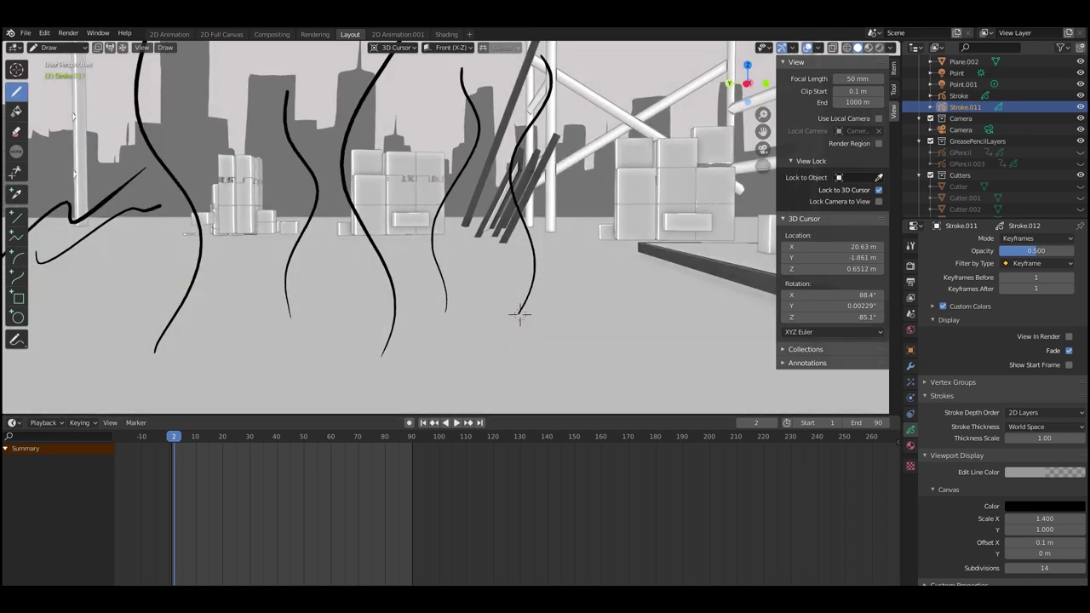
- Place the 3D cursor on the ground in front of the wavy vertical strokes and draw a stick figure standing there
middle_click_drag(519, 312, 448, 280)
right_click(312, 364, "shift")
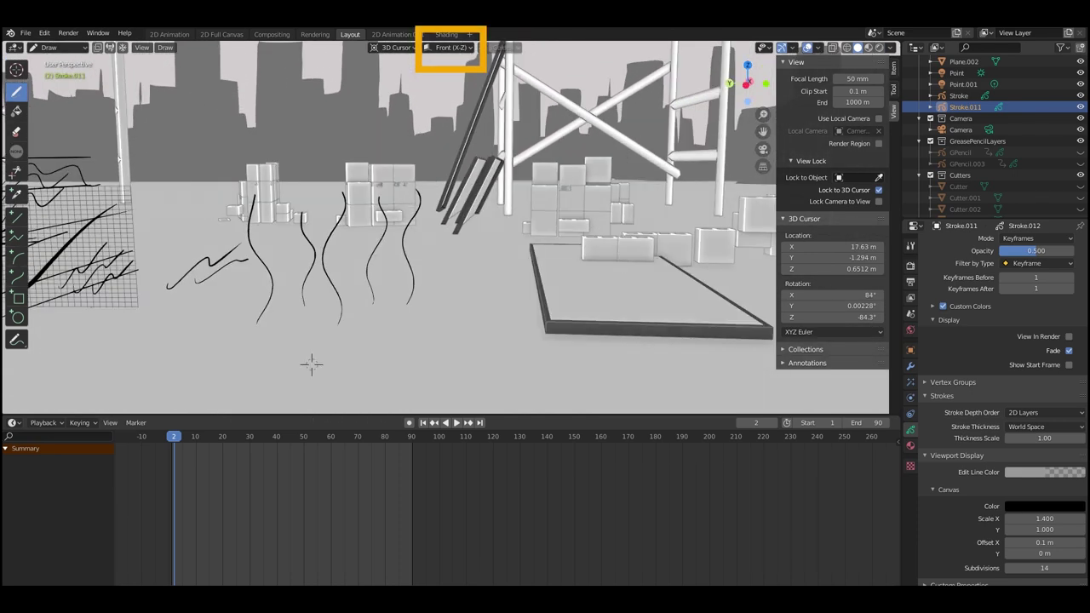
left_click_drag(310, 247, 314, 304)
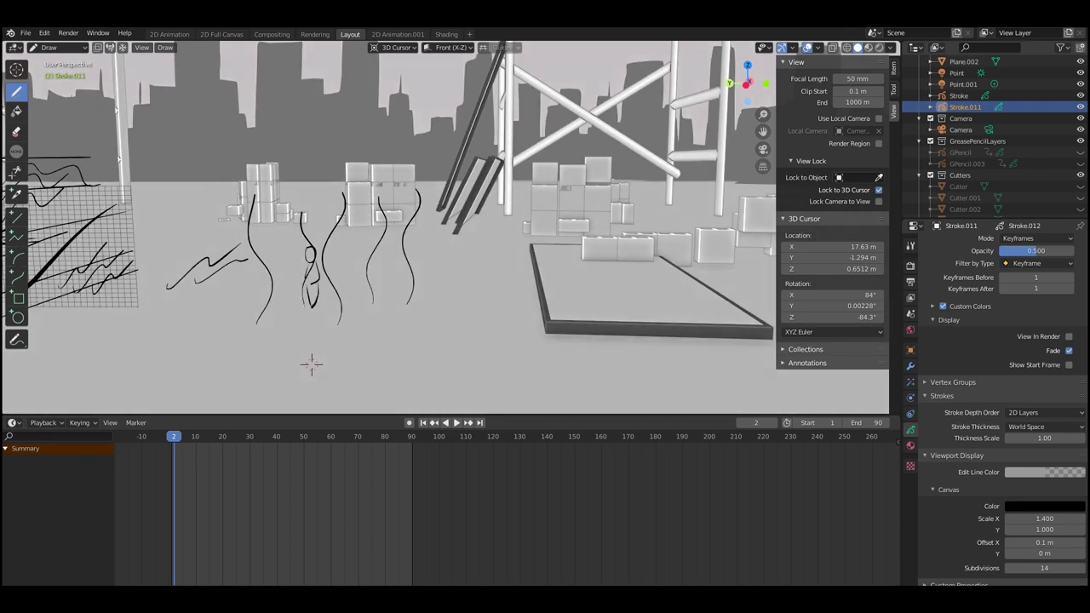
middle_click_drag(314, 304, 313, 284)
left_click_drag(310, 305, 310, 364)
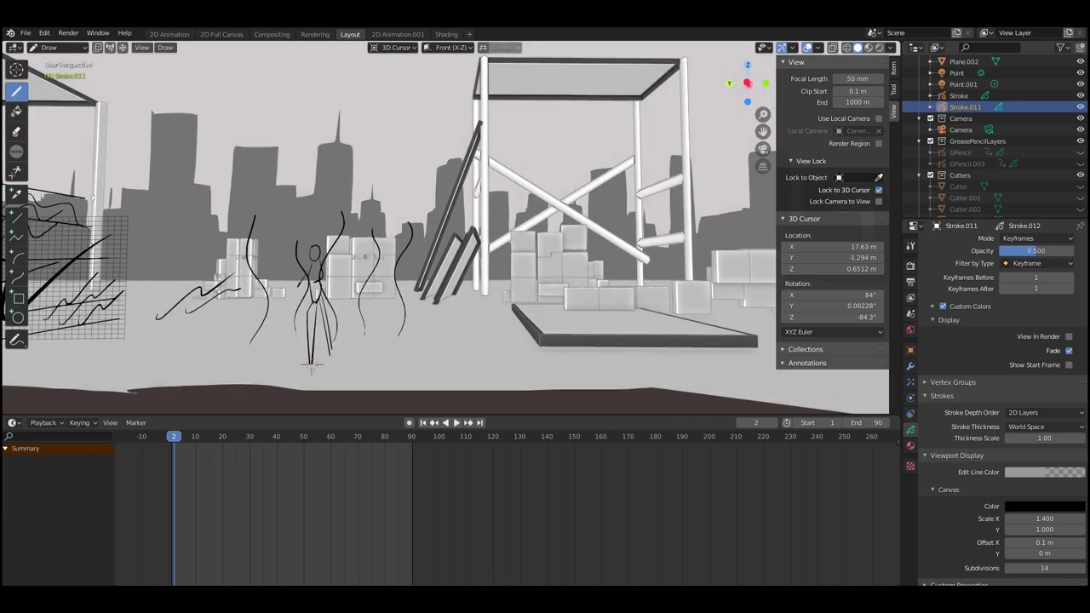
left_click_drag(320, 265, 336, 284)
middle_click_drag(310, 365, 390, 357)
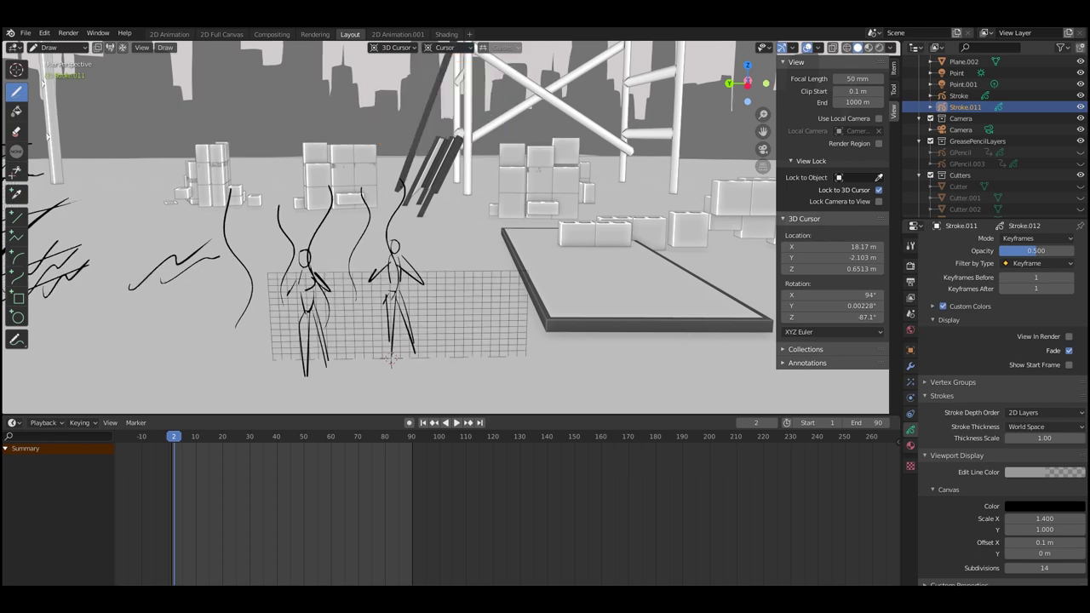
- Place the 3D cursor on the ground near the framed platform and draw another stick figure there on the Cursor drawing plane
right_click(519, 367, "shift")
middle_click_drag(519, 367, 502, 344)
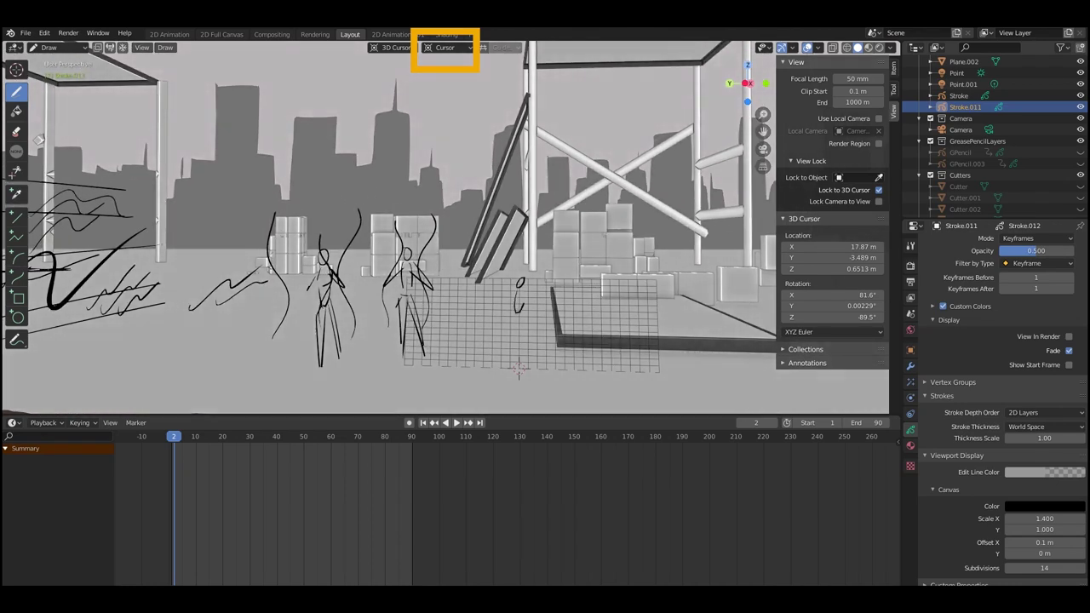
left_click_drag(521, 280, 517, 310)
mouse_move(525, 288)
left_mouse_down()
mouse_move(552, 302)
mouse_move(497, 303)
left_mouse_up()
left_click_drag(518, 311, 516, 360)
mouse_move(520, 319)
left_mouse_down()
mouse_move(540, 365)
mouse_move(531, 332)
left_mouse_up()
mouse_move(530, 341)
middle_mouse_down()
mouse_move(468, 358)
mouse_move(586, 362)
mouse_move(531, 348)
middle_mouse_up()
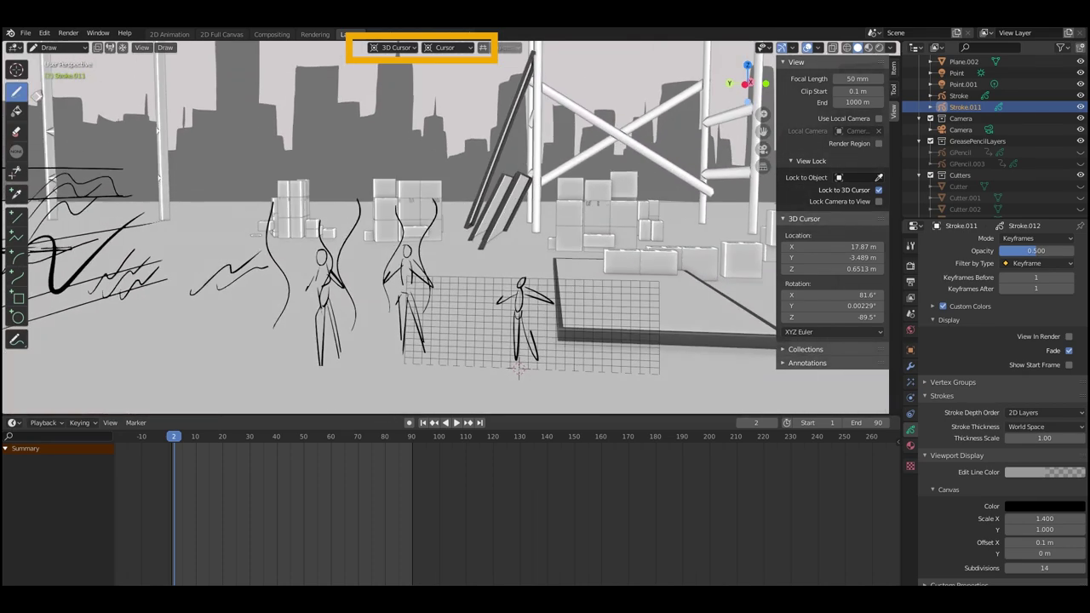
- Place the 3D cursor at several spots in the scene, including the ground beside the figures and the framed platform's surface
right_click(232, 365, "shift")
middle_click_drag(231, 364, 266, 363)
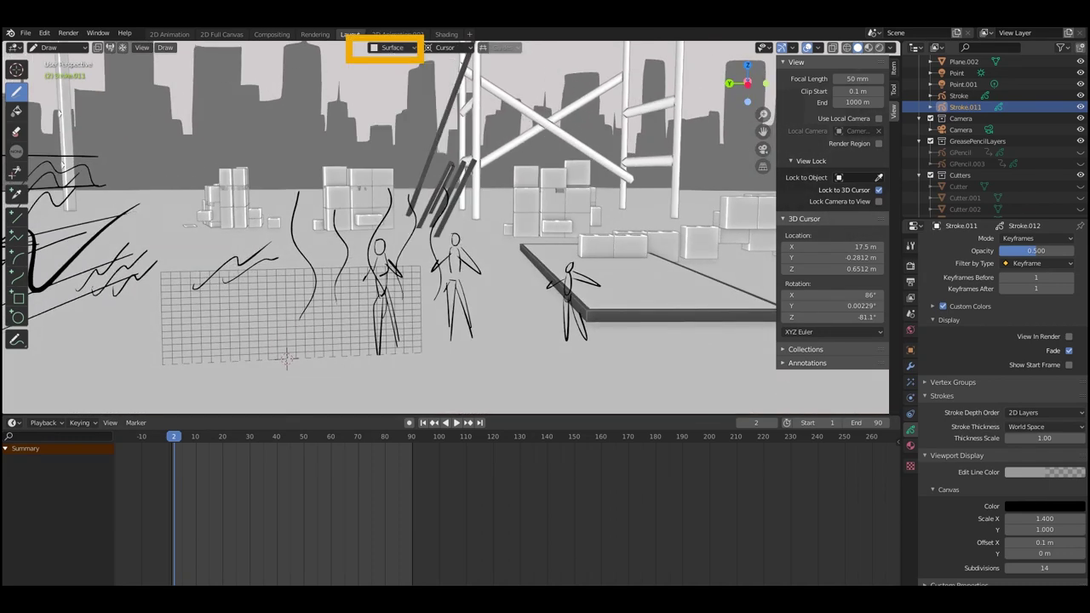
middle_click_drag(287, 358, 319, 400)
middle_click_drag(545, 282, 333, 328, "shift")
scroll(407, 305, "up", 3)
right_click(407, 305, "shift")
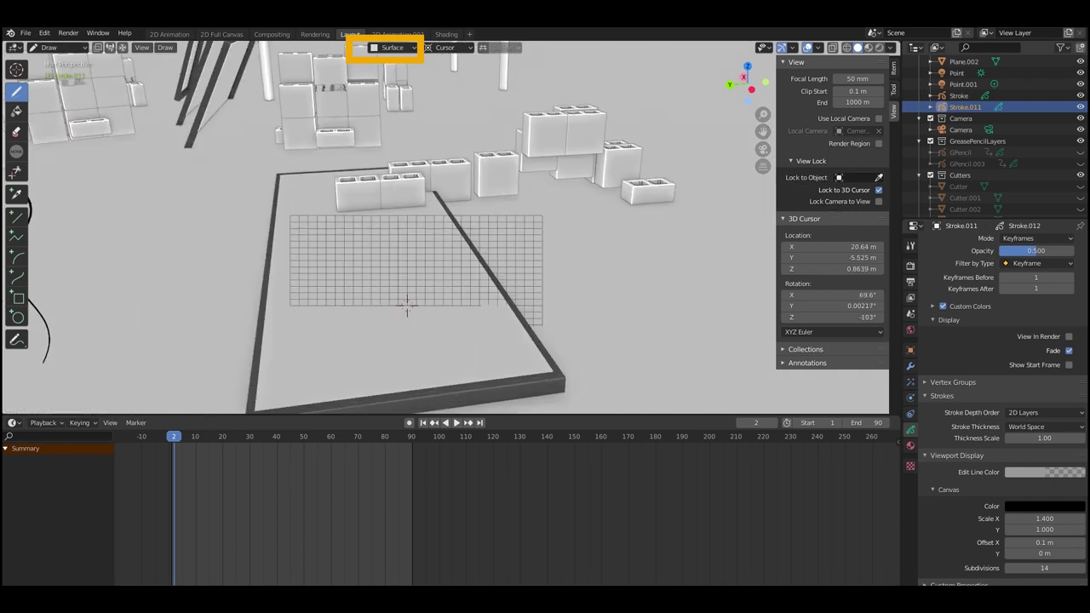
middle_click_drag(407, 305, 393, 312)
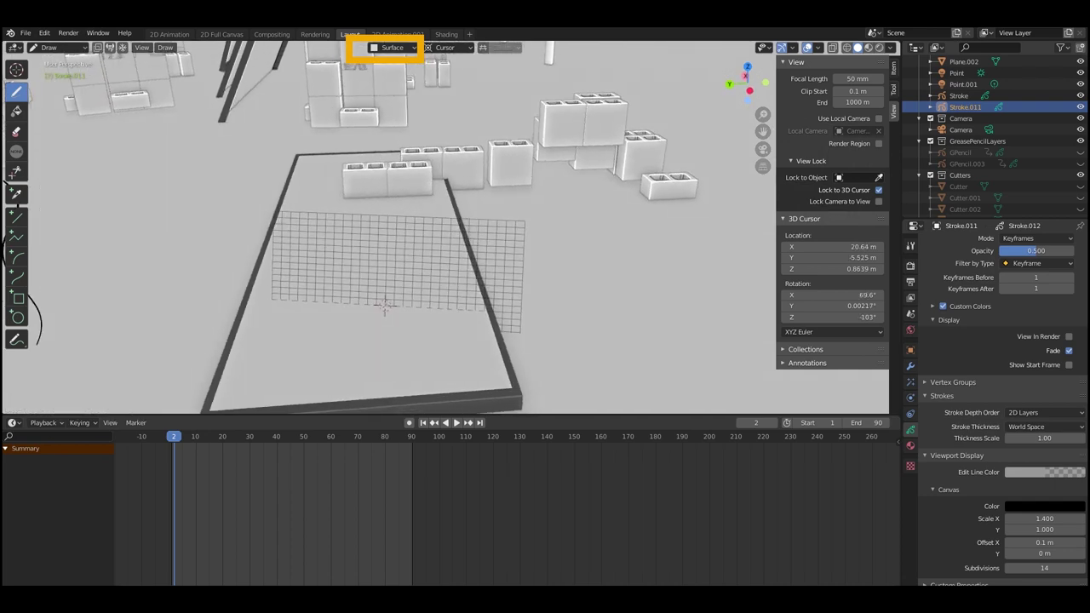
right_click_drag(109, 293, 63, 301, "shift")
right_click(44, 127, "shift")
- Using Surface placement and the View plane, draw an outer and an inner rectangle with a small oval in the middle on the platform
middle_click_drag(596, 222, 128, 319, "shift")
middle_click_drag(682, 358, 392, 145, "shift")
middle_click_drag(392, 221, 393, 247)
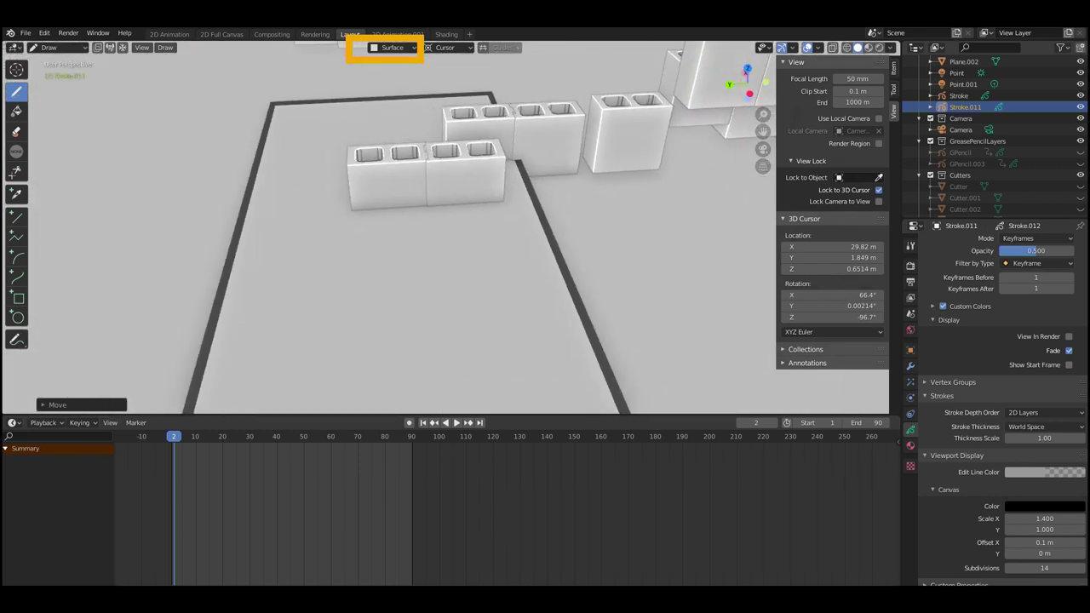
middle_click_drag(393, 247, 380, 151)
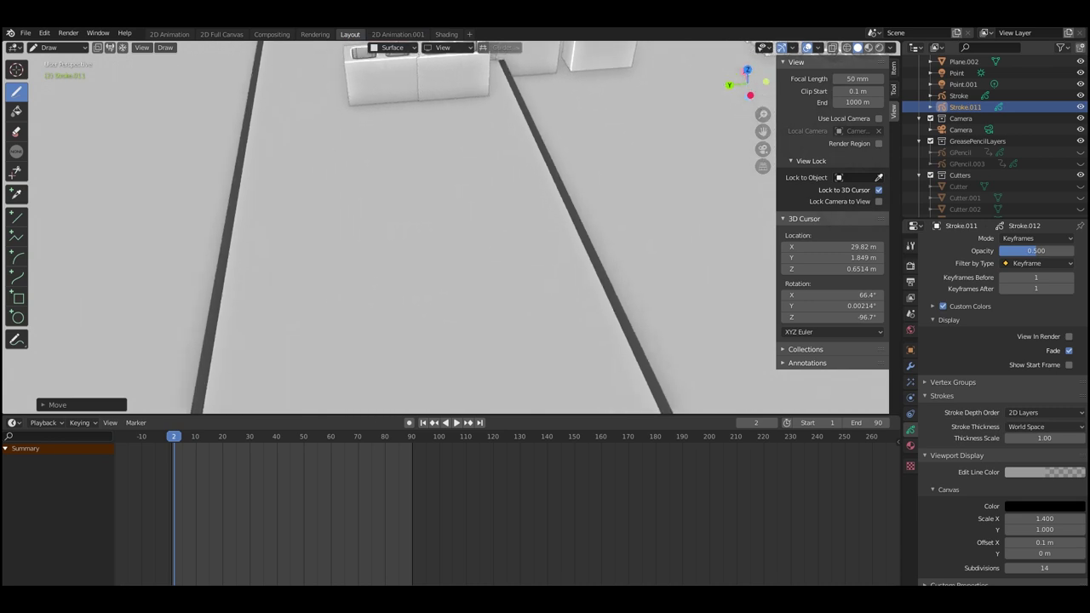
mouse_move(232, 267)
left_mouse_down()
mouse_move(383, 180)
mouse_move(536, 222)
left_mouse_up()
mouse_move(539, 261)
left_mouse_down()
mouse_move(575, 239)
mouse_move(445, 314)
left_mouse_up()
left_click_drag(230, 267, 348, 305)
mouse_move(280, 261)
left_mouse_down()
mouse_move(352, 223)
mouse_move(461, 222)
left_mouse_up()
left_click_drag(504, 237, 442, 278)
left_click_drag(280, 260, 440, 291)
left_click_drag(394, 240, 414, 242)
- Draw a second pair of nested rectangles with a central oval in front of the first, using the surface placement offset
mouse_move(414, 243)
middle_mouse_down()
mouse_move(511, 256)
mouse_move(459, 281)
mouse_move(512, 182)
mouse_move(462, 310)
mouse_move(630, 260)
mouse_move(490, 256)
middle_mouse_up()
right_click(537, 192, "shift")
mouse_move(466, 313)
middle_mouse_down("ctrl")
mouse_move(466, 171)
mouse_move(462, 309)
mouse_move(444, 248)
middle_mouse_up("ctrl")
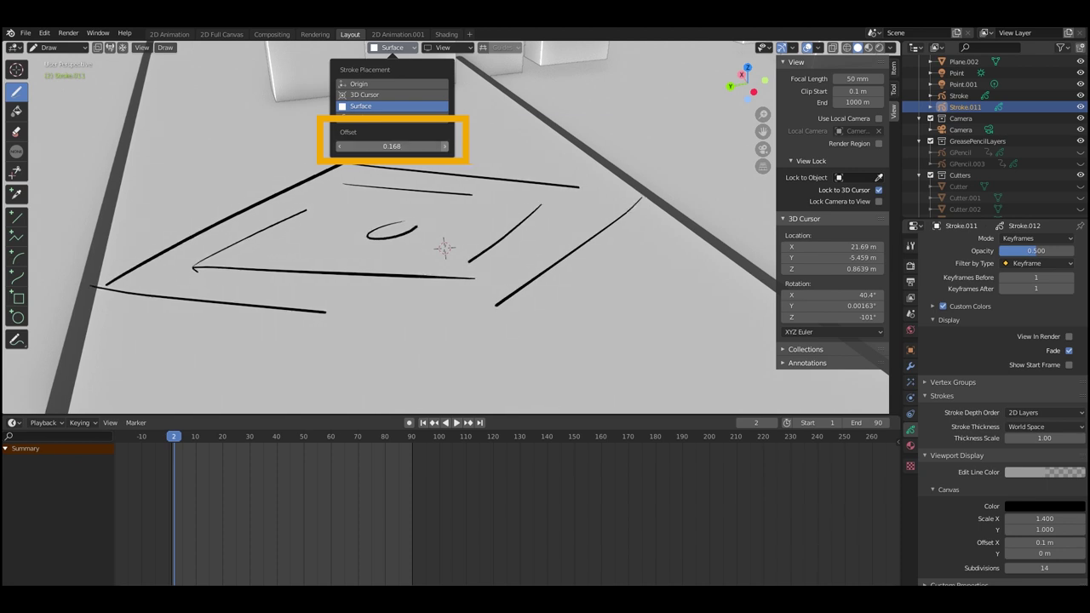
mouse_move(445, 248)
middle_mouse_down("shift")
mouse_move(416, 168)
mouse_move(419, 183)
mouse_move(446, 140)
middle_mouse_up("shift")
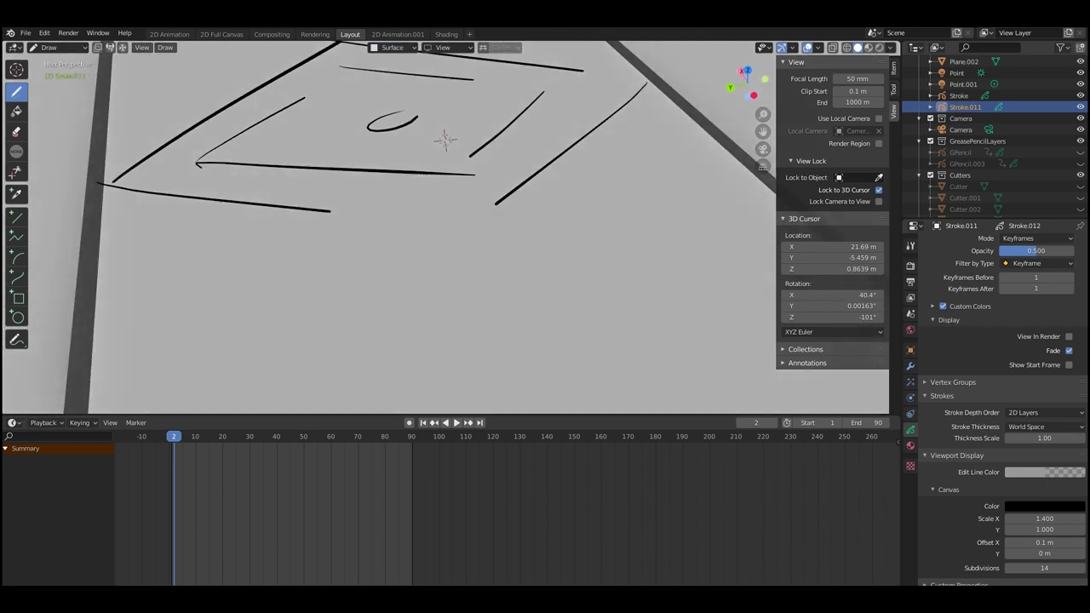
mouse_move(252, 359)
left_mouse_down()
mouse_move(443, 240)
mouse_move(712, 262)
mouse_move(602, 382)
mouse_move(243, 362)
left_mouse_up()
mouse_move(345, 345)
left_mouse_down()
mouse_move(436, 273)
mouse_move(639, 284)
mouse_move(569, 348)
left_mouse_up()
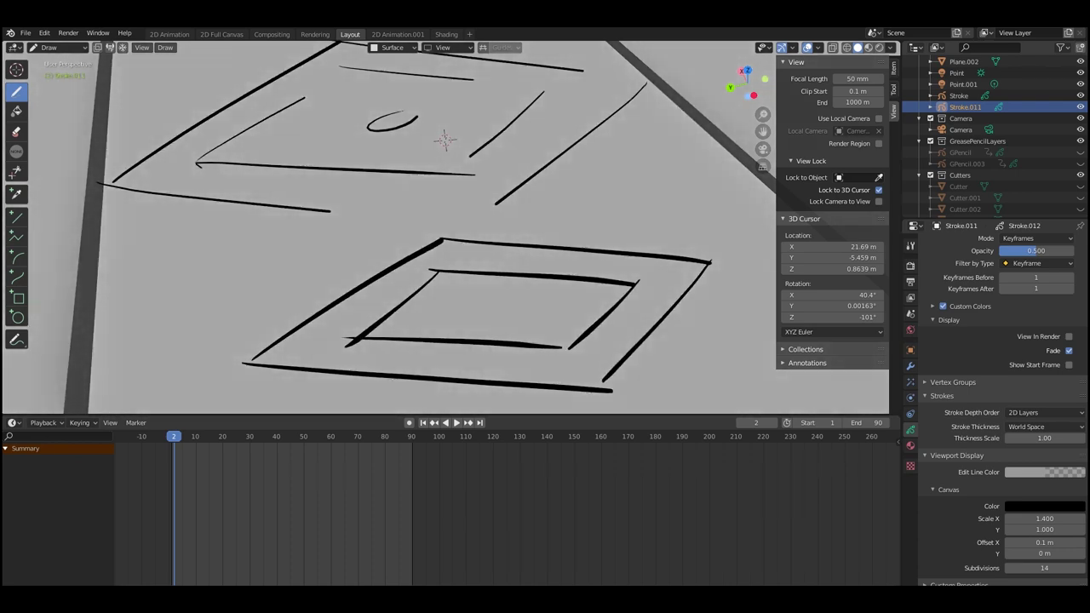
left_click_drag(504, 296, 500, 299)
- Place the 3D cursor on the concrete blocks and draw short vertical and horizontal brick lines across their front and side faces
middle_click_drag(511, 304, 520, 213)
mouse_move(476, 79)
middle_mouse_down()
mouse_move(476, 68)
mouse_move(477, 94)
mouse_move(477, 80)
mouse_move(412, 227)
mouse_move(472, 375)
middle_mouse_up()
scroll(412, 226, "down", 2)
right_click(538, 199, "shift")
middle_click_drag(538, 200, 559, 138)
middle_click_drag(537, 226, 537, 227)
left_click_drag(554, 198, 553, 217)
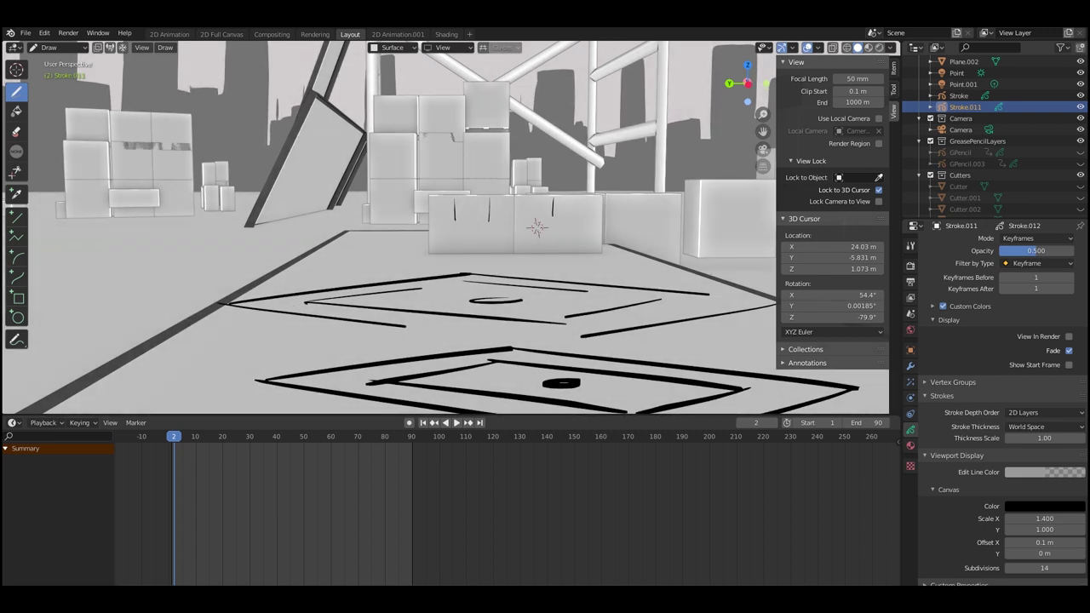
left_click_drag(455, 220, 555, 220)
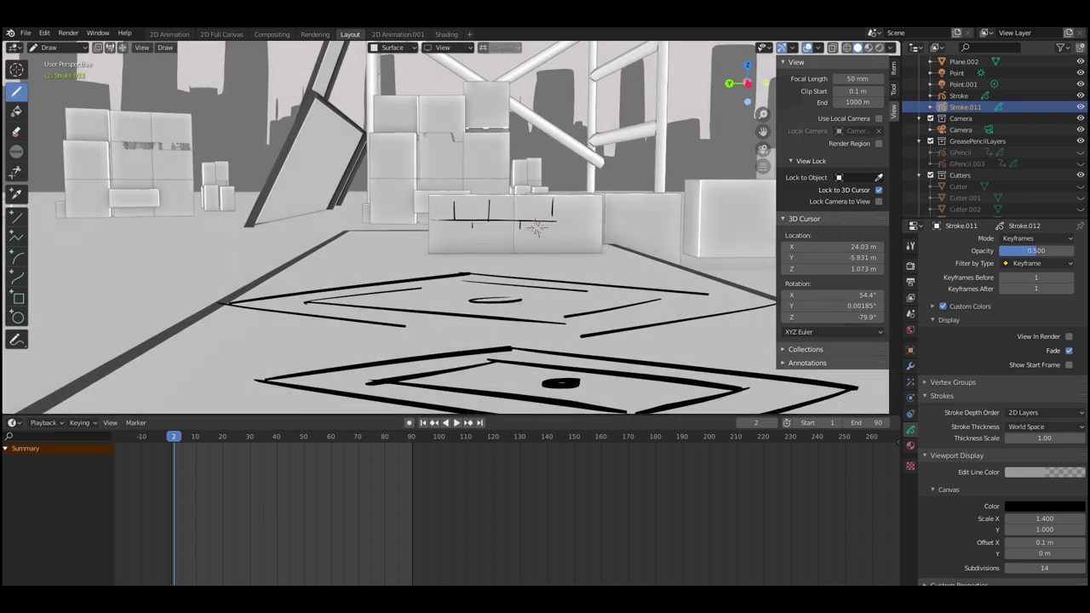
middle_click_drag(536, 227, 537, 226)
mouse_move(426, 226)
left_mouse_down()
mouse_move(464, 228)
mouse_move(460, 250)
mouse_move(434, 235)
left_mouse_up()
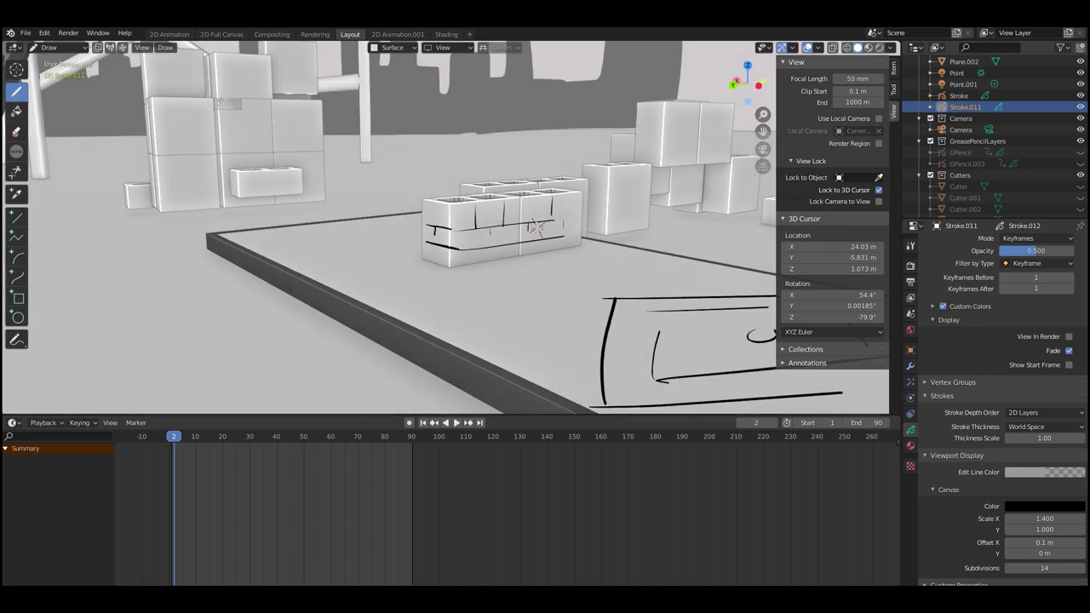
- Place the 3D cursor on the leaning framed panel and draw a wavy outline, parallel lines and small marks on its surface
middle_click_drag(536, 226, 537, 227)
right_click(212, 151, "shift")
middle_click_drag(212, 151, 332, 197)
scroll(299, 136, "down", 4)
middle_click_drag(247, 211, 266, 241)
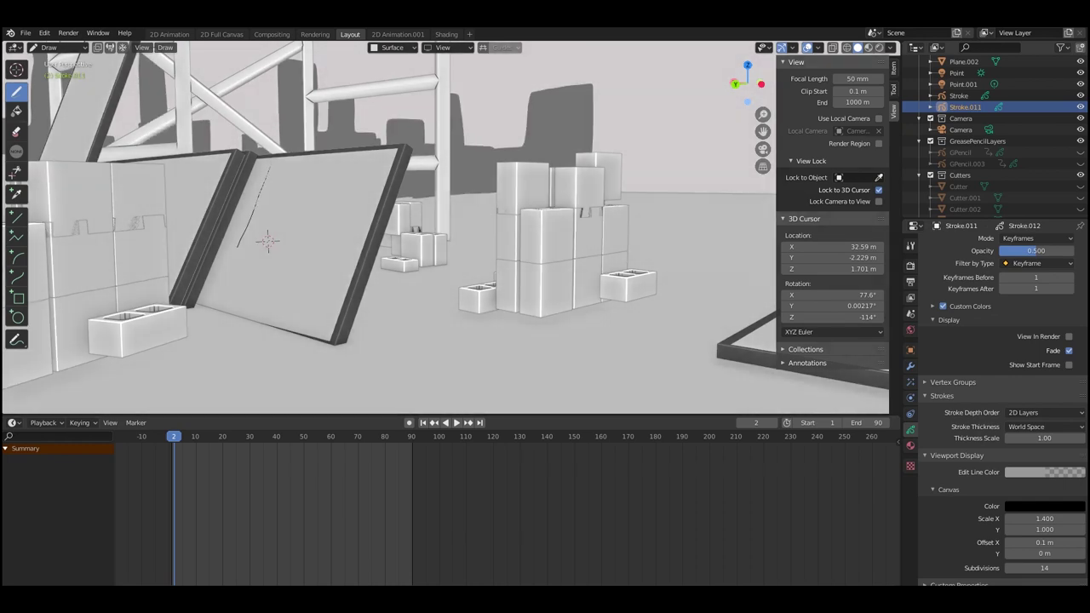
mouse_move(271, 166)
left_mouse_down()
mouse_move(237, 247)
mouse_move(324, 268)
left_mouse_up()
left_click_drag(372, 162, 328, 261)
left_click_drag(360, 154, 340, 210)
left_click_drag(280, 162, 256, 225)
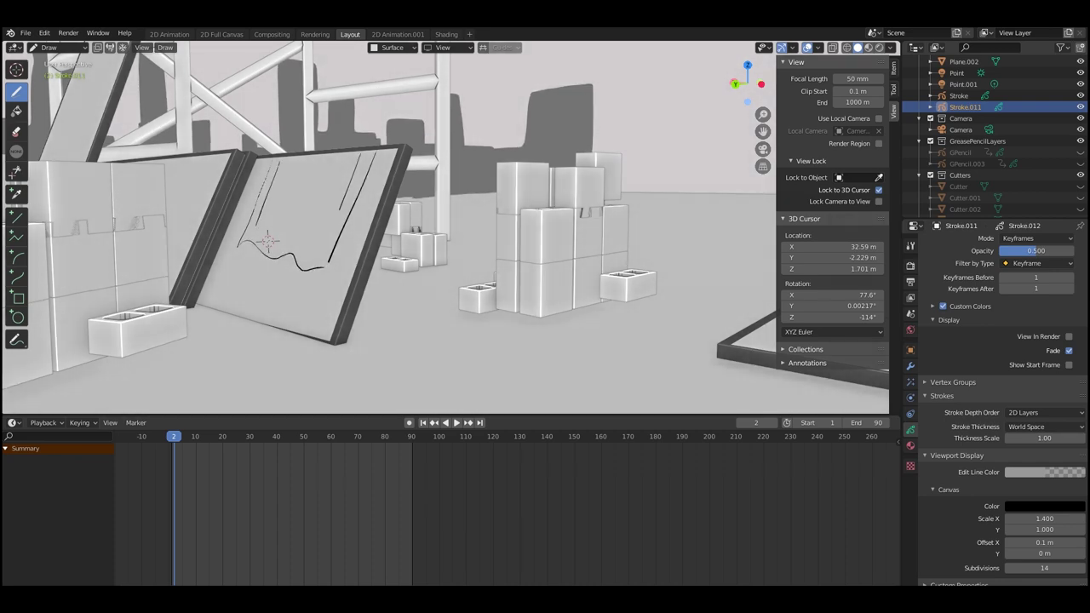
mouse_move(367, 212)
left_mouse_down()
mouse_move(319, 330)
mouse_move(350, 252)
mouse_move(329, 311)
left_mouse_up()
left_click_drag(351, 249, 347, 257)
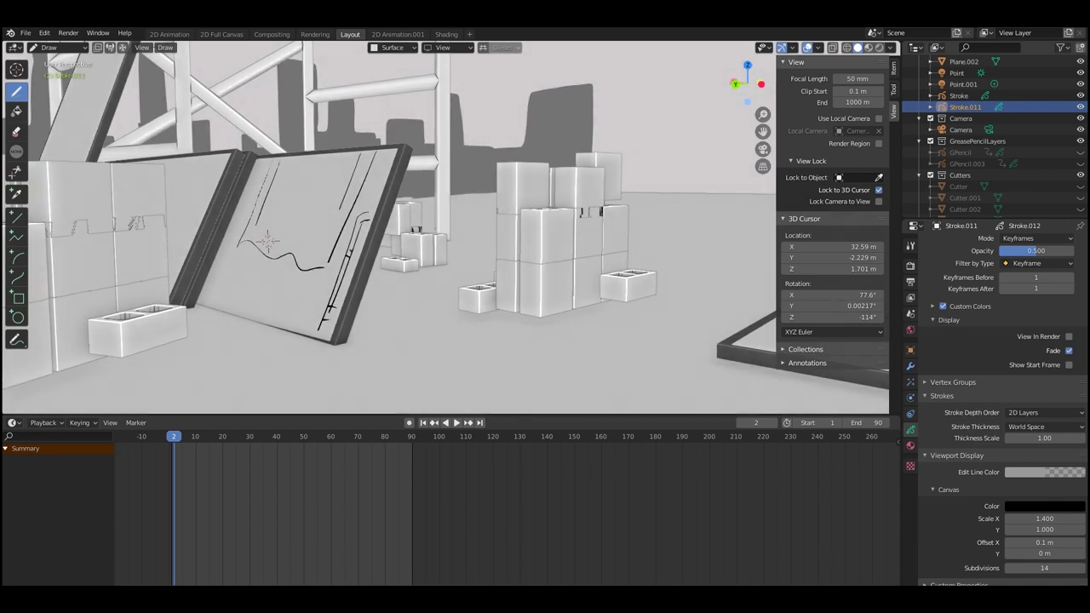
- With Stroke placement, draw a long curved line in the new stroke object, ending at the existing arch-shaped stroke
middle_click_drag(630, 280, 580, 296)
middle_click_drag(269, 241, 266, 241)
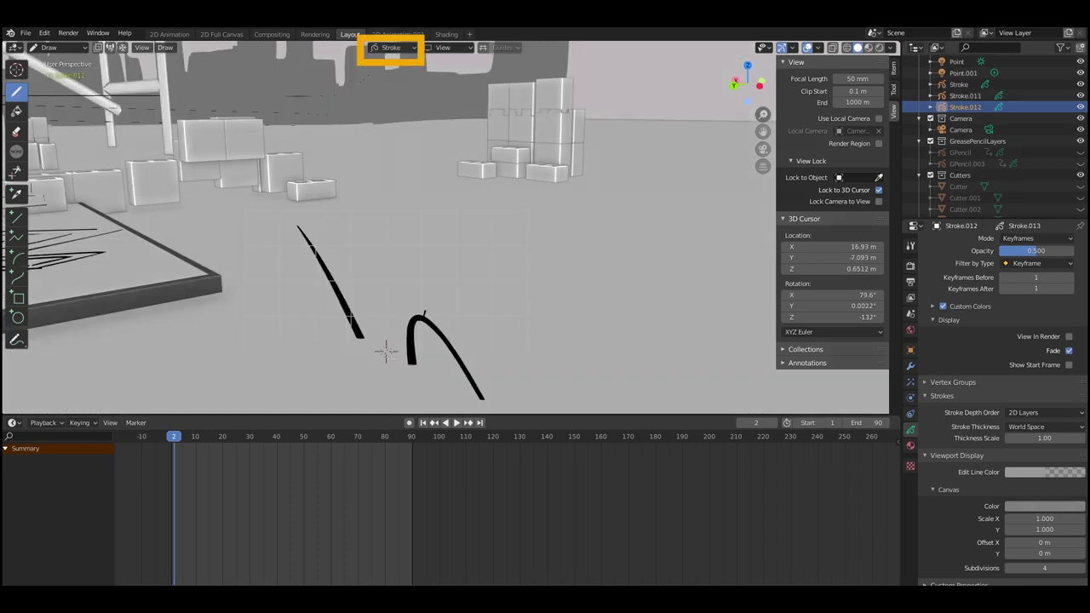
left_click_drag(451, 116, 400, 341)
middle_click_drag(385, 350, 386, 350)
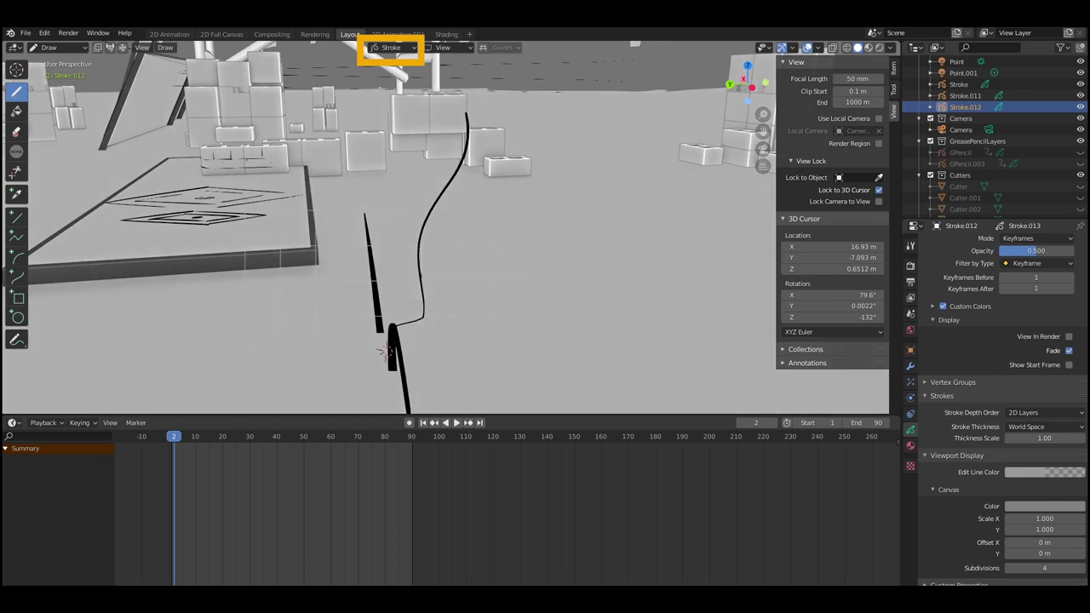
- Draw two curved branches with Stroke placement, one starting from the long curved line and one from the branch just drawn
left_click_drag(421, 264, 584, 155)
middle_click_drag(585, 155, 678, 155)
middle_click_drag(385, 350, 385, 350)
mouse_move(483, 201)
left_mouse_down()
mouse_move(525, 189)
mouse_move(584, 78)
left_mouse_up()
middle_click_drag(585, 79, 506, 78)
middle_click_drag(385, 350, 385, 350)
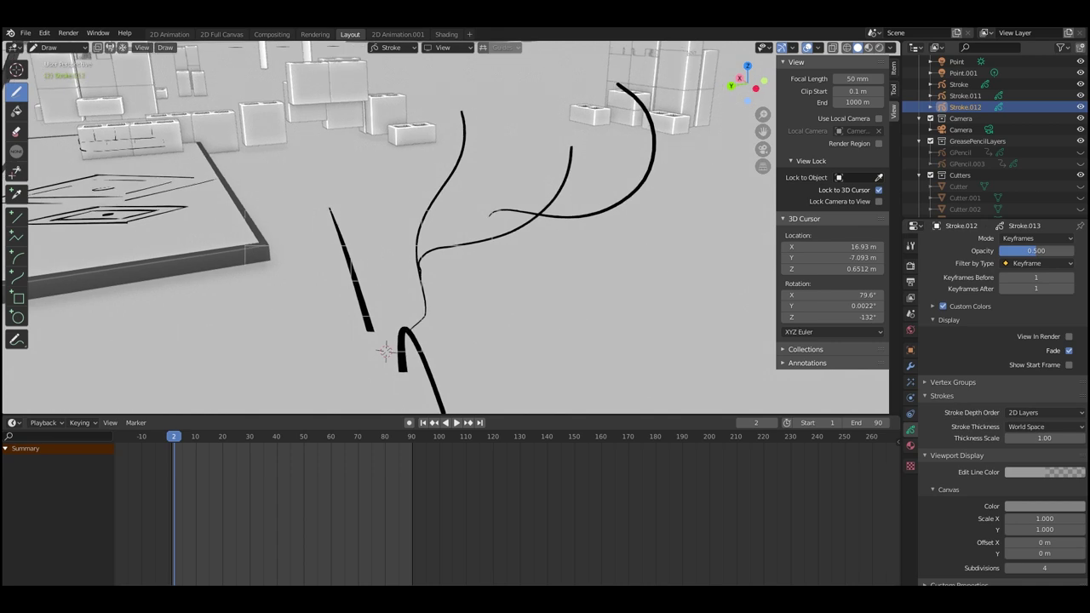
- Draw two more connected branches growing from the lower part of the long curved line, checking the strokes from other angles
mouse_move(443, 238)
middle_mouse_down()
mouse_move(587, 232)
mouse_move(562, 237)
middle_mouse_up()
mouse_move(417, 303)
left_mouse_down()
mouse_move(540, 283)
mouse_move(409, 233)
left_mouse_up()
middle_click_drag(477, 239, 341, 247)
mouse_move(404, 181)
left_mouse_down()
mouse_move(328, 171)
mouse_move(360, 80)
left_mouse_up()
middle_click_drag(366, 94, 417, 95)
middle_click_drag(386, 351, 386, 351)
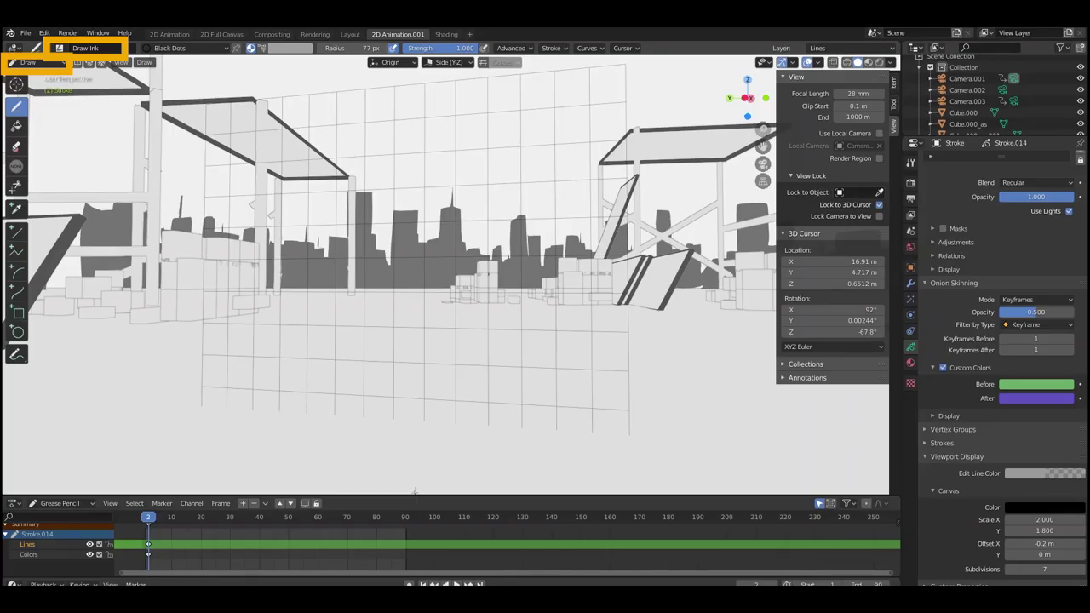
- Switch to the Draw Block brush and draw two thick parallel diagonal strokes on the Side (Y-Z) drawing plane
left_click(60, 48)
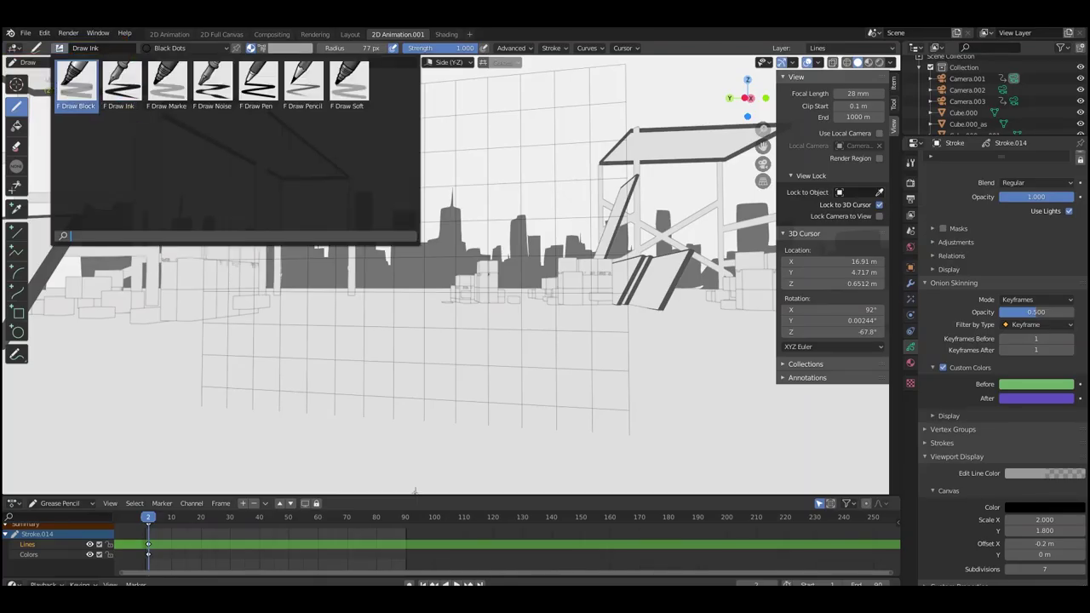
left_click(76, 84)
left_click_drag(213, 252, 384, 101)
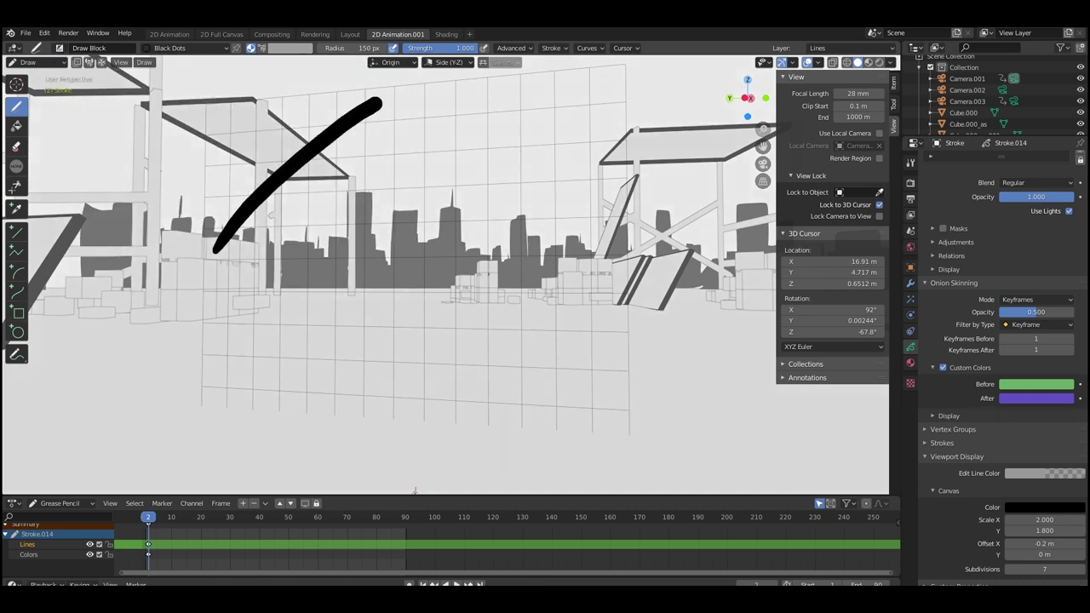
left_click_drag(216, 225, 356, 92)
- Switch to the Draw Ink brush and draw several thin diagonal strokes beside the thick block strokes
left_click(60, 48)
left_click(128, 83)
mouse_move(224, 297)
left_mouse_down()
mouse_move(438, 114)
mouse_move(465, 110)
left_mouse_up()
left_click_drag(339, 211, 417, 109)
left_click_drag(266, 272, 418, 159)
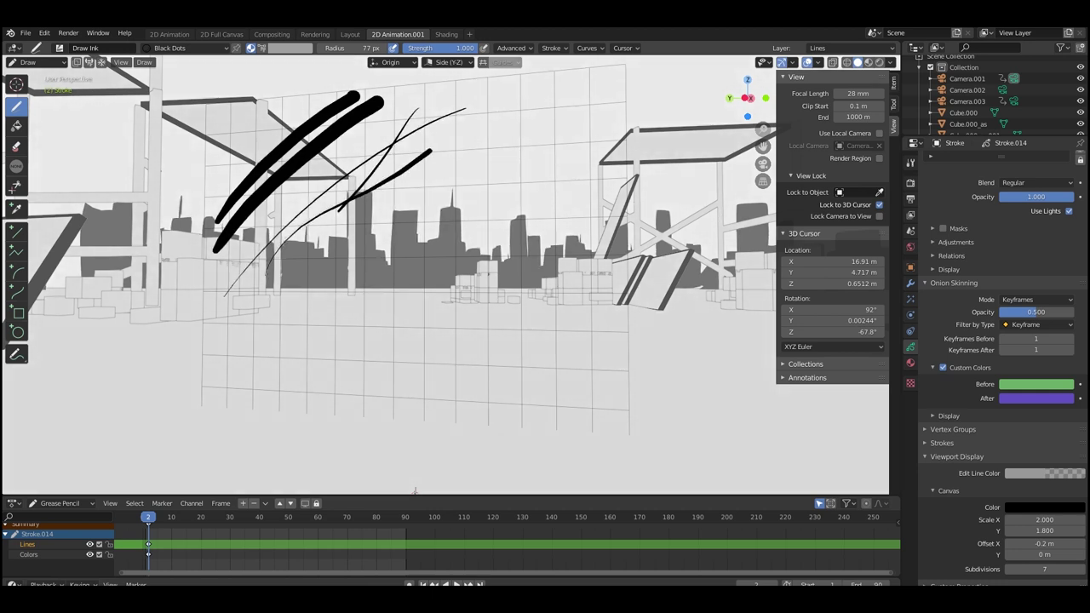
- Set the Draw Ink brush radius to 90 px, draw more ink strokes below the first ones, and readjust the radius
key("f")
left_click(441, 220)
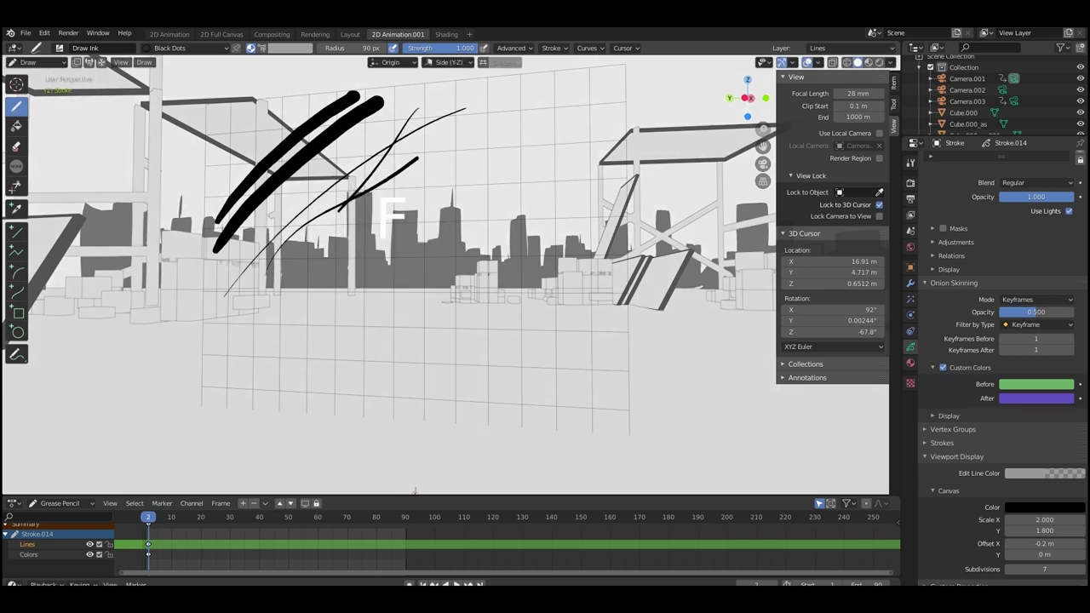
mouse_move(363, 213)
left_mouse_down()
mouse_move(427, 151)
mouse_move(345, 230)
mouse_move(268, 271)
left_mouse_up()
key("f")
left_click(517, 138)
- Draw a long curved stroke with the Draw Marker brush and several strokes below it with the Draw Noise brush
left_click(58, 48)
left_click(168, 85)
mouse_move(263, 335)
left_mouse_down()
mouse_move(508, 110)
mouse_move(504, 100)
left_mouse_up()
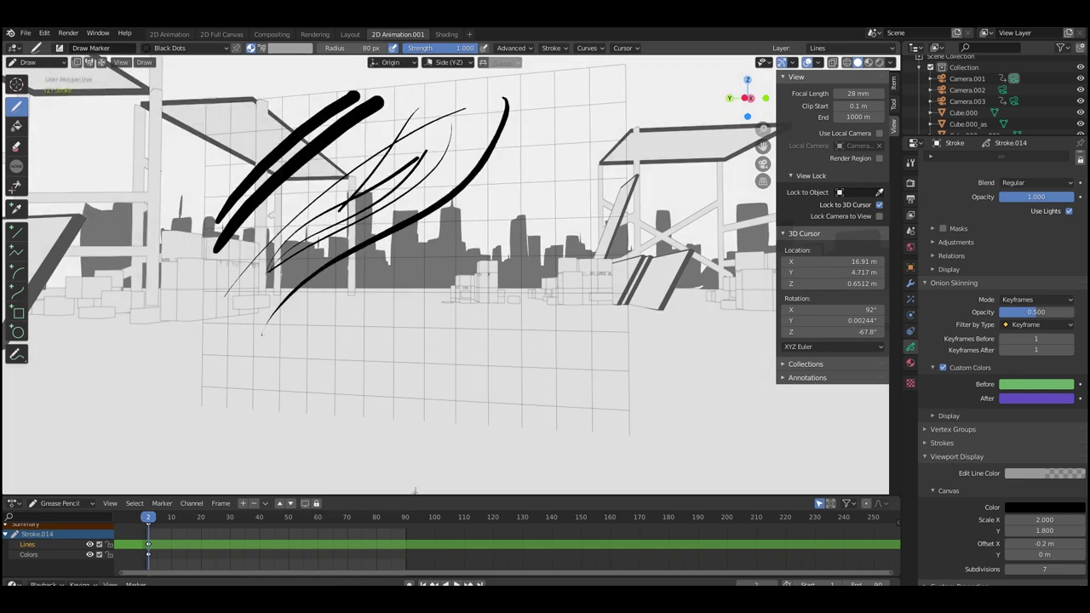
left_click(59, 48)
left_click(213, 86)
mouse_move(262, 372)
left_mouse_down()
mouse_move(541, 128)
mouse_move(519, 183)
mouse_move(477, 239)
mouse_move(338, 322)
mouse_move(385, 292)
left_mouse_up()
- Draw a long curved stroke with the Draw Pen brush and light sketch strokes below it with the Draw Pencil brush
left_click(58, 47)
left_click(260, 85)
mouse_move(333, 375)
left_mouse_down()
mouse_move(477, 283)
mouse_move(606, 126)
left_mouse_up()
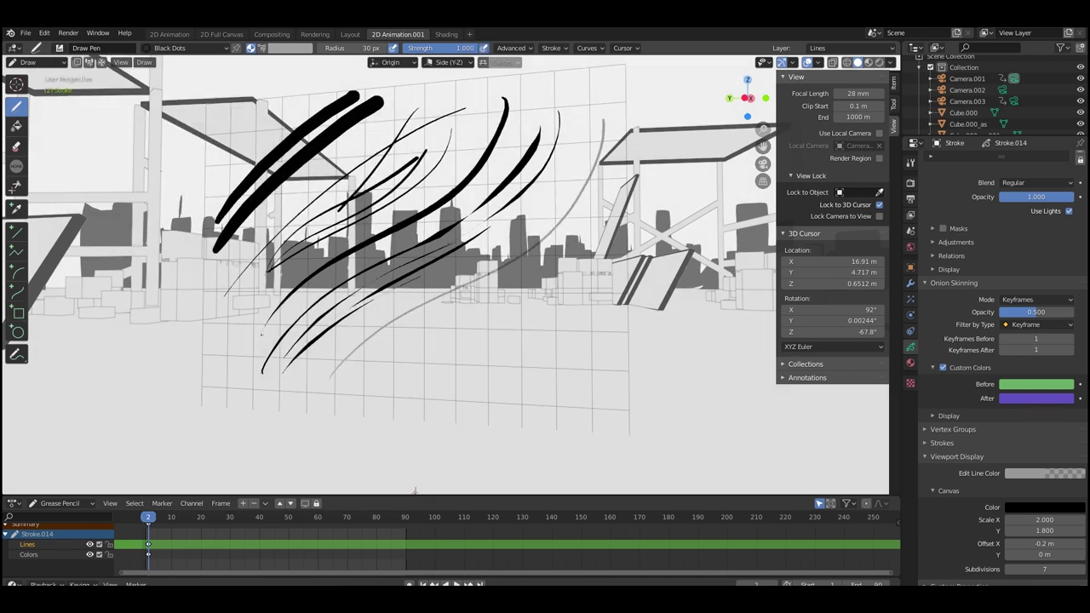
left_click(59, 47)
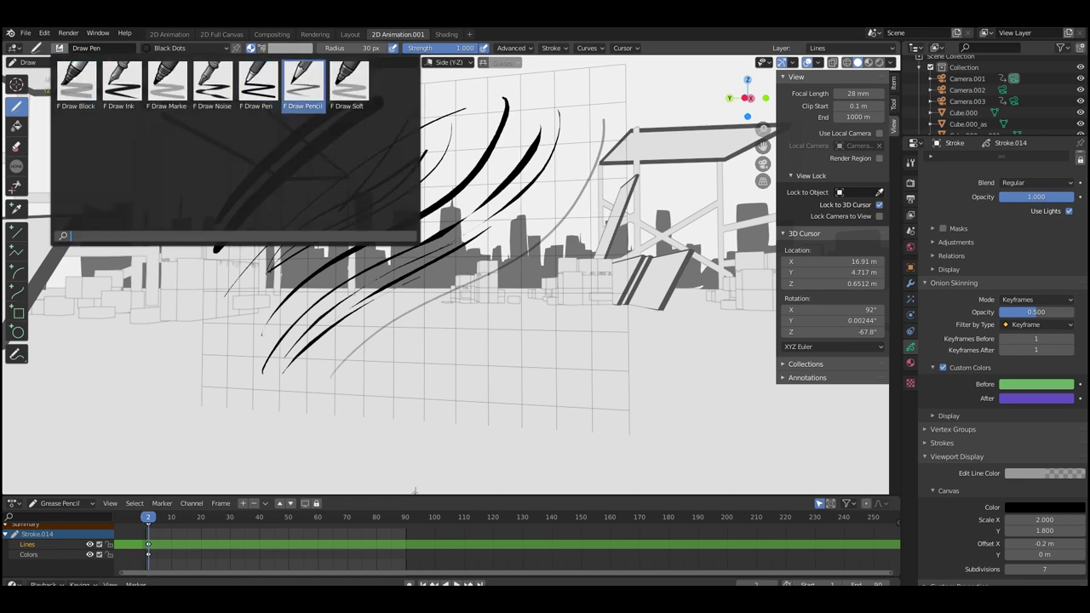
left_click(303, 85)
left_click_drag(350, 394, 511, 296)
- Set the Draw Pencil brush radius to 148 px, draw broad soft strokes over the sketch lines, and choose the Draw Soft brush
key("f")
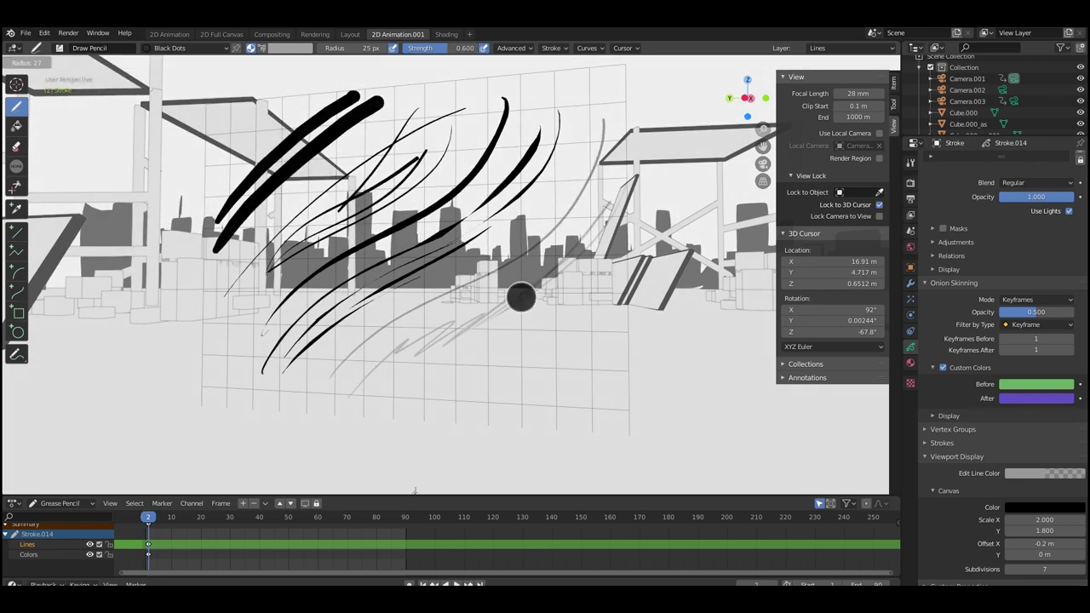
left_click(605, 298)
mouse_move(615, 223)
left_mouse_down()
mouse_move(539, 302)
mouse_move(346, 393)
mouse_move(584, 261)
left_mouse_up()
left_click(59, 48)
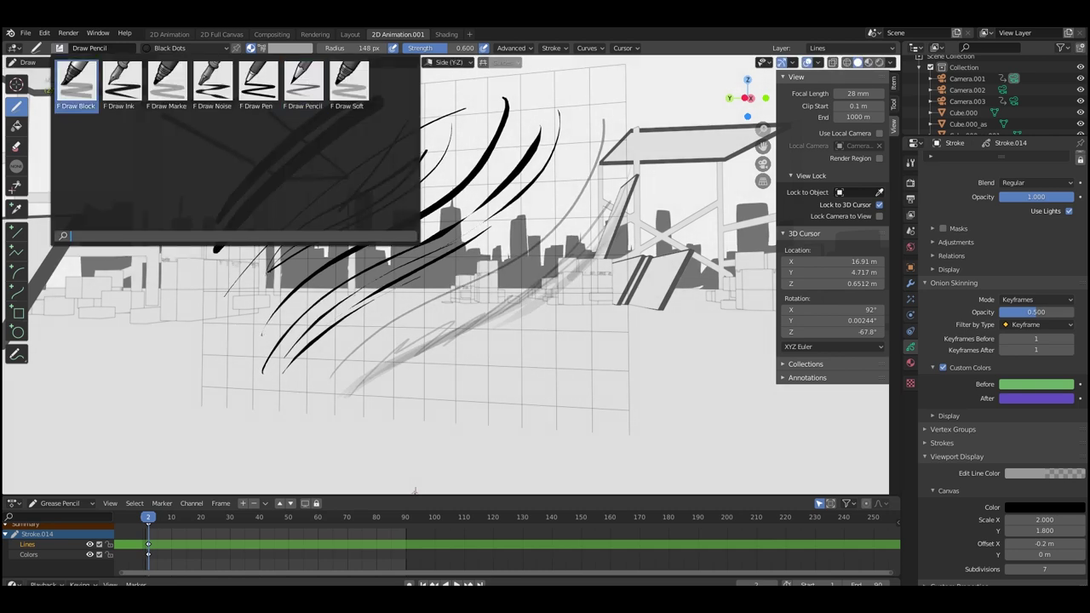
left_click(349, 85)
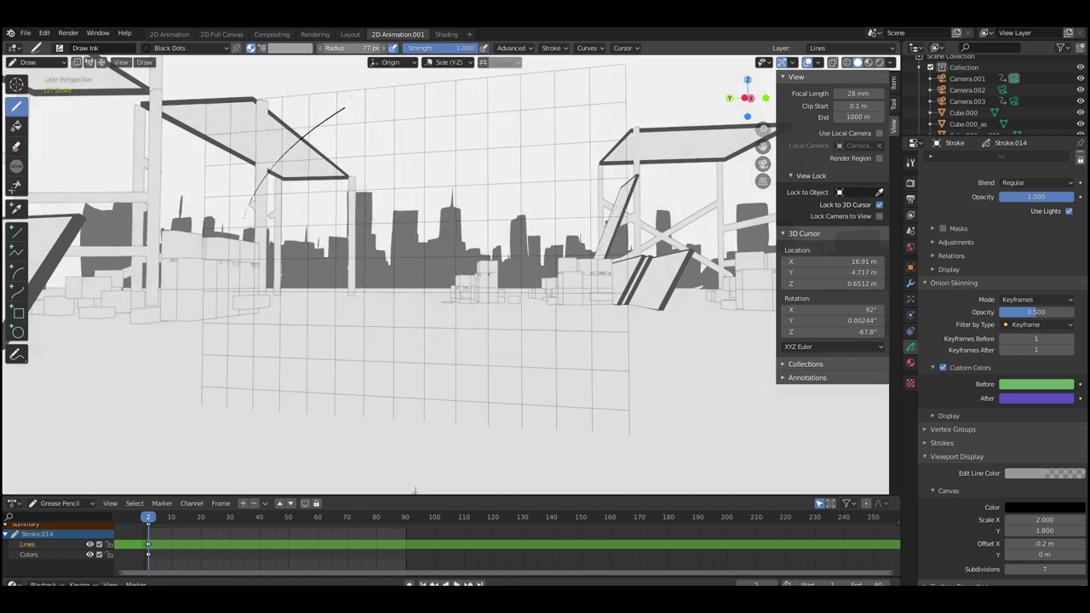
- Review the Draw Ink brush's advanced and stroke settings, and shift the middle points of its Sensitivity, Strength and Jitter curves
left_click(515, 47)
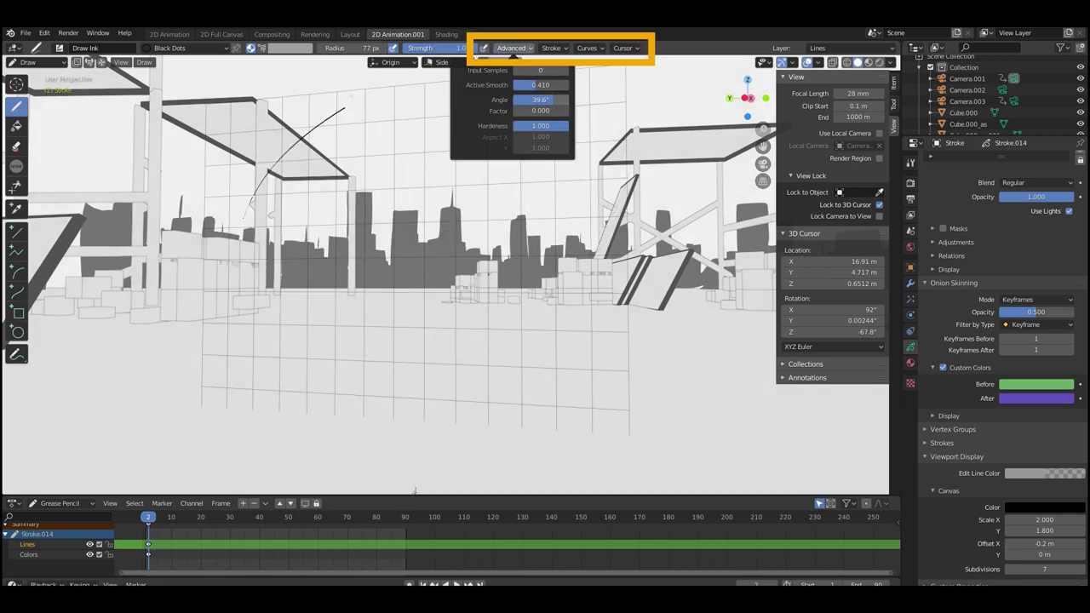
left_click(588, 48)
mouse_move(553, 48)
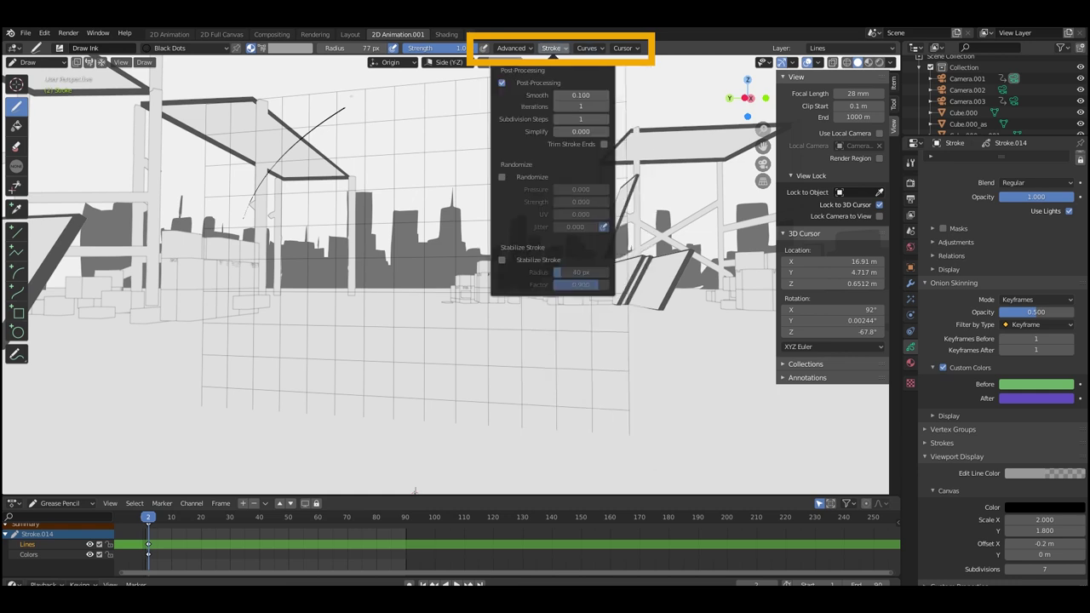
left_click(588, 48)
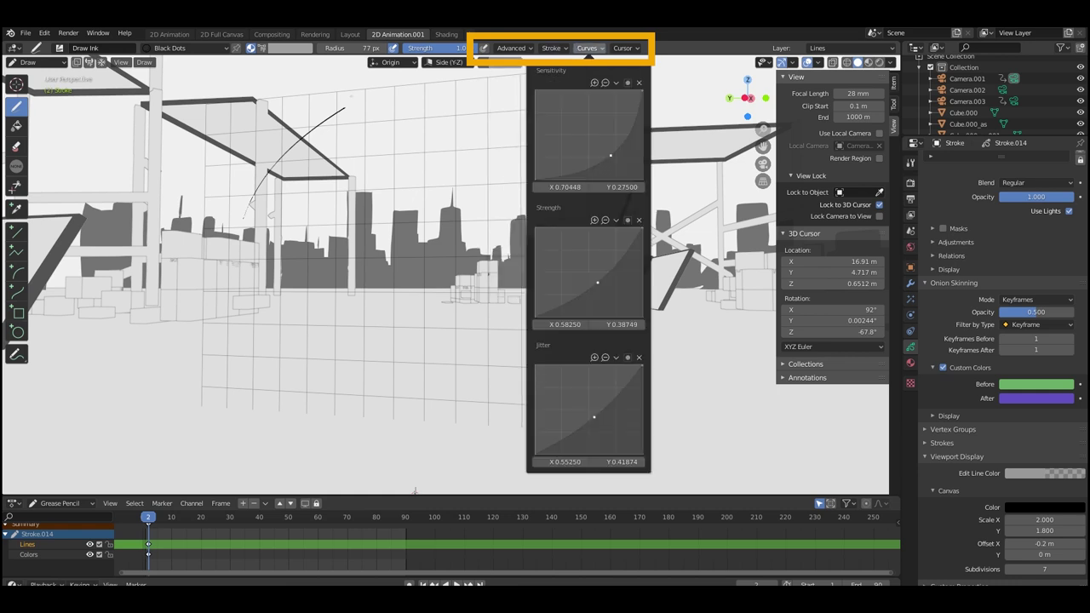
left_click_drag(611, 155, 590, 150)
left_click_drag(597, 282, 589, 279)
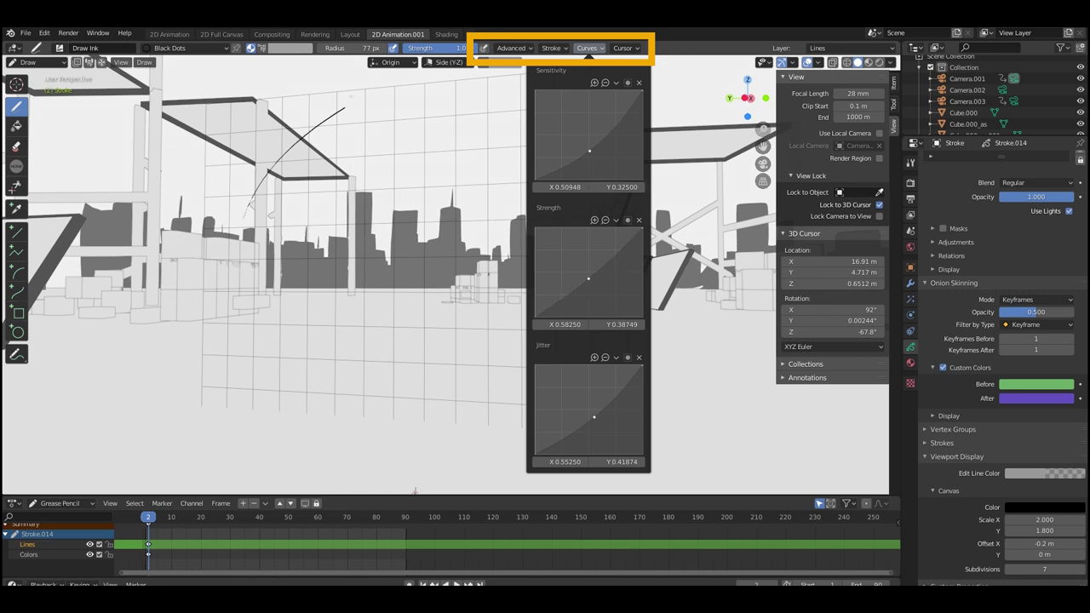
left_click_drag(594, 417, 589, 415)
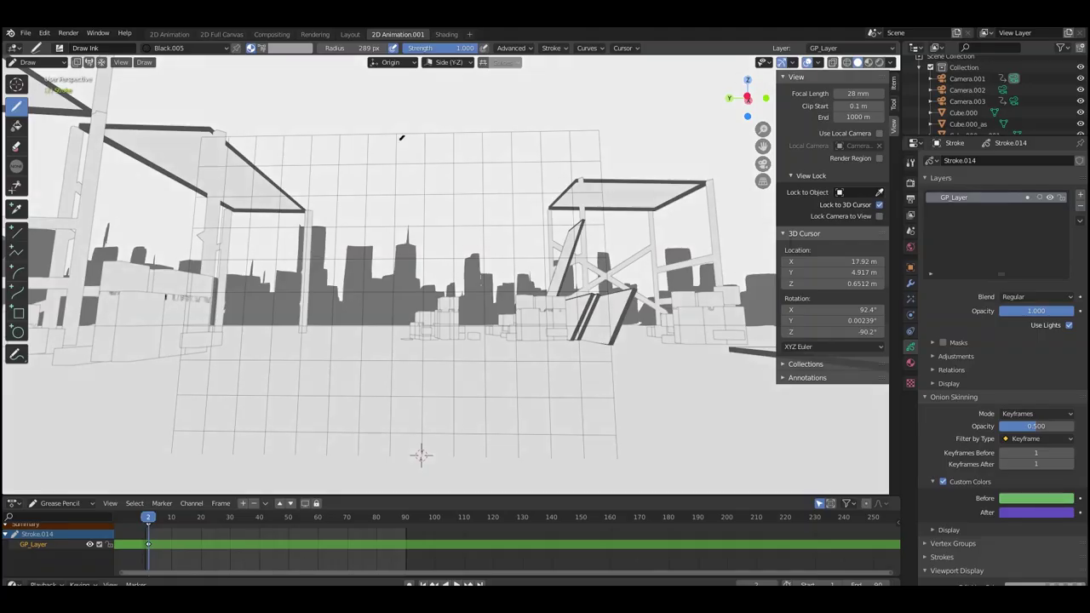
- Draw the head, neck, shoulders, chest and arms of a standing human figure on the drawing plane with Draw Ink
mouse_move(404, 137)
left_mouse_down()
mouse_move(410, 191)
mouse_move(421, 134)
mouse_move(434, 148)
mouse_move(424, 211)
mouse_move(390, 210)
mouse_move(385, 253)
left_mouse_up()
left_click_drag(451, 220, 448, 244)
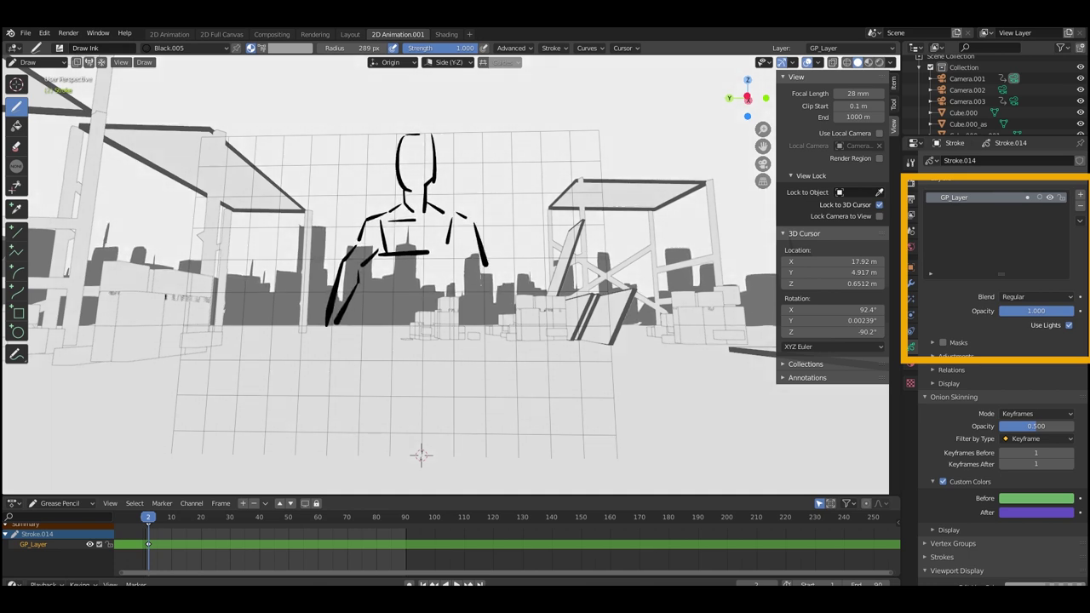
left_click_drag(486, 265, 488, 274)
left_click_drag(453, 252, 465, 268)
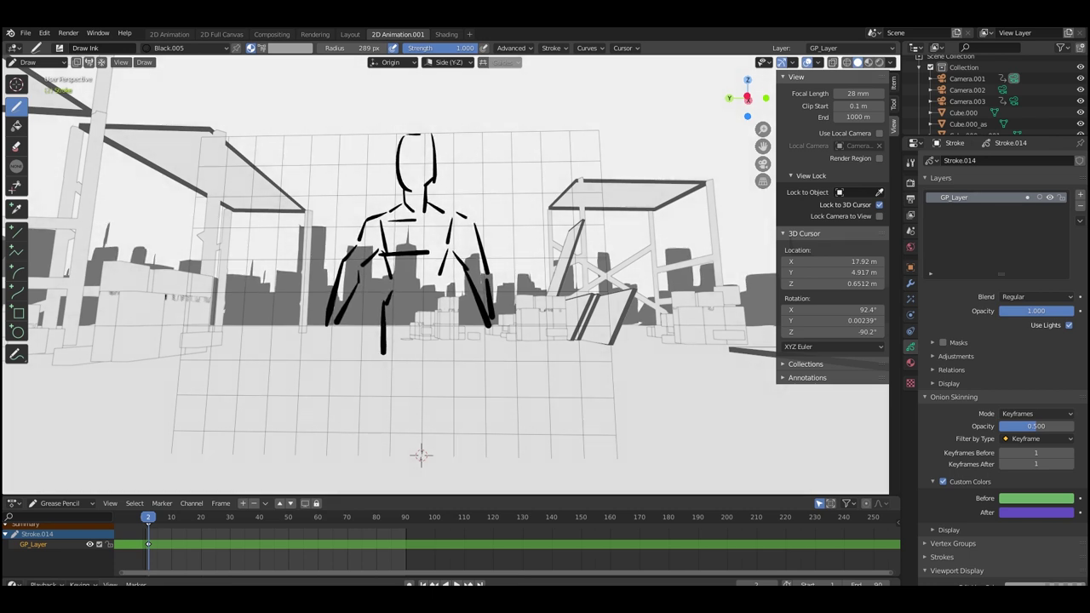
- Draw the figure's legs down to the shins and add the forehead and jaw lines inside the head
left_click_drag(457, 329, 452, 374)
mouse_move(422, 329)
left_mouse_down()
mouse_move(445, 414)
mouse_move(435, 449)
left_mouse_up()
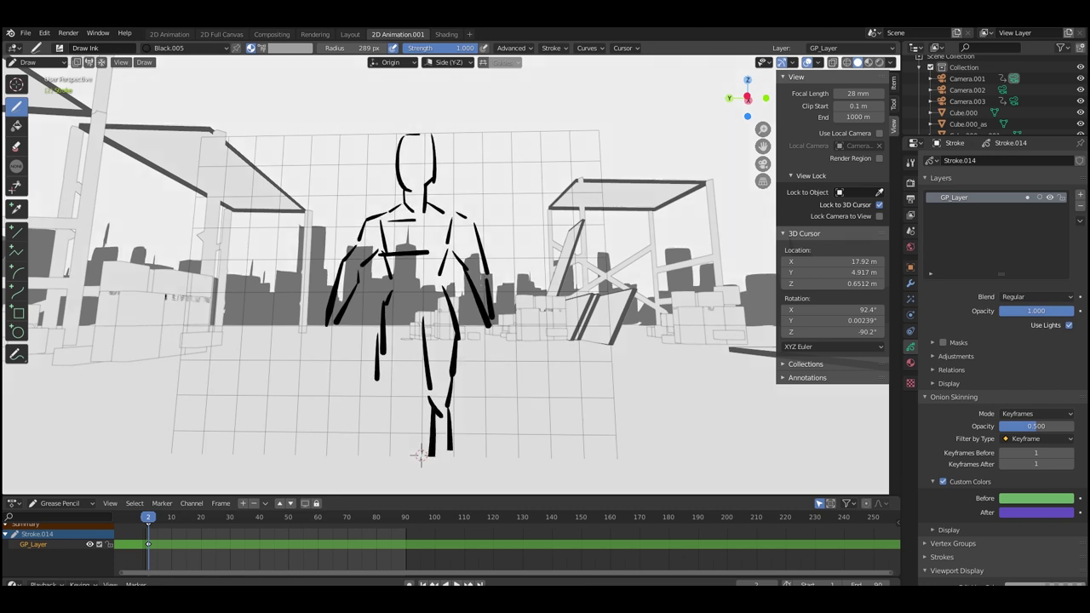
mouse_move(415, 325)
left_mouse_down()
mouse_move(393, 403)
mouse_move(373, 407)
mouse_move(373, 448)
left_mouse_up()
left_click_drag(393, 402, 392, 443)
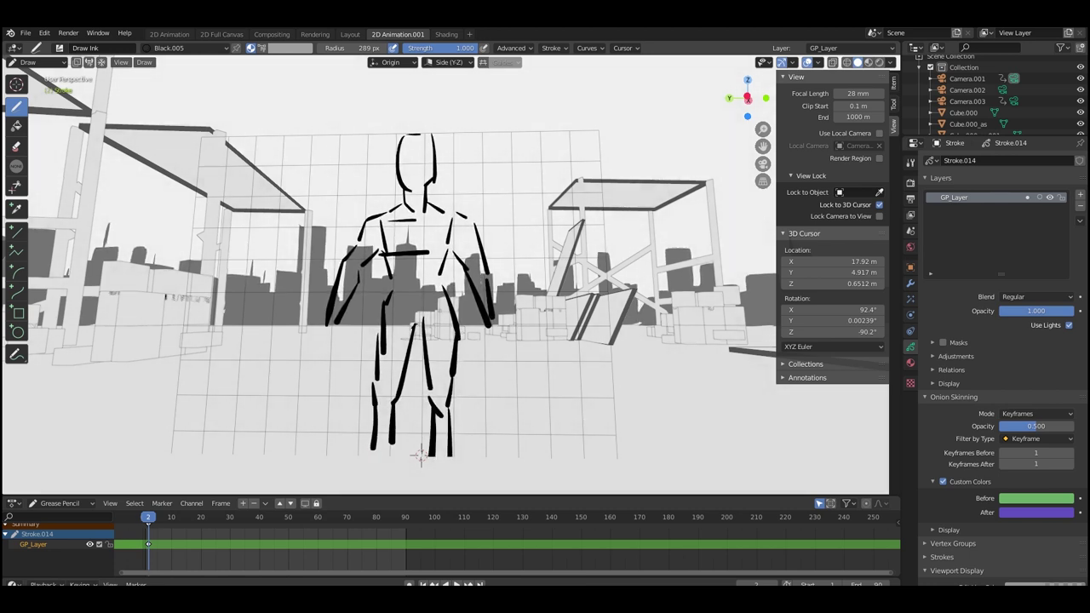
left_click_drag(401, 149, 429, 140)
left_click_drag(400, 181, 426, 185)
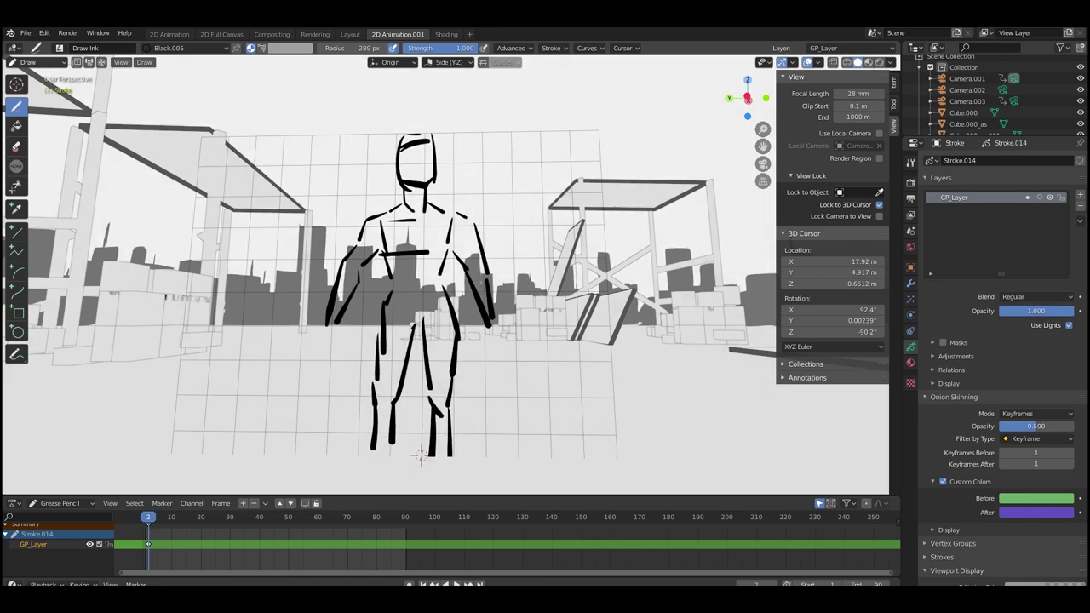
- Switch to Object Mode, move the figure upward along the Z axis, and return to Draw mode
left_click(39, 62)
left_click(36, 71)
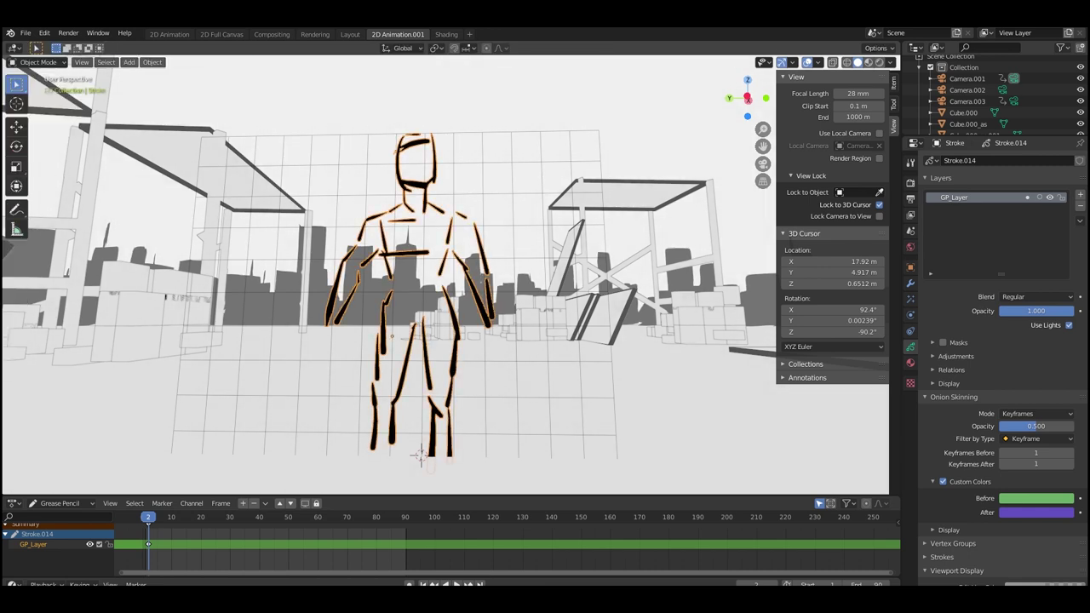
left_click(16, 186)
left_click_drag(392, 274, 393, 223)
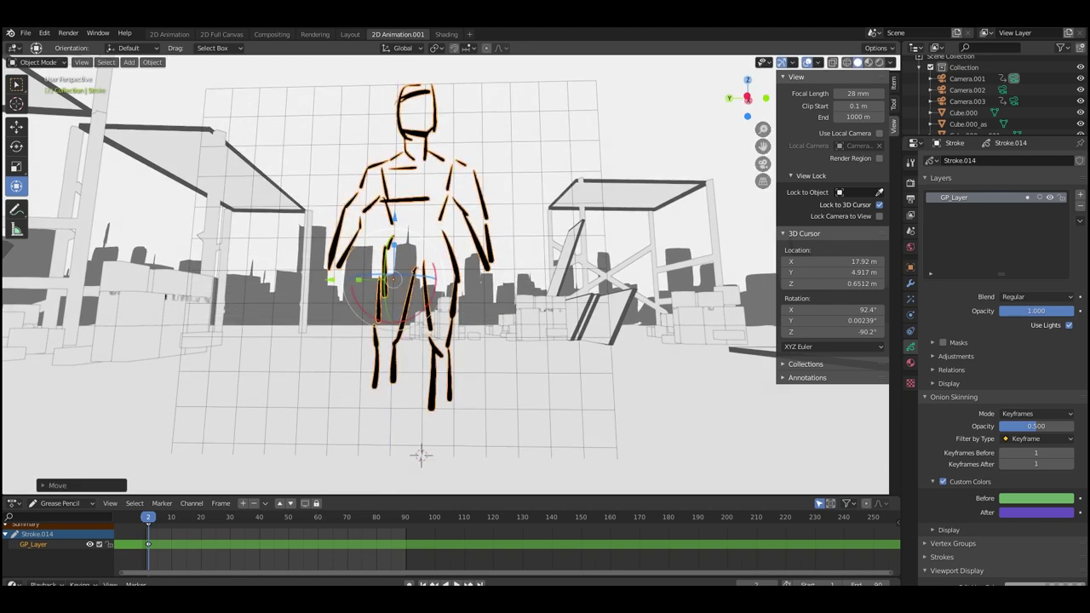
left_click(39, 62)
left_click(43, 112)
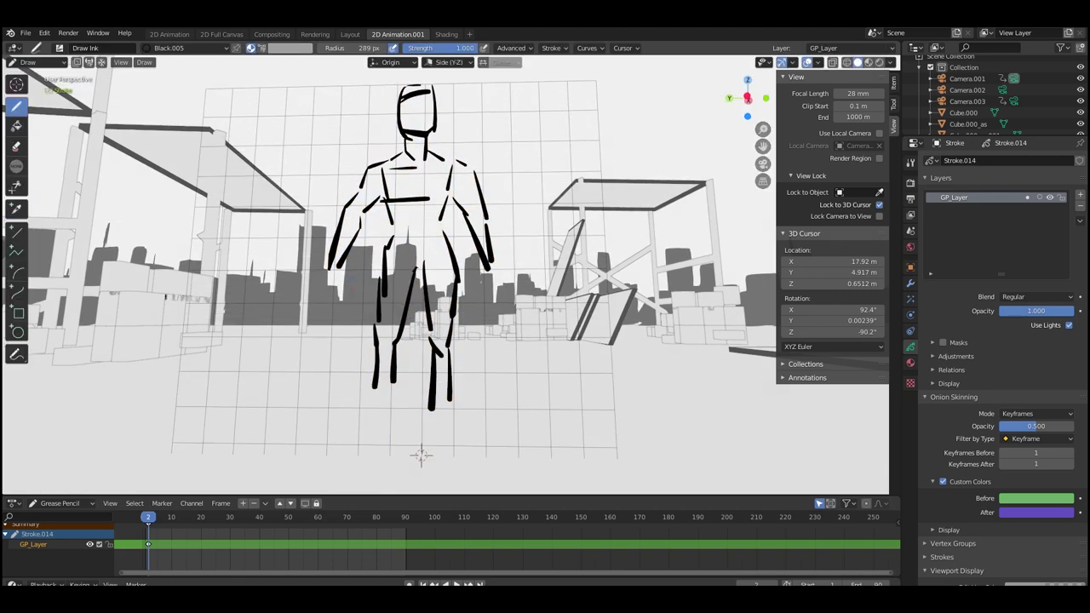
- Lower the figure slightly along the Z axis in Object Mode and return to Draw mode
key("ctrl+Tab")
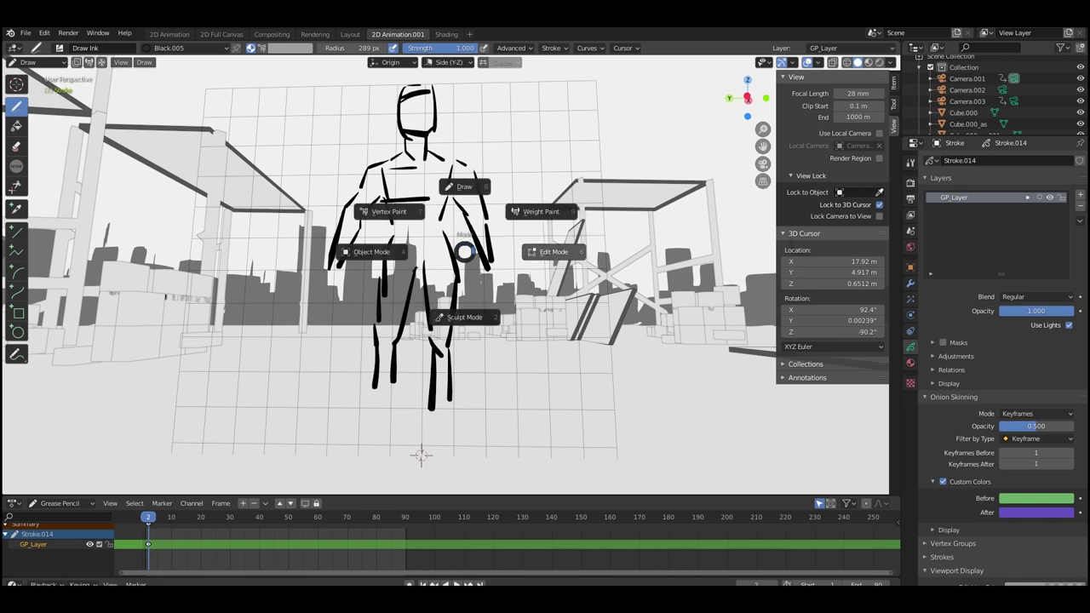
left_click(372, 252)
mouse_move(395, 218)
left_mouse_down()
mouse_move(395, 209)
mouse_move(394, 225)
left_mouse_up()
key("ctrl+Tab")
left_click(430, 179)
key("ctrl+Tab")
left_click(333, 245)
key("ctrl+Tab")
left_click(423, 155)
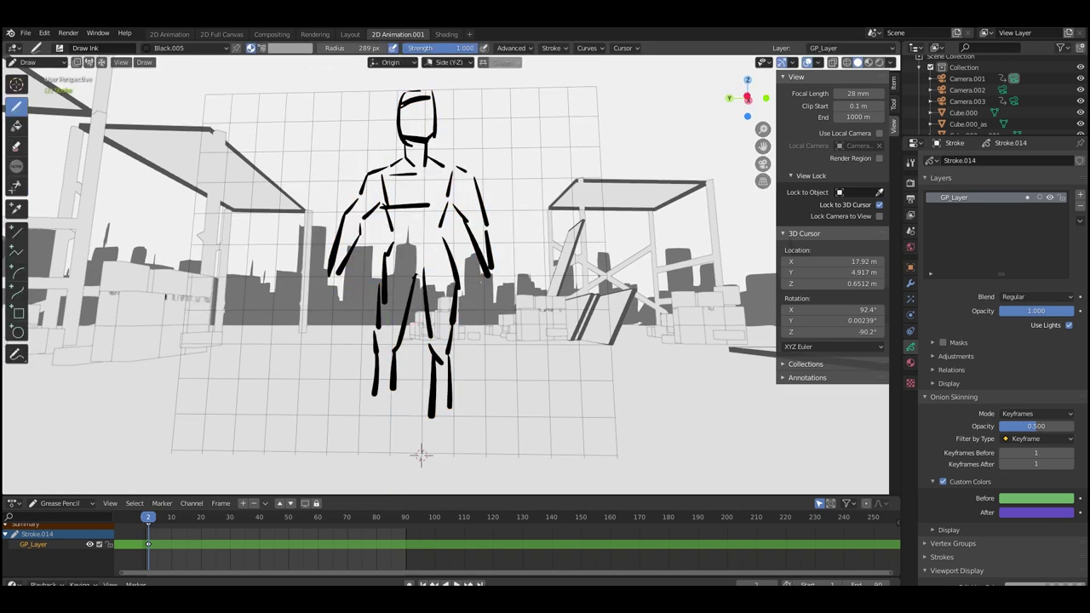
- Extend the outlines of both lower legs down toward the 3D cursor's level
mouse_move(394, 388)
left_mouse_down()
mouse_move(391, 433)
mouse_move(365, 455)
left_mouse_up()
left_click_drag(433, 416, 432, 444)
left_click_drag(450, 408, 447, 456)
- Raise the figure a little along the Z axis in Object Mode and go back to drawing
key("ctrl+Tab")
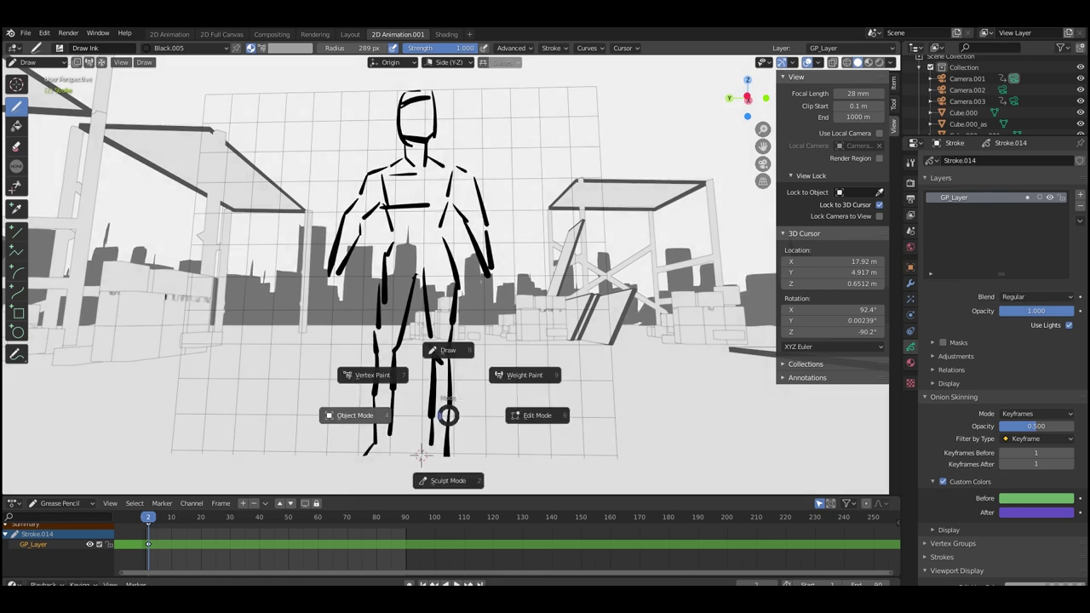
key("4")
key("g")
key("z")
left_click(434, 312)
key("ctrl+Tab")
left_click(432, 248)
- Draw the figure's feet and complete the ankle lines at the end of both legs
mouse_move(431, 422)
left_mouse_down()
mouse_move(433, 449)
mouse_move(464, 453)
left_mouse_up()
left_click_drag(394, 419, 391, 446)
left_click_drag(359, 454, 390, 450)
- Draw the figure's hands, a waist line, and the horizontal and vertical guide lines across the face
left_click_drag(486, 258, 490, 272)
left_click_drag(339, 258, 345, 282)
left_click_drag(398, 210, 394, 235)
left_click_drag(403, 103, 431, 98)
left_click_drag(418, 91, 418, 106)
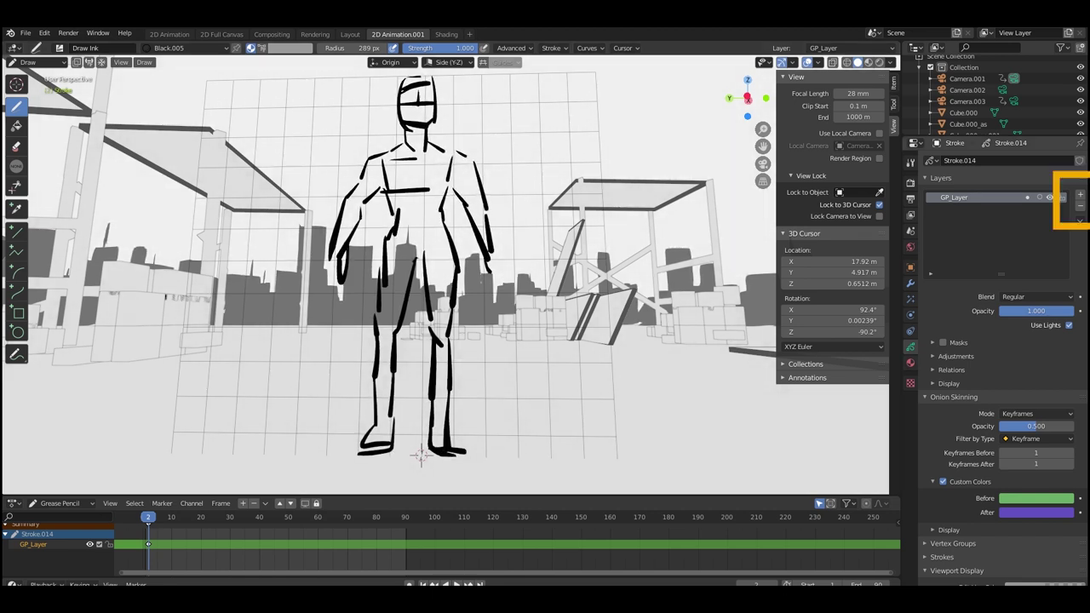
- Add a second layer to the figure's Grease Pencil data and move it below GP_Layer
left_click(1080, 194)
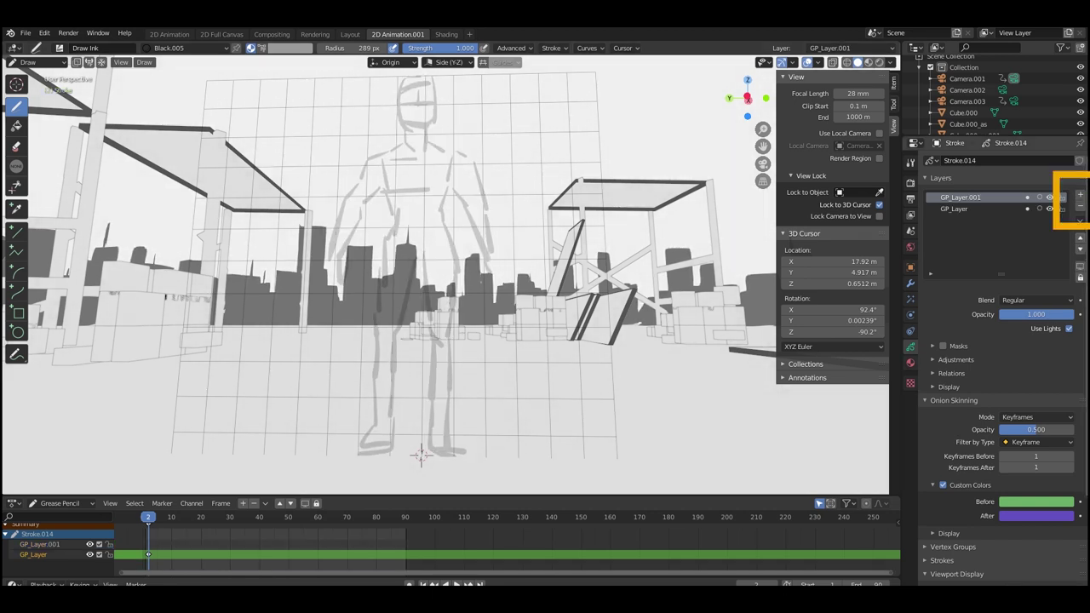
left_click(1080, 206)
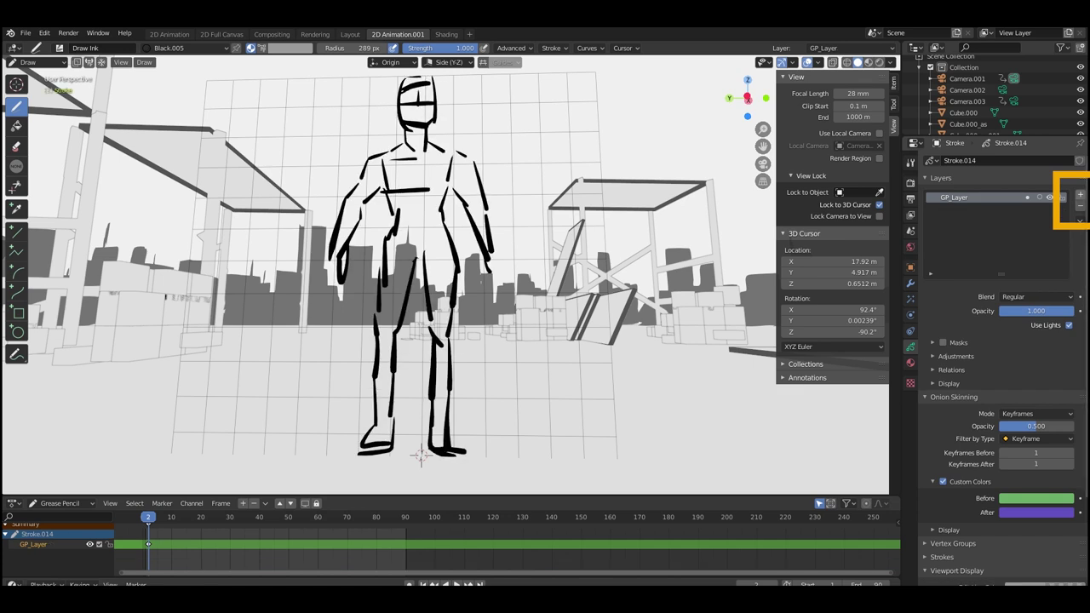
left_click(1080, 195)
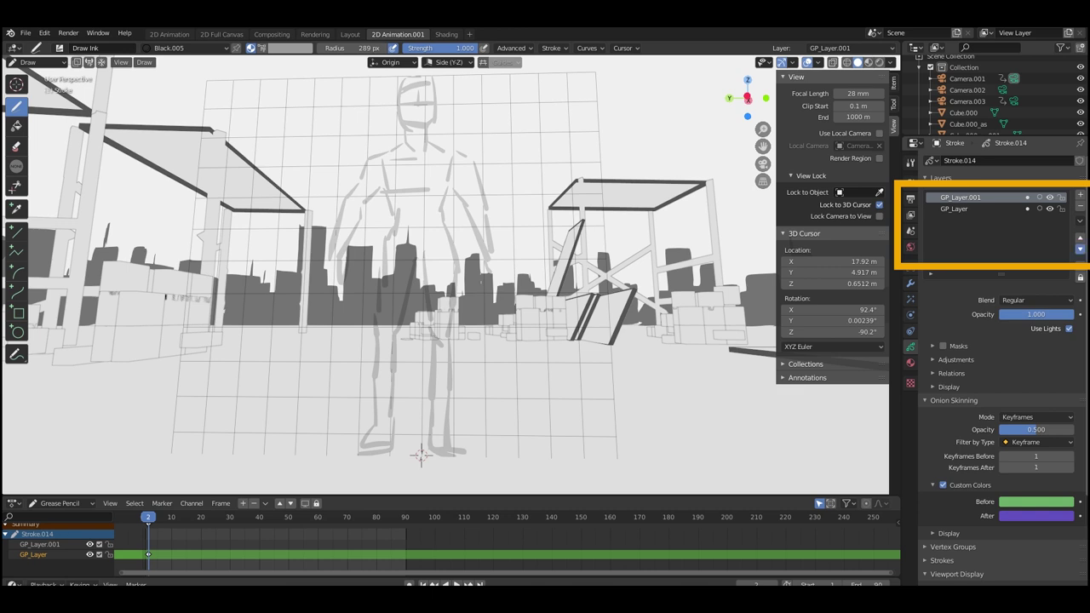
left_click(1080, 248)
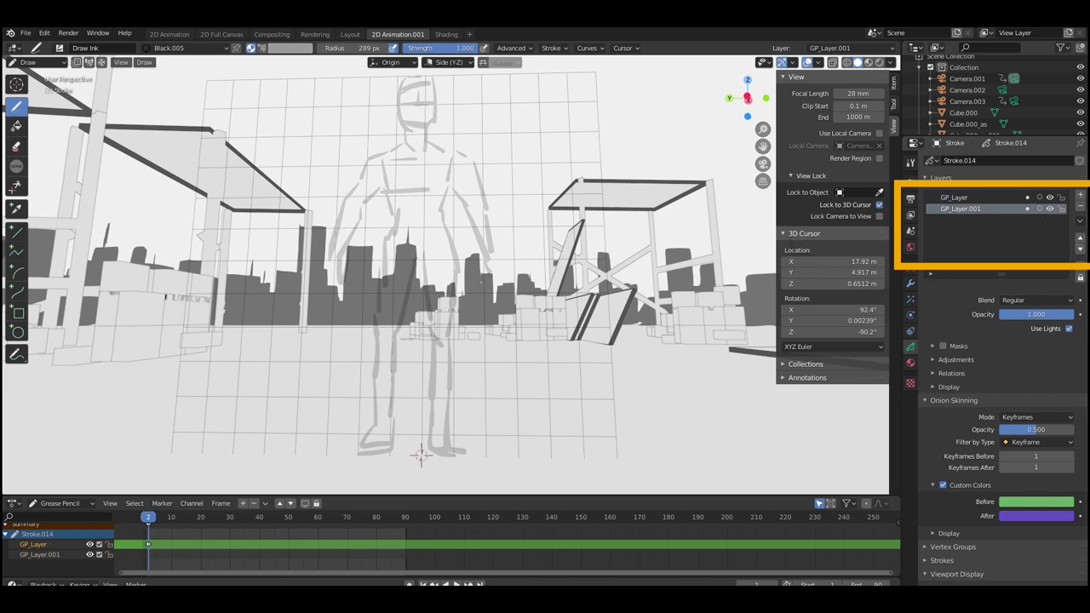
- Make Grey.010 the active material for the figure's new layer
left_click(911, 362)
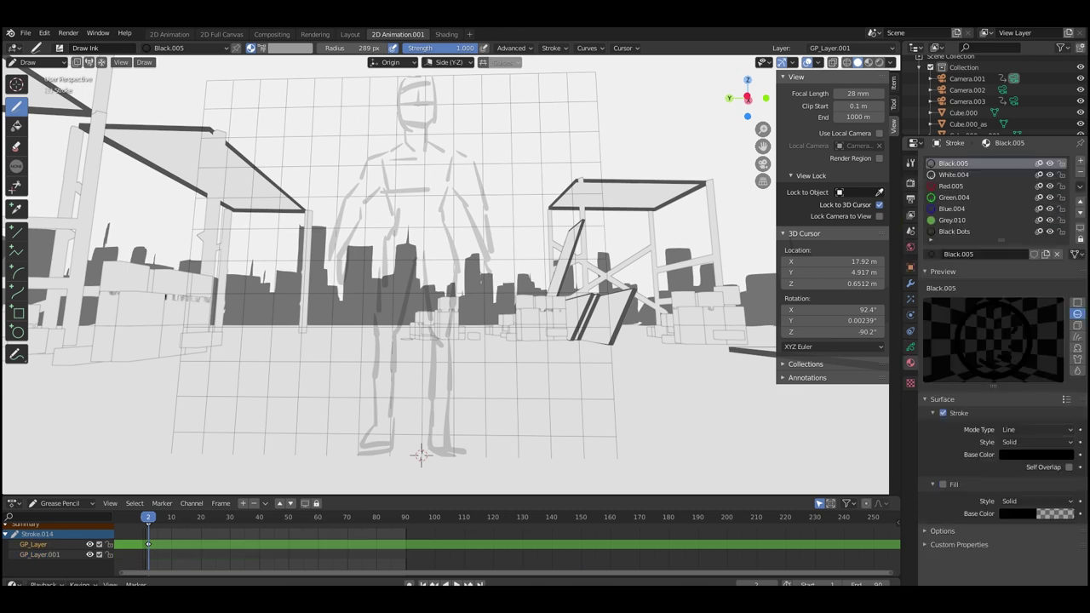
left_click(954, 220)
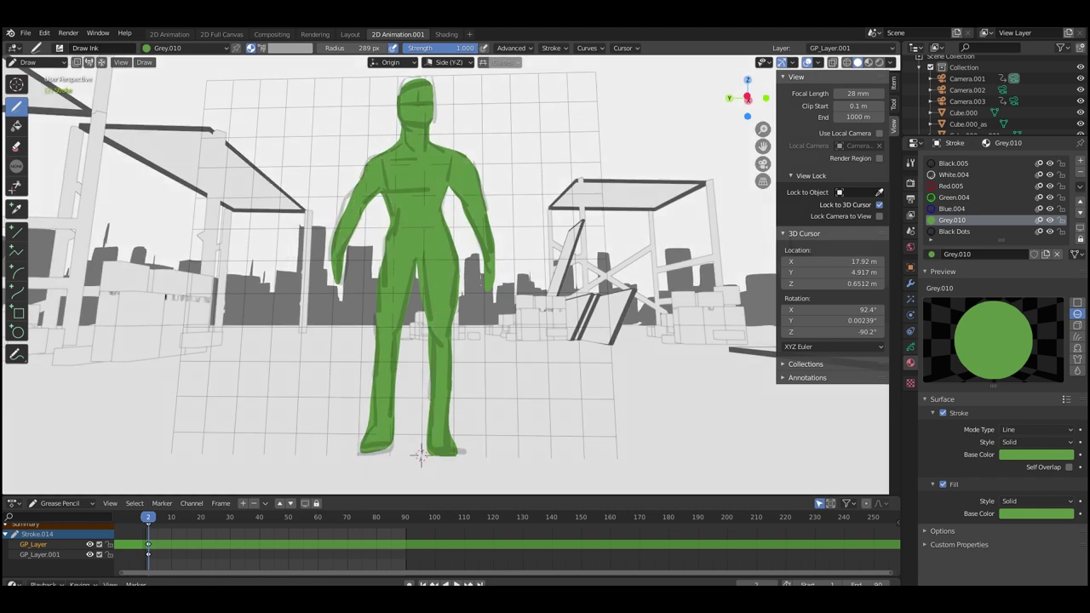
- Raise the viewport overlay's opacity for the figure's inactive line layer to full strength
left_click(817, 62)
mouse_move(804, 347)
left_mouse_down()
mouse_move(779, 347)
mouse_move(891, 347)
left_mouse_up()
mouse_move(511, 281)
middle_mouse_down()
mouse_move(439, 288)
mouse_move(509, 292)
middle_mouse_up()
middle_click_drag(524, 343, 511, 344)
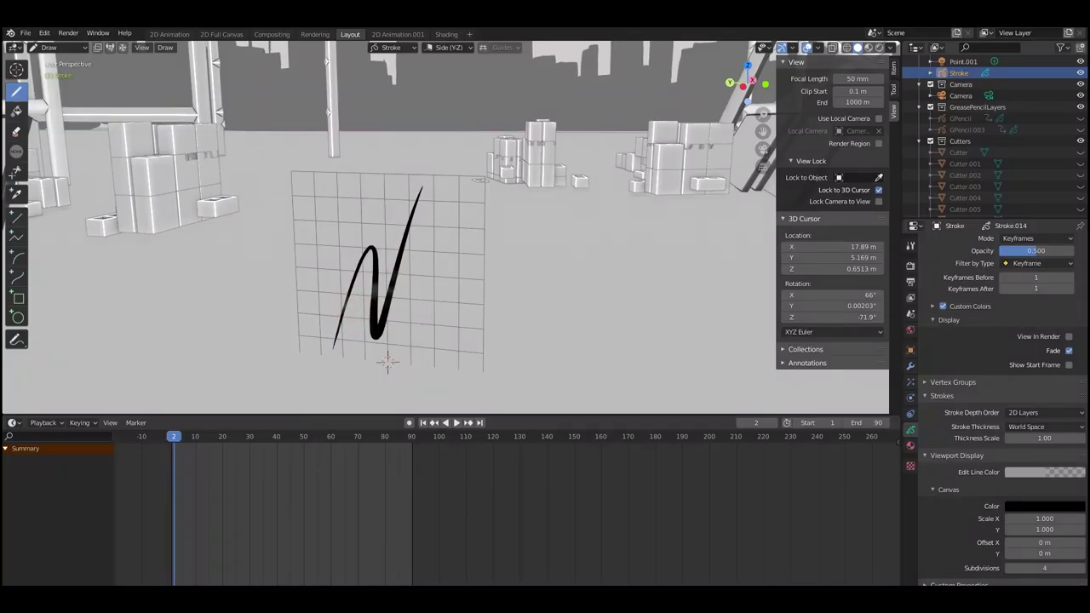
- Enter Edit Mode on the N-shaped stroke, clear the selection, and select only the points of its final upward leg
left_click(56, 48)
left_click(53, 73)
mouse_move(302, 175)
left_mouse_down()
mouse_move(397, 349)
mouse_move(460, 374)
left_mouse_up()
mouse_move(511, 255)
middle_mouse_down()
mouse_move(430, 253)
mouse_move(460, 254)
middle_mouse_up()
key("alt+a")
left_click_drag(389, 140, 477, 305)
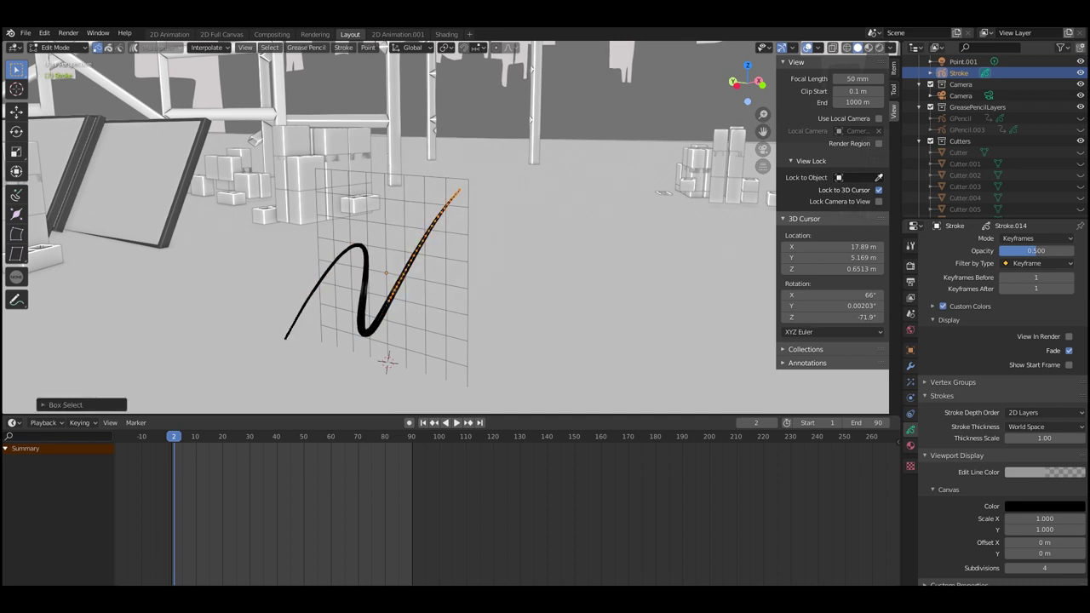
- Move the selected stroke points outward with the Transform tool and rotate them about 18° around the Y axis
left_click(16, 171)
mouse_move(462, 228)
left_mouse_down()
mouse_move(542, 200)
mouse_move(480, 221)
left_mouse_up()
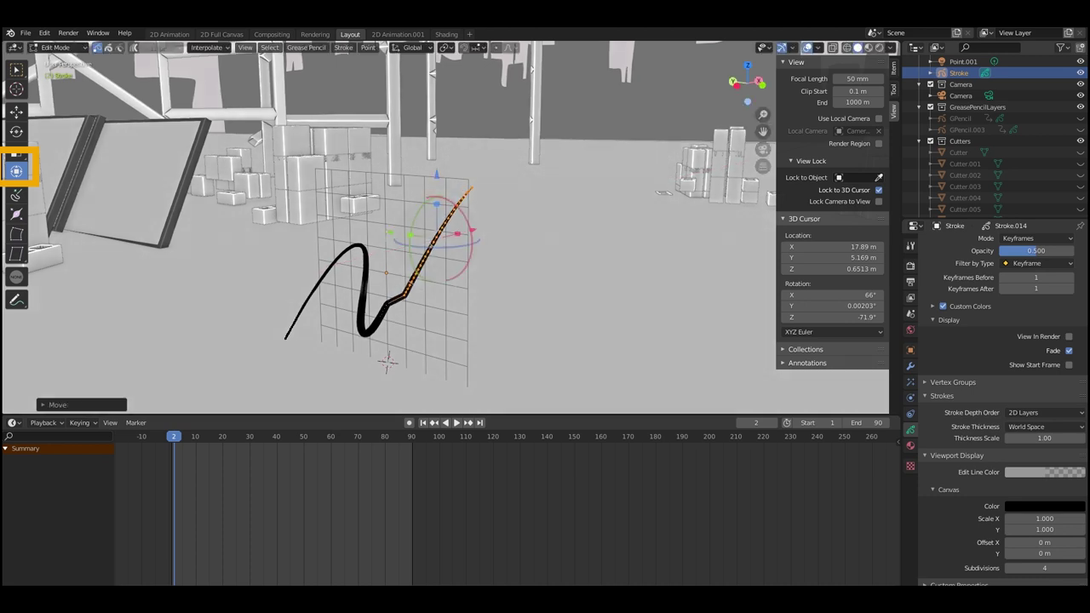
key("r")
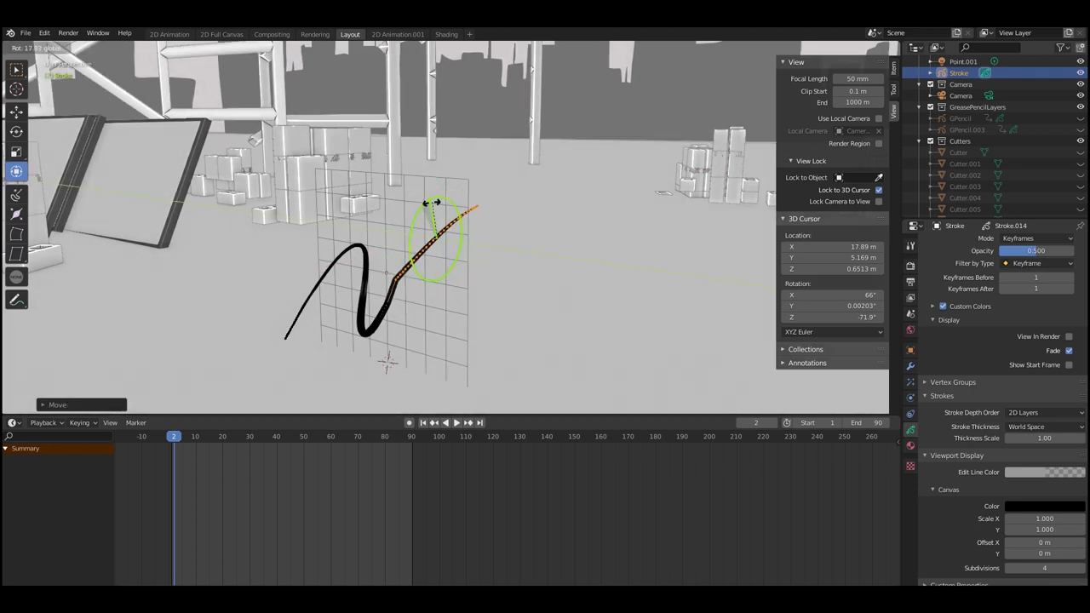
key("Return")
left_click(432, 203)
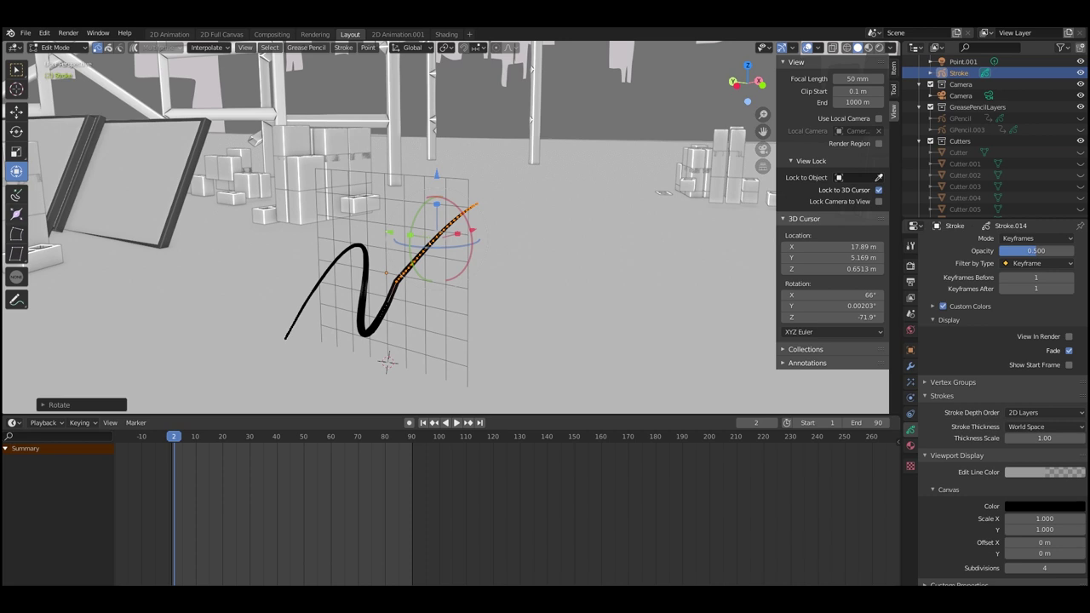
- Switch to Sculpt Mode and deform the stroke's legs with the Grab brush, adjusting the brush size
left_click(56, 47)
left_click(63, 86)
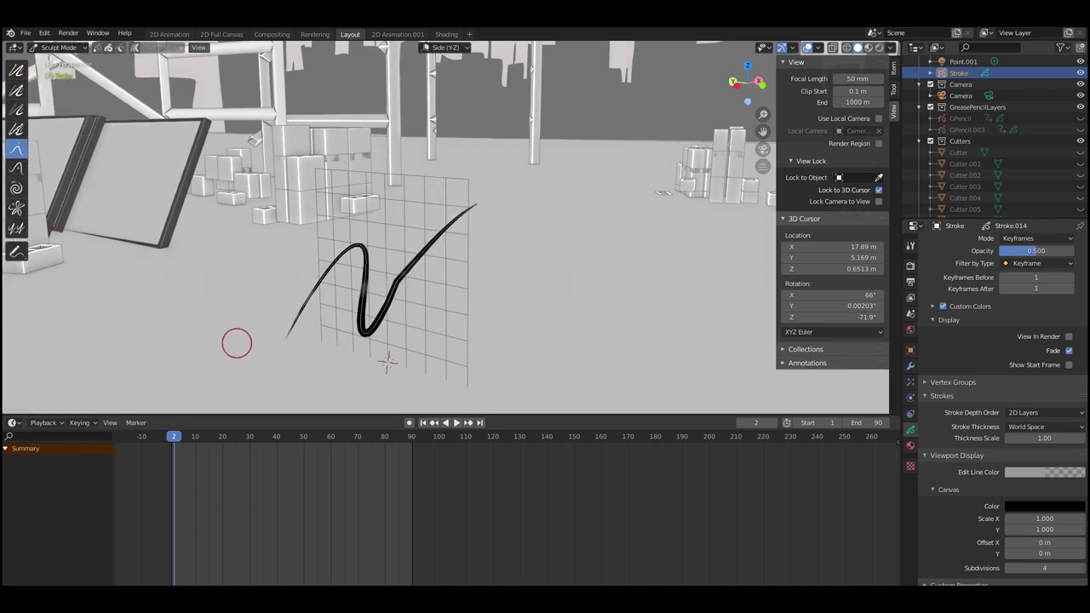
left_click_drag(404, 260, 436, 228)
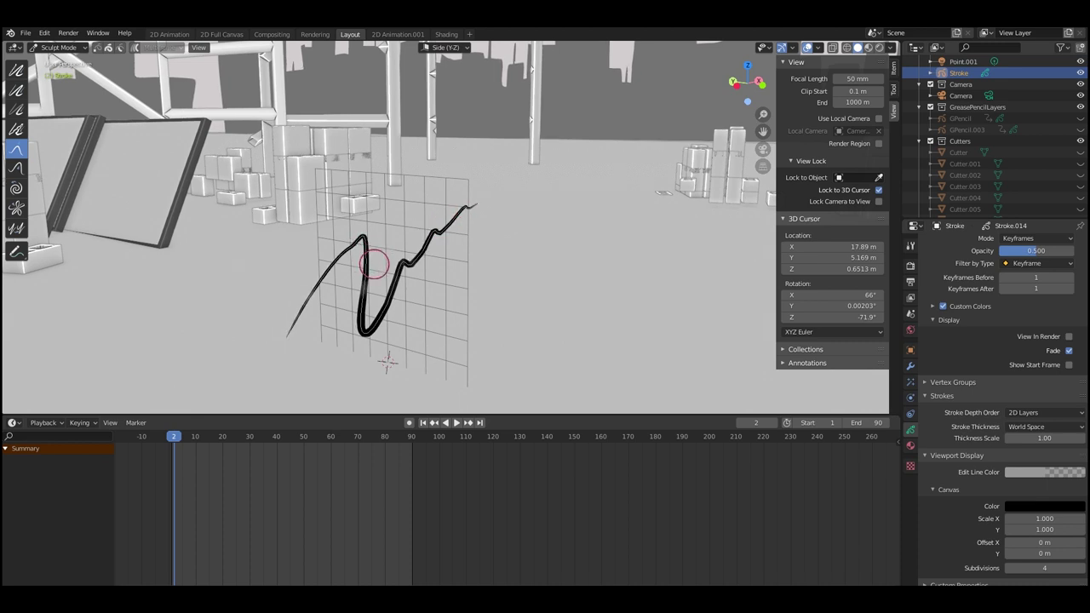
key("f")
left_click(359, 237)
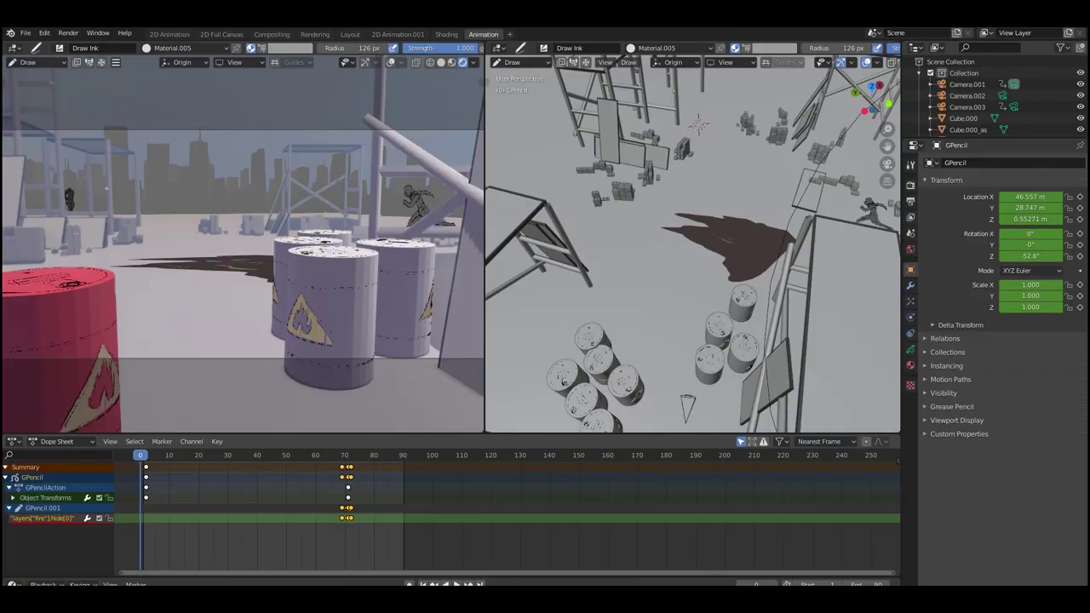
- Play back the animated barrel scene in the Animation workspace
key("space")
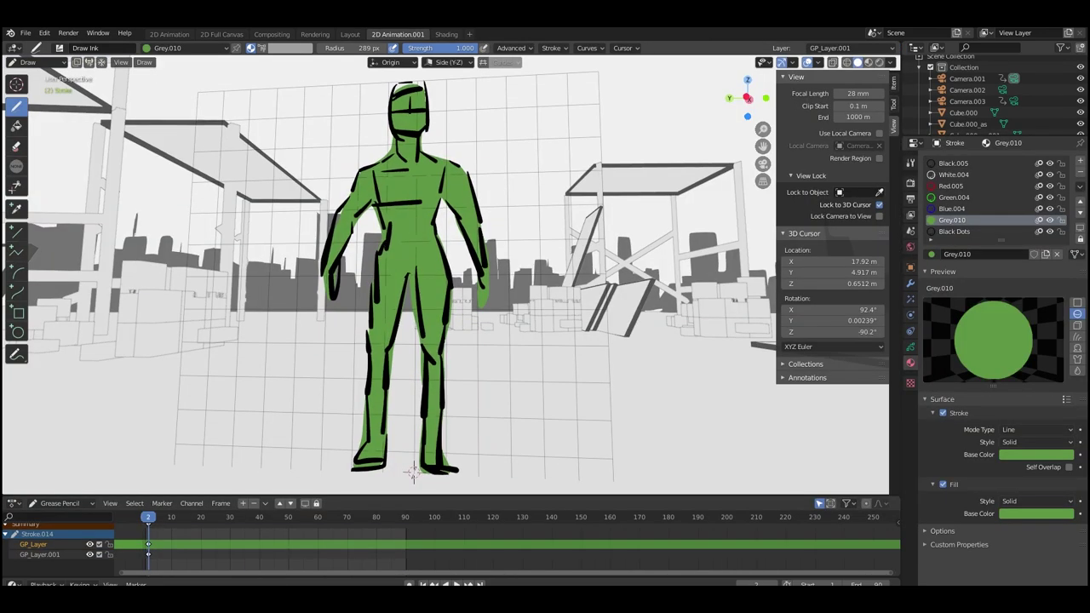
- Switch the figure to Object Mode and move it sideways along the Y axis
key("ctrl+Tab")
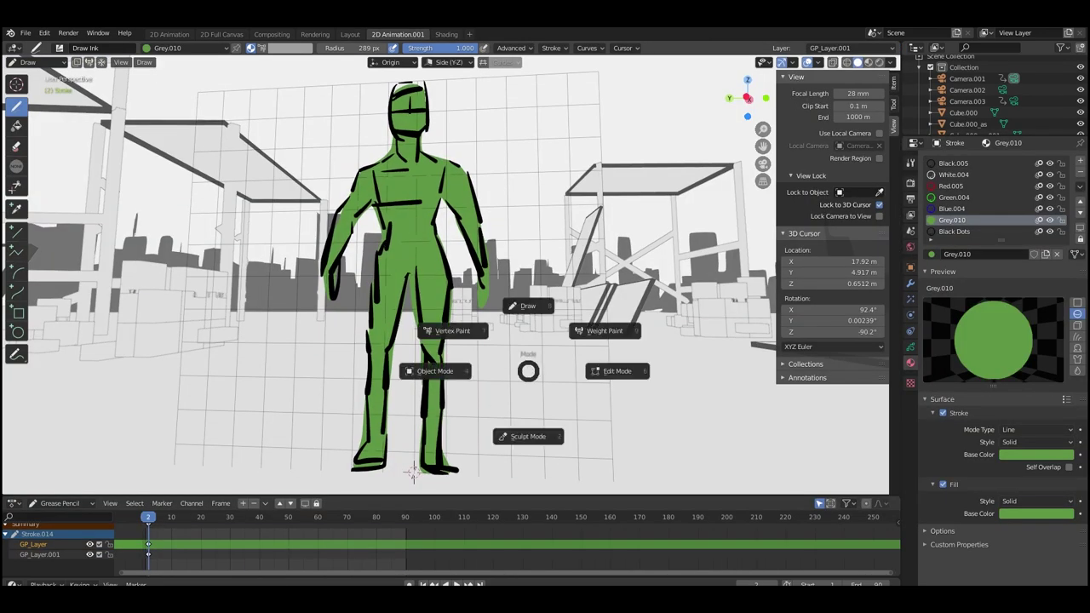
left_click(435, 371)
mouse_move(435, 371)
middle_mouse_down()
mouse_move(295, 370)
mouse_move(477, 370)
mouse_move(451, 370)
middle_mouse_up()
left_click_drag(316, 285, 424, 285)
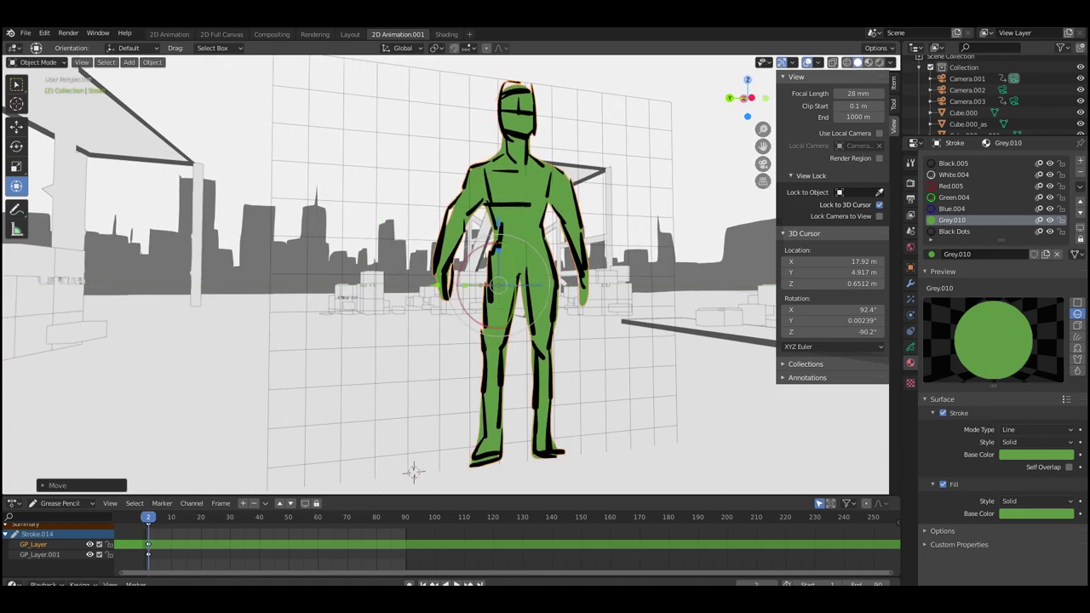
middle_click_drag(423, 285, 386, 293)
scroll(386, 294, "down", 3)
middle_click_drag(413, 472, 335, 405)
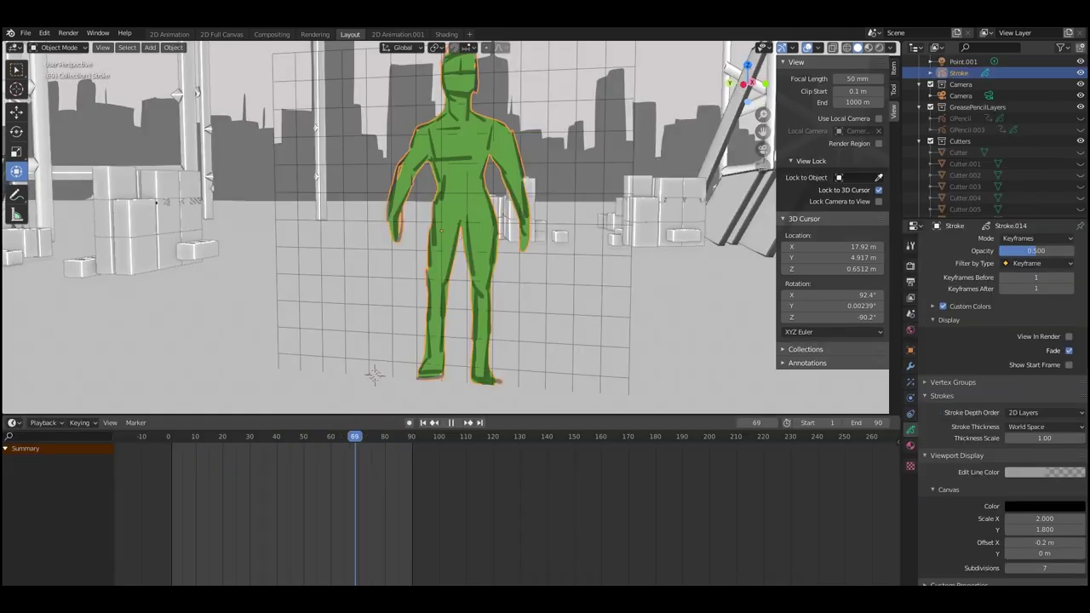
- Stop and restart the timeline playback, and try to move the figure along the X axis
middle_click_drag(443, 230, 422, 251)
scroll(443, 227, "down", 1)
key("space")
mouse_move(358, 375)
middle_mouse_down()
mouse_move(341, 378)
mouse_move(341, 398)
mouse_move(354, 353)
mouse_move(366, 352)
mouse_move(358, 350)
mouse_move(372, 377)
middle_mouse_up()
key("g")
key("x")
left_click(340, 375)
scroll(372, 378, "up", 5)
key("space")
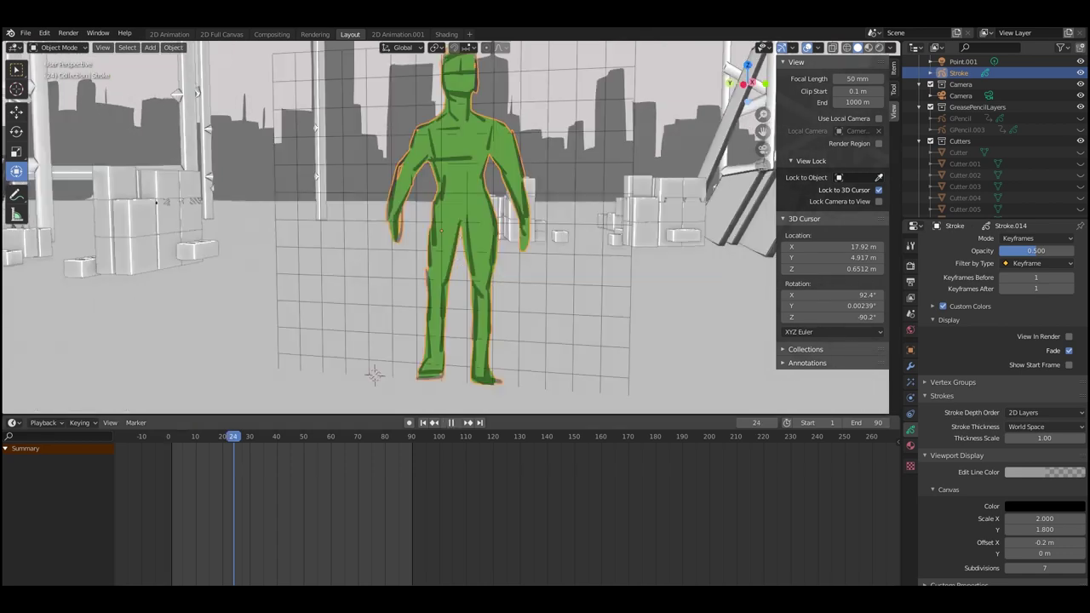
- Return the timeline to frame 2 and move the figure to its starting position in the scene
mouse_move(177, 436)
left_mouse_down()
mouse_move(378, 436)
mouse_move(193, 436)
left_mouse_up()
middle_click_drag(408, 298, 366, 305)
scroll(366, 305, "down", 1)
left_click_drag(193, 436, 174, 436)
middle_click_drag(408, 290, 324, 319)
left_click_drag(410, 250, 548, 148)
middle_click_drag(408, 281, 381, 321)
scroll(426, 230, "up", 2)
scroll(426, 230, "down", 1)
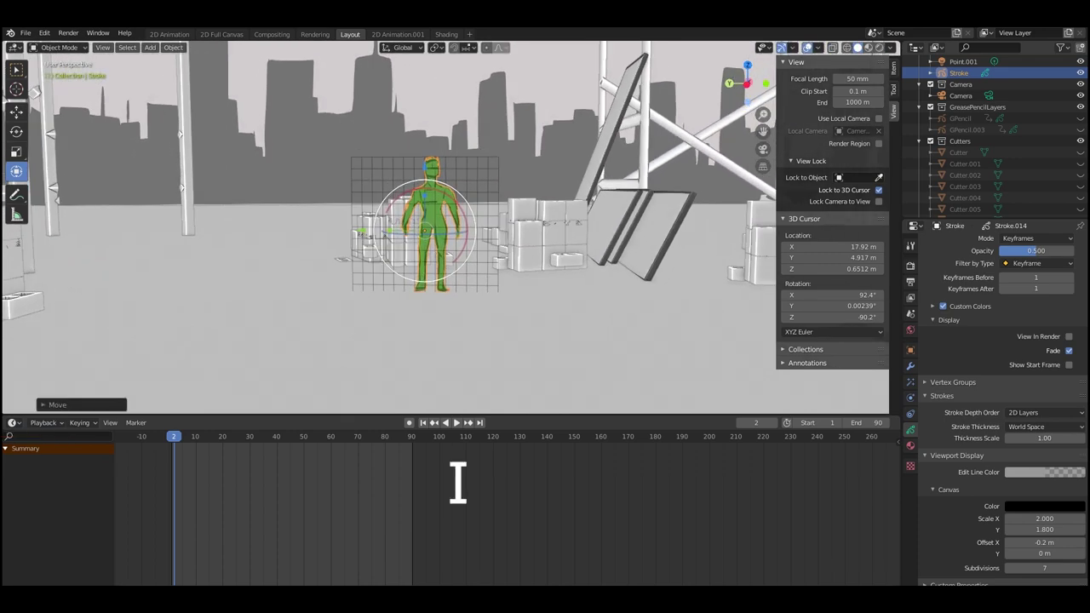
- Insert a LocRotScale keyframe for the figure at frame 2
key("i")
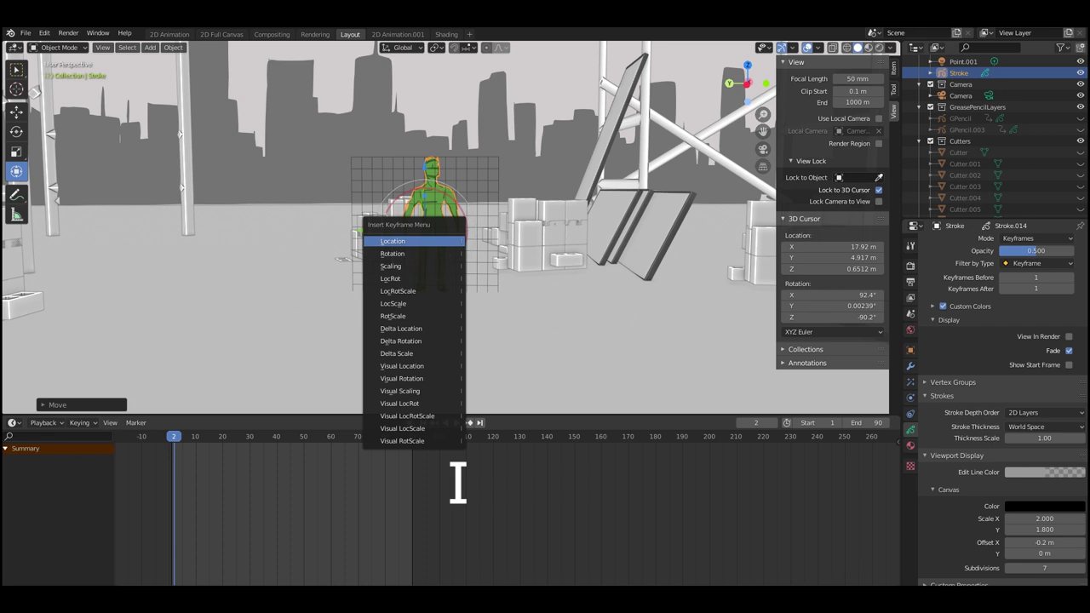
key("Down")
key("Down")
key("Down")
key("Down")
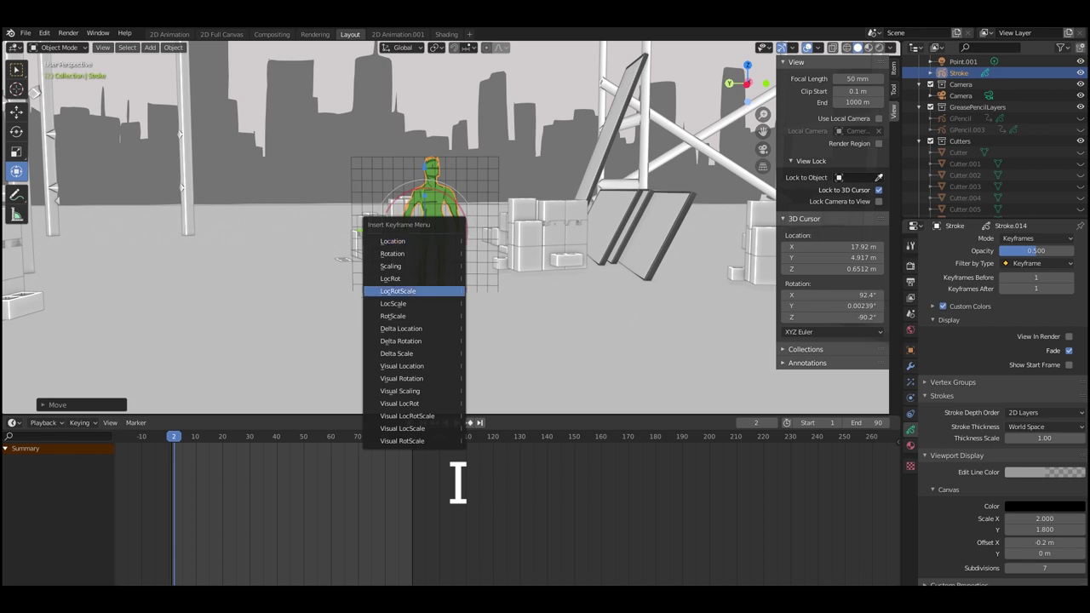
key("Return")
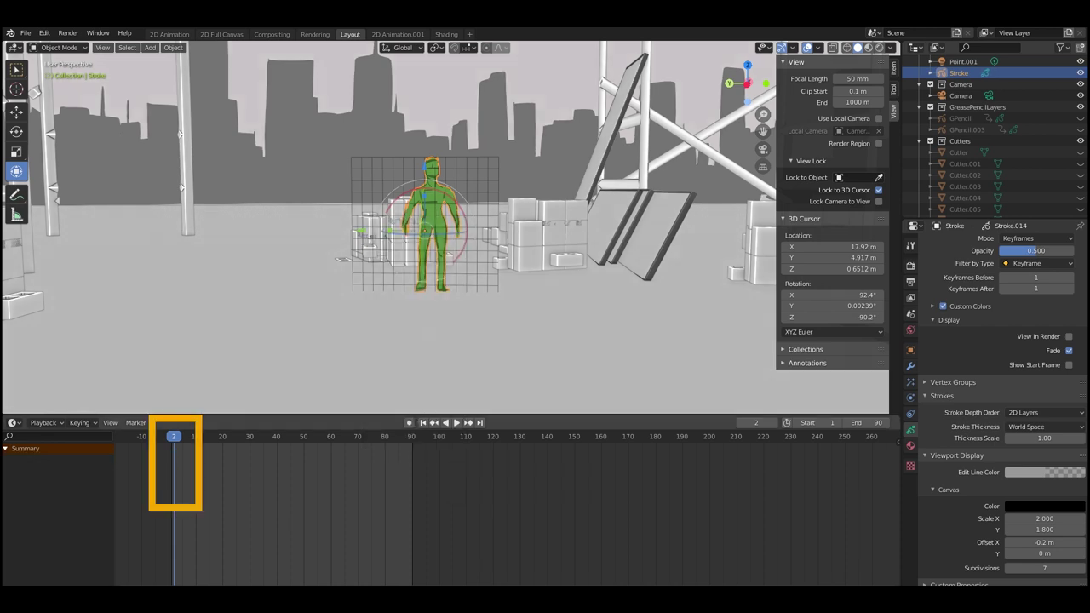
key("i")
key("Return")
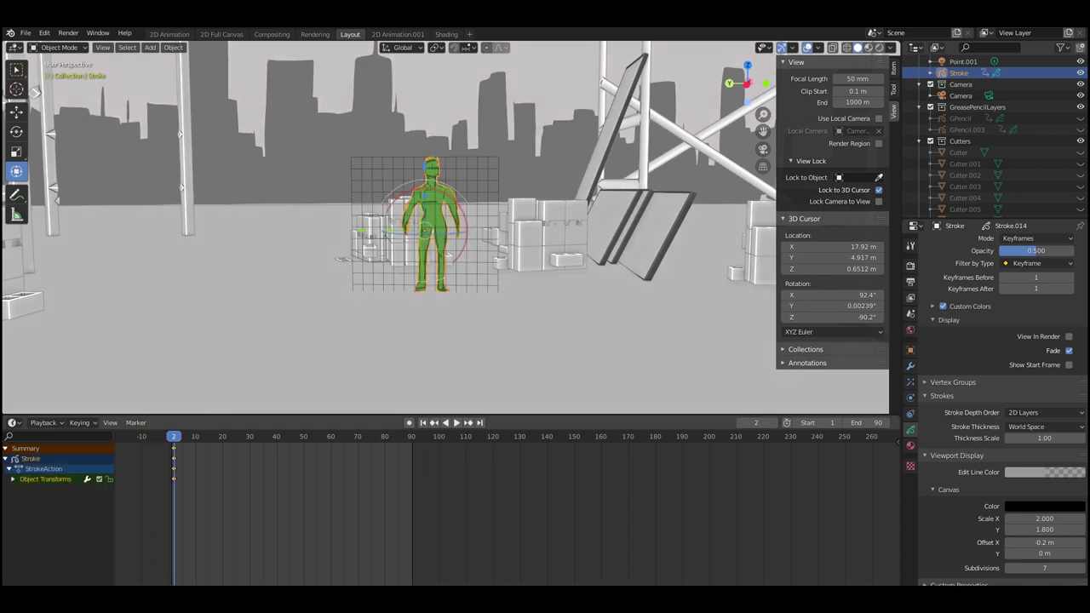
- Advance the timeline to frame 40 and place the 3D cursor on the ground near the figure
key("space")
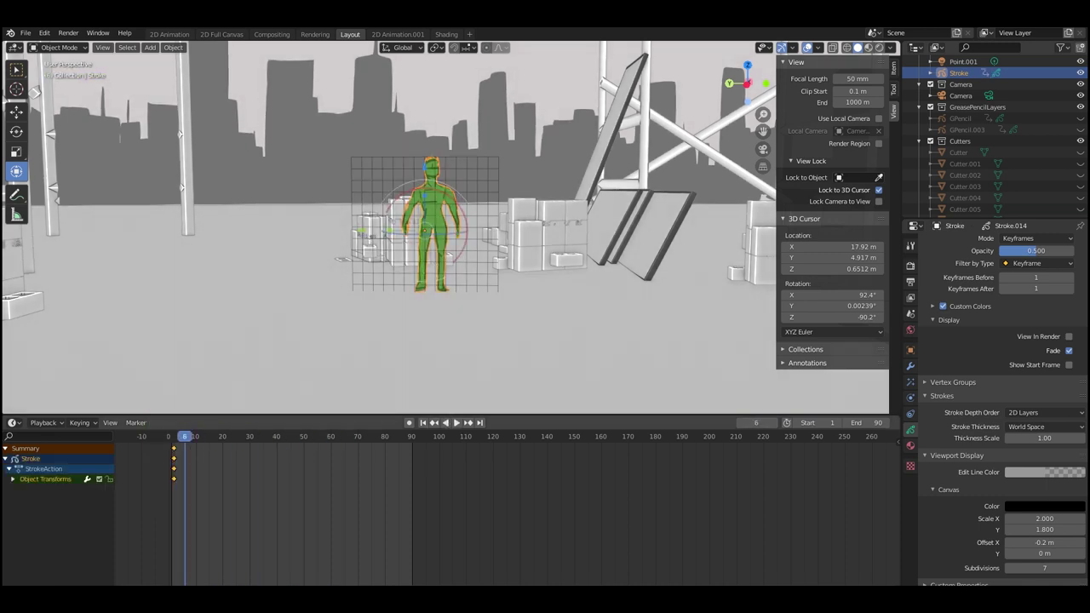
key("space")
middle_click_drag(426, 230, 407, 251)
right_click(523, 296, "shift")
scroll(524, 296, "down", 4)
middle_click_drag(523, 297, 475, 274, "shift")
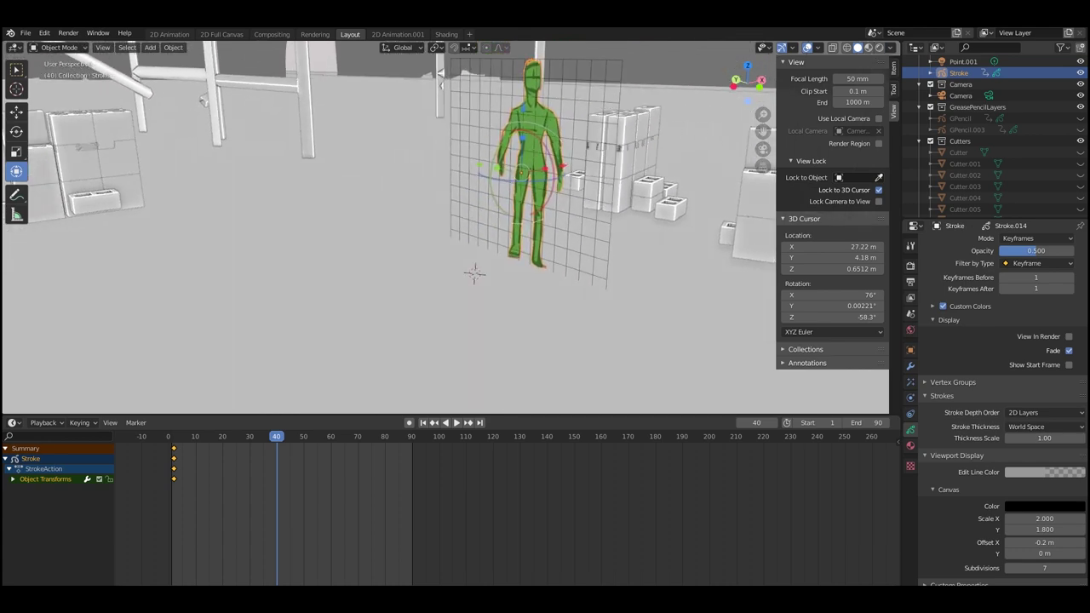
scroll(475, 274, "down", 3)
- Move the figure across the ground toward the front and insert a LocRotScale keyframe at frame 40
left_click_drag(540, 204, 250, 268)
key("i")
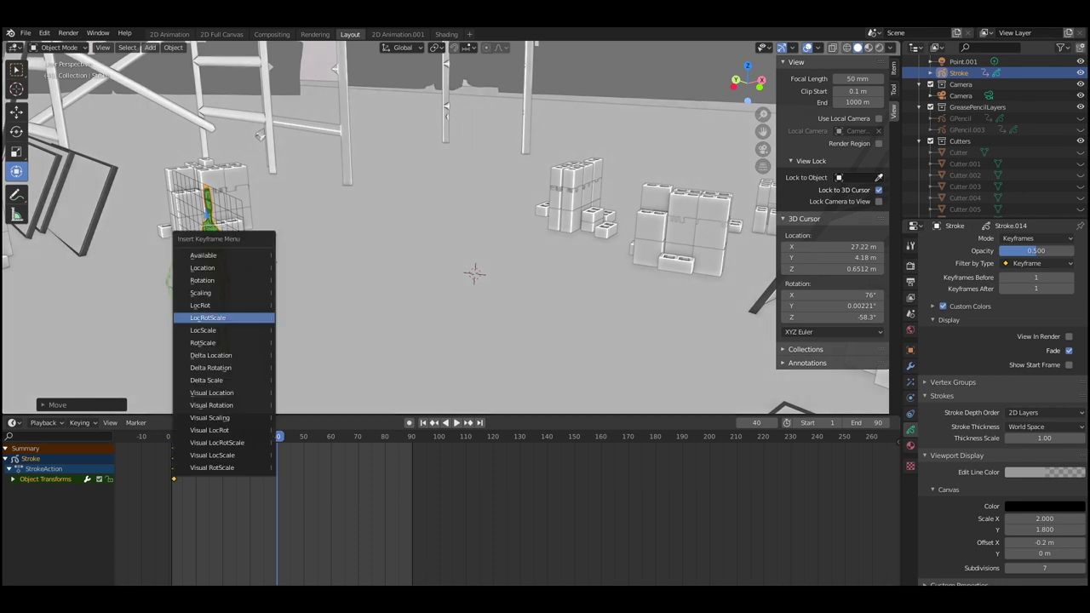
left_click(199, 317)
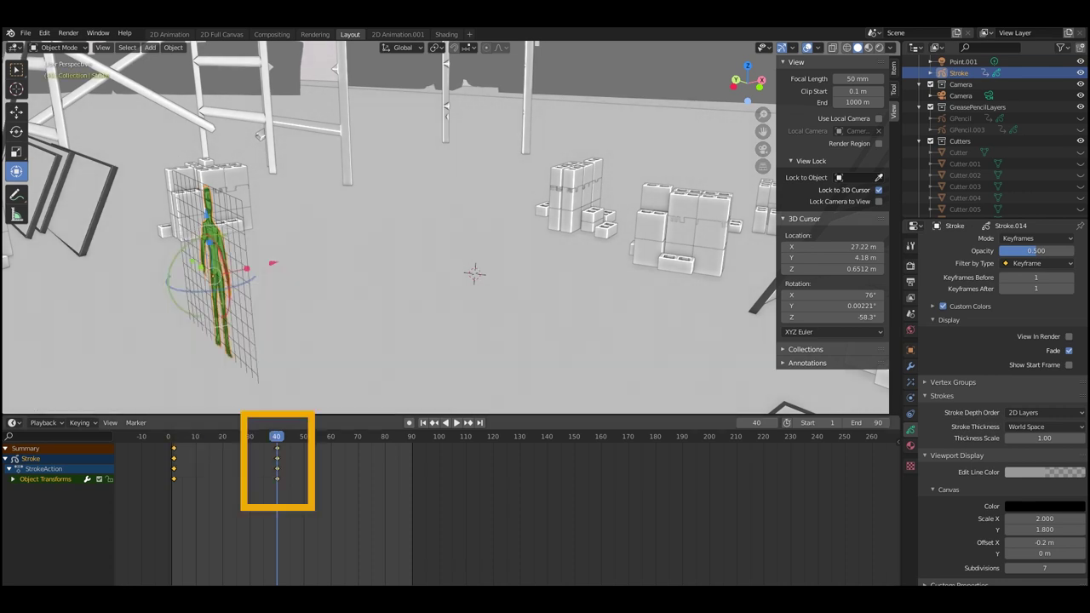
- Play the timeline from the start to review the figure's movement between its two keyframes
middle_click_drag(278, 477, 294, 472)
left_click_drag(293, 436, 185, 436)
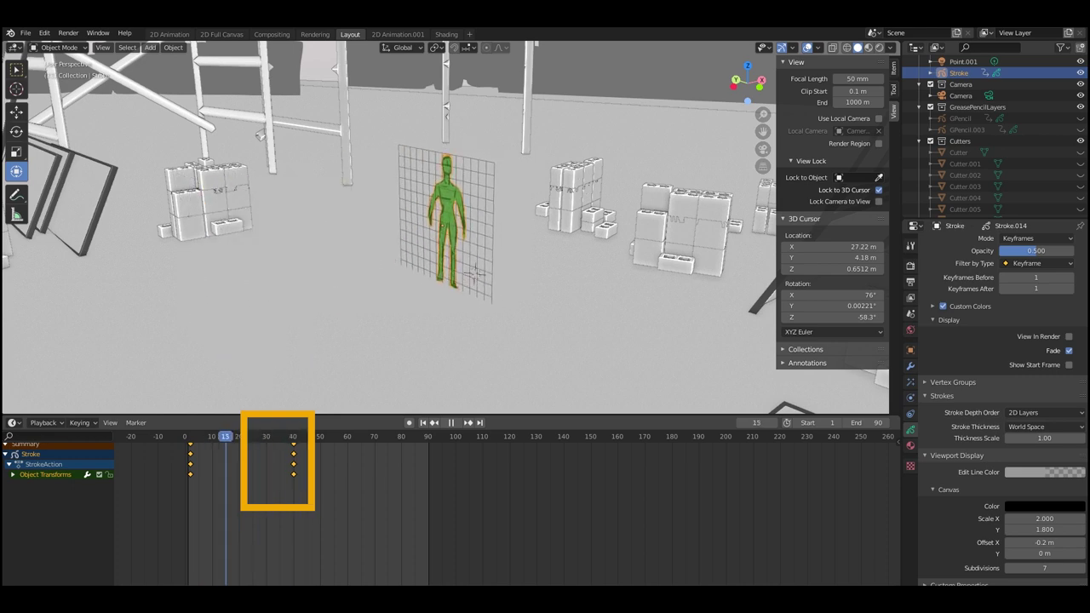
key("Escape")
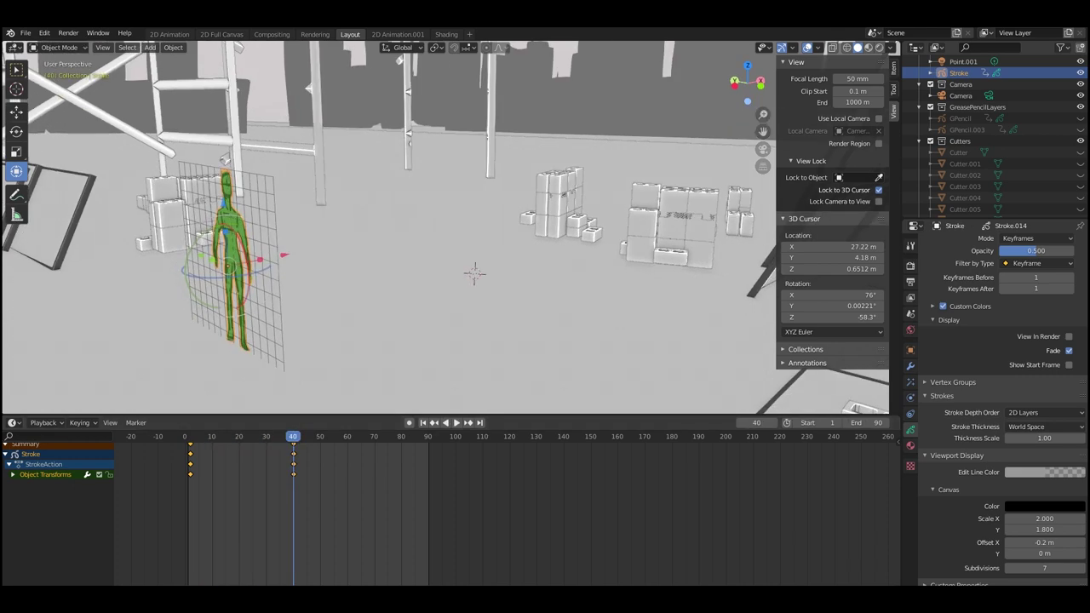
- Go to frame 72, move the figure sideways and in depth across the ground, and insert a LocRotScale keyframe
mouse_move(476, 273)
middle_mouse_down()
mouse_move(562, 260)
mouse_move(496, 252)
middle_mouse_up()
left_click_drag(293, 436, 380, 436)
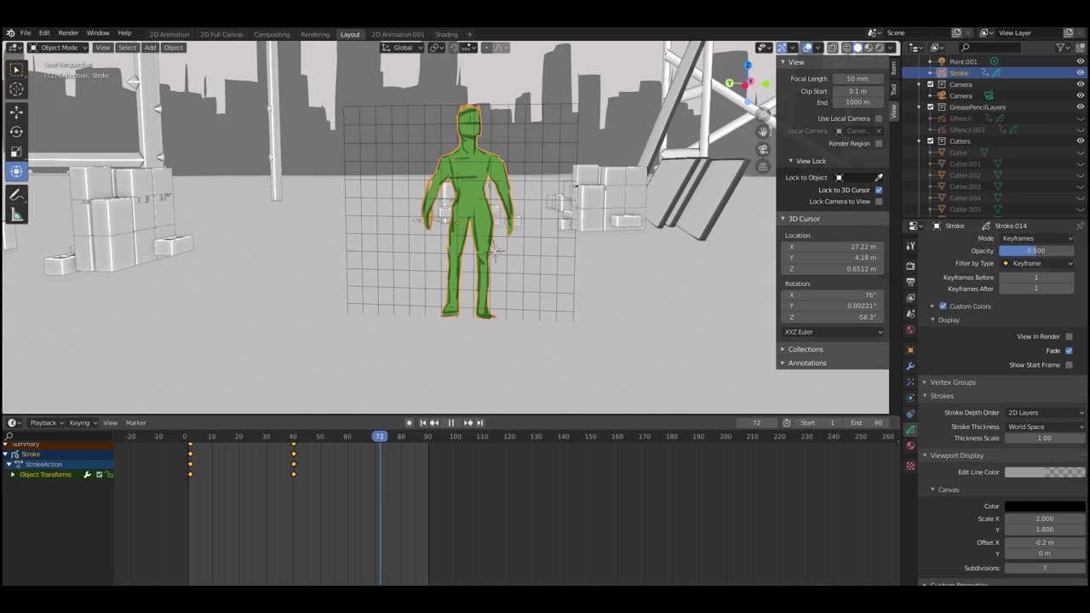
scroll(495, 252, "down", 4)
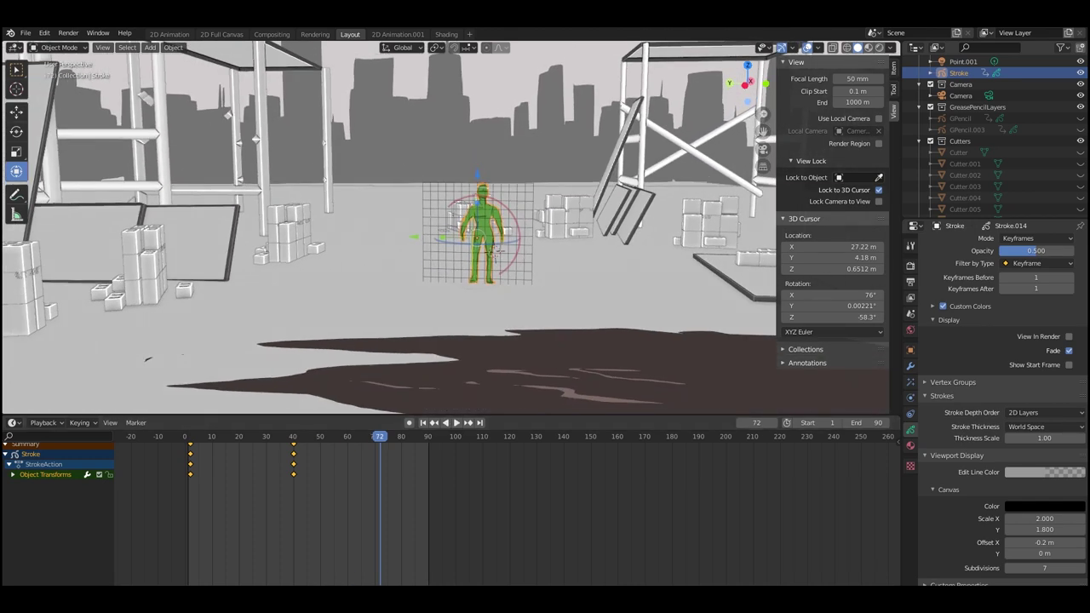
left_click_drag(415, 237, 262, 237)
middle_click_drag(262, 237, 240, 244)
key("g")
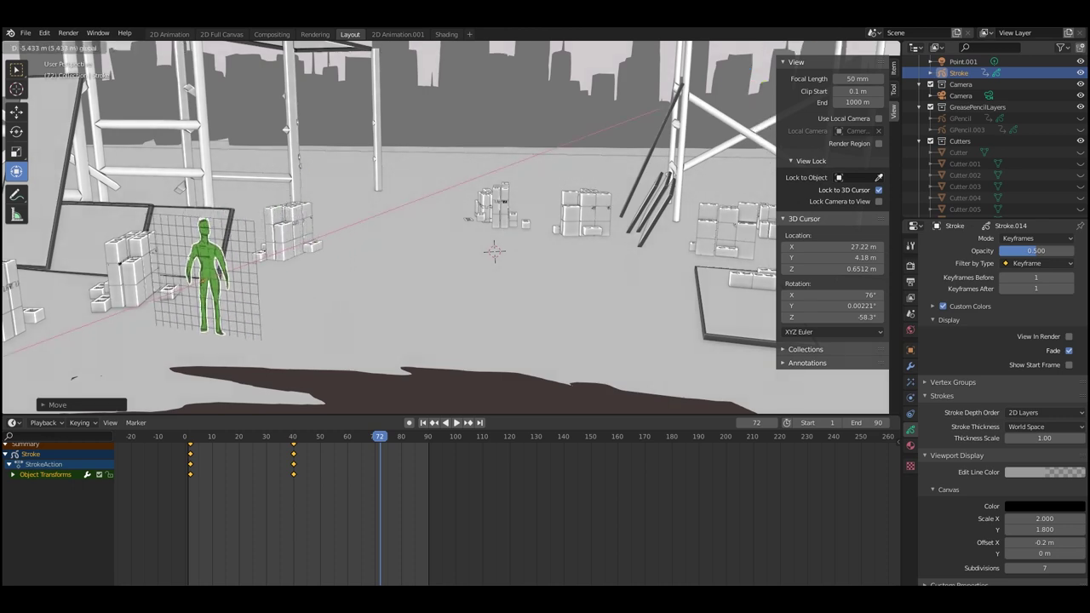
key("Return")
key("i")
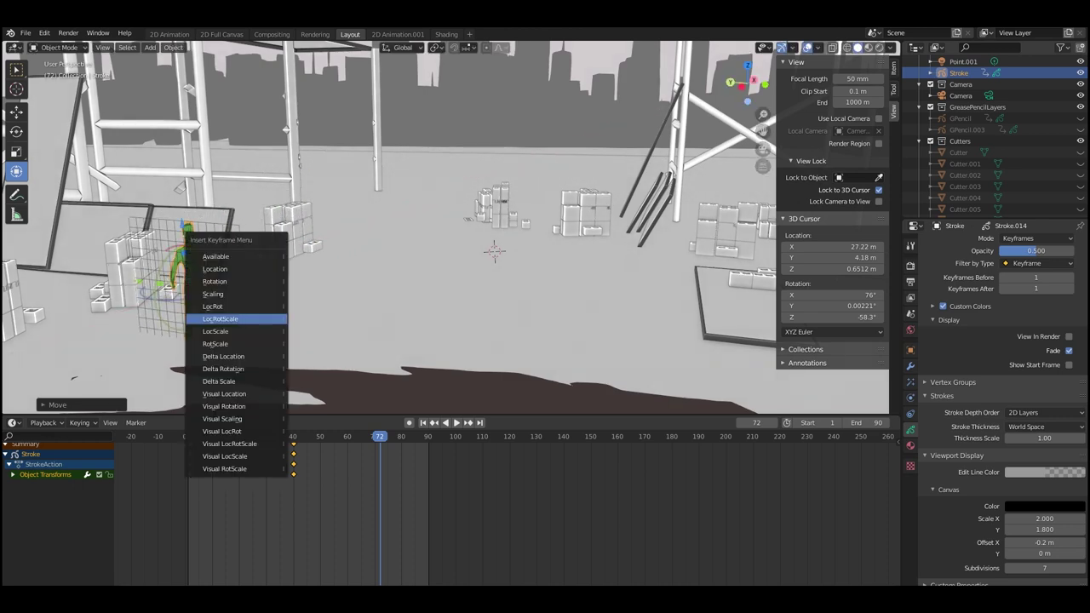
left_click(220, 319)
- Scrub back through the timeline to review the figure's motion across the three keyframes
middle_click_drag(255, 316, 328, 285)
left_click_drag(380, 436, 231, 436)
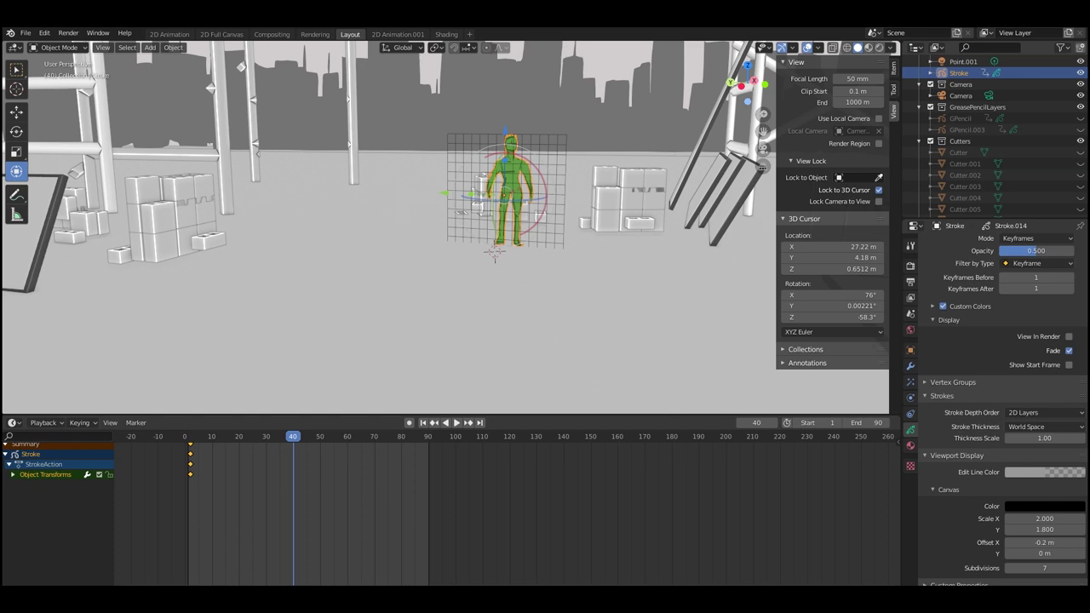
- Place the 3D cursor on the ground in front of the figure and snap the figure to the cursor
middle_click_drag(426, 238, 477, 241)
middle_click_drag(400, 273, 421, 277)
right_click(421, 276, "shift")
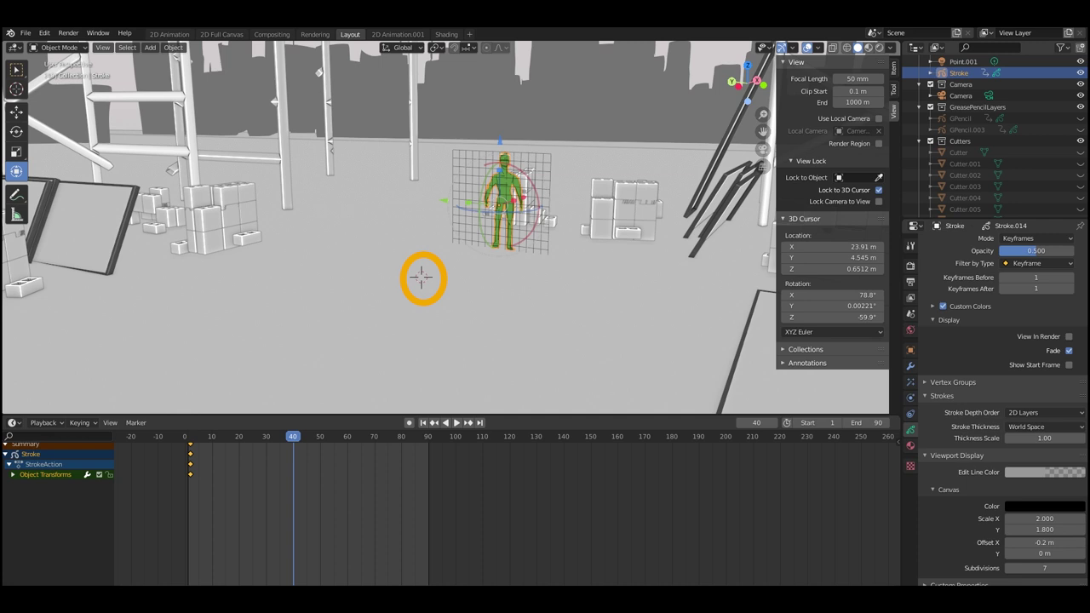
key("shift+s")
left_click(422, 264)
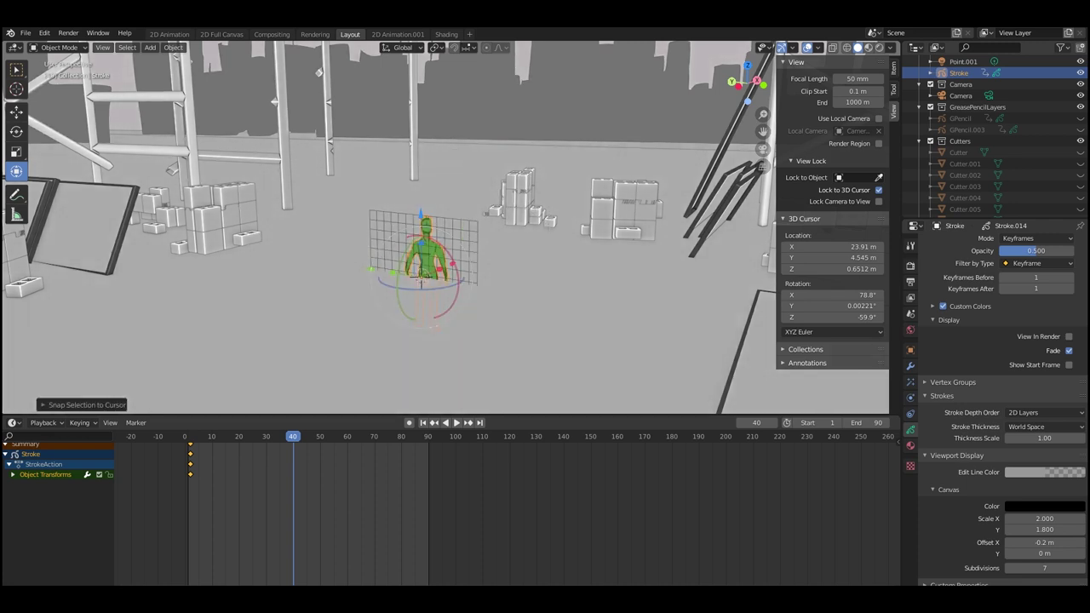
- Raise the figure along the Z axis until its feet meet the ground, and insert a transform keyframe at frame 40
left_click_drag(420, 214, 421, 162)
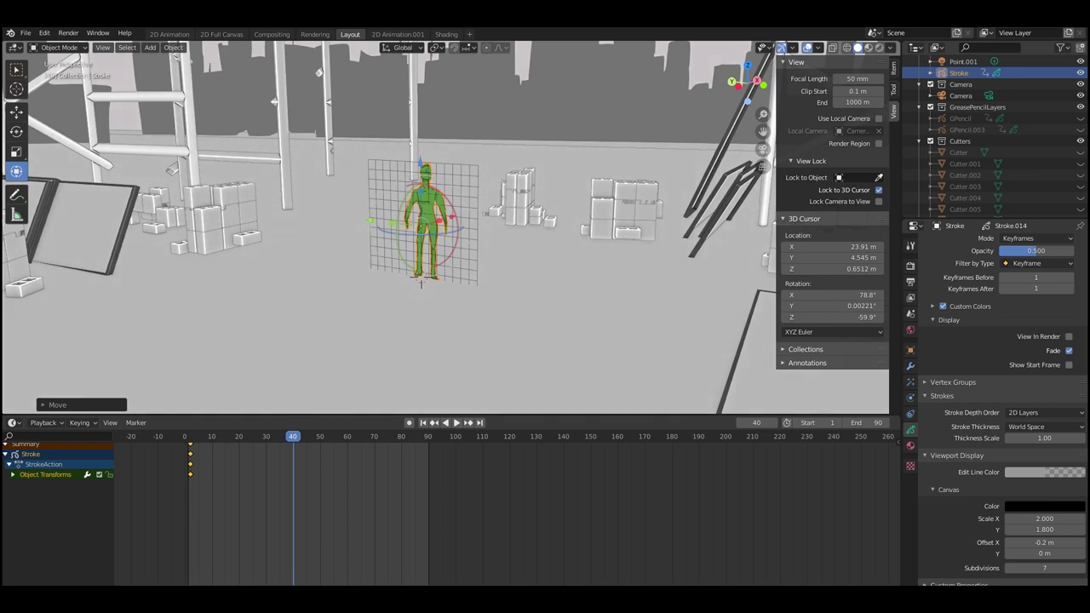
key("i")
left_click(430, 324)
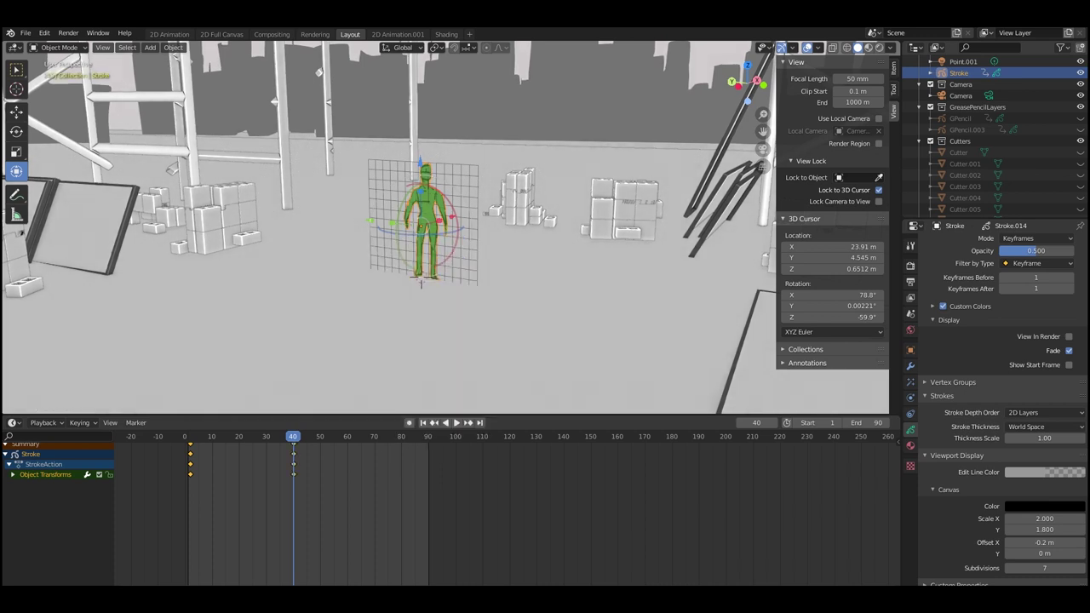
- Add a metaball ball at the 3D cursor and undo the addition
scroll(254, 323, "down", 1)
key("shift+a")
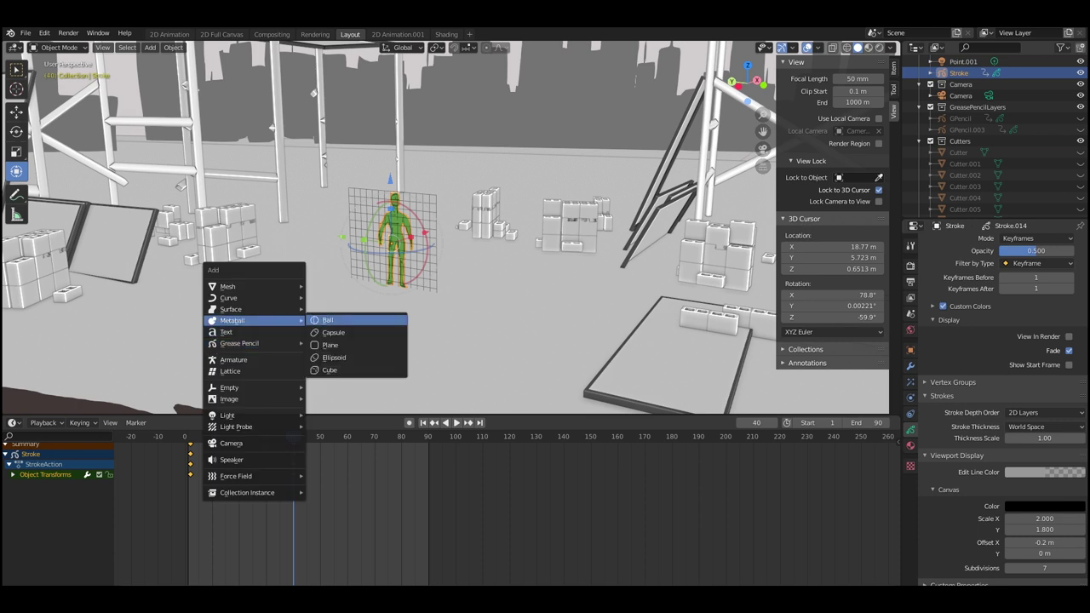
mouse_move(254, 320)
left_click(332, 320)
key("ctrl+z")
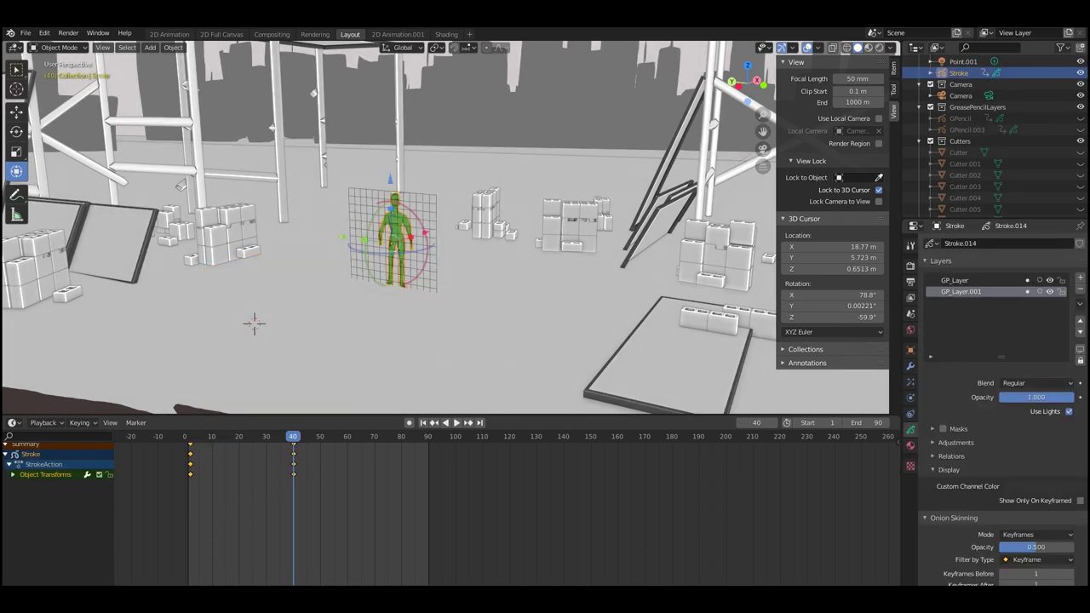
- Snap the figure to the 3D cursor, raise it until its feet meet the ground, and play the animation without keyframing
key("shift+s")
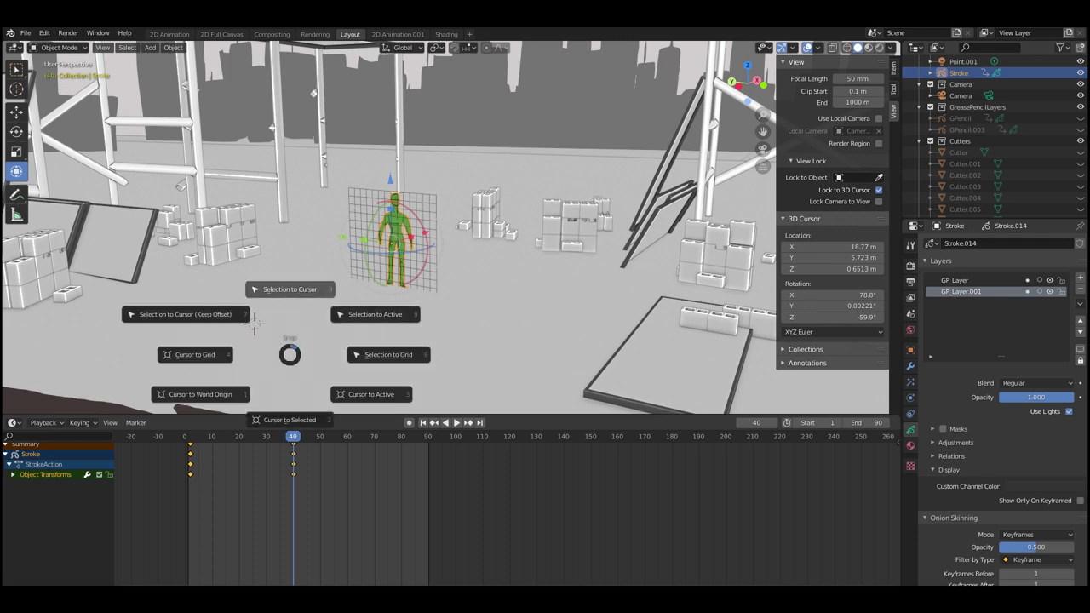
left_click(253, 322)
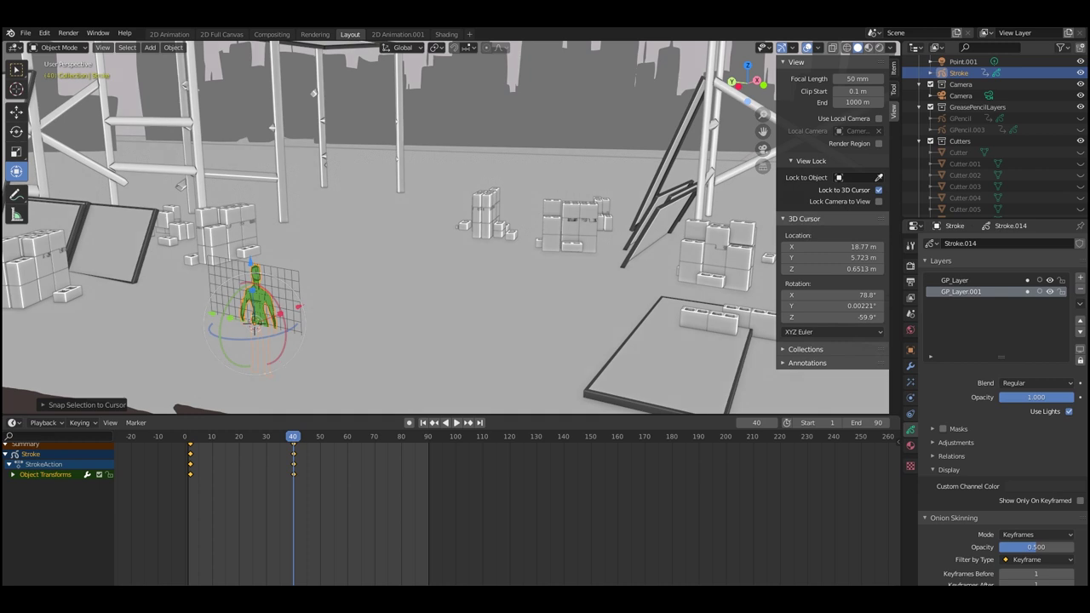
left_click_drag(251, 262, 247, 211)
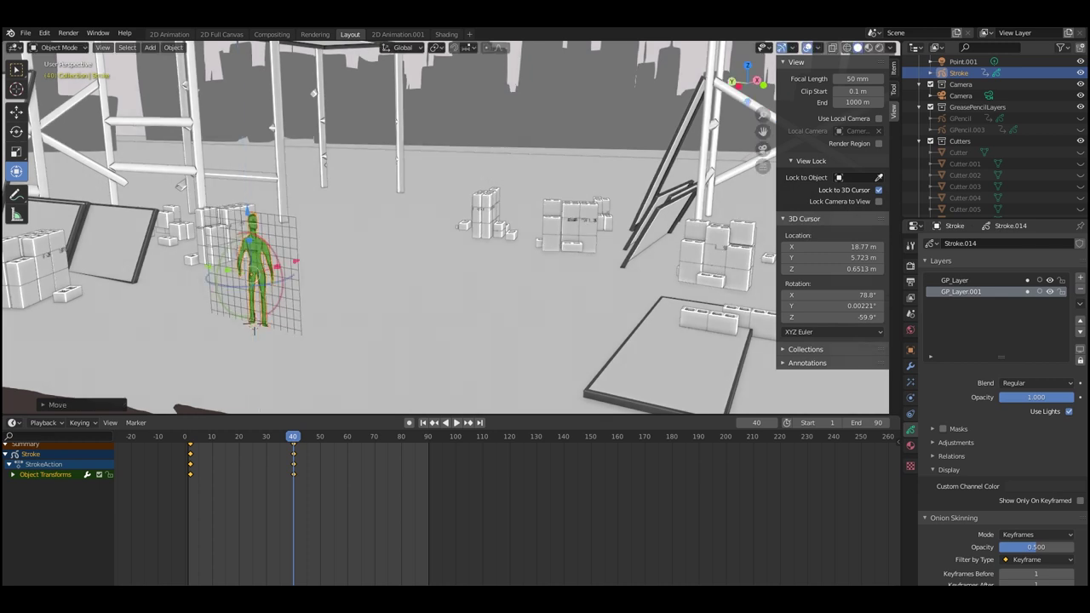
key("space")
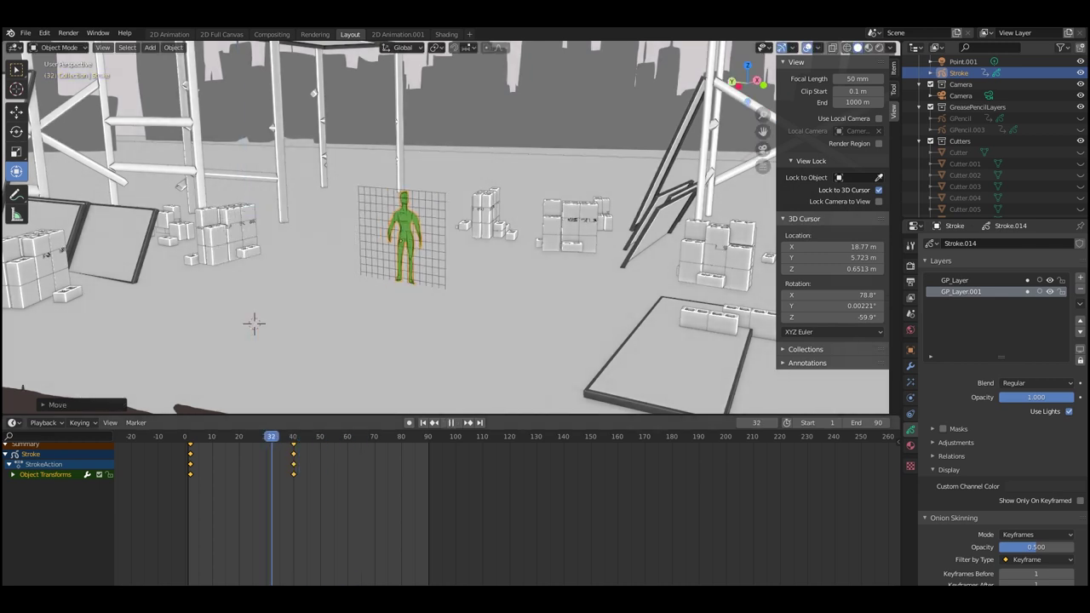
key("space")
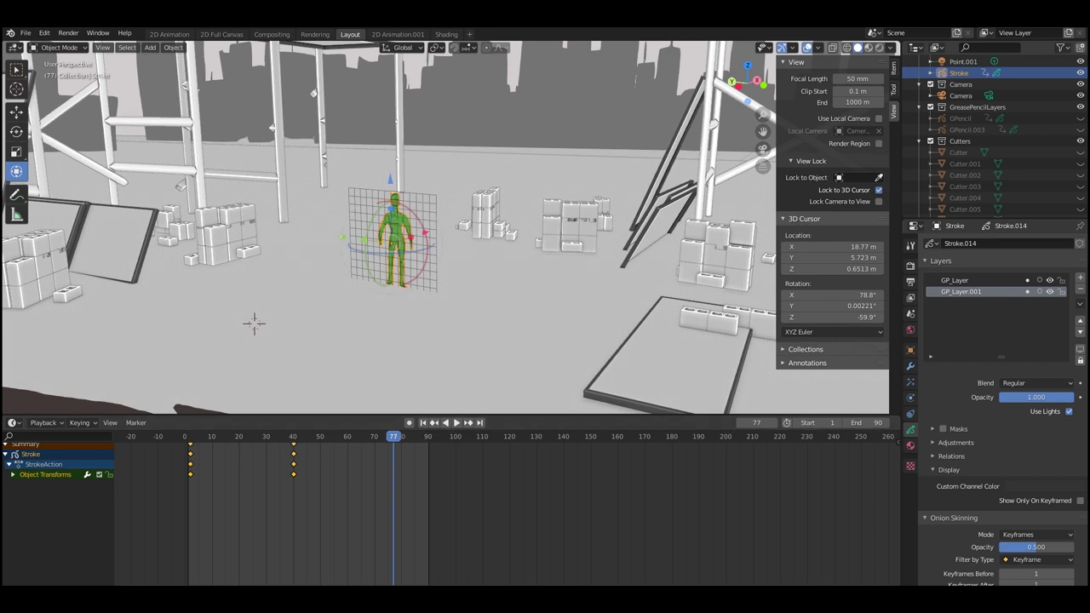
- Add a blank Grease Pencil object at the 3D cursor and switch it to Draw mode
key("shift+s")
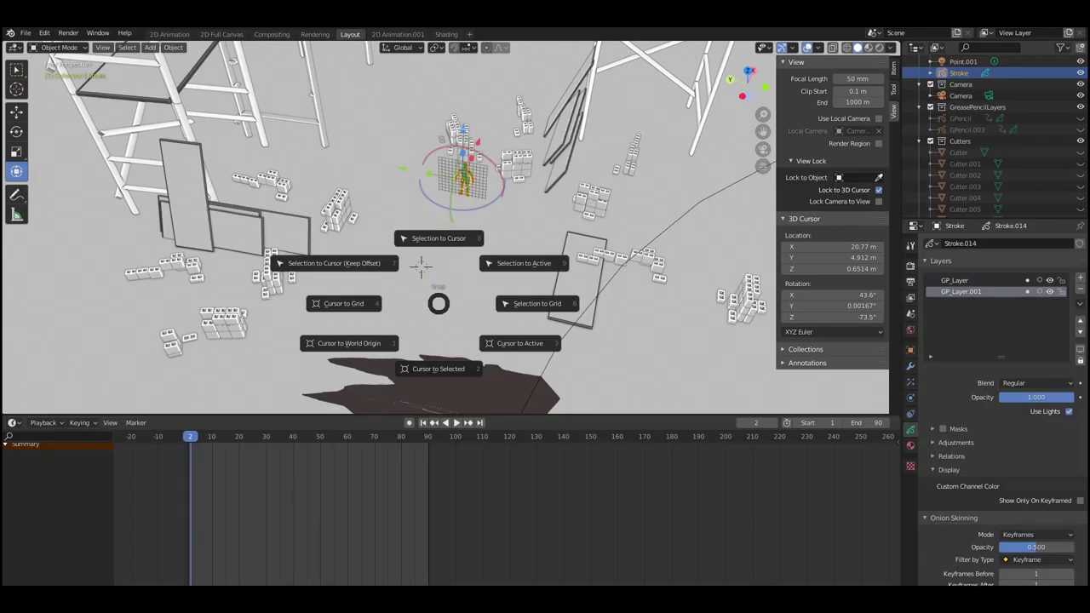
key("shift+a")
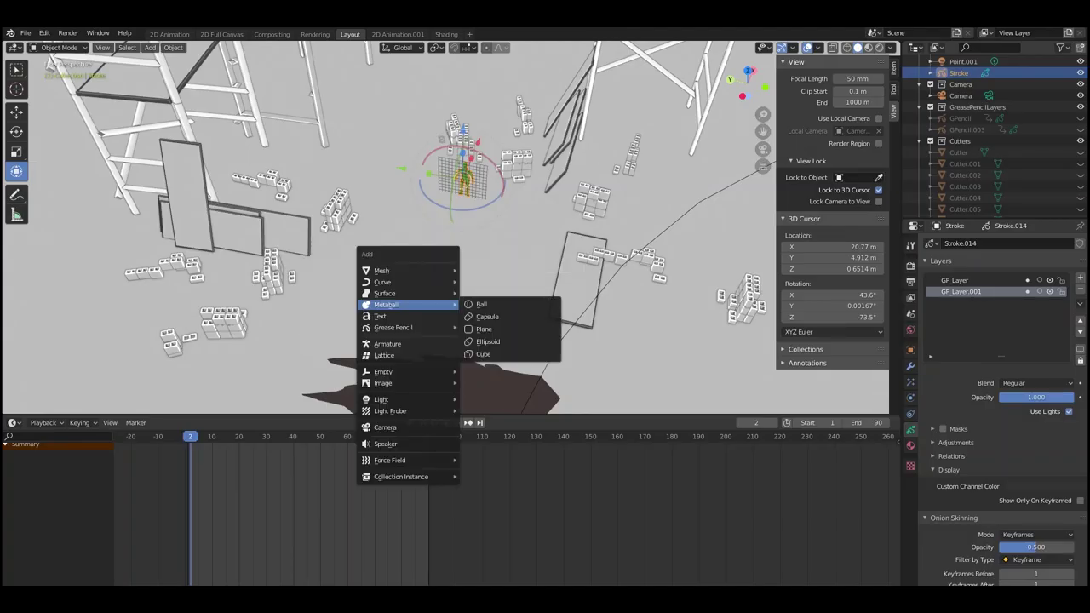
mouse_move(409, 327)
left_click(483, 327)
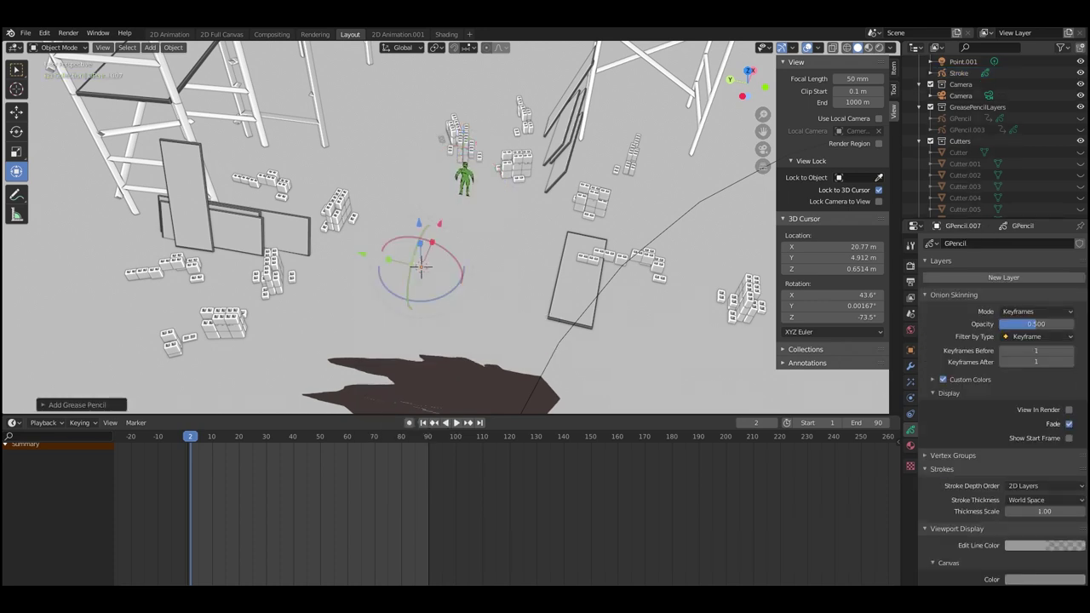
scroll(421, 267, "up", 3)
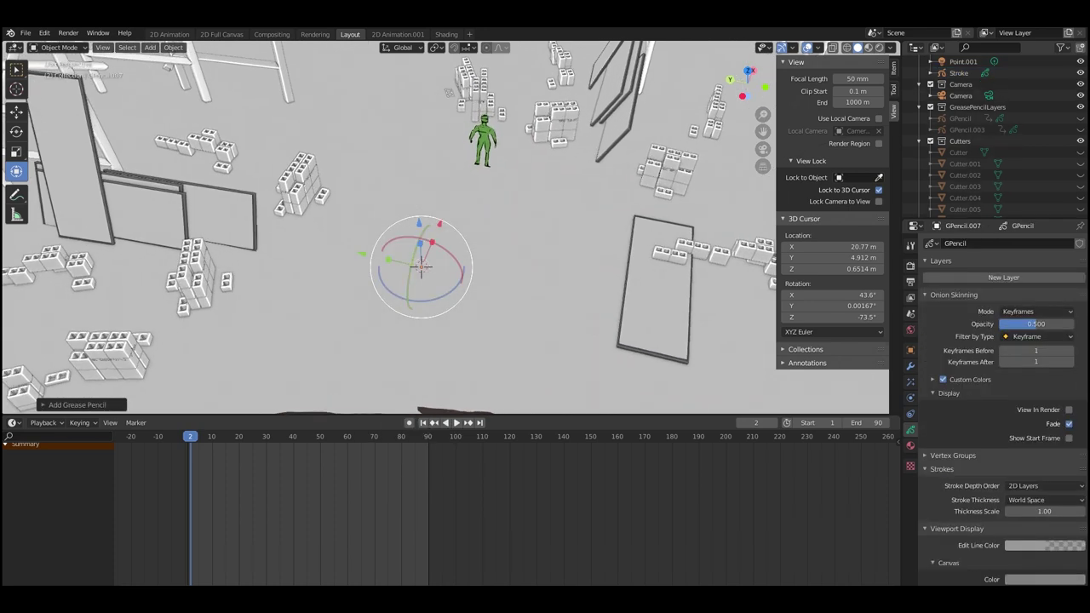
key("ctrl+Tab")
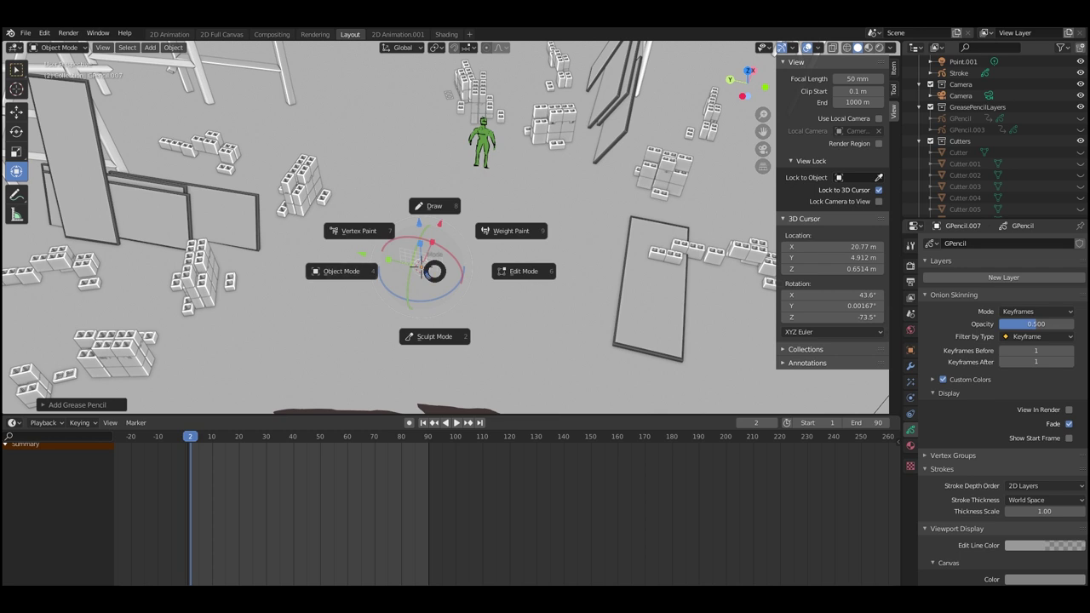
left_click(421, 266)
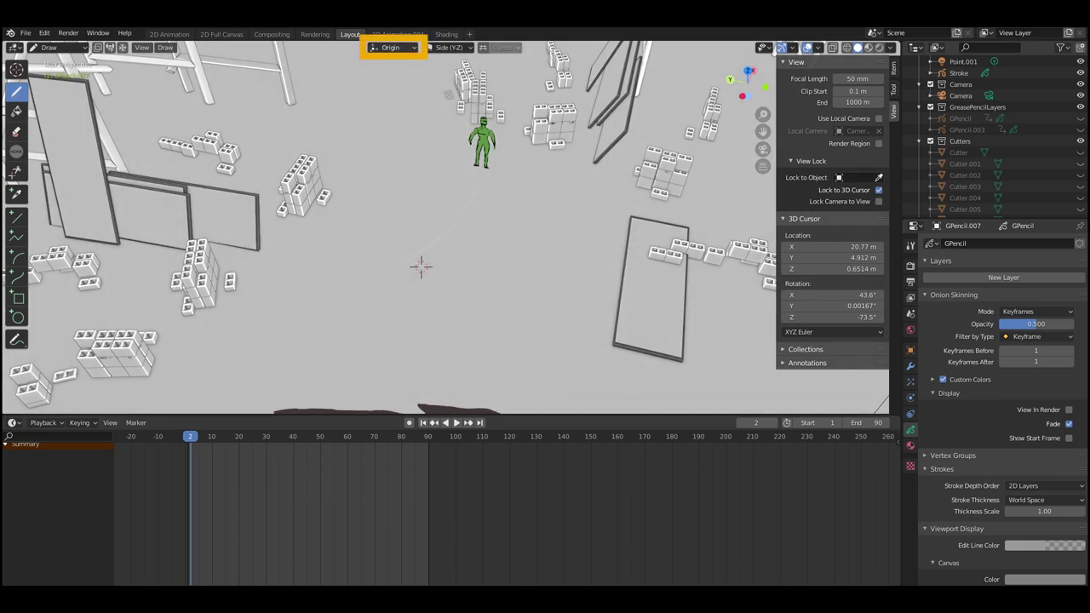
- Set stroke placement to Surface and draw a curved path on the ground from the figure's feet around the brick stack
left_click(393, 48)
left_click(392, 105)
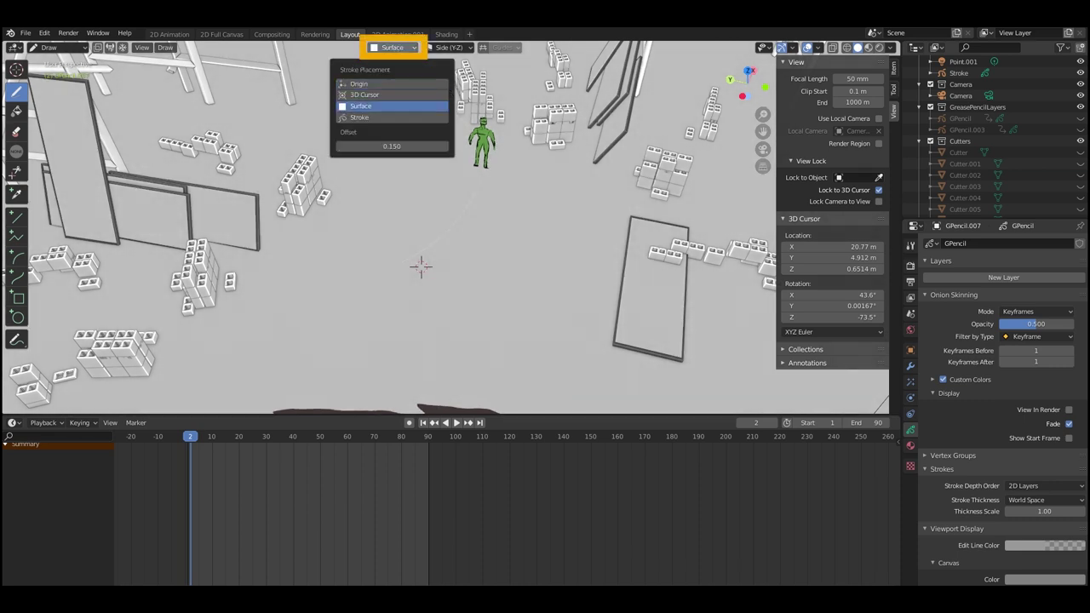
mouse_move(482, 171)
left_mouse_down()
mouse_move(416, 255)
mouse_move(327, 284)
left_mouse_up()
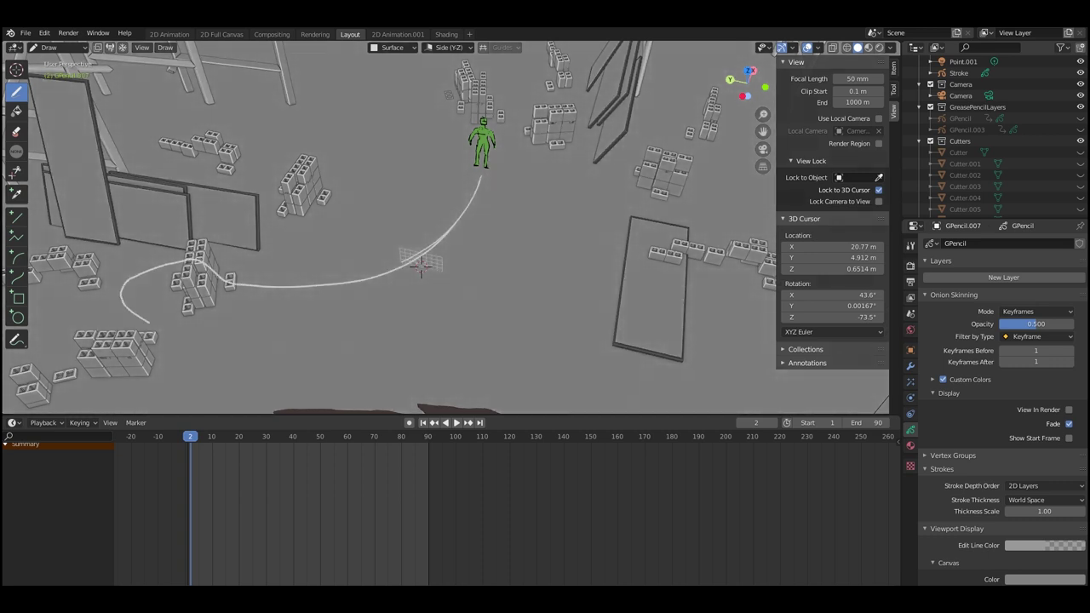
key("alt+z")
middle_click_drag(484, 334, 432, 310)
middle_click_drag(485, 234, 508, 224)
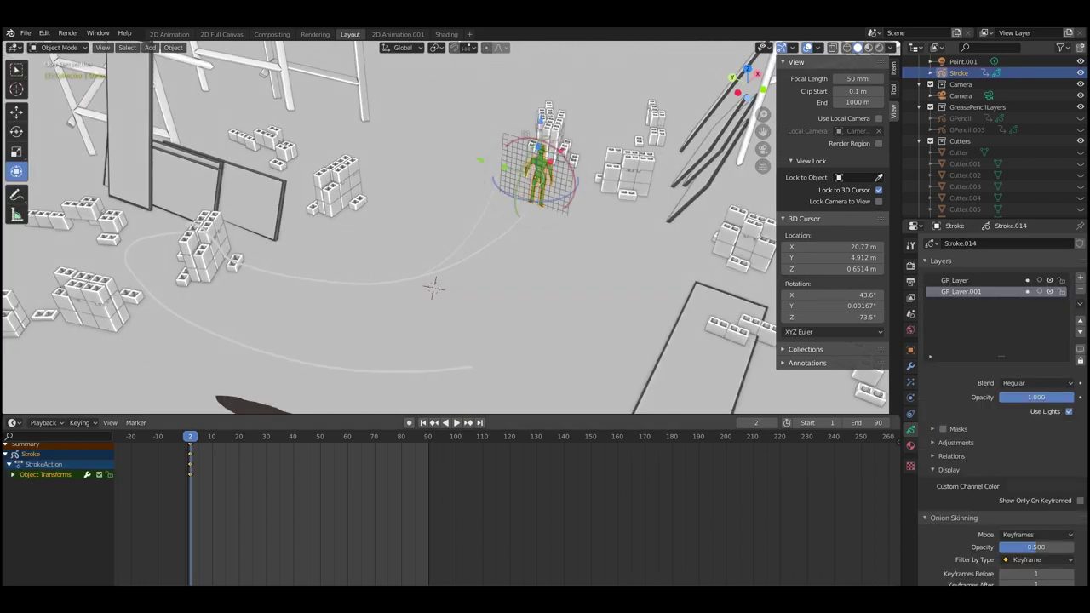
- At frame 30, place the 3D cursor on the drawn path in front of the figure and snap the figure to it
key("space")
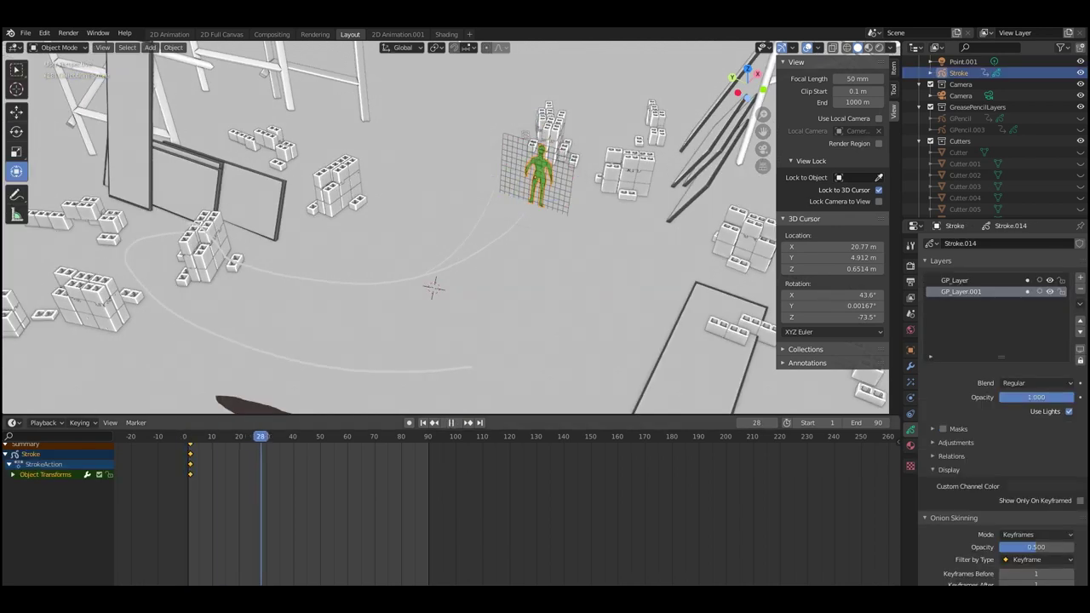
key("space")
left_click_drag(261, 436, 196, 437)
key("space")
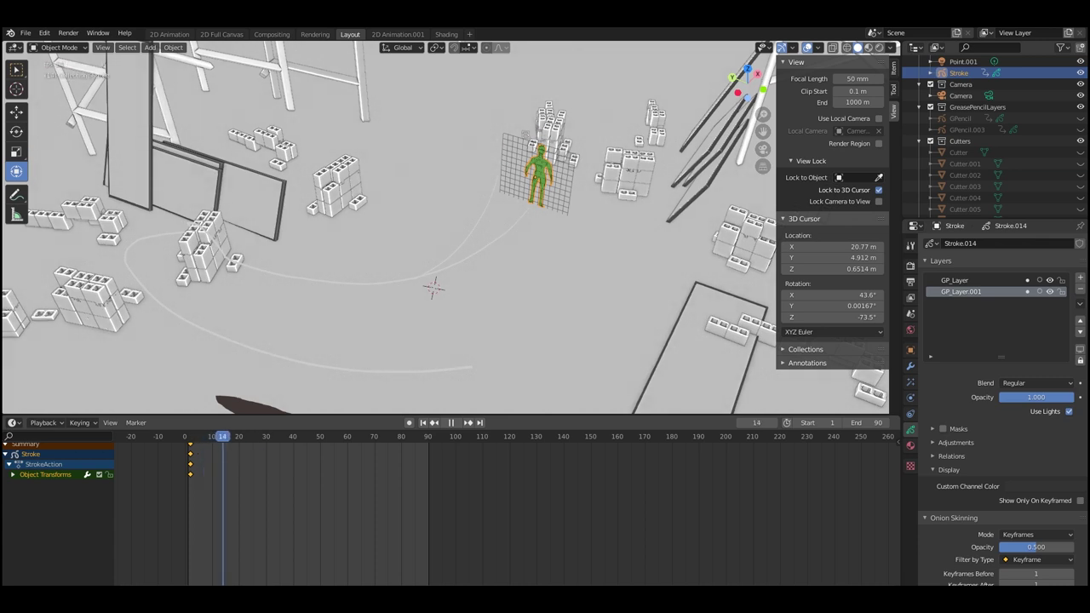
key("space")
right_click(402, 280, "shift")
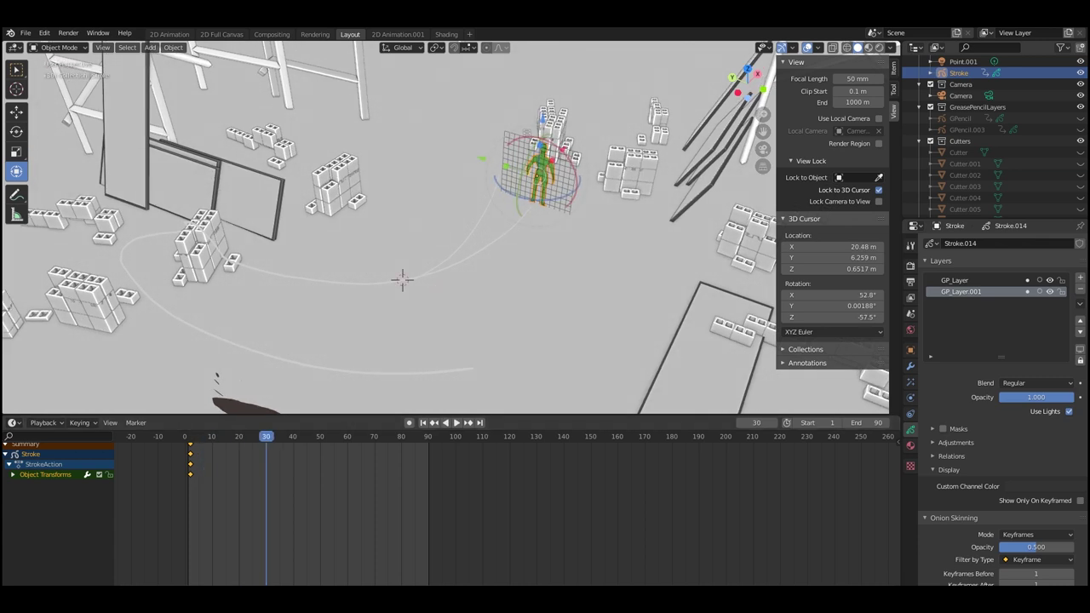
key("shift+s")
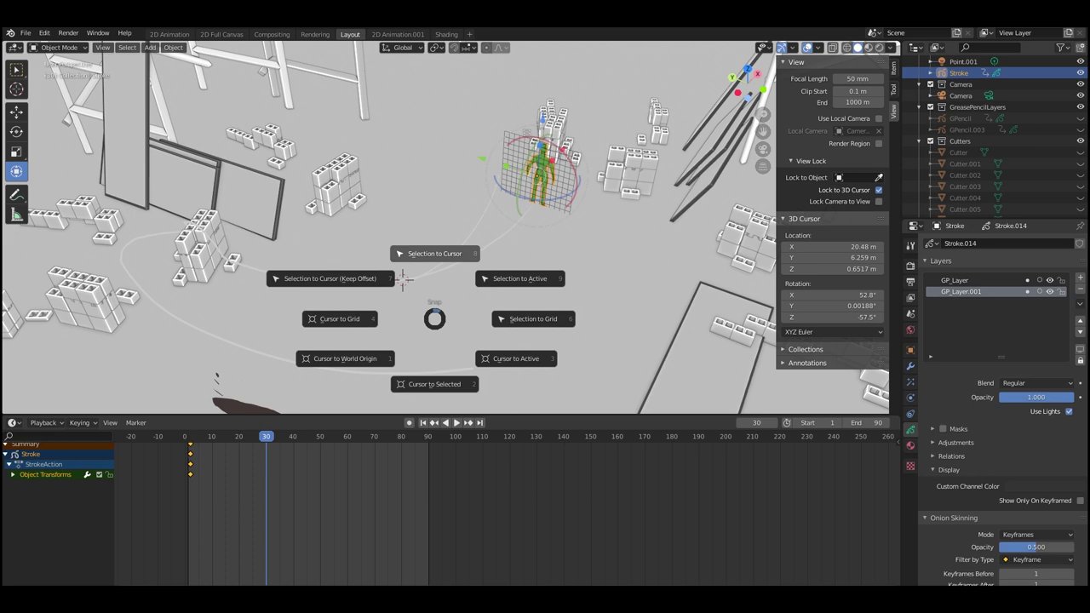
left_click(439, 253)
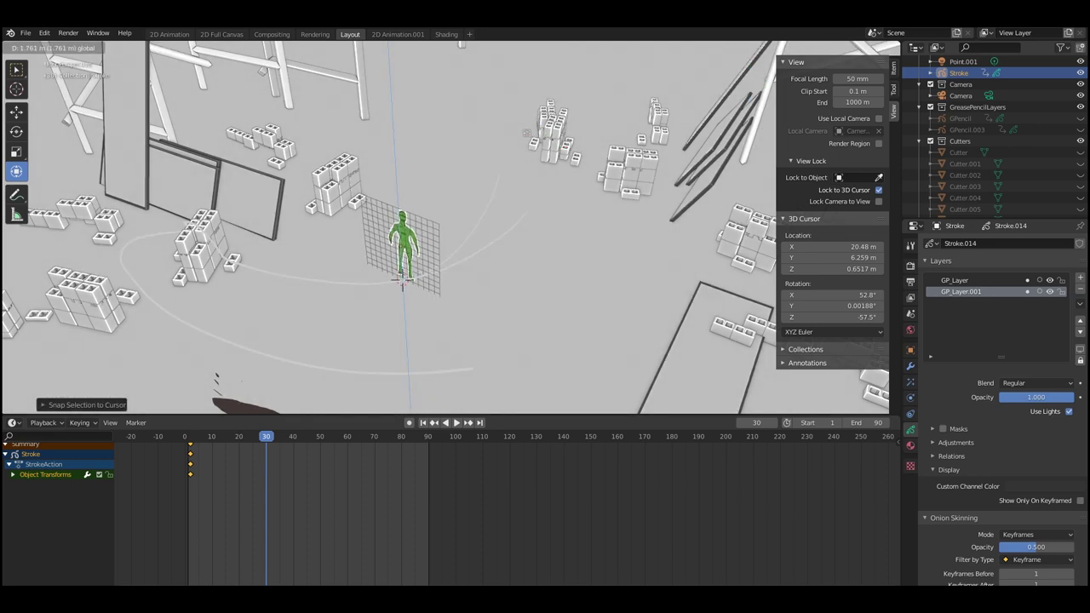
- Raise the figure about 1.76 m along Z so its feet meet the path, and insert a LocRotScale keyframe at frame 30
key("Return")
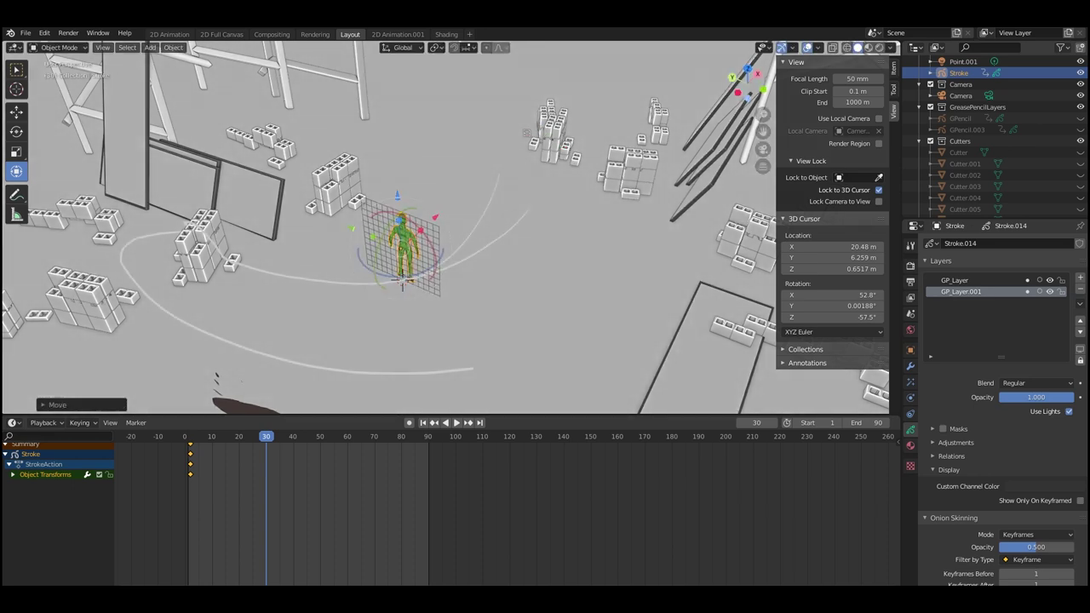
key("i")
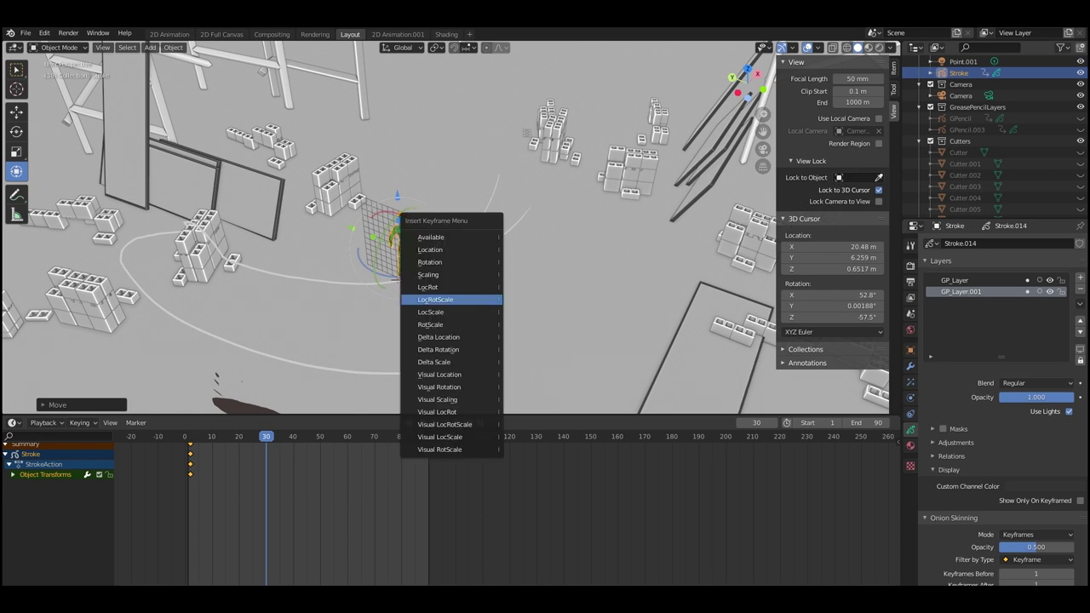
left_click(451, 299)
- At frame 66, duplicate the figure and snap the duplicate to the 3D cursor placed on top of the brick stack
key("space")
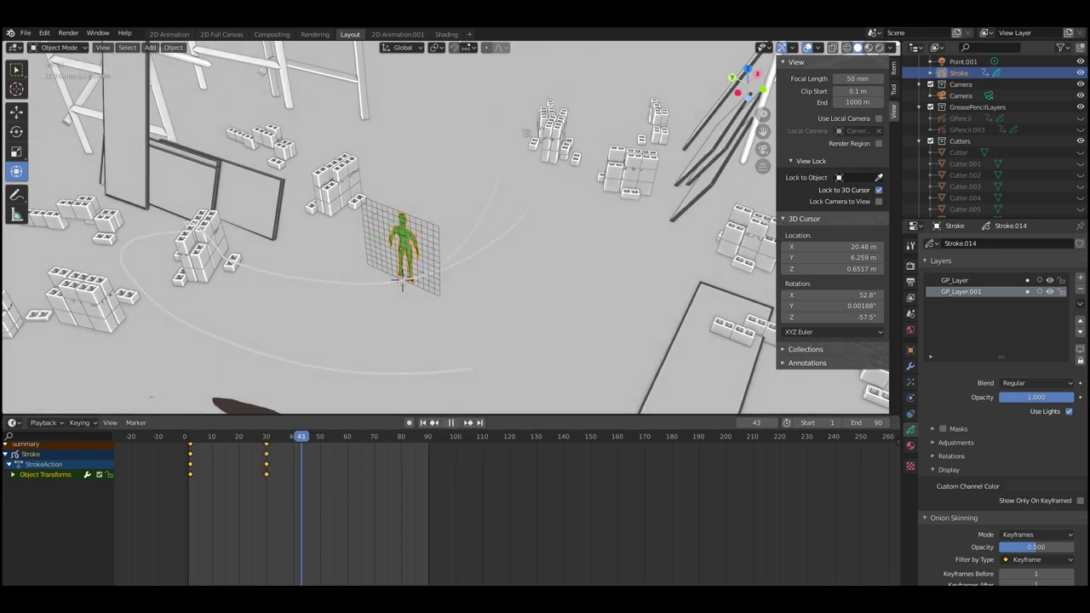
key("space")
key("space")
key("space")
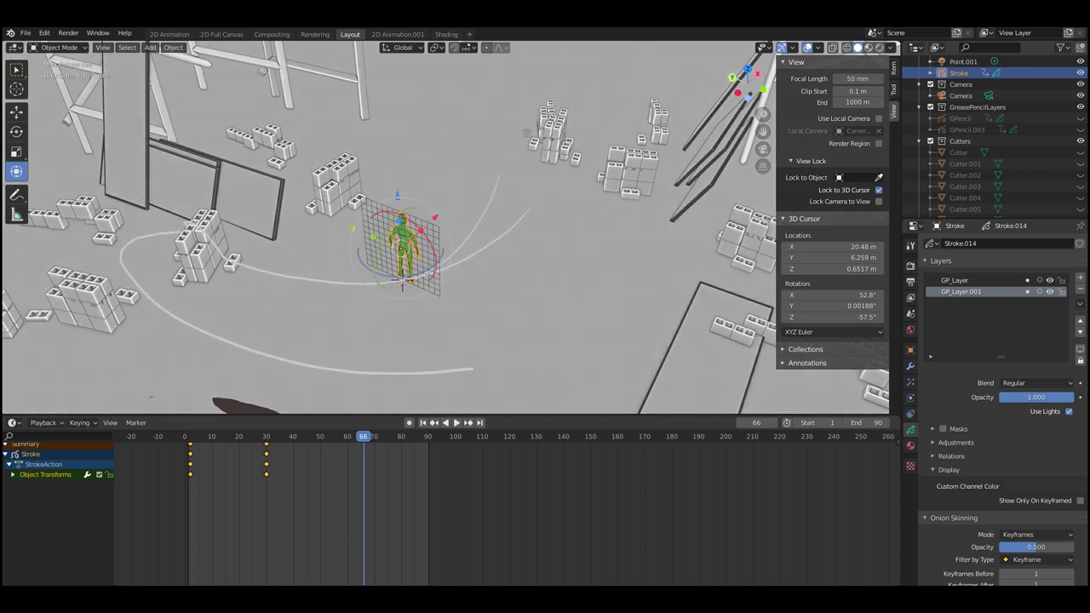
right_click(200, 221, "shift")
key("shift+d")
key("Return")
right_click(202, 223, "shift")
key("shift+s")
left_click(213, 166)
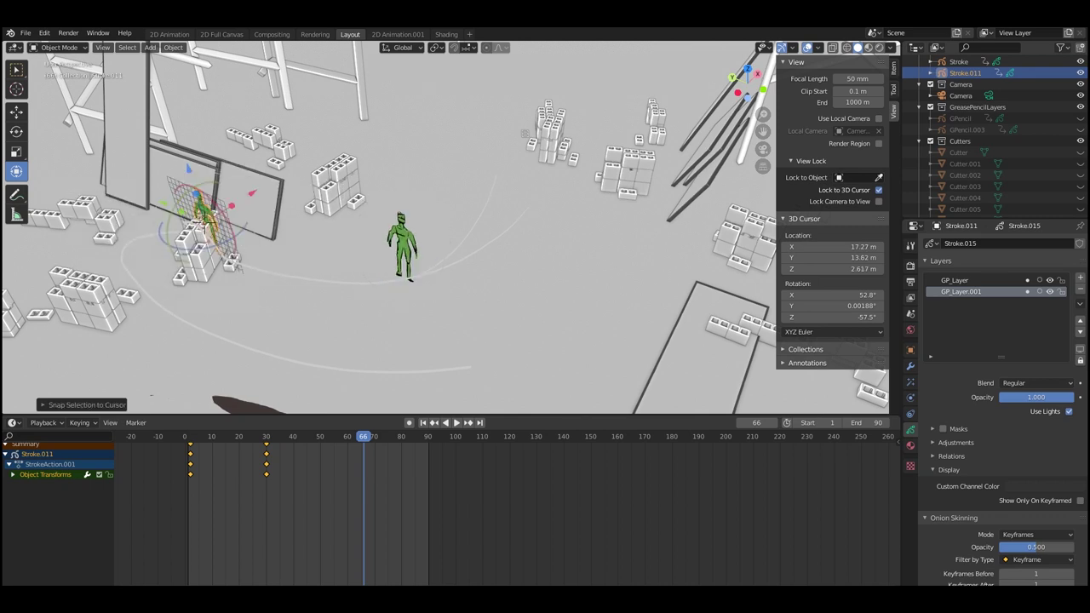
- Raise the duplicate along Z until it stands on the bricks, and insert a LocRotScale keyframe at frame 66
left_click_drag(187, 166, 178, 133)
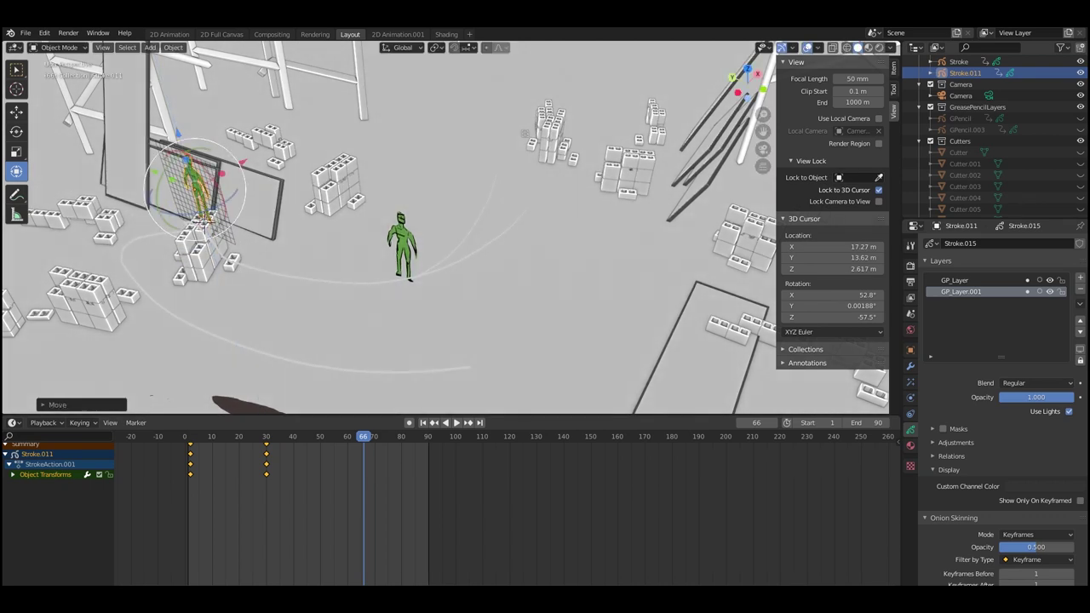
key("i")
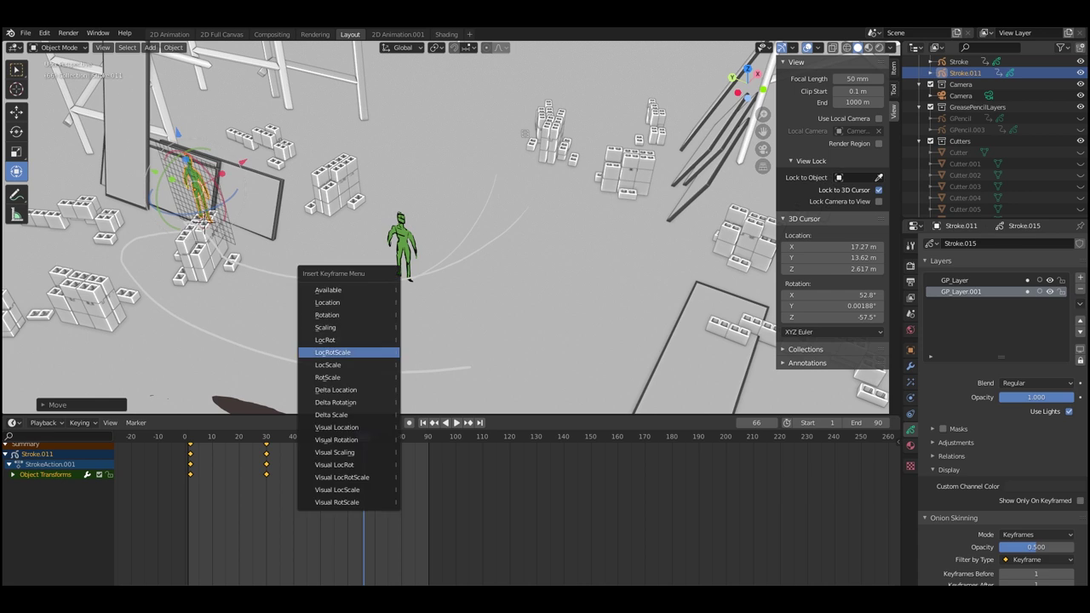
key("Return")
- Move to frame 89 and set the animation's end frame to 250
left_click_drag(363, 436, 426, 437)
left_click(856, 423)
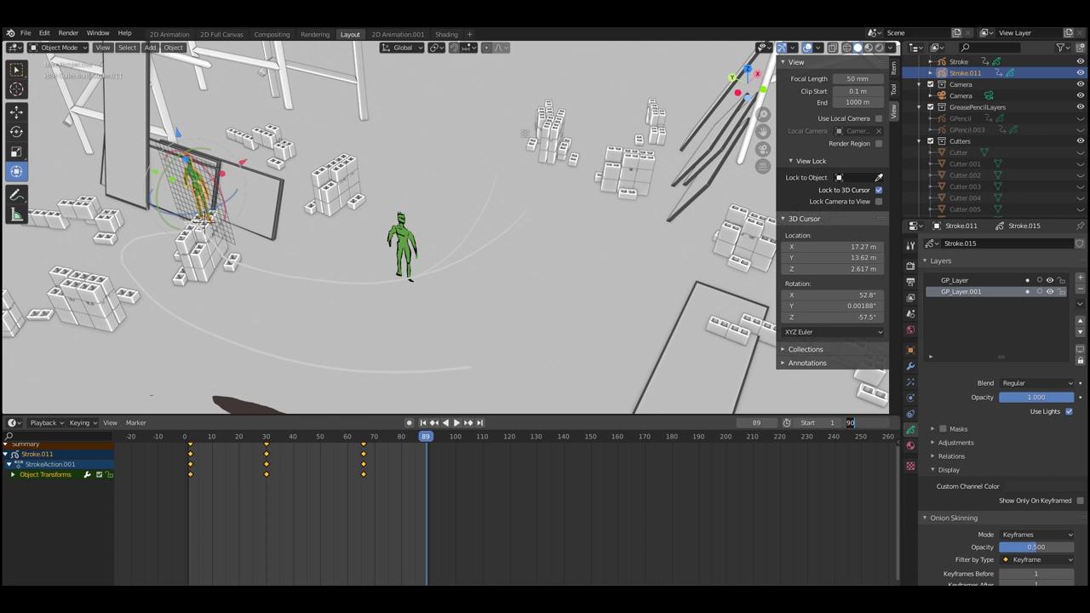
type("250")
key("Return")
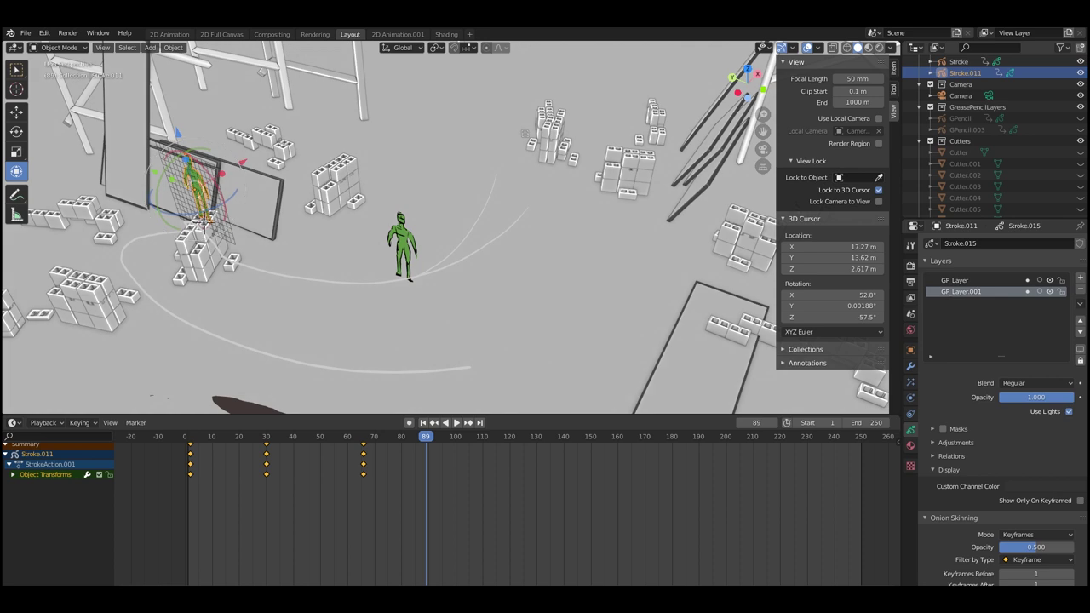
- Place the 3D cursor on the path's bend behind the brick stack and snap the duplicate figure to it
scroll(138, 241, "up", 1)
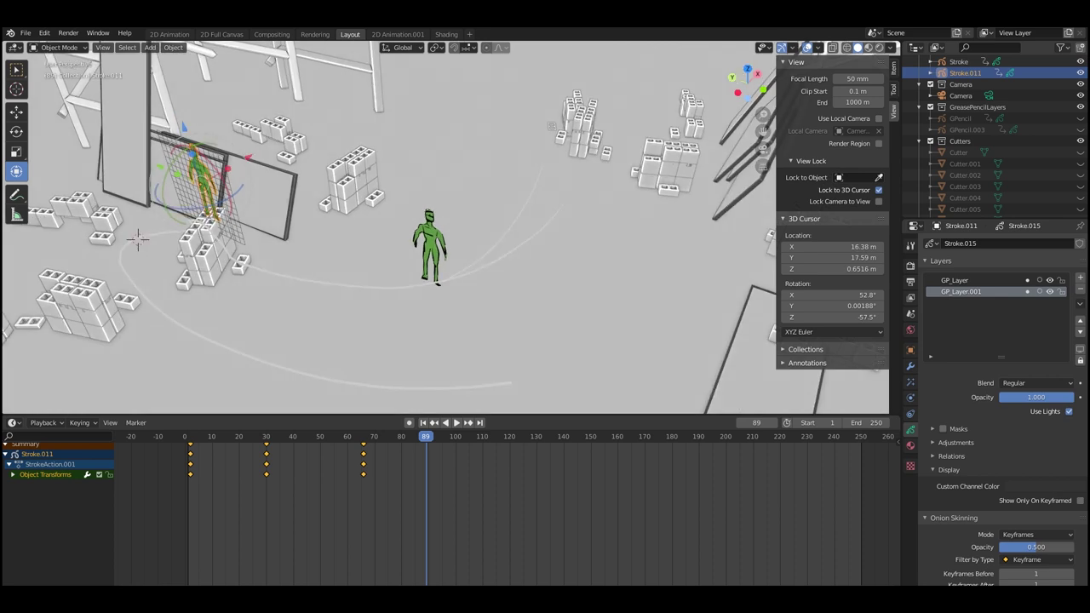
key("shift+s")
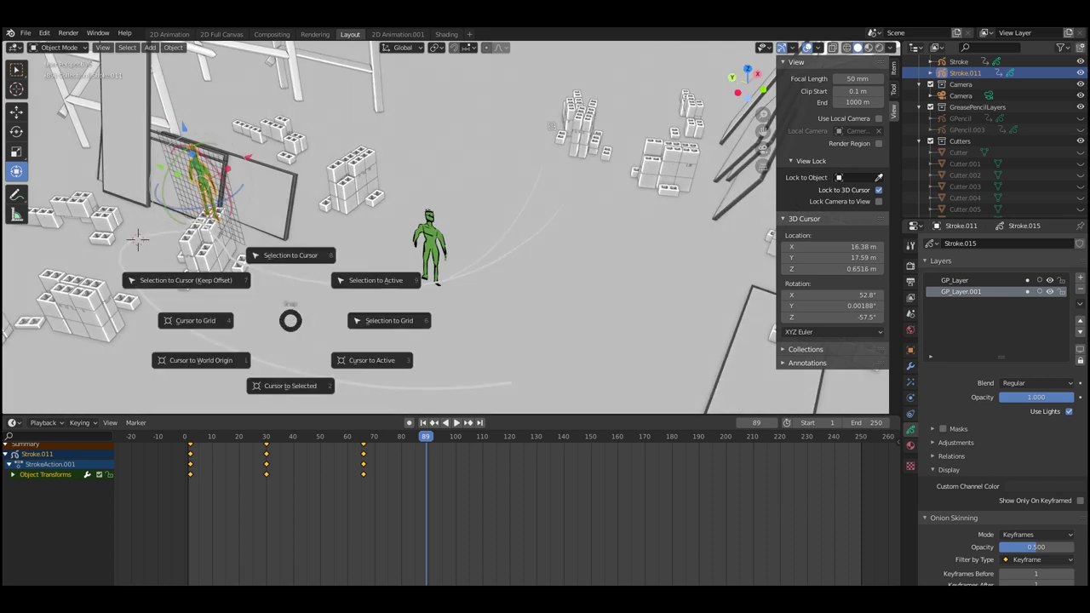
left_click(290, 256)
- Raise the duplicate along Z until its feet meet the ground at the bend, and insert a transform keyframe at frame 89
left_click_drag(118, 186, 105, 153)
key("i")
left_click(351, 298)
- At frame 143, place the 3D cursor on the path's near stretch in the foreground and snap the duplicate figure to it
key("space")
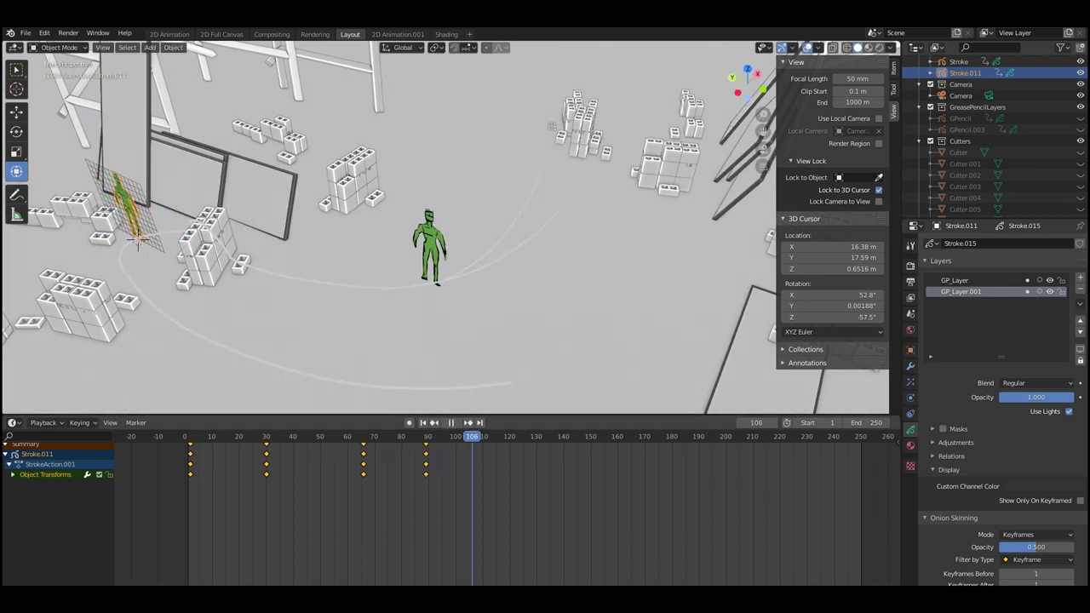
key("space")
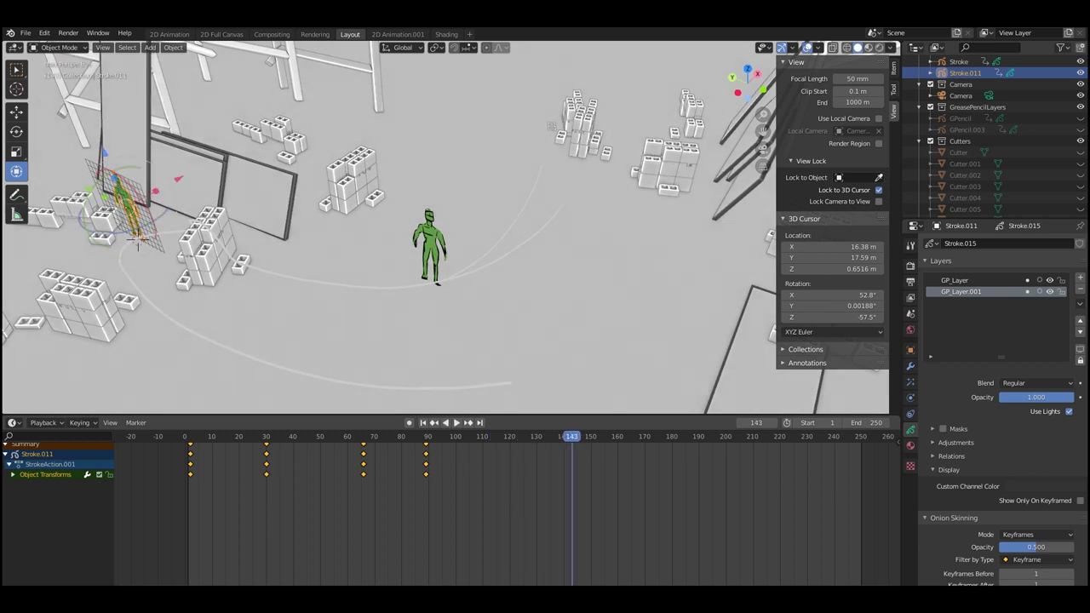
right_click(330, 377, "shift")
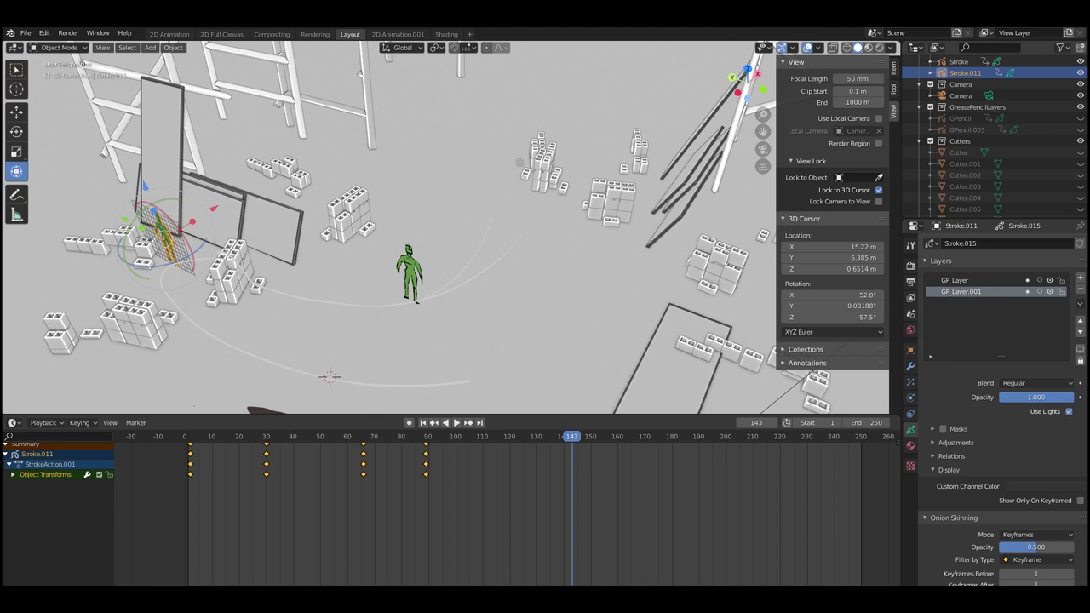
right_click_drag(329, 377, 278, 369, "shift")
key("shift+s")
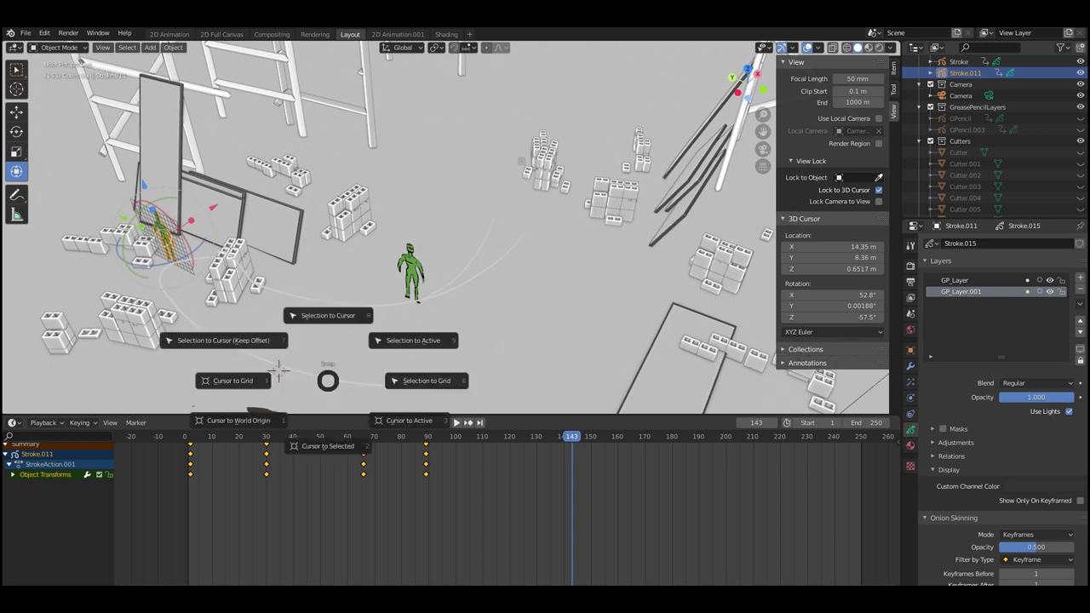
key("2")
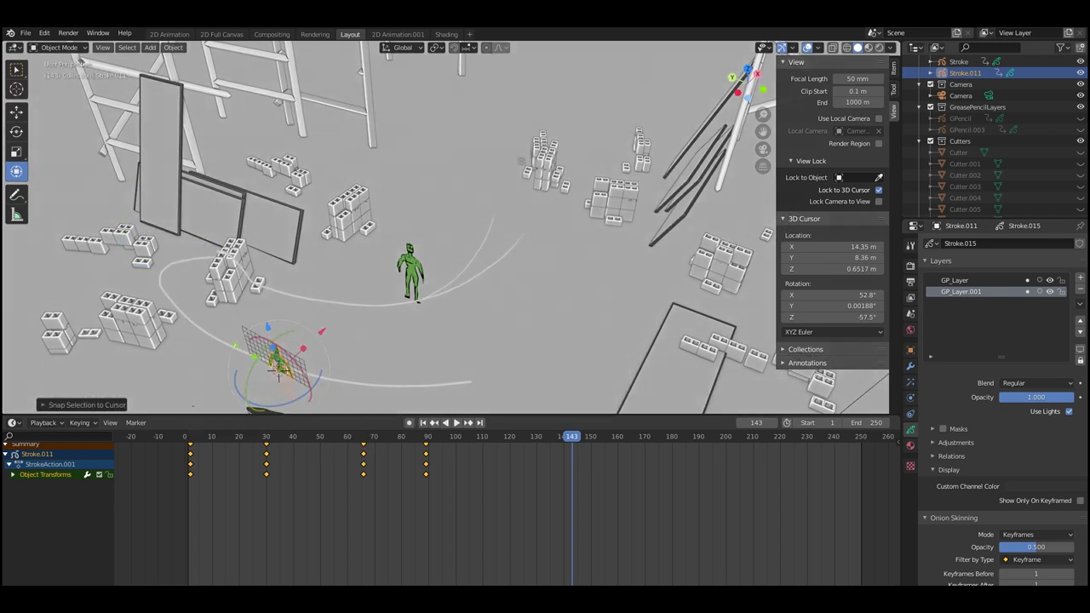
- Raise the duplicate figure along Z until it stands on the path, insert a transform keyframe at frame 143, and play the animation
left_click_drag(267, 326, 262, 302)
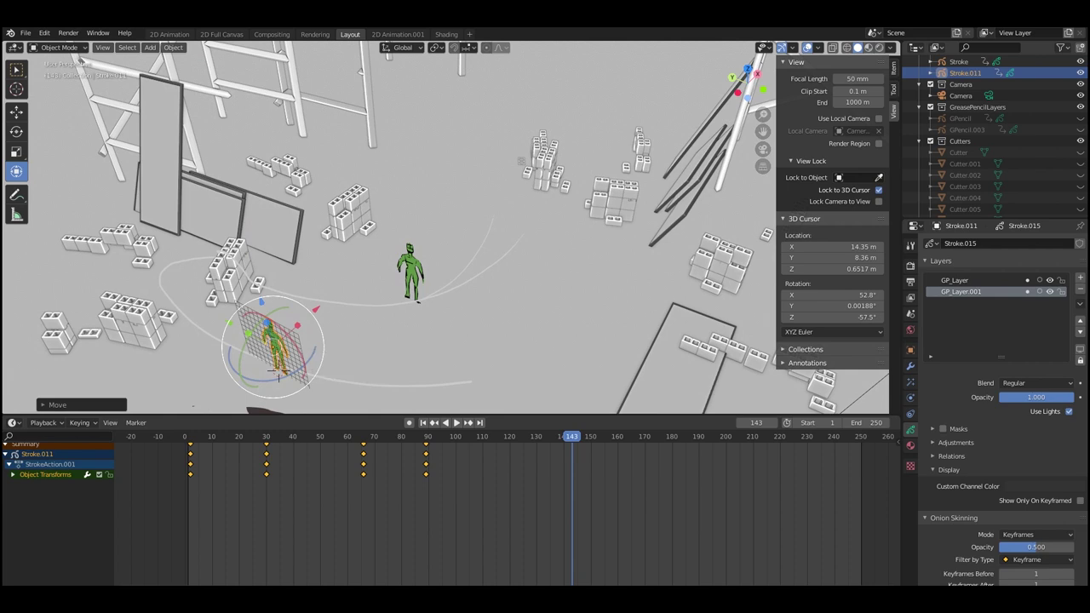
key("i")
left_click(328, 348)
middle_click_drag(329, 349, 357, 308, "shift")
key("shift+ctrl+space")
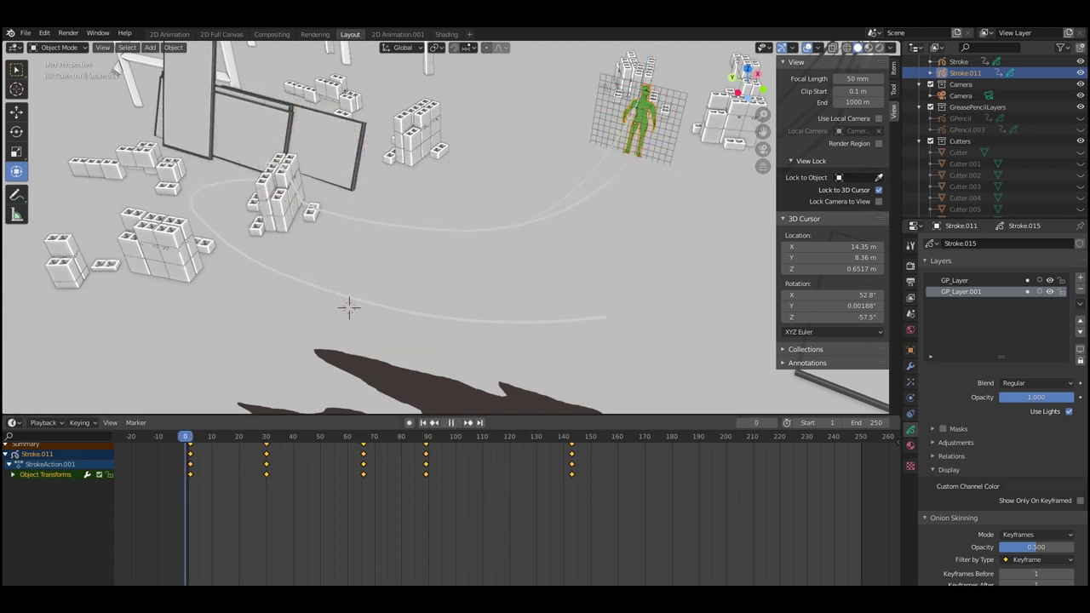
key("space")
key("Escape")
- Delete the leftover original figure standing on the path, keeping the keyframed duplicate
left_click(509, 189)
key("x")
key("Return")
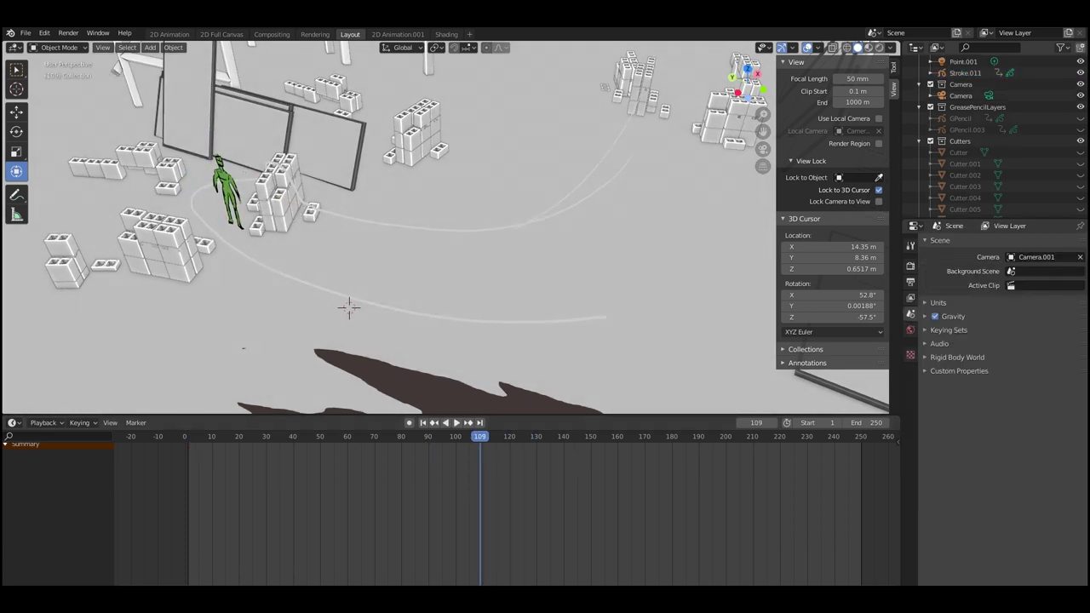
- Review the keyframed figure's movement along the path by scrubbing and playing the animation from different viewpoints
left_click_drag(481, 436, 415, 437)
left_click(424, 190)
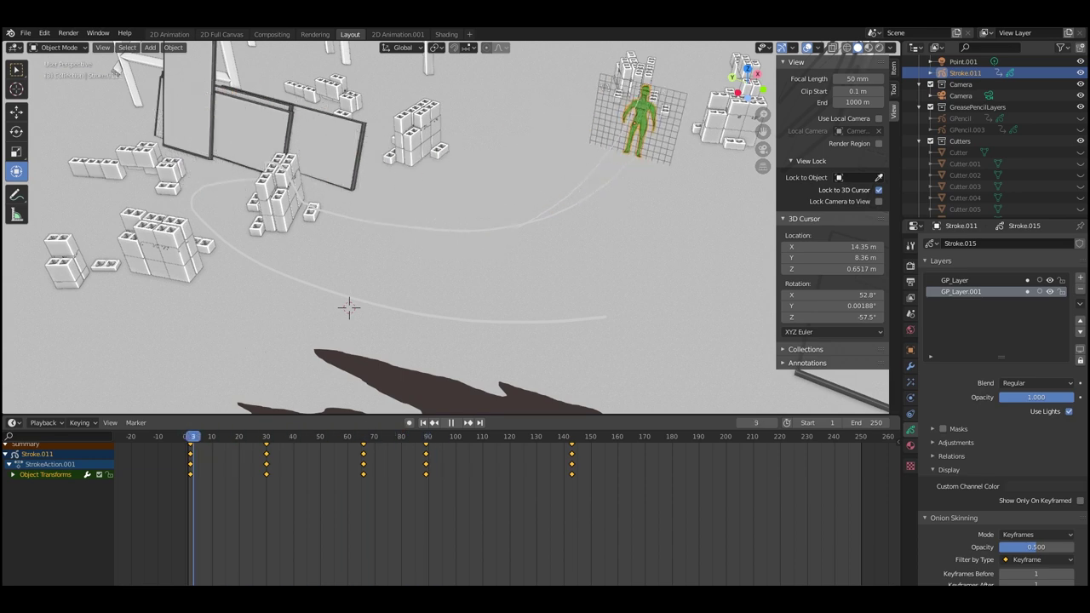
key("space")
middle_click_drag(445, 255, 464, 209)
scroll(445, 227, "up", 1)
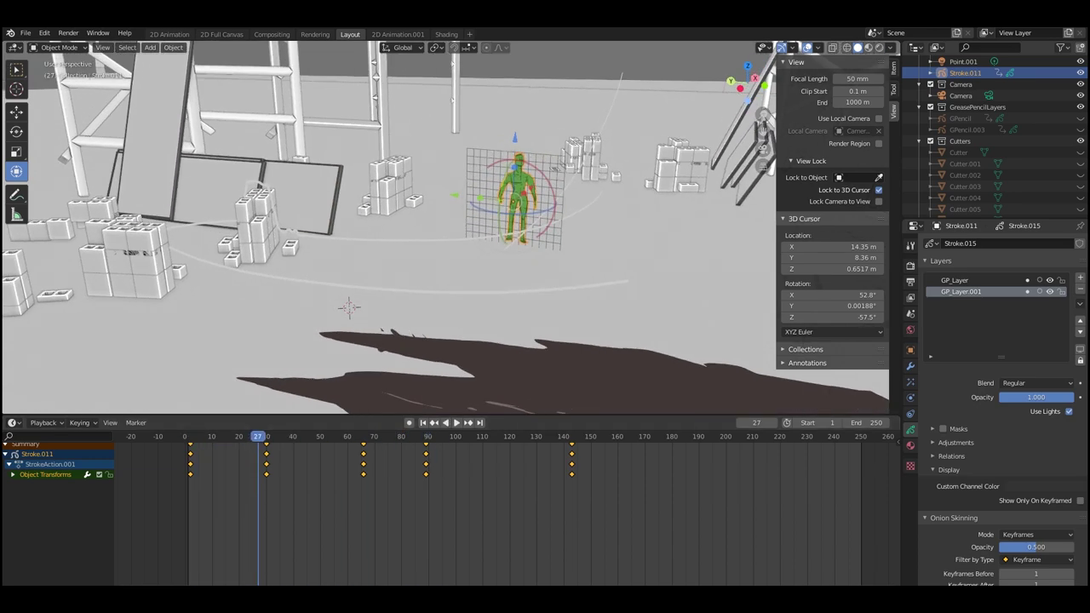
middle_click_drag(444, 228, 431, 289)
scroll(444, 227, "up", 4)
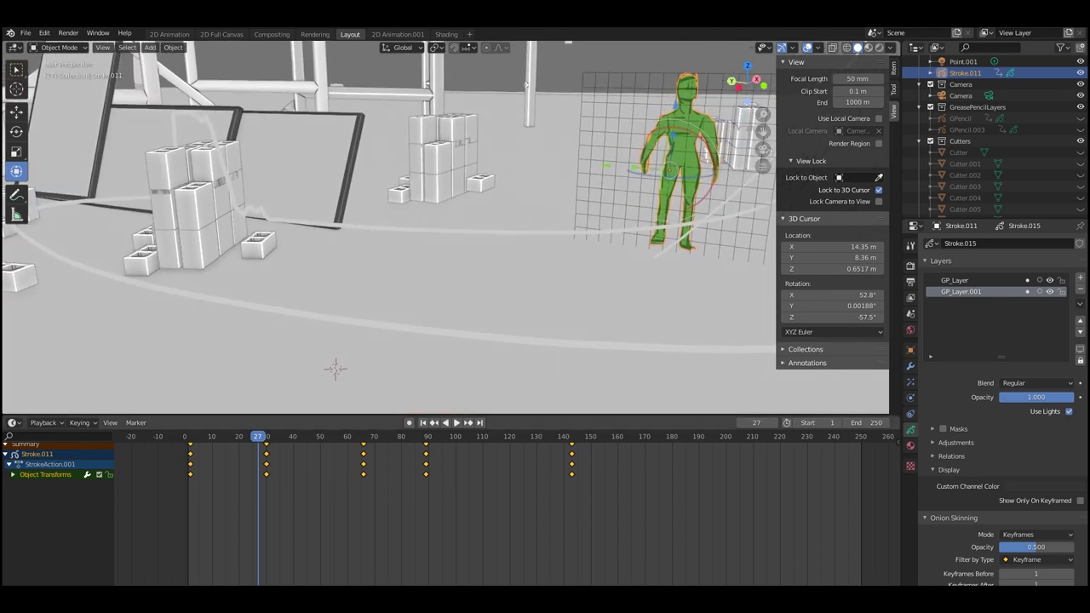
key("space")
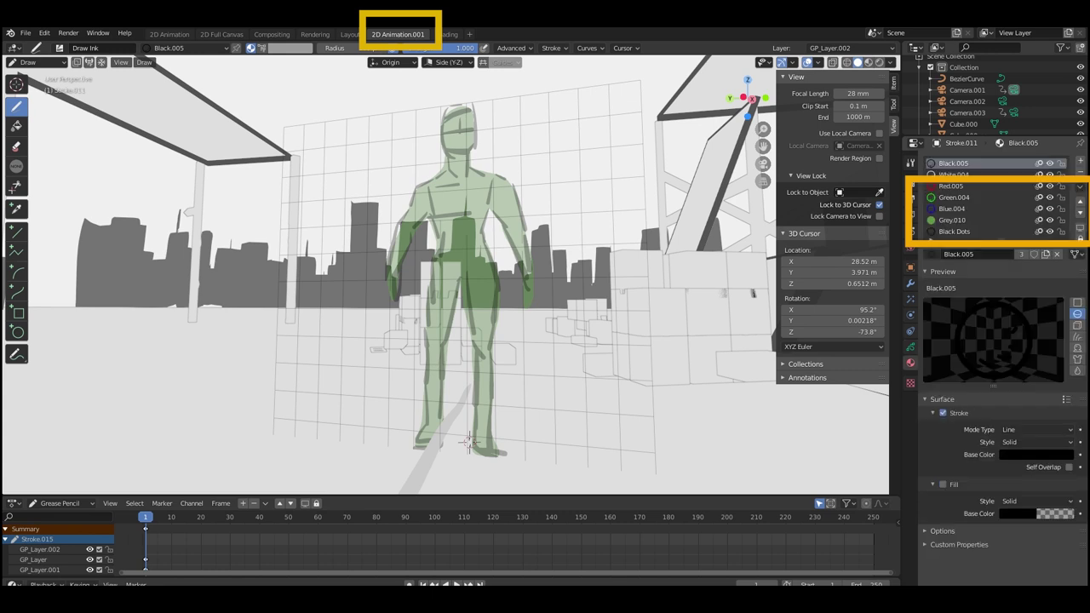
- Ink a rough crouched running pose over the guide figure on GP_Layer.002 at frame 1, with head, torso, arms and legs
left_click(911, 347)
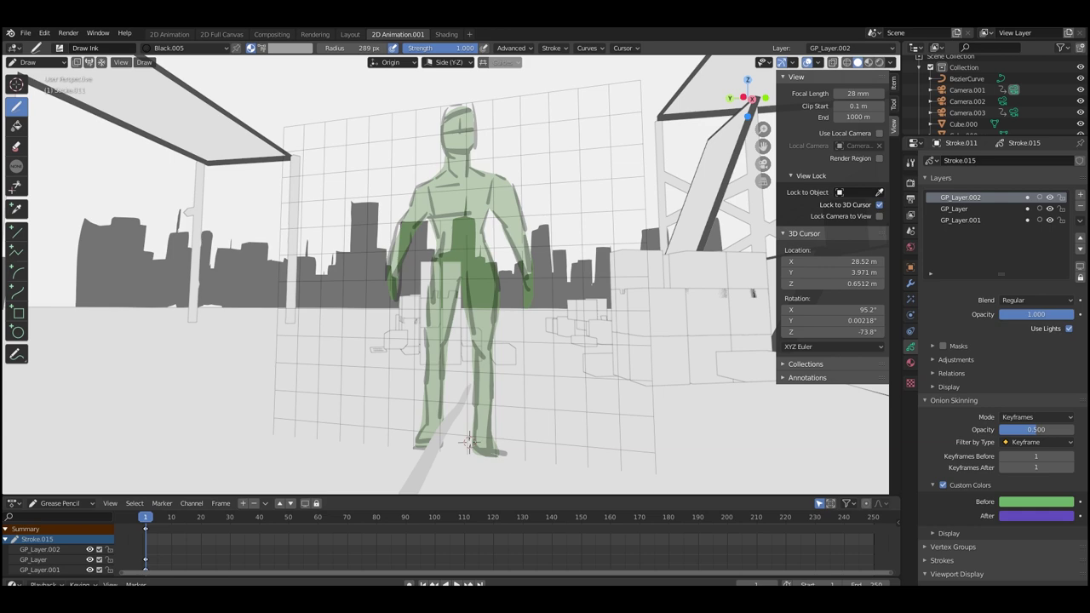
left_click_drag(449, 187, 465, 215)
middle_click_drag(469, 256, 470, 285, "ctrl")
mouse_move(465, 232)
left_mouse_down()
mouse_move(485, 267)
mouse_move(460, 280)
left_mouse_up()
mouse_move(446, 230)
left_mouse_down()
mouse_move(439, 239)
mouse_move(468, 263)
left_mouse_up()
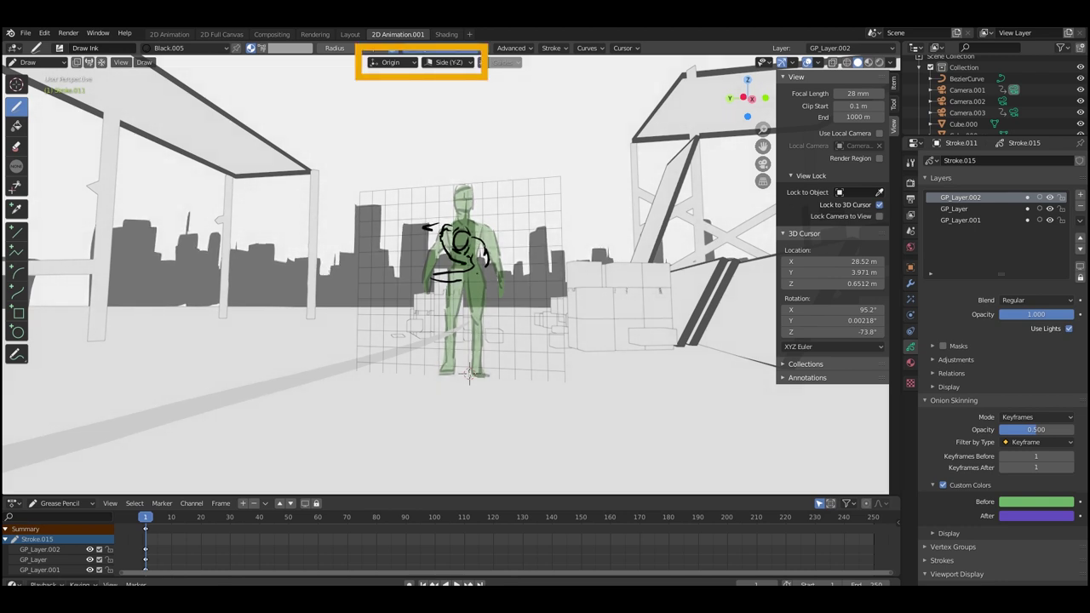
left_click_drag(443, 289, 450, 363)
mouse_move(455, 308)
left_mouse_down()
mouse_move(467, 291)
mouse_move(496, 325)
mouse_move(484, 310)
left_mouse_up()
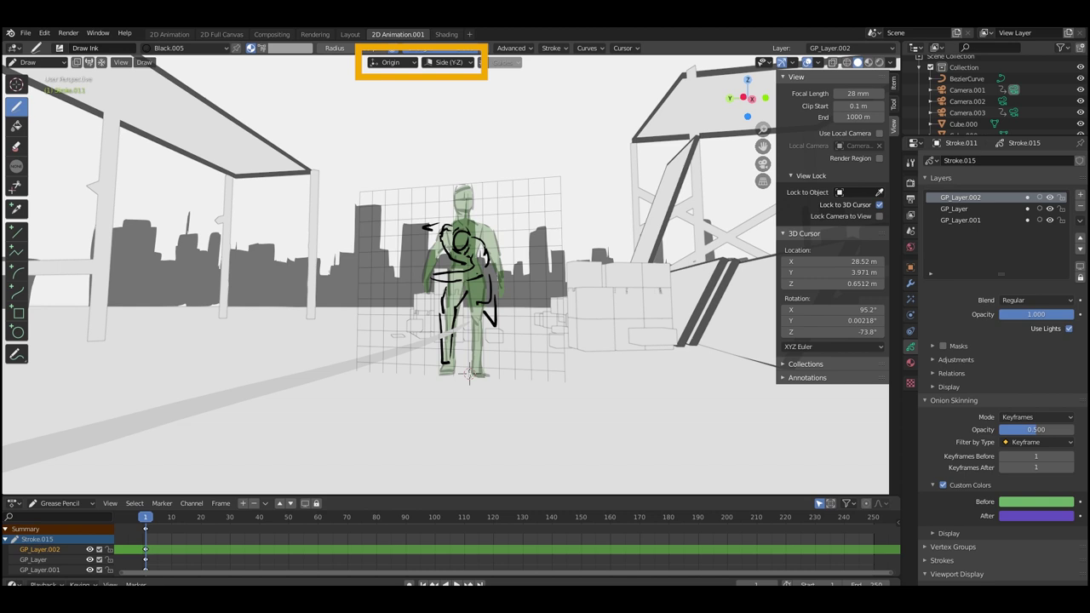
- Advance to frame 15 and draw the new pose's long straight leg on GP_Layer.002, plus two question marks beside the figure
key("space")
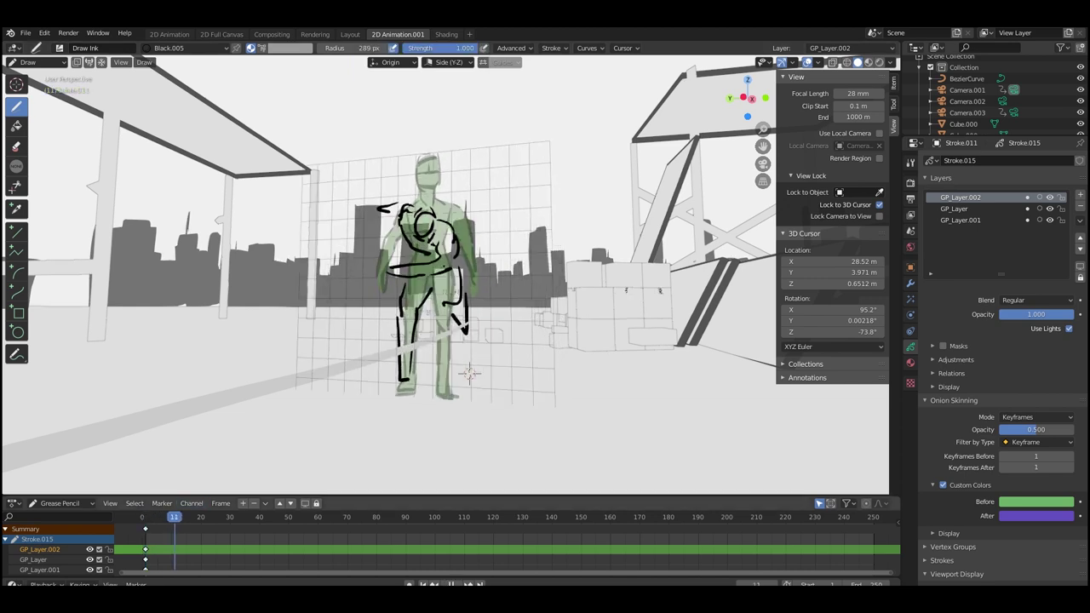
key("space")
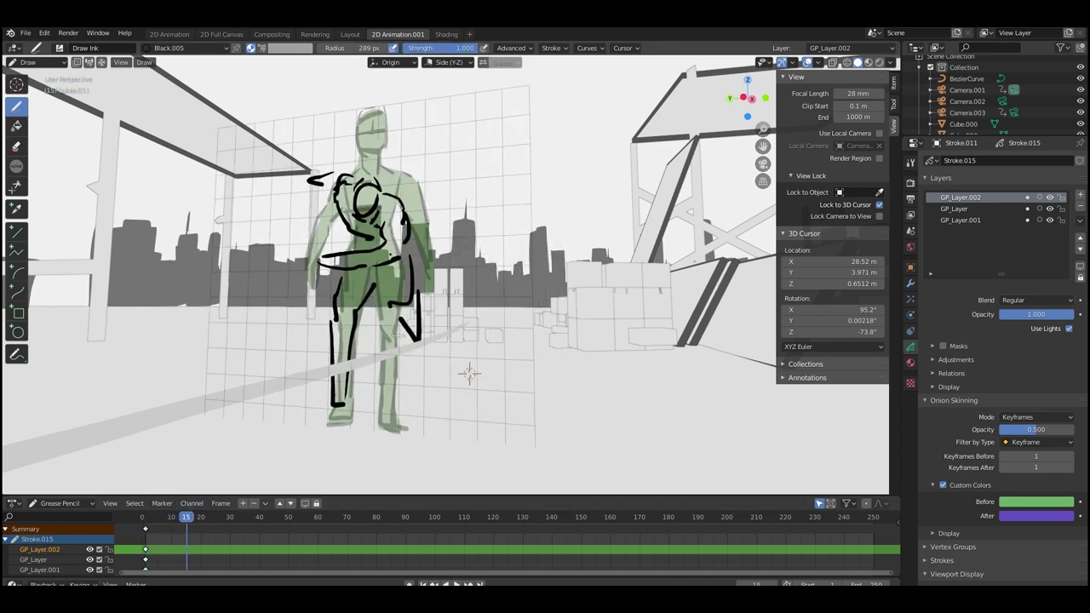
mouse_move(374, 269)
left_mouse_down()
mouse_move(356, 407)
mouse_move(407, 249)
left_mouse_up()
mouse_move(467, 129)
left_mouse_down()
mouse_move(489, 128)
mouse_move(483, 153)
left_mouse_up()
left_click(484, 175)
left_click_drag(480, 274, 484, 296)
left_click(478, 331)
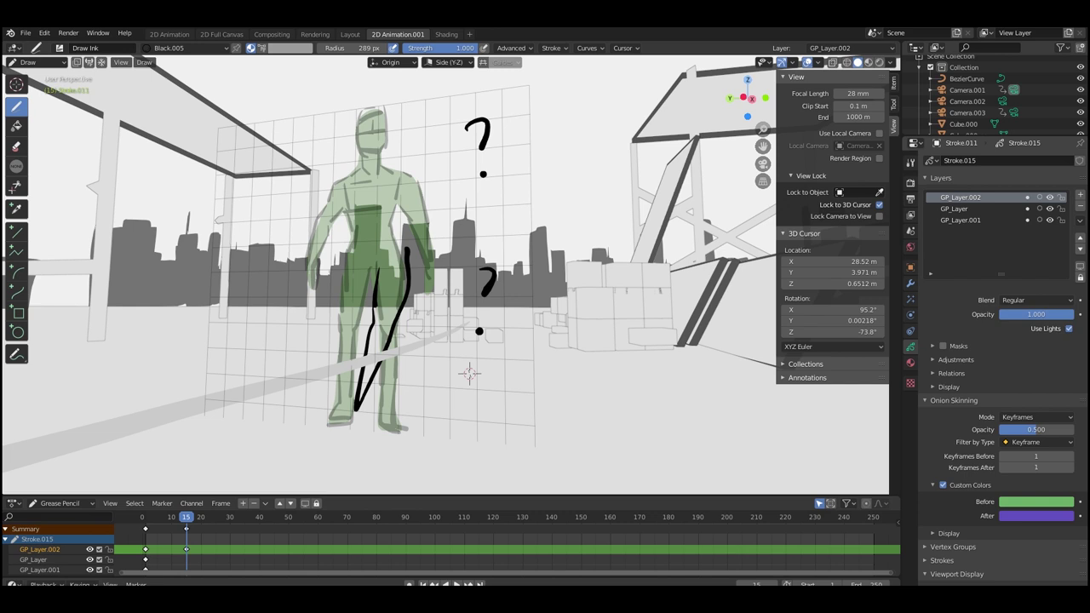
- Enable onion skinning for GP_Layer.002 and set the Fade Layers overlay to 0.177
left_click(1039, 196)
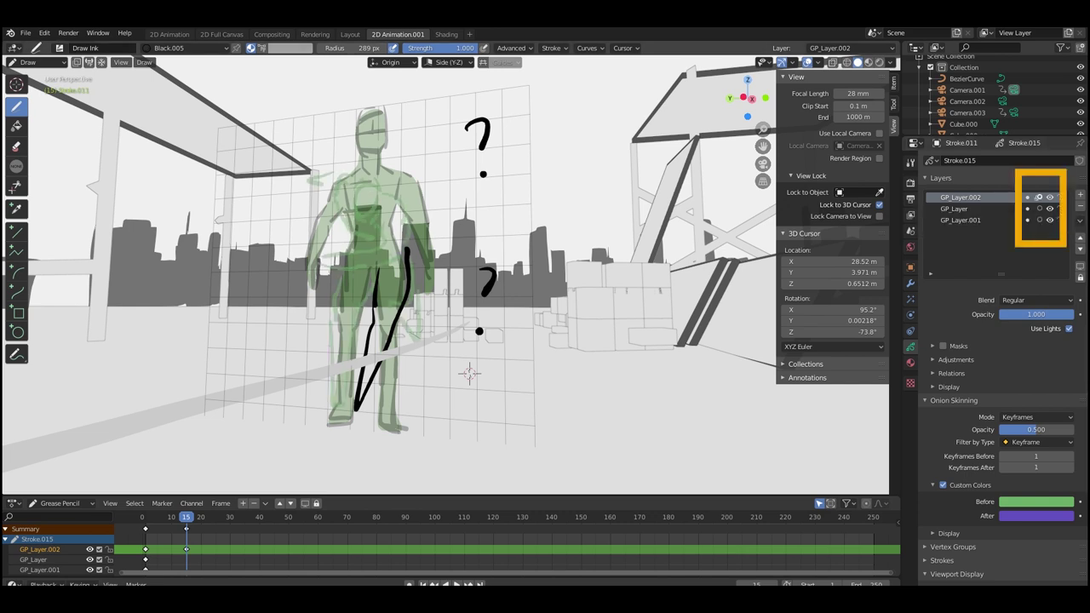
left_click(818, 62)
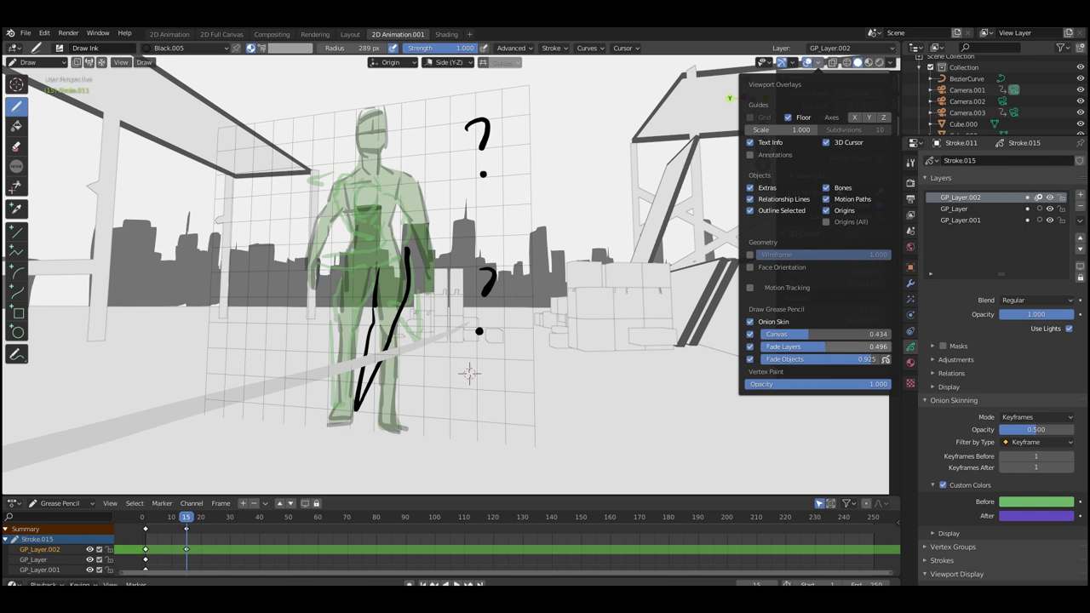
left_click_drag(825, 347, 766, 347)
left_click(750, 322)
left_click(751, 322)
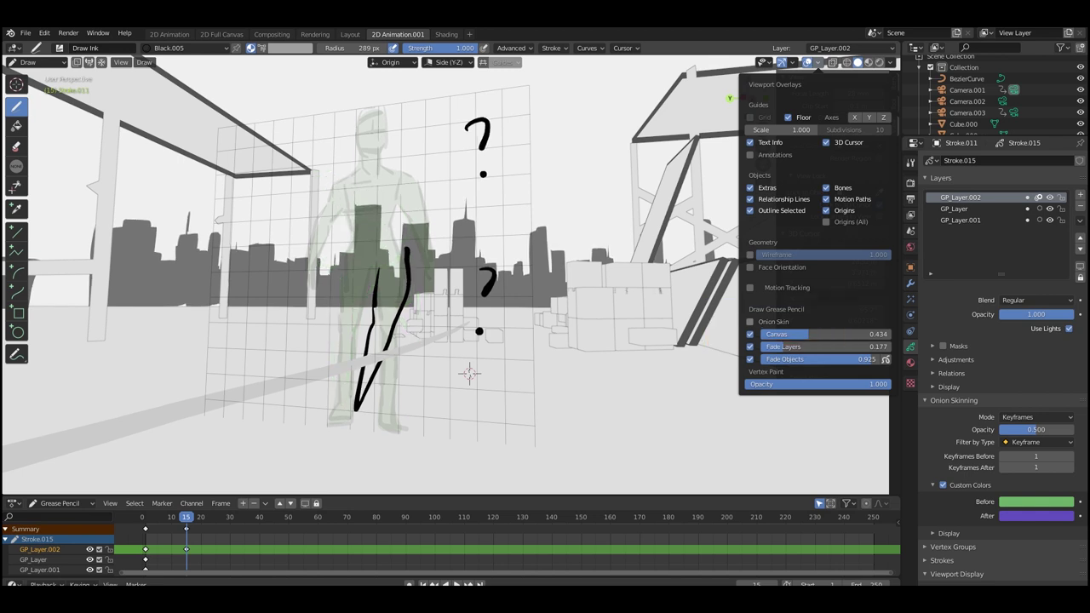
key("n")
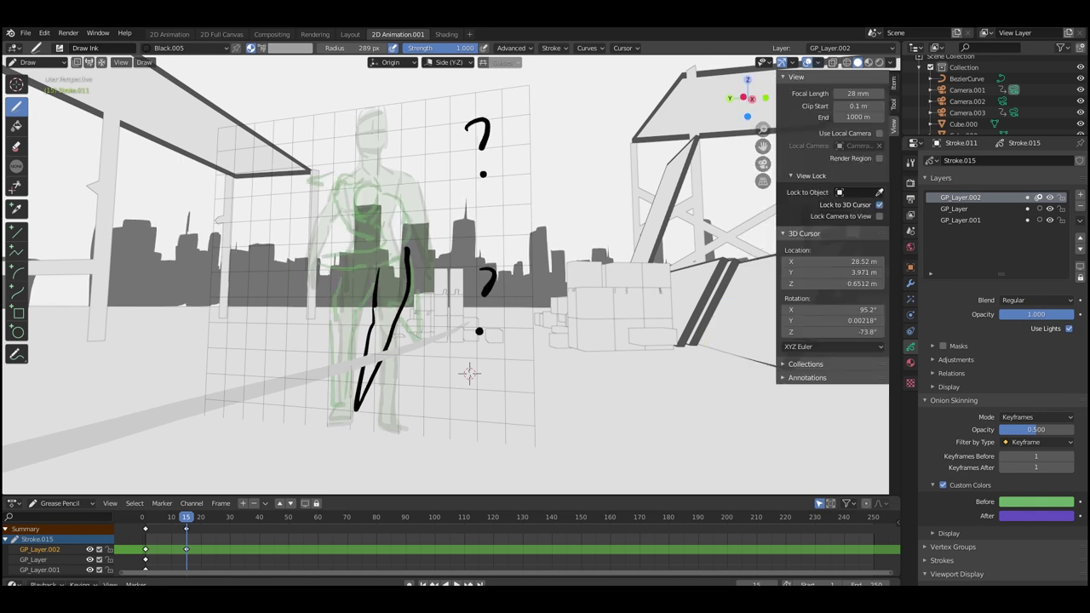
- Complete the frame 15 pose with the bent leg, head, torso and both arms, using the onion skin as reference
left_click_drag(348, 274, 361, 304)
mouse_move(368, 181)
left_mouse_down()
mouse_move(358, 199)
mouse_move(369, 208)
mouse_move(370, 182)
mouse_move(348, 202)
mouse_move(452, 160)
mouse_move(468, 168)
mouse_move(405, 207)
left_mouse_up()
left_click_drag(396, 217, 370, 224)
scroll(445, 275, "down", 3)
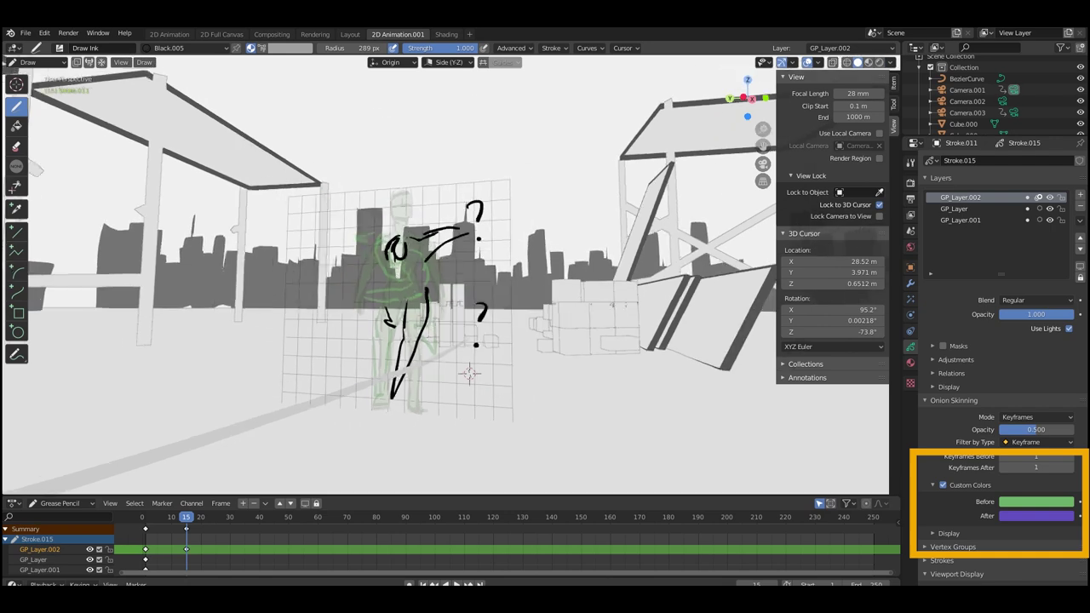
mouse_move(390, 271)
left_mouse_down()
mouse_move(393, 298)
mouse_move(426, 291)
mouse_move(396, 328)
left_mouse_up()
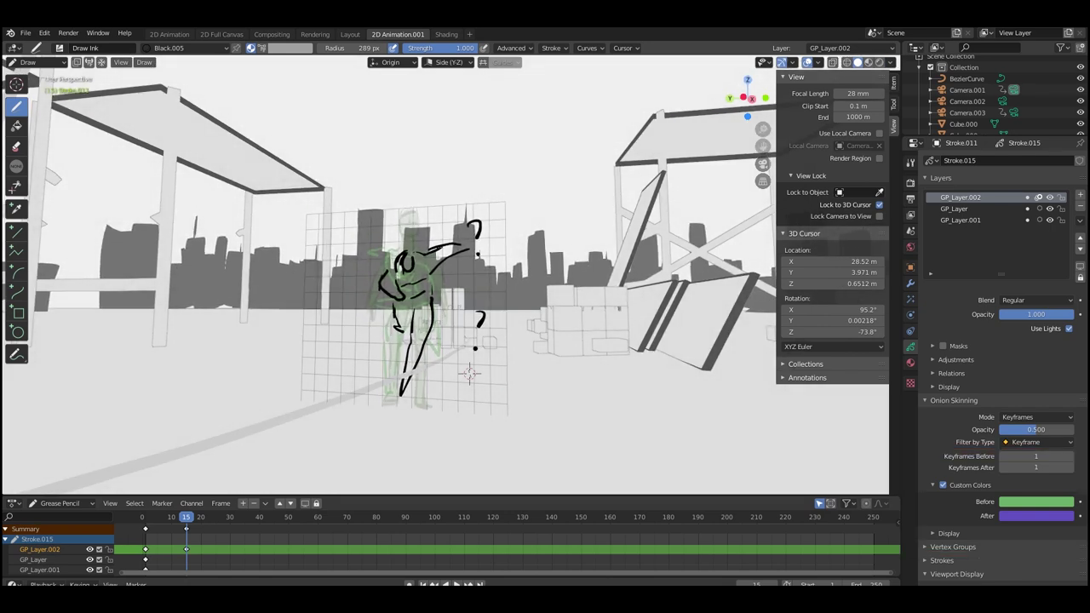
- Advance to frame 26, add a keyframe on GP_Layer.002, and draw a striding pose with both legs bent, arms, head and planted foot
key("space")
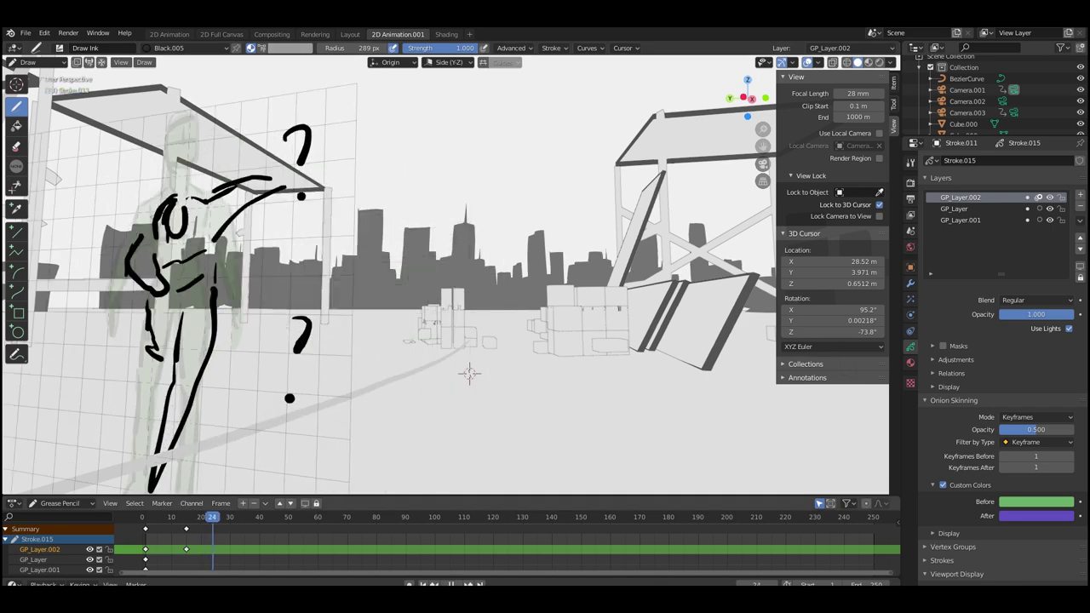
mouse_move(469, 374)
middle_mouse_down("shift")
mouse_move(512, 355)
mouse_move(584, 349)
middle_mouse_up("shift")
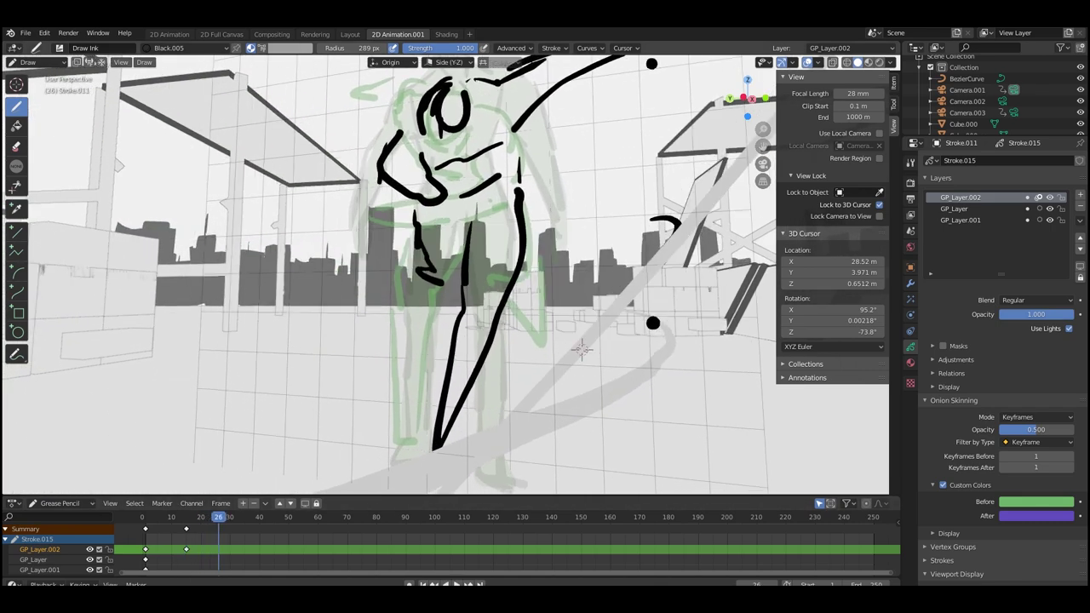
scroll(446, 275, "down", 1)
scroll(445, 275, "down", 4)
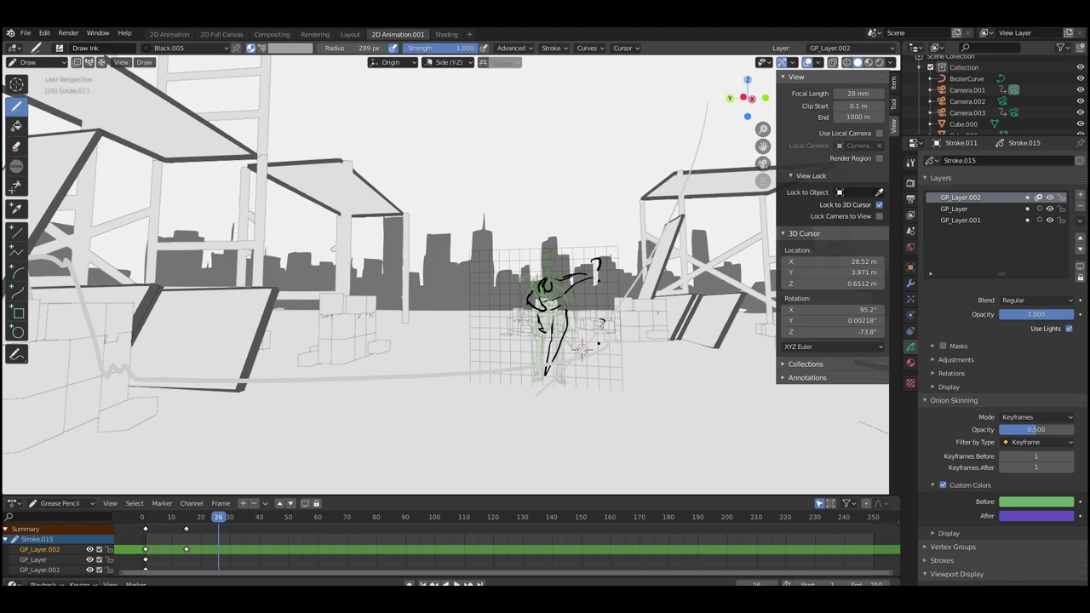
middle_click_drag(707, 329, 737, 328)
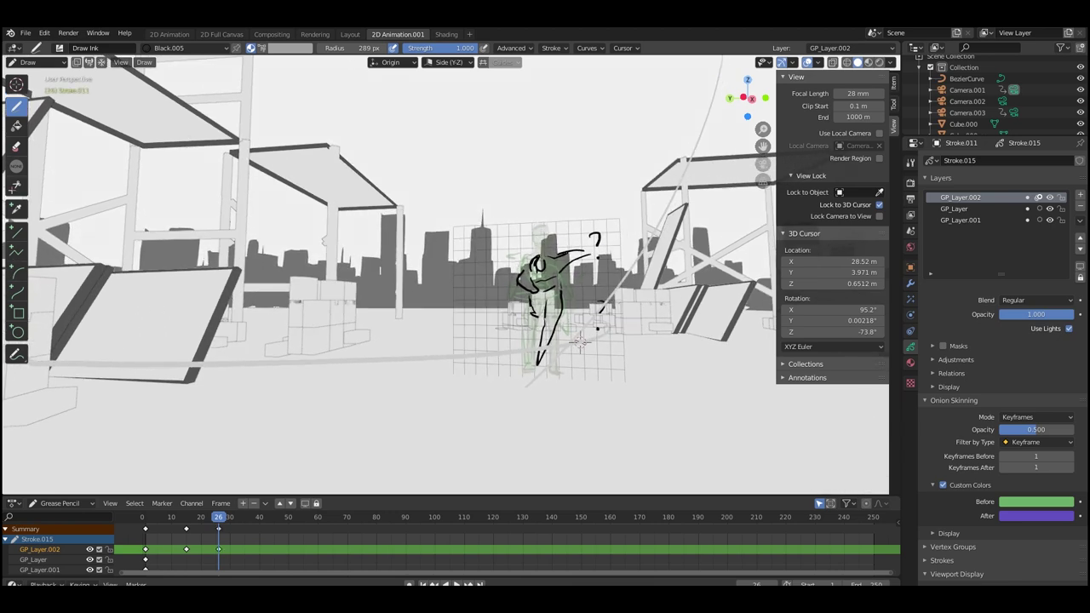
mouse_move(521, 300)
left_mouse_down()
mouse_move(515, 322)
mouse_move(524, 331)
left_mouse_up()
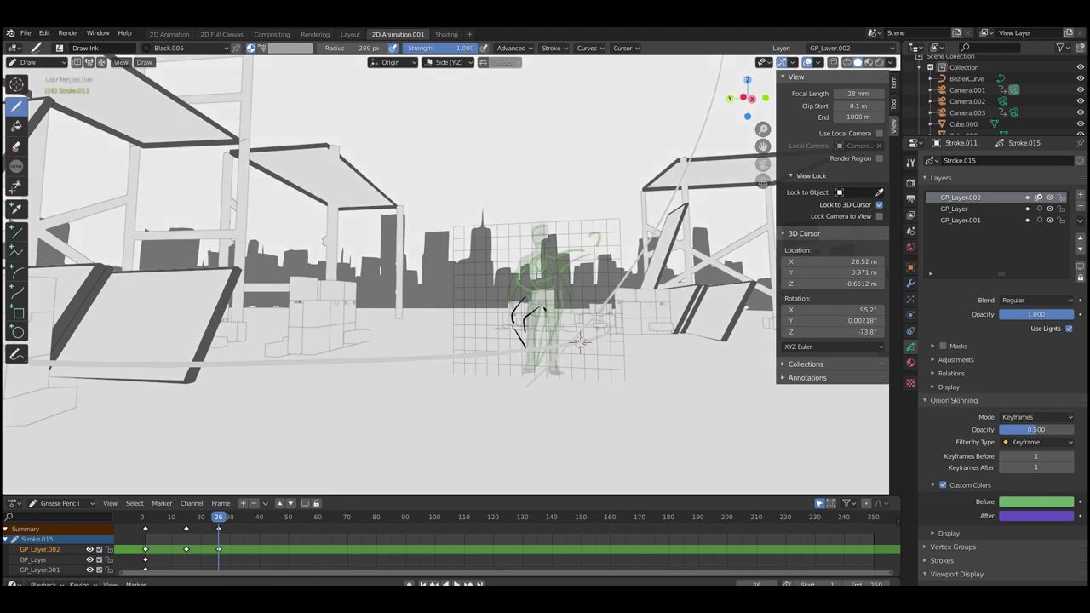
mouse_move(577, 333)
left_mouse_down()
mouse_move(555, 320)
mouse_move(531, 353)
left_mouse_up()
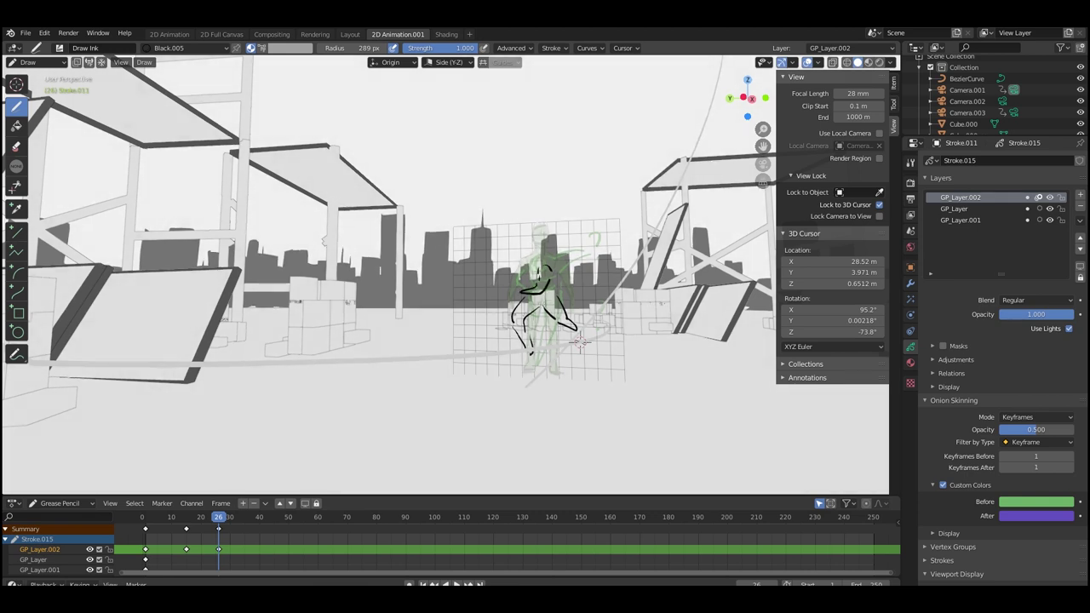
left_click_drag(525, 271, 535, 274)
left_click_drag(522, 359, 534, 355)
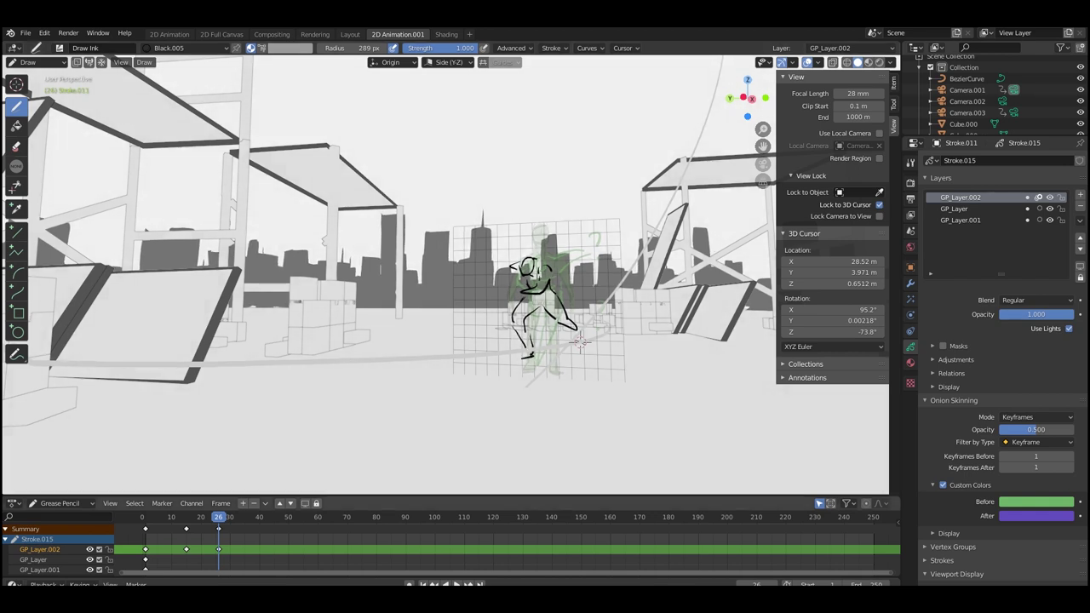
- Advance to frame 39, add a keyframe on GP_Layer.002, and draw a leaping pose with trailing legs, torso, arms and head
key("space")
key("space")
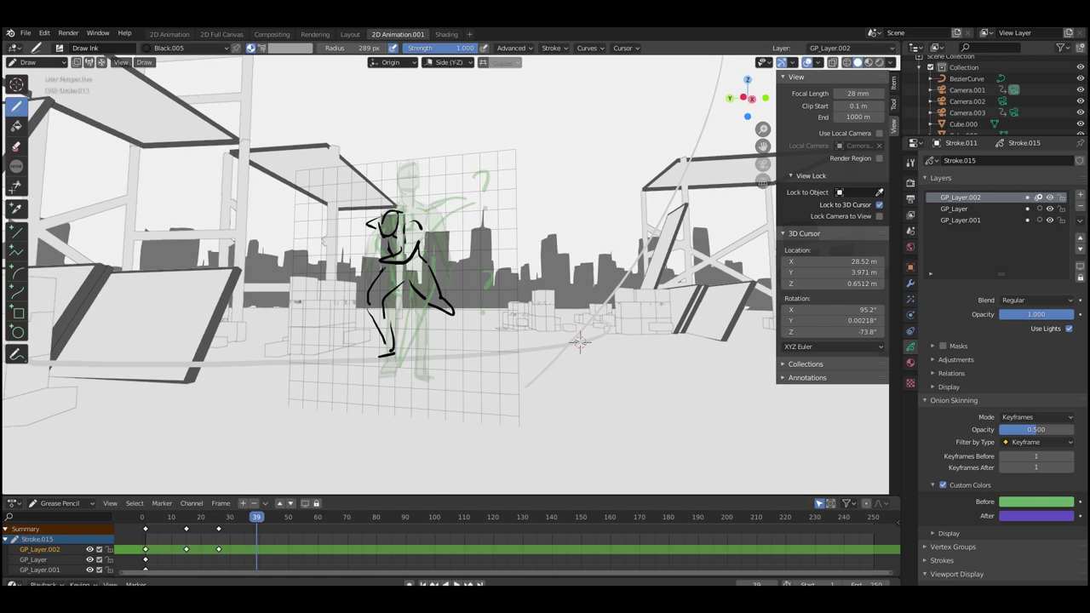
key("i")
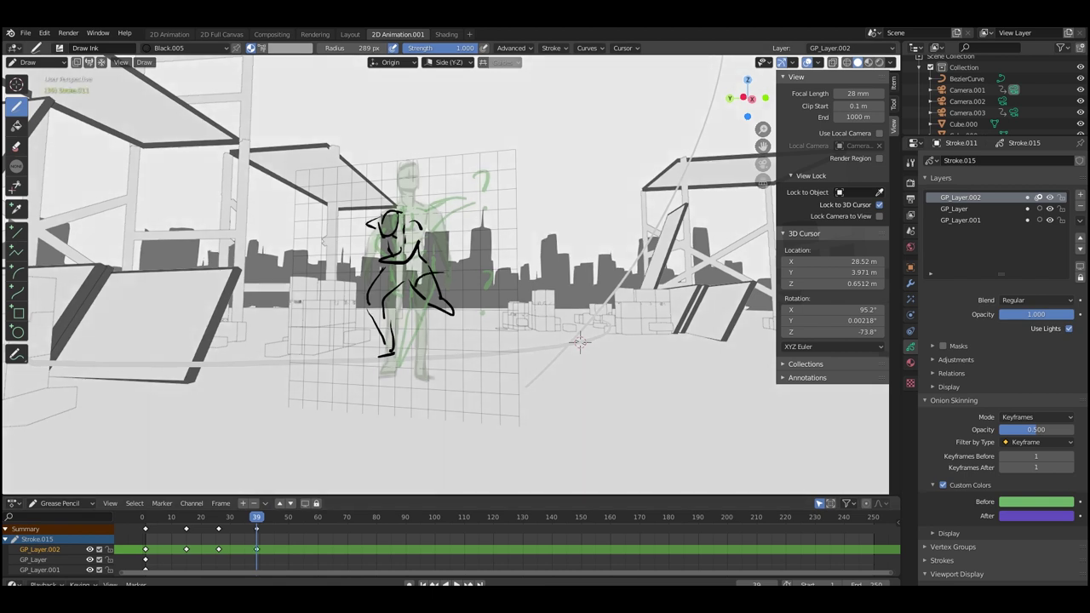
left_click_drag(410, 291, 443, 273)
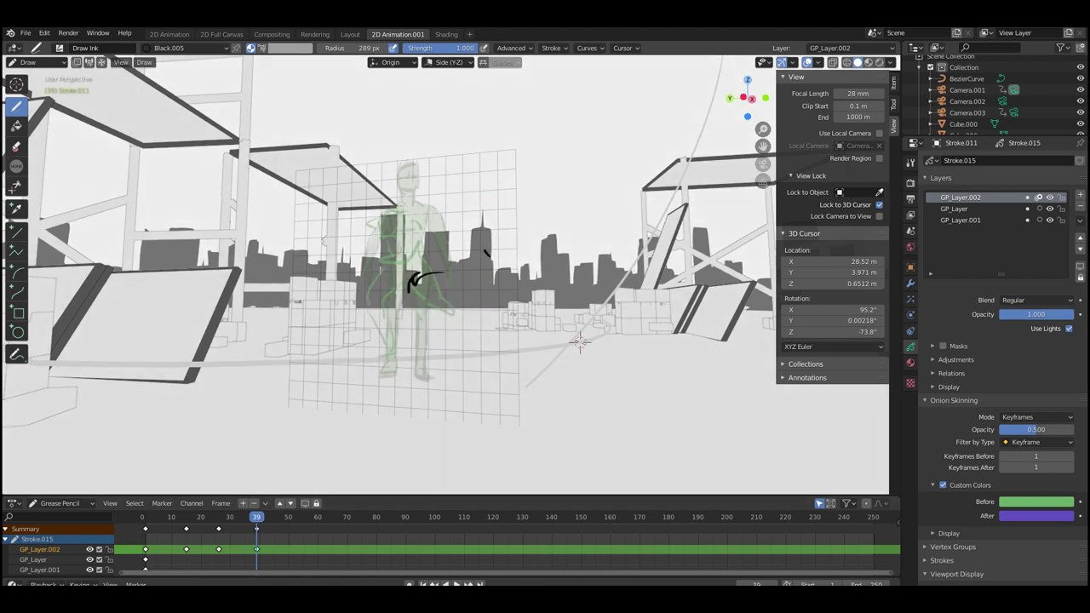
left_click_drag(484, 251, 415, 194)
left_click_drag(400, 185, 409, 206)
middle_click_drag(426, 281, 440, 282, "shift")
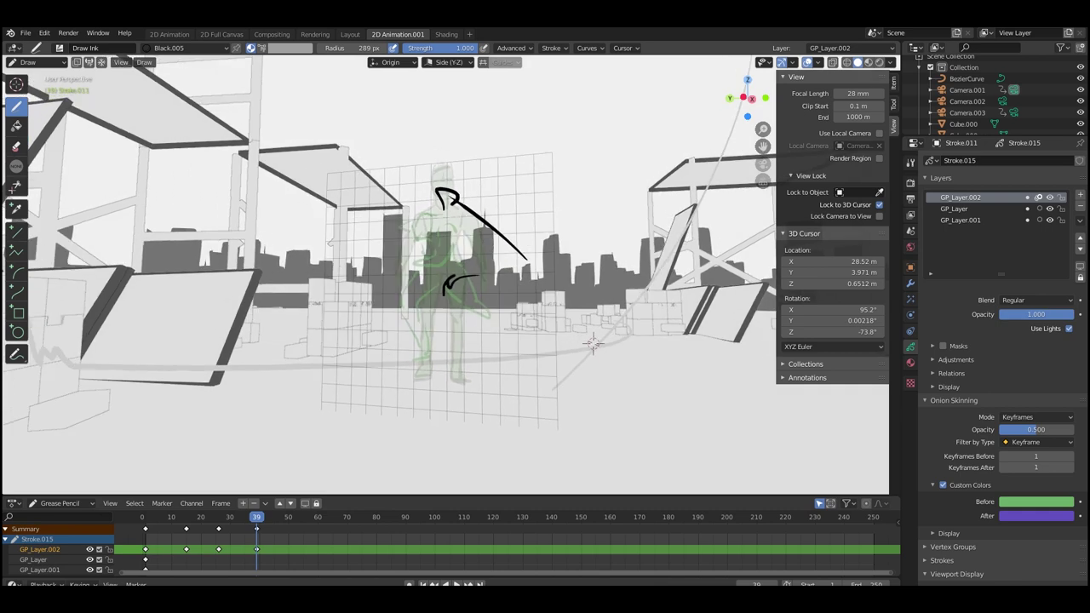
left_click_drag(478, 294, 478, 304)
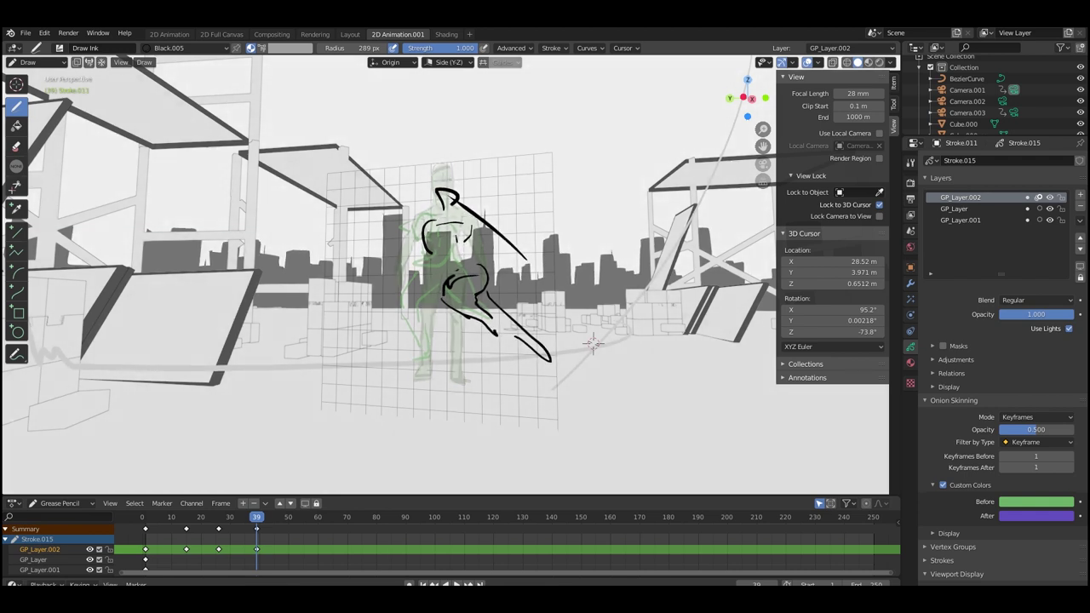
left_click_drag(412, 210, 426, 219)
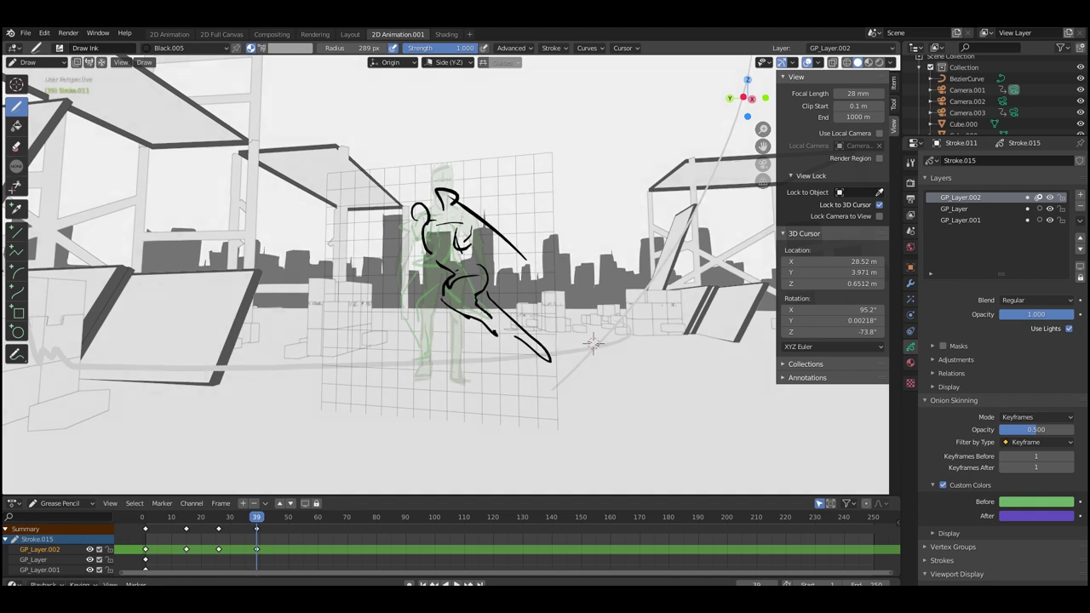
- Advance to frame 52, add a keyframe on GP_Layer.002, and draw a tucked mid-air pose with folded legs, head and swept-back arms
key("space")
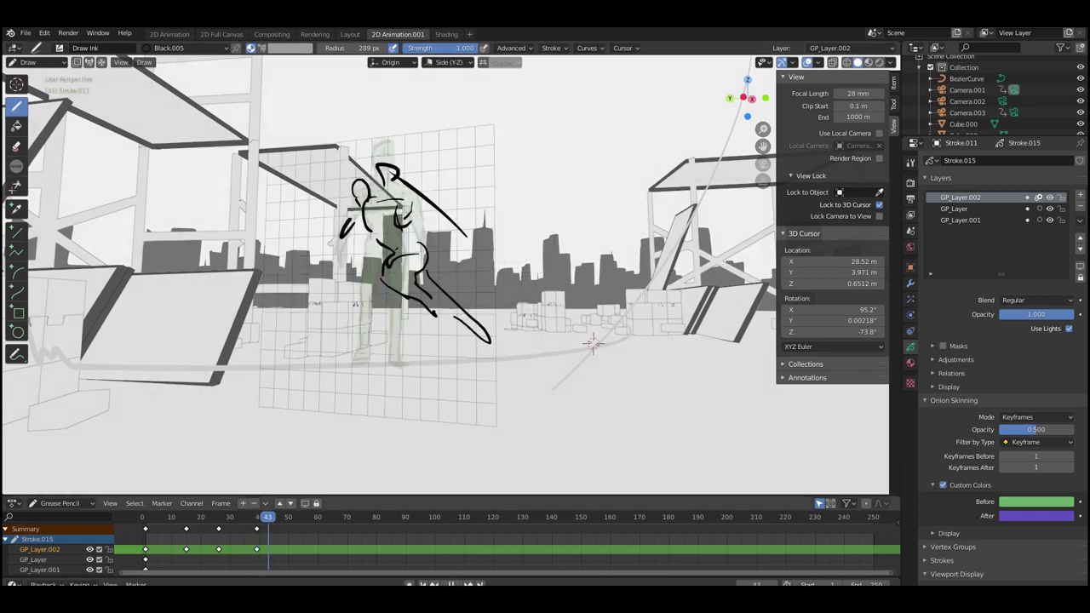
key("space")
left_click_drag(282, 191, 265, 219)
middle_click_drag(265, 219, 324, 235, "shift")
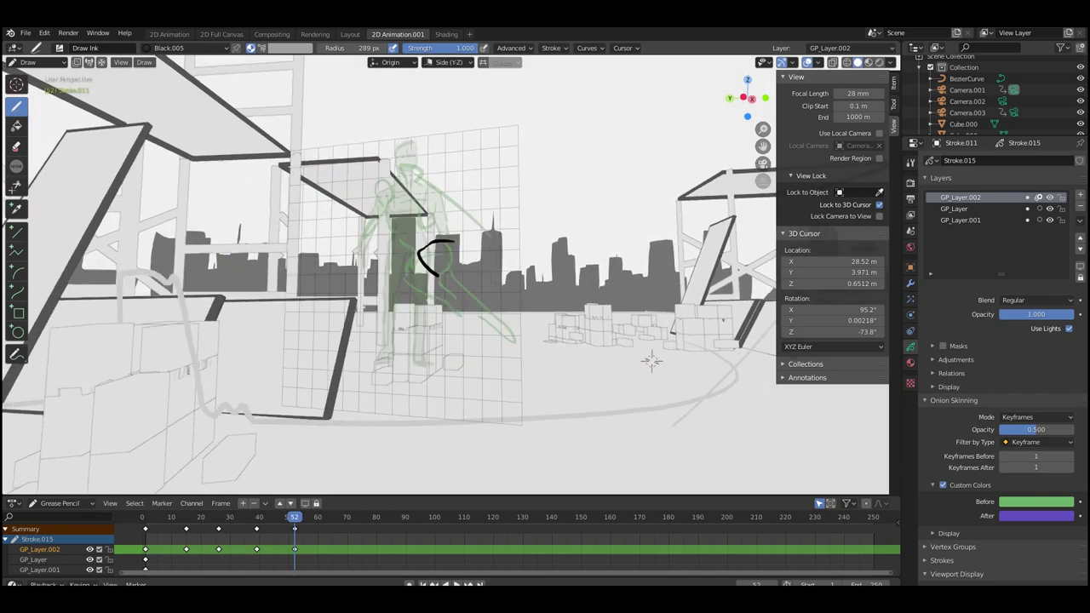
left_click_drag(411, 261, 428, 280)
mouse_move(469, 247)
left_mouse_down()
mouse_move(455, 263)
mouse_move(465, 315)
left_mouse_up()
left_click_drag(424, 245, 428, 294)
left_click_drag(403, 199, 400, 205)
mouse_move(409, 197)
left_mouse_down()
mouse_move(441, 194)
mouse_move(473, 243)
left_mouse_up()
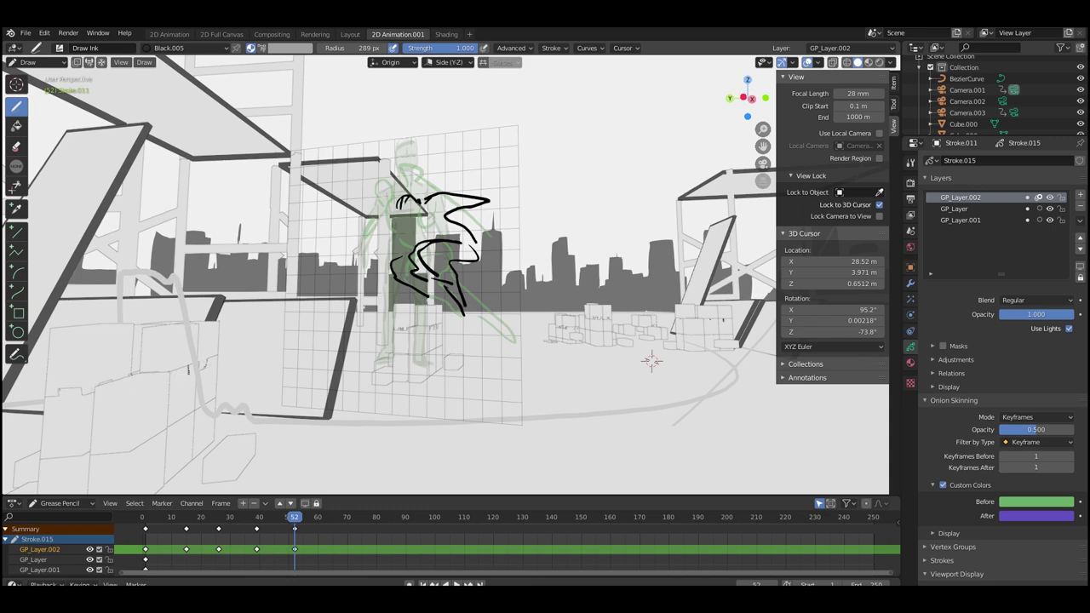
scroll(446, 274, "down", 2)
left_click_drag(480, 259, 491, 260)
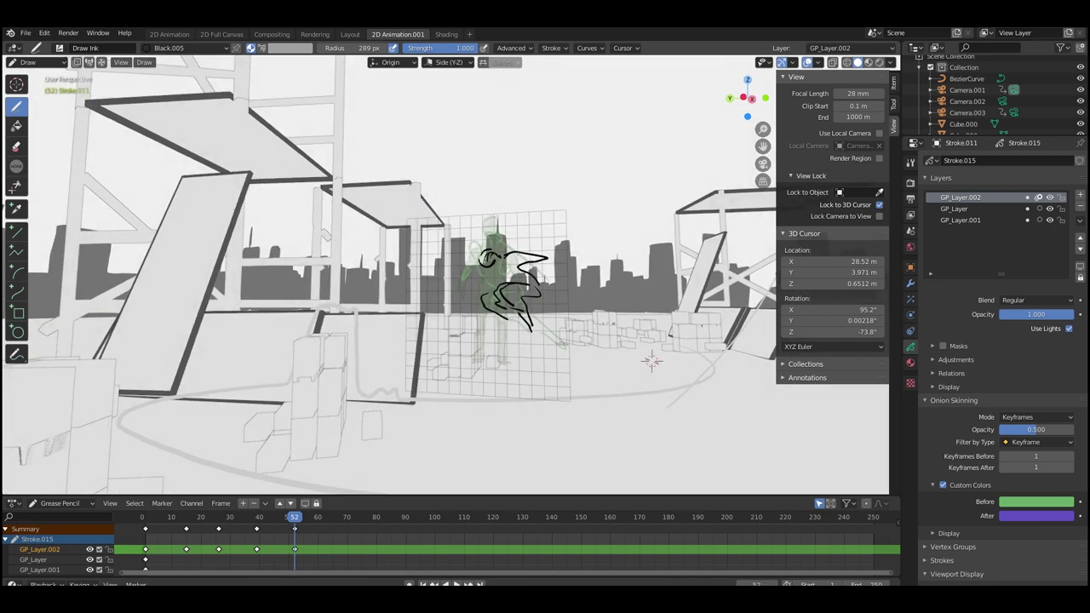
- Advance to frame 63, add a keyframe on GP_Layer.002, and draw a pose with one leg reaching down, a bent leg, head and arms
key("space")
key("space")
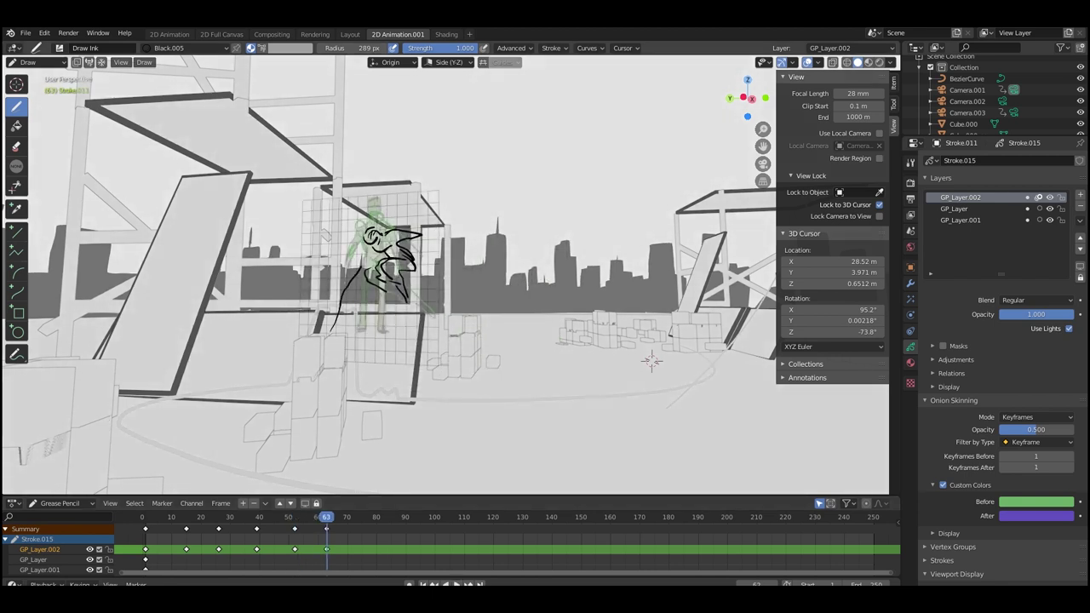
left_click_drag(358, 269, 363, 263)
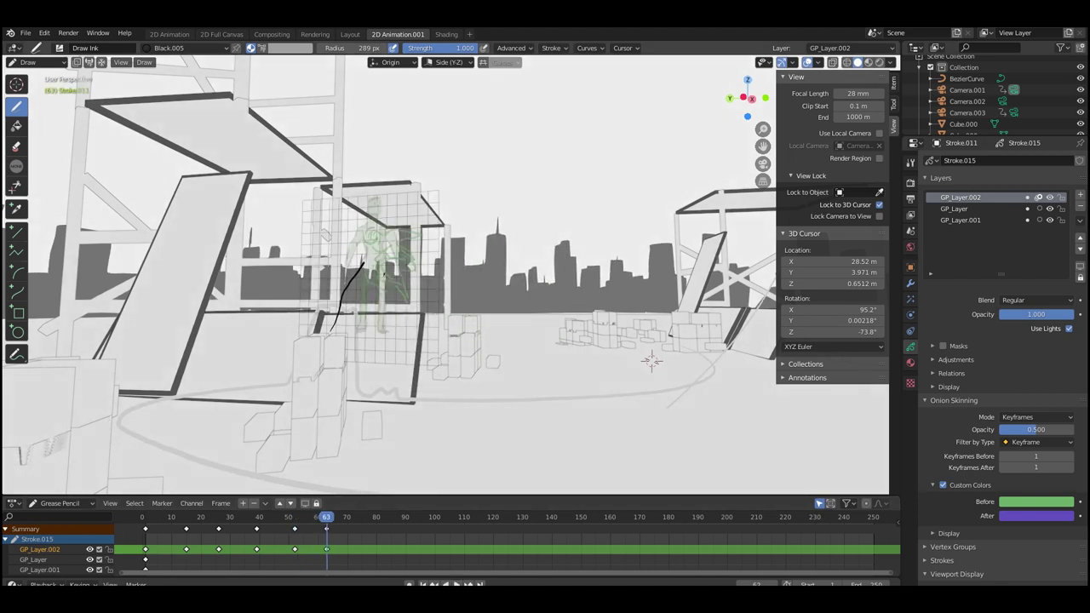
left_click_drag(346, 310, 331, 331)
left_click_drag(370, 262, 357, 277)
key("ctrl+shift+z")
key("ctrl+shift+z")
key("ctrl+shift+z")
key("ctrl+shift+z")
key("ctrl+shift+z")
key("ctrl+shift+z")
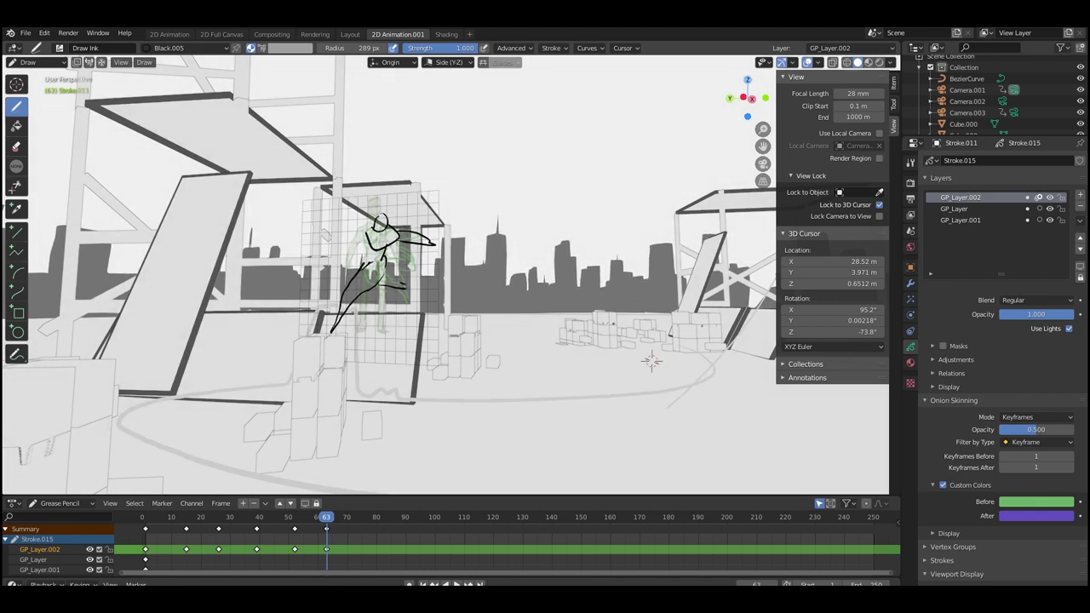
- Advance to frame 77, add a keyframe on GP_Layer.002, and draw a leaping pose with both arms spread and legs apart
key("space")
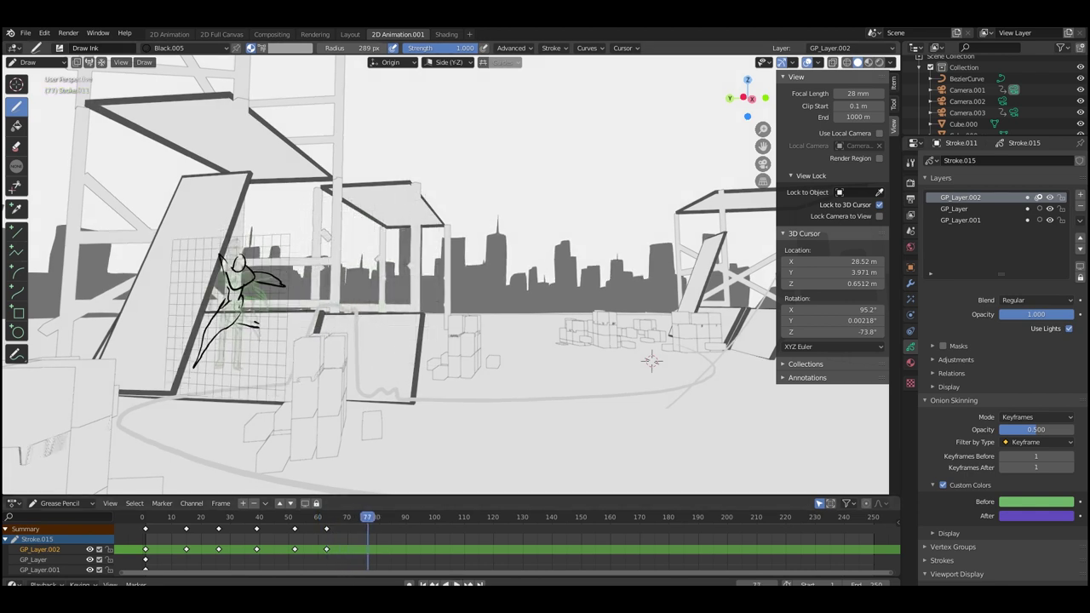
left_click_drag(243, 294, 281, 325)
mouse_move(228, 300)
left_mouse_down()
mouse_move(202, 313)
mouse_move(247, 262)
mouse_move(202, 240)
left_mouse_up()
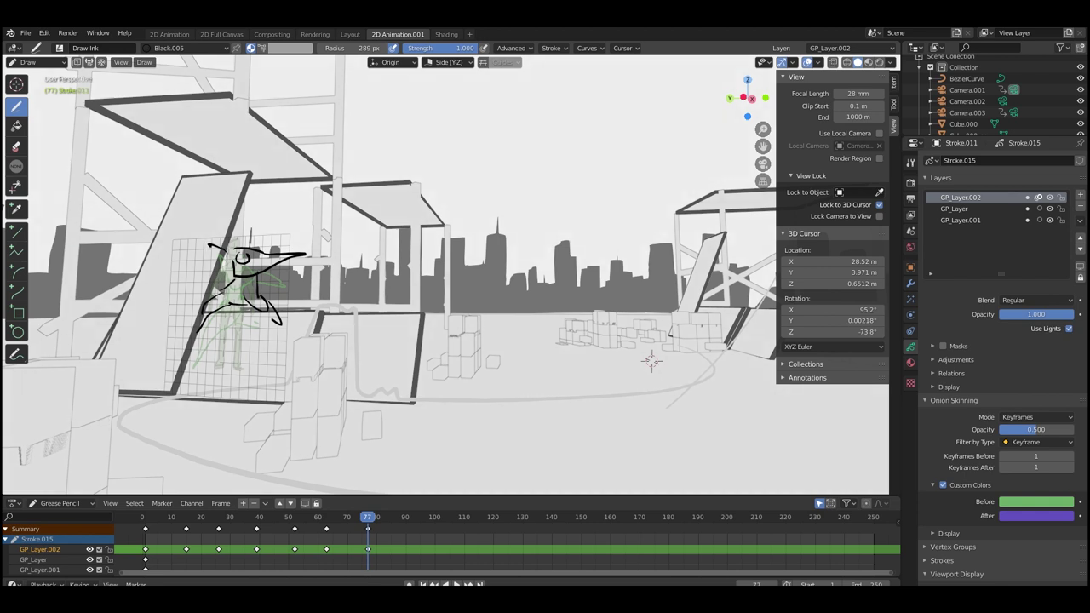
- Advance to frame 89, add a keyframe on GP_Layer.002, and draw a low running pose with outstretched arms and bent legs
key("space")
key("space")
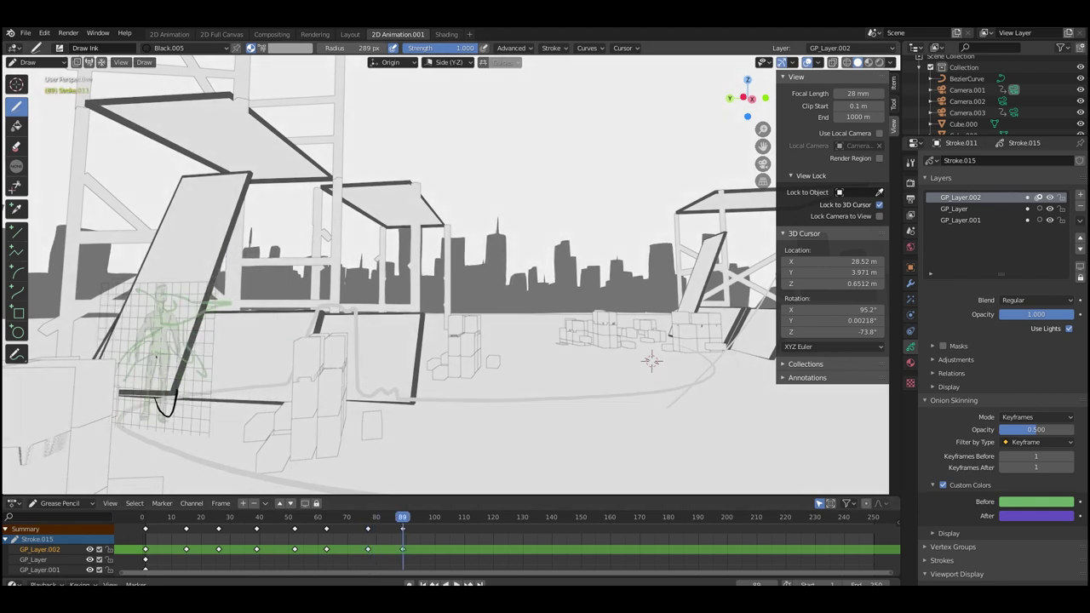
mouse_move(152, 358)
left_mouse_down()
mouse_move(164, 380)
mouse_move(128, 339)
mouse_move(132, 367)
mouse_move(116, 379)
left_mouse_up()
left_click_drag(150, 385, 124, 404)
- Advance to frame 113, add a keyframe on GP_Layer.002, and draw a lunging pose with a raised knee, extended leg, head and pointed arms
key("space")
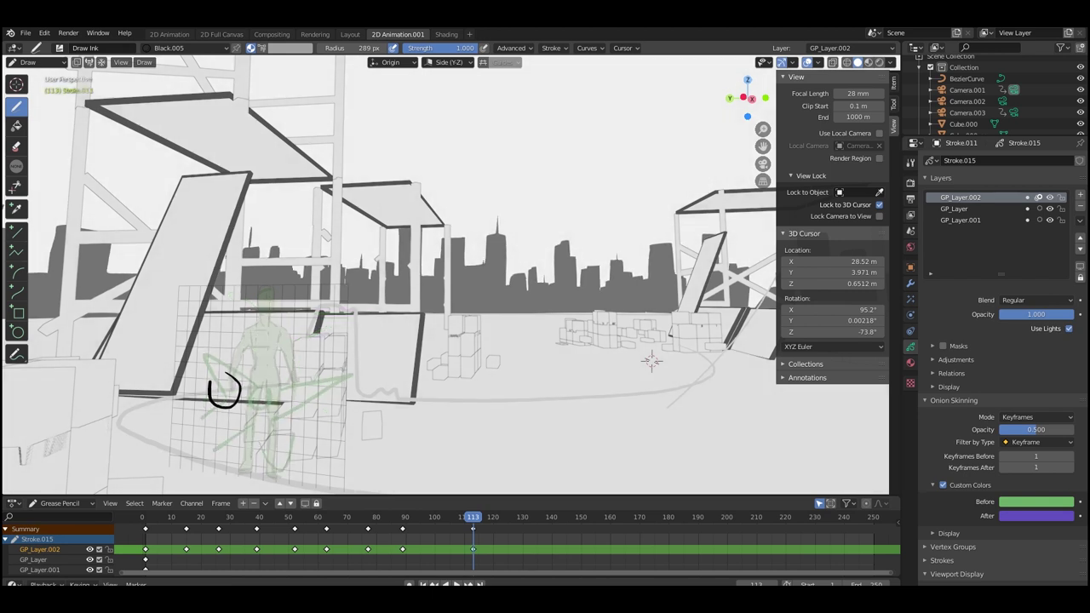
left_click_drag(249, 372, 261, 378)
left_click_drag(210, 414, 274, 406)
left_click_drag(202, 377, 191, 399)
left_click_drag(261, 372, 276, 385)
mouse_move(267, 317)
left_mouse_down()
mouse_move(291, 316)
mouse_move(285, 343)
mouse_move(246, 354)
mouse_move(292, 350)
left_mouse_up()
mouse_move(202, 307)
left_mouse_down()
mouse_move(252, 313)
mouse_move(244, 338)
mouse_move(335, 343)
mouse_move(252, 377)
left_mouse_up()
left_click_drag(237, 362, 246, 351)
middle_click_drag(289, 337, 284, 315, "shift")
- Advance to frame 140, add a keyframe on GP_Layer.002, and draw a forward-leaning run with a bent front leg, trailing leg, head and arms
key("space")
key("space")
mouse_move(546, 332)
middle_mouse_down("shift")
mouse_move(391, 334)
mouse_move(467, 339)
mouse_move(465, 383)
mouse_move(464, 366)
middle_mouse_up("shift")
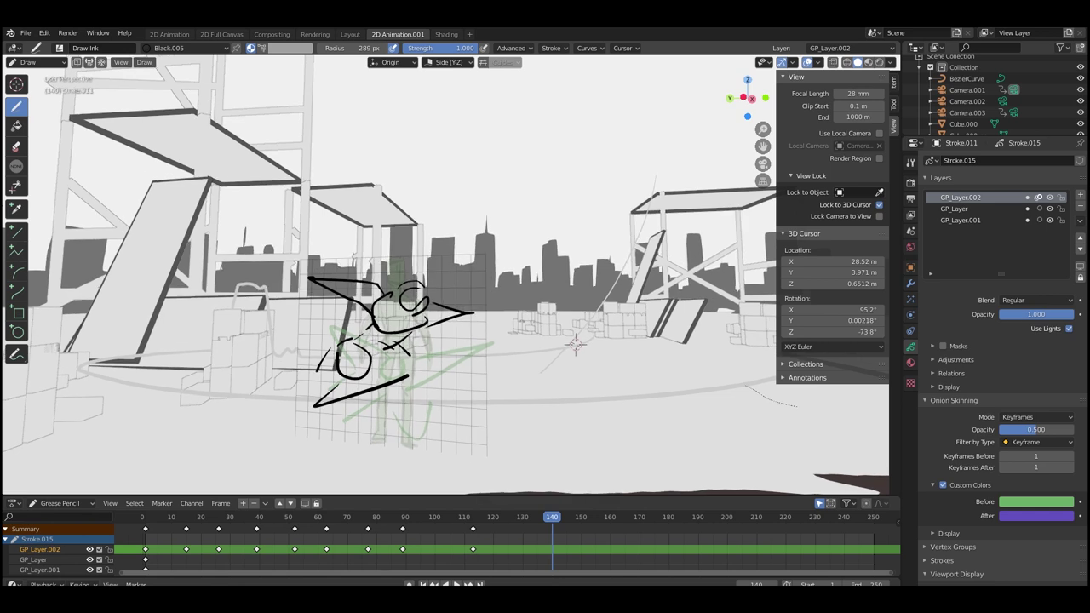
mouse_move(380, 331)
left_mouse_down()
mouse_move(389, 364)
mouse_move(412, 364)
mouse_move(386, 417)
left_mouse_up()
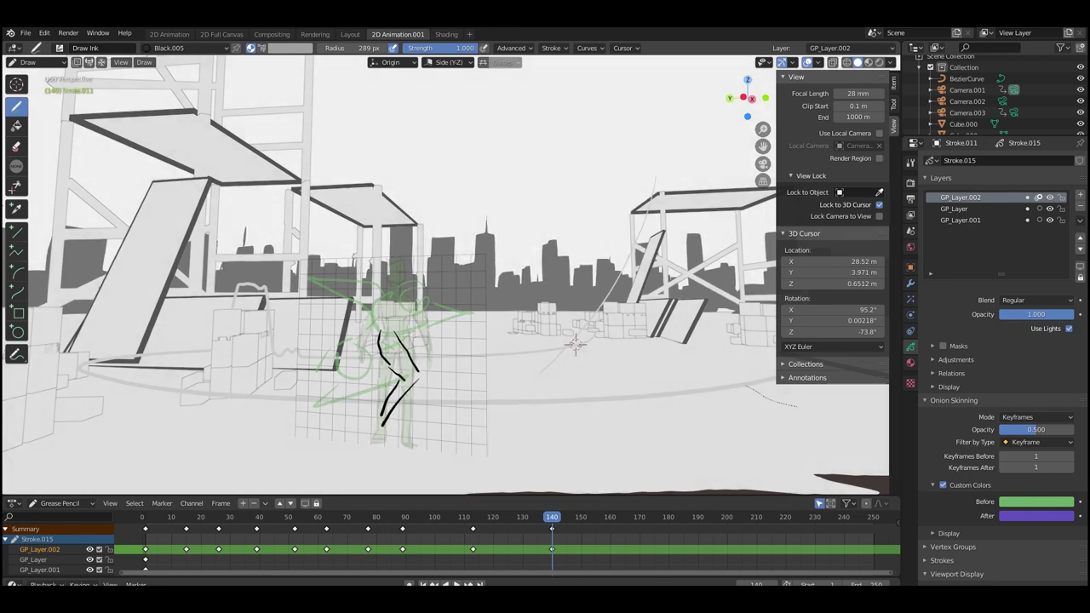
left_click_drag(368, 358, 308, 377)
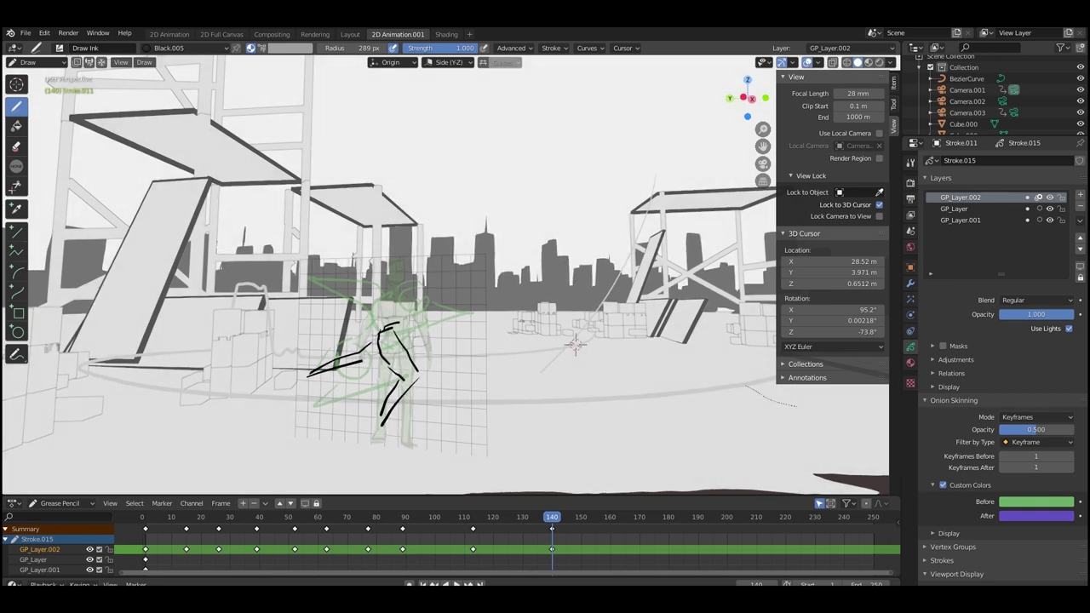
mouse_move(408, 314)
left_mouse_down()
mouse_move(425, 298)
mouse_move(444, 313)
left_mouse_up()
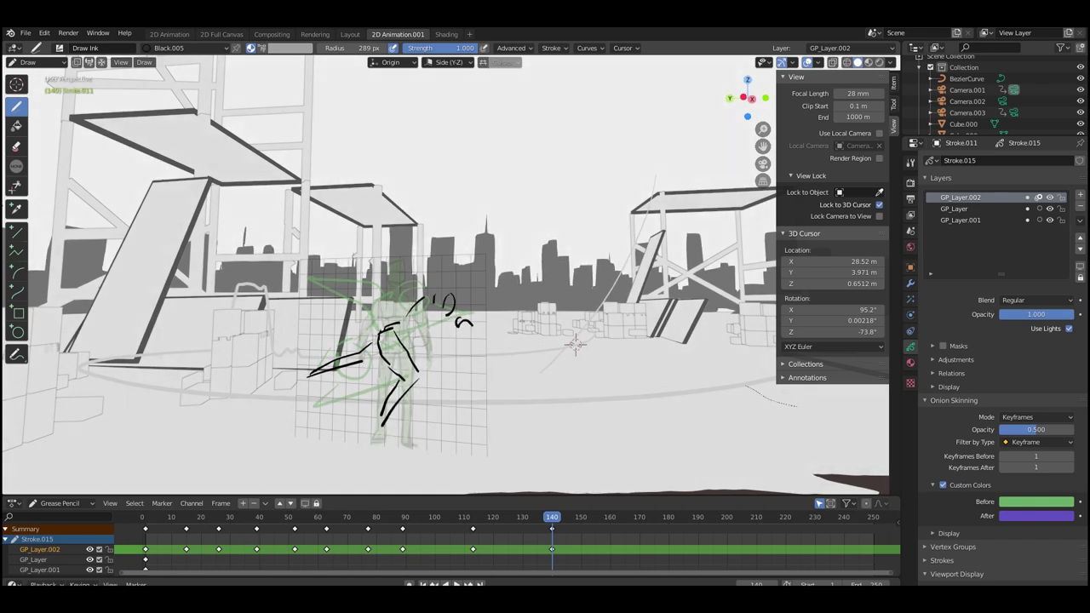
mouse_move(348, 298)
left_mouse_down()
mouse_move(424, 308)
mouse_move(431, 333)
mouse_move(421, 331)
left_mouse_up()
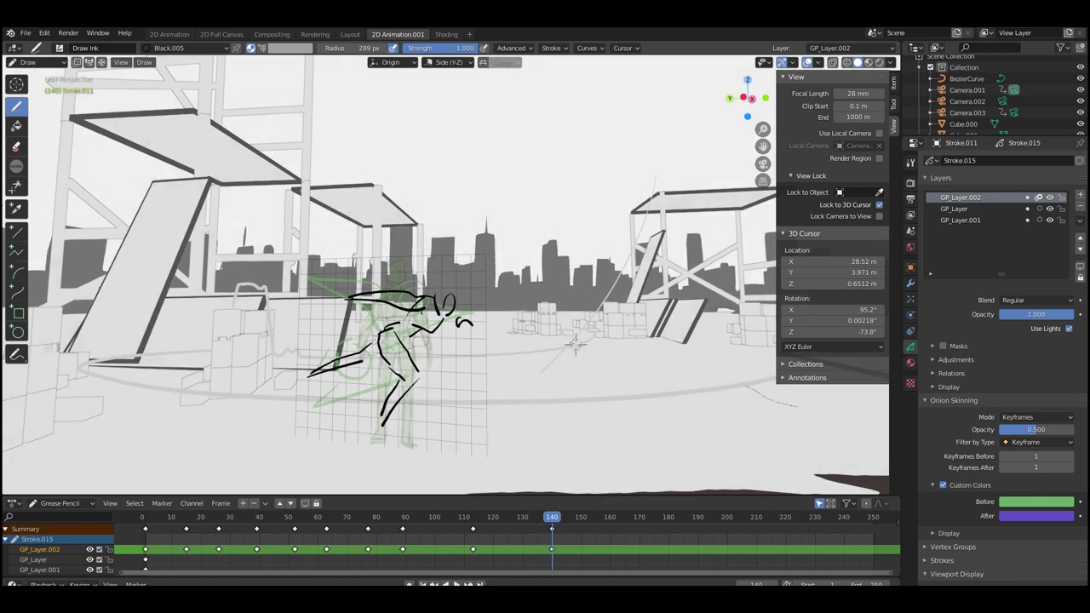
- Go to frame 20 and hide the sidebar, gizmos and overlays for an unobstructed view of the animated figure
middle_click_drag(386, 327, 372, 350)
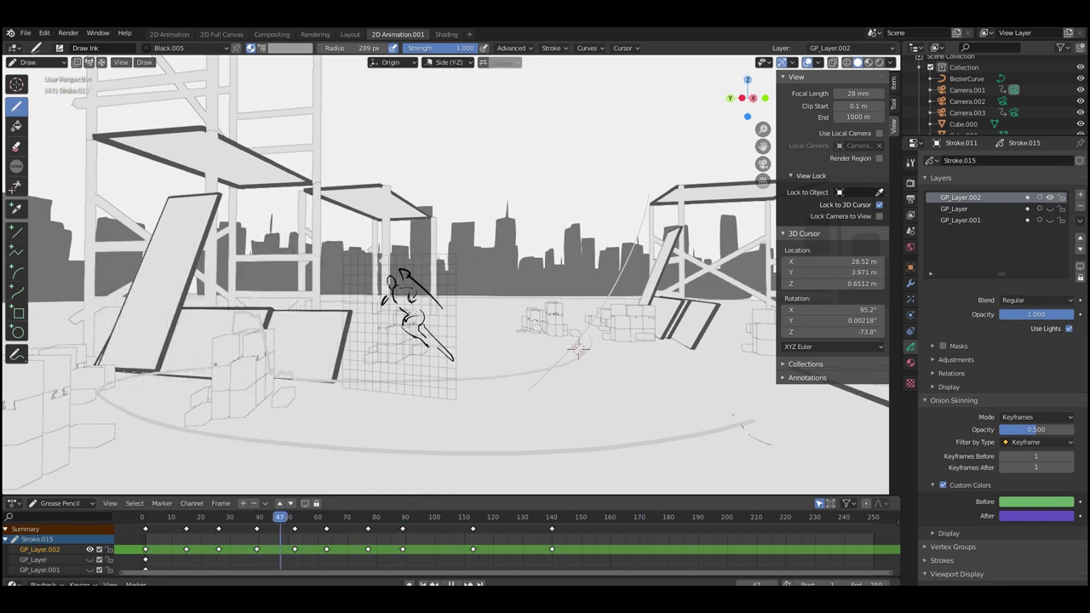
mouse_move(201, 517)
left_mouse_down()
mouse_move(159, 517)
mouse_move(201, 517)
left_mouse_up()
middle_click_drag(511, 340, 603, 344)
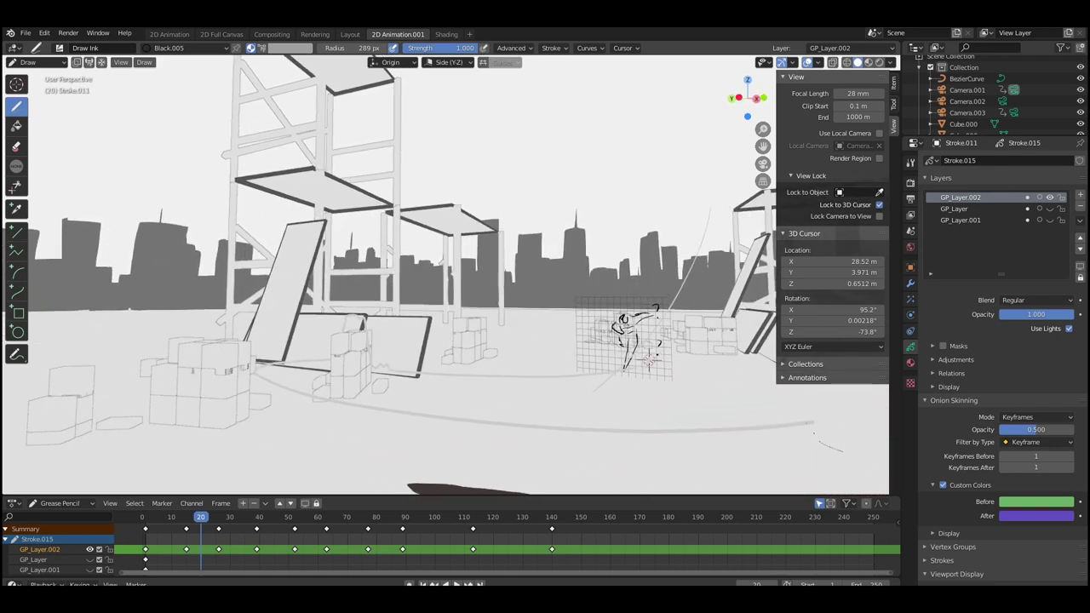
key("n")
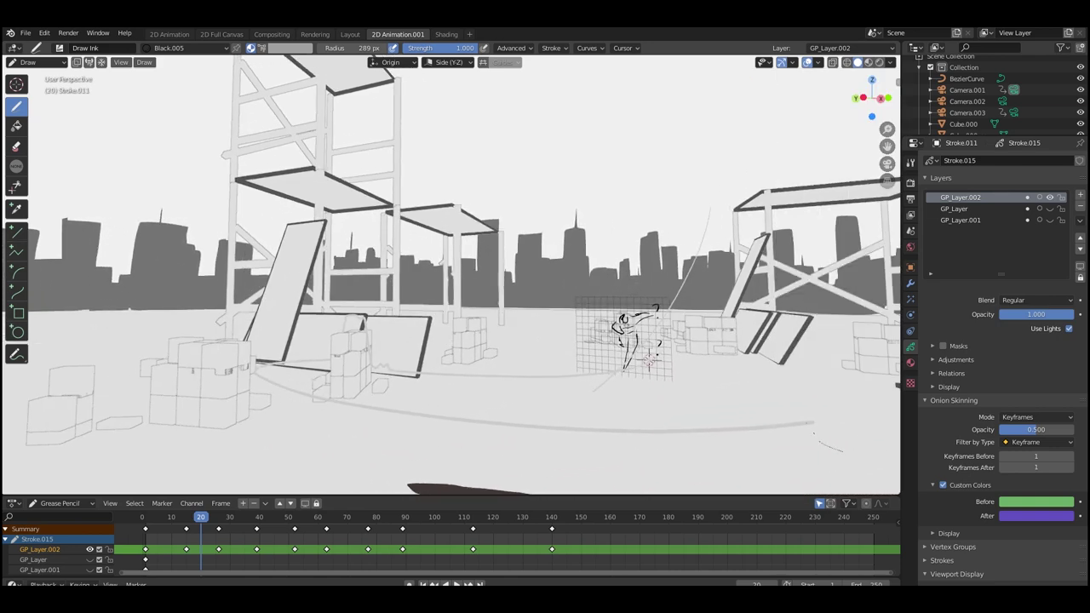
key("ctrl+grave")
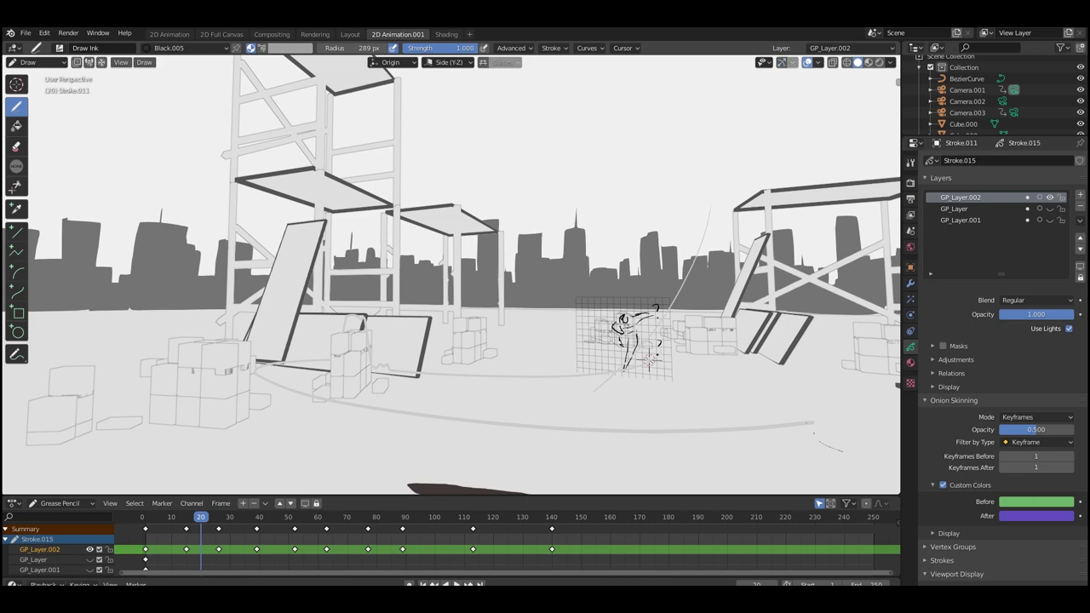
key("alt+shift+z")
mouse_move(639, 341)
middle_mouse_down()
mouse_move(606, 329)
mouse_move(685, 326)
middle_mouse_up()
scroll(606, 329, "up", 2)
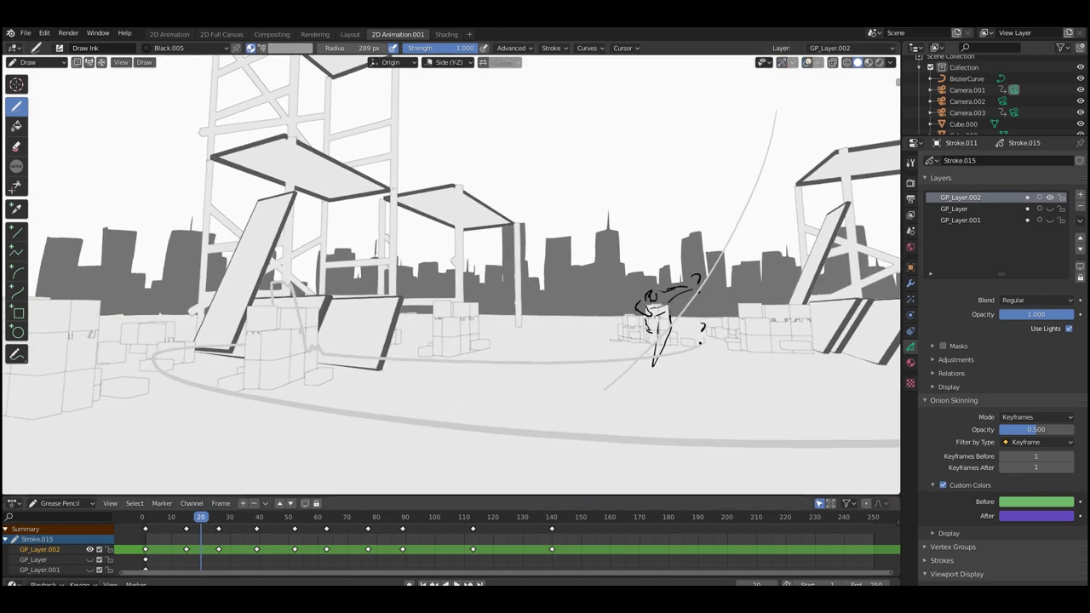
- Review the figure's motion along the path at different frames, from both close and wide viewing angles
left_click_drag(201, 517, 166, 518)
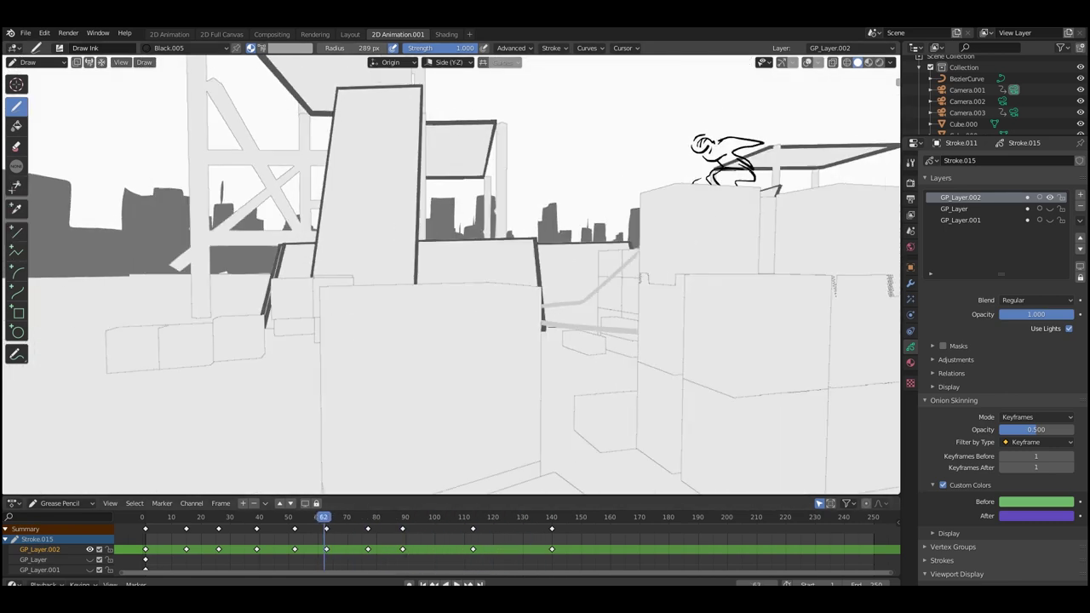
middle_click_drag(557, 306, 557, 389)
scroll(557, 388, "down", 4)
middle_click_drag(642, 388, 535, 303, "shift")
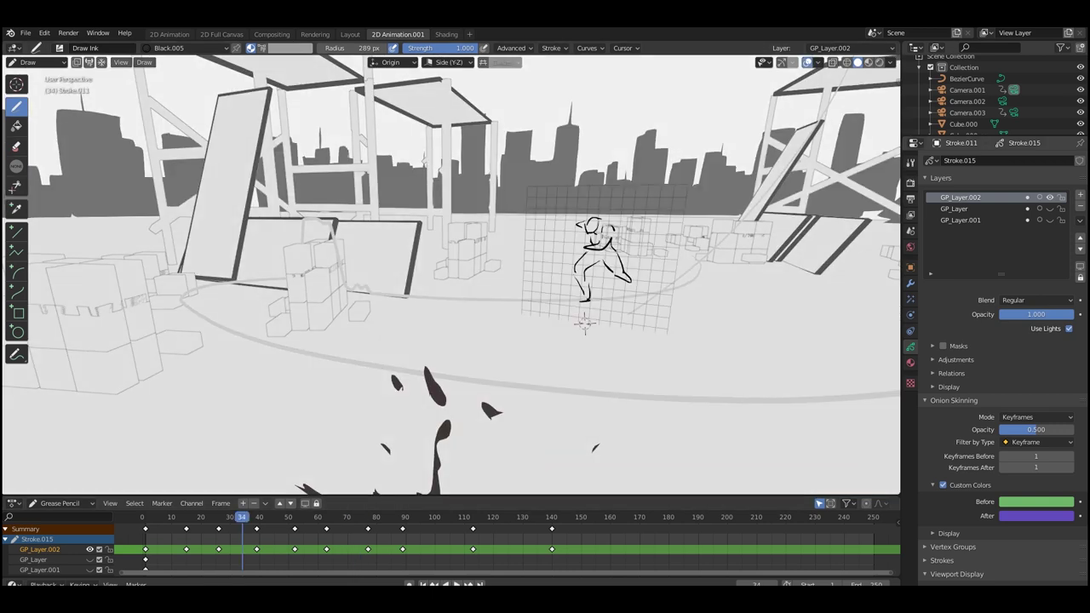
- Add the new layer GP_Layer.003, show the material settings, and go to frame 26 with the rough pose framed up close
left_click(1081, 194)
left_click(911, 362)
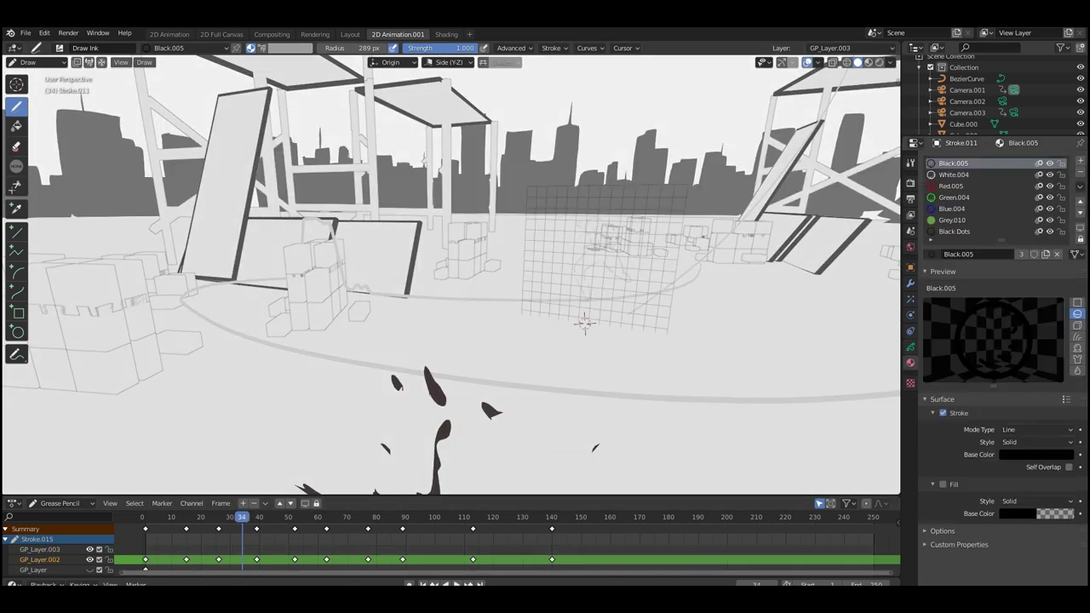
key("space")
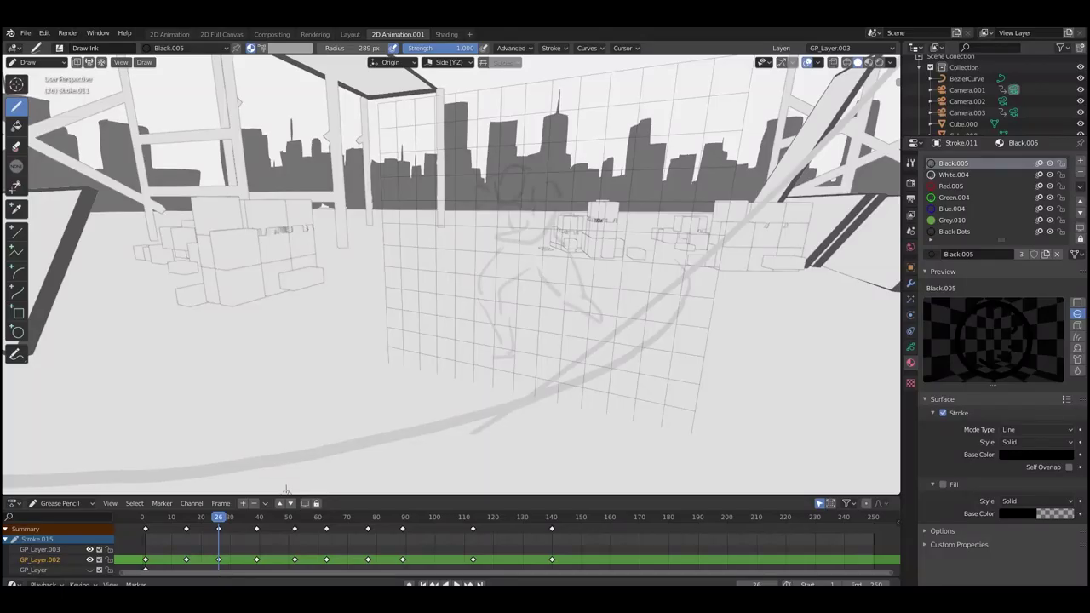
middle_click_drag(520, 400, 467, 478)
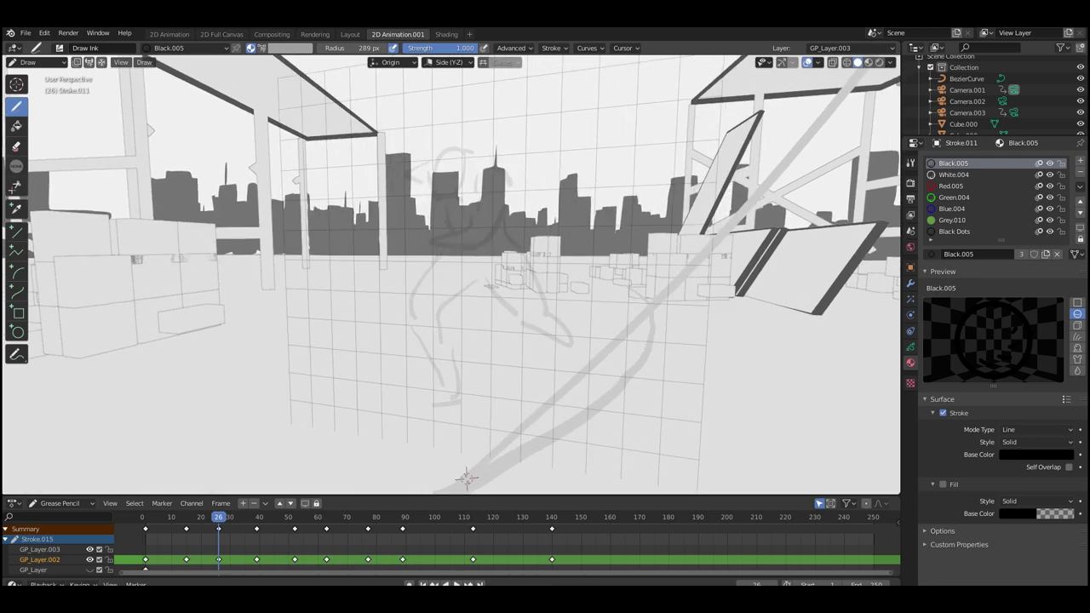
- Draw the clean figure over the frame 26 rough on GP_Layer.003, reducing the brush radius to 109 px for the head, arms, torso and legs
mouse_move(482, 200)
left_mouse_down()
mouse_move(426, 247)
mouse_move(486, 244)
left_mouse_up()
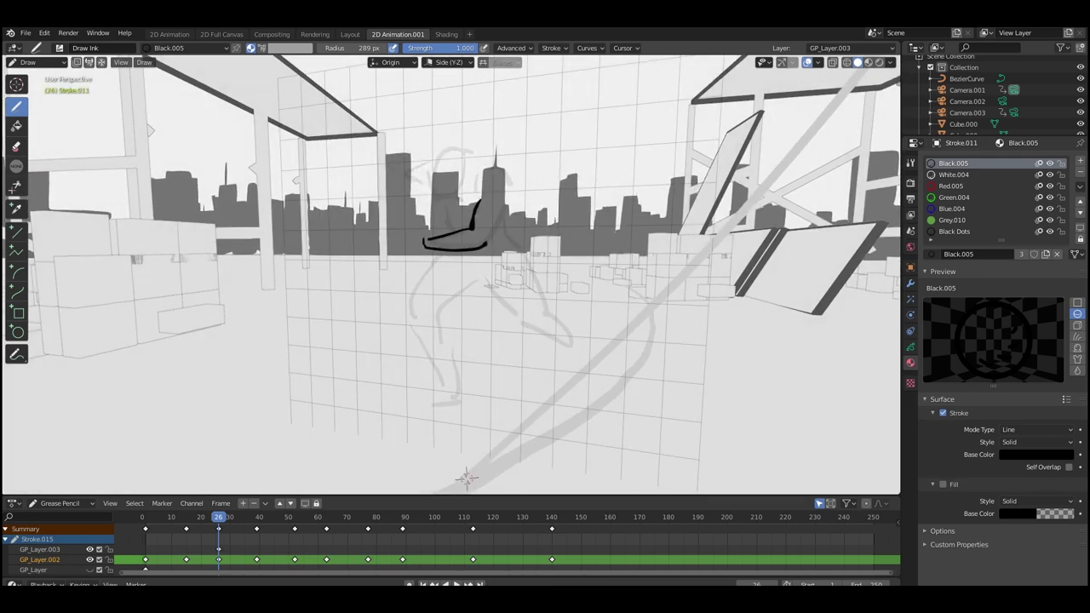
left_click_drag(499, 174, 500, 203)
left_click_drag(502, 205, 492, 232)
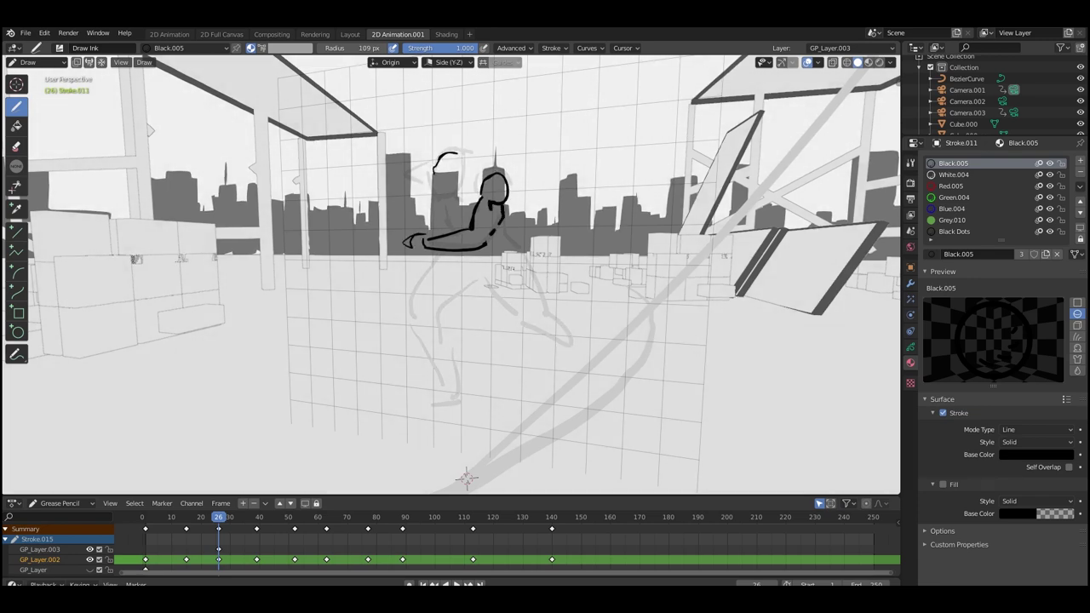
mouse_move(459, 157)
left_mouse_down()
mouse_move(451, 202)
mouse_move(468, 191)
mouse_move(440, 150)
mouse_move(490, 168)
left_mouse_up()
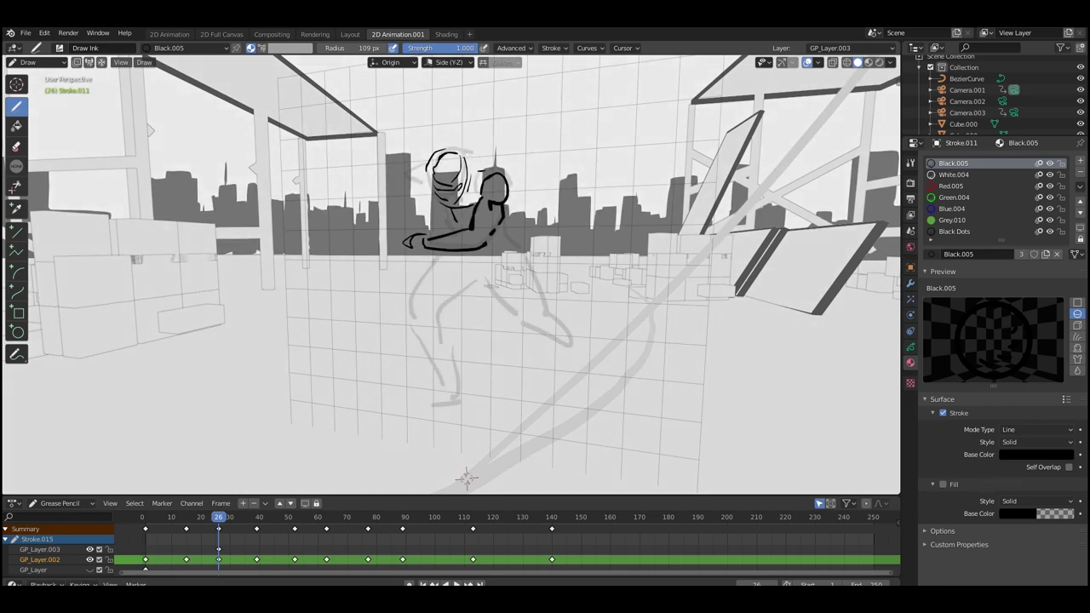
mouse_move(476, 161)
left_mouse_down()
mouse_move(490, 168)
mouse_move(504, 214)
left_mouse_up()
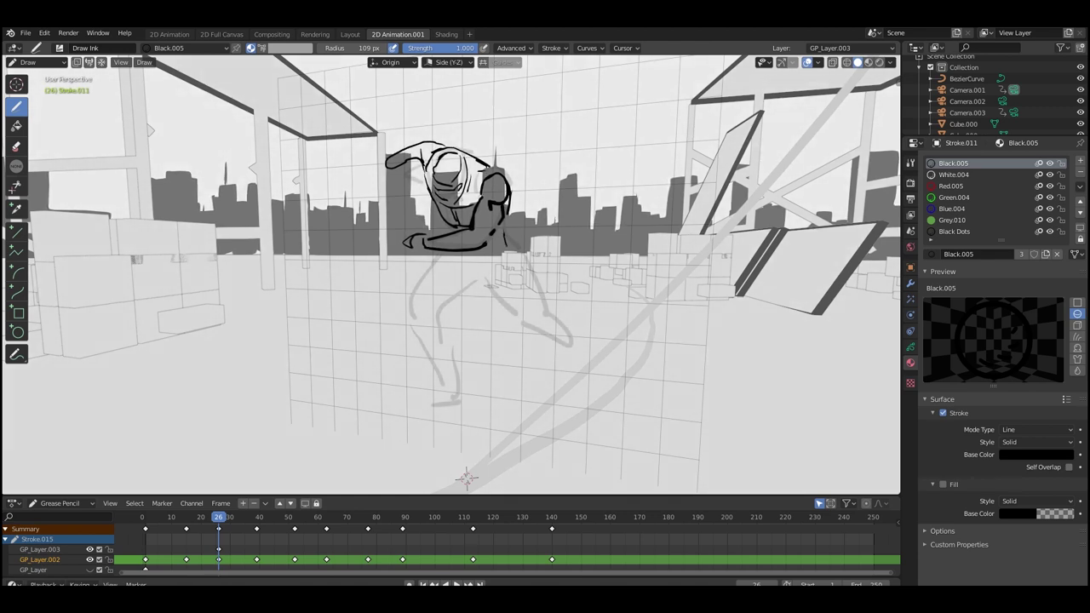
mouse_move(465, 267)
left_mouse_down()
mouse_move(477, 280)
mouse_move(412, 294)
mouse_move(445, 295)
mouse_move(417, 329)
mouse_move(455, 390)
left_mouse_up()
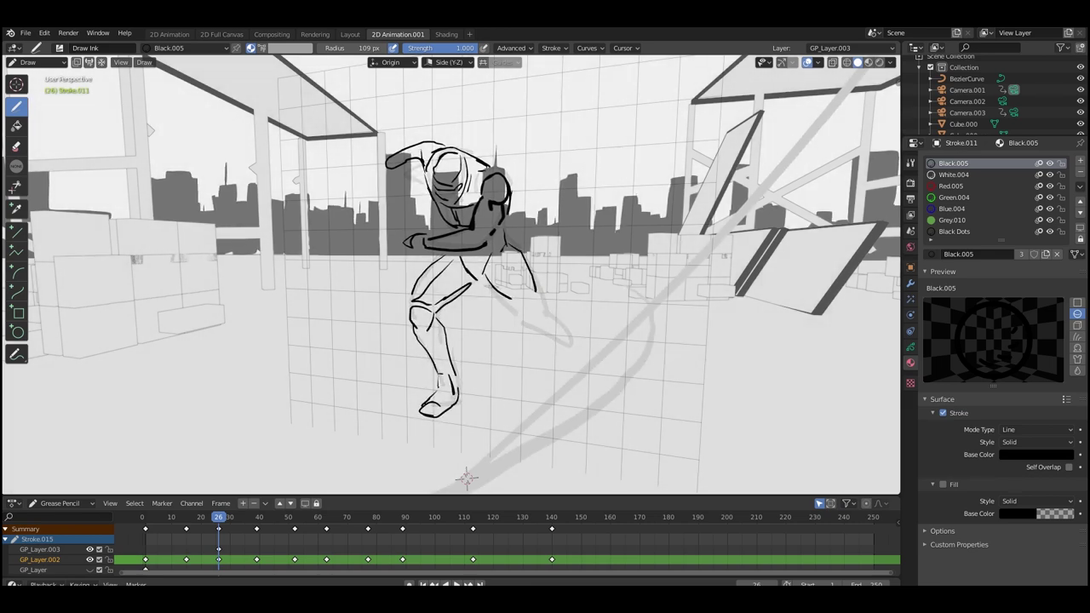
left_click_drag(535, 294, 533, 323)
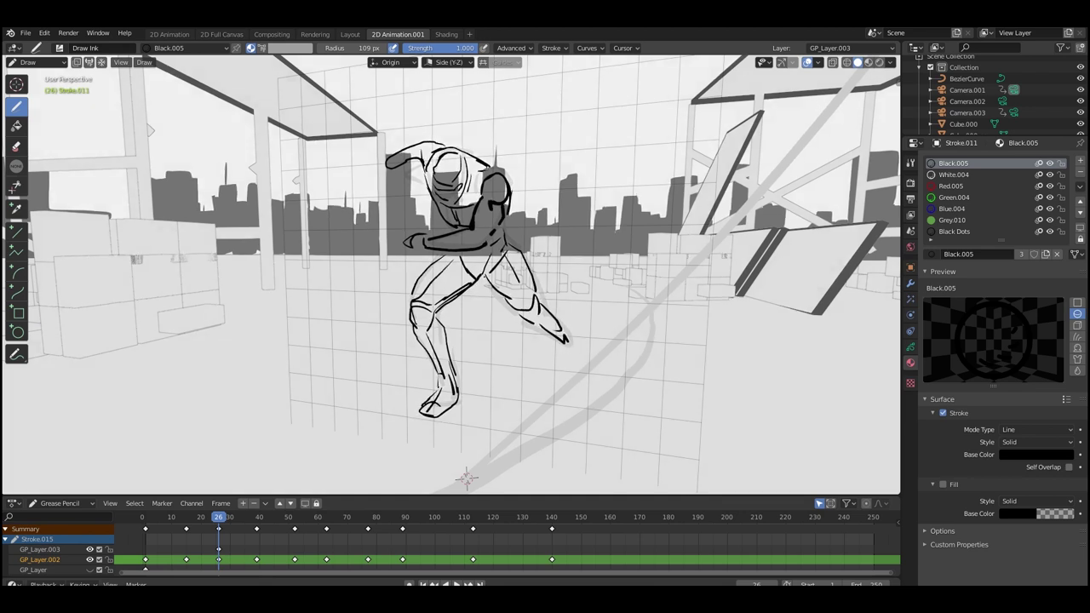
- Insert a blank keyframe at frame 39 on GP_Layer.003 and draw the clean hip and bent thigh over the rough pose
key("space")
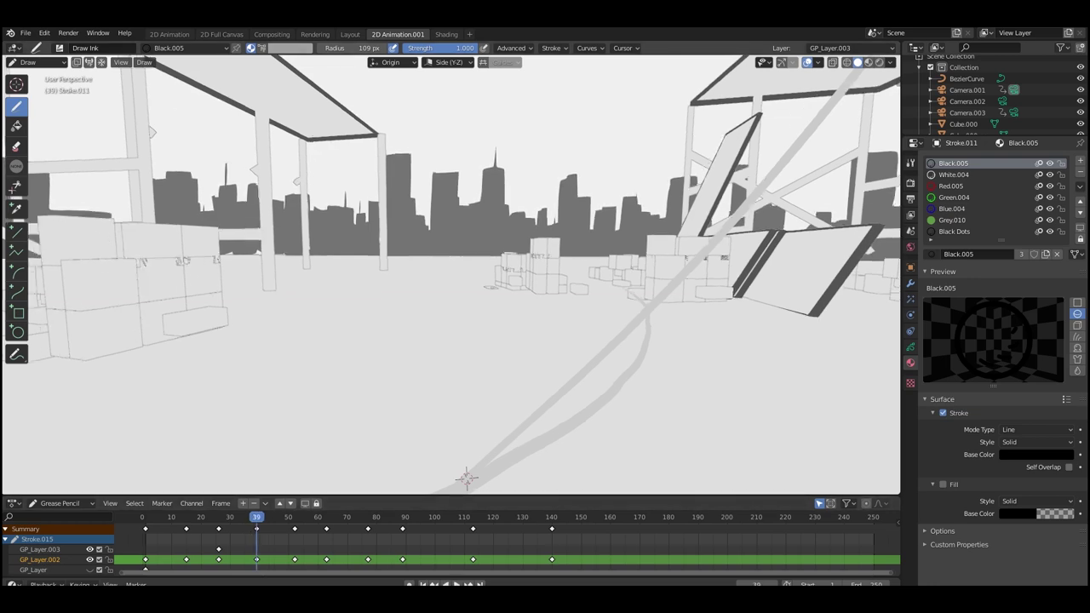
scroll(452, 274, "down", 4)
mouse_move(460, 443)
middle_mouse_down("shift")
mouse_move(508, 445)
mouse_move(608, 391)
middle_mouse_up("shift")
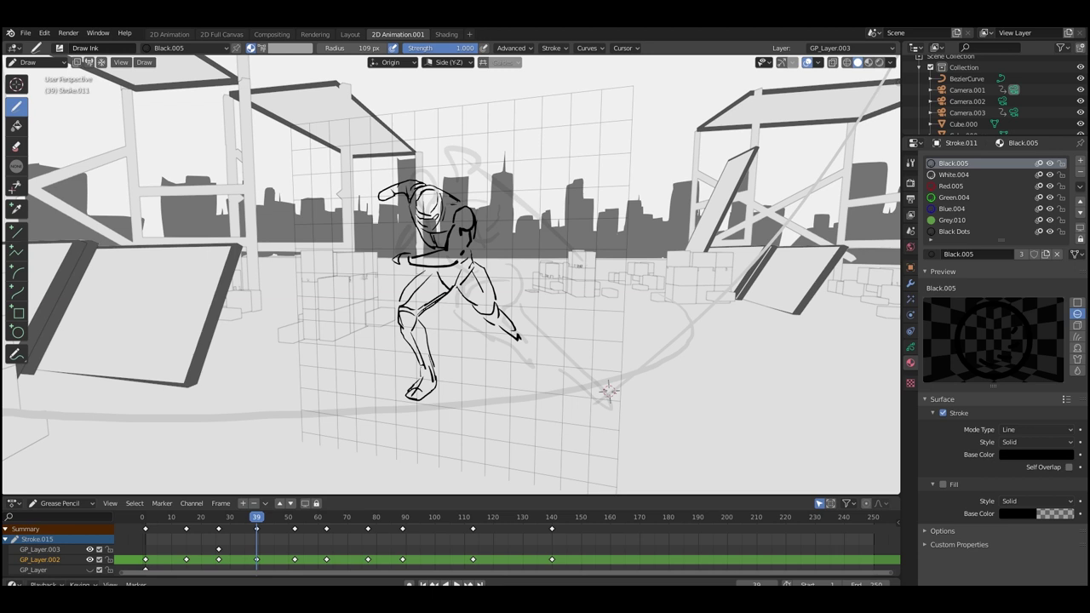
key("shift+i")
mouse_move(514, 274)
left_mouse_down()
mouse_move(511, 288)
mouse_move(474, 271)
mouse_move(448, 304)
mouse_move(463, 305)
mouse_move(451, 321)
mouse_move(463, 317)
left_mouse_up()
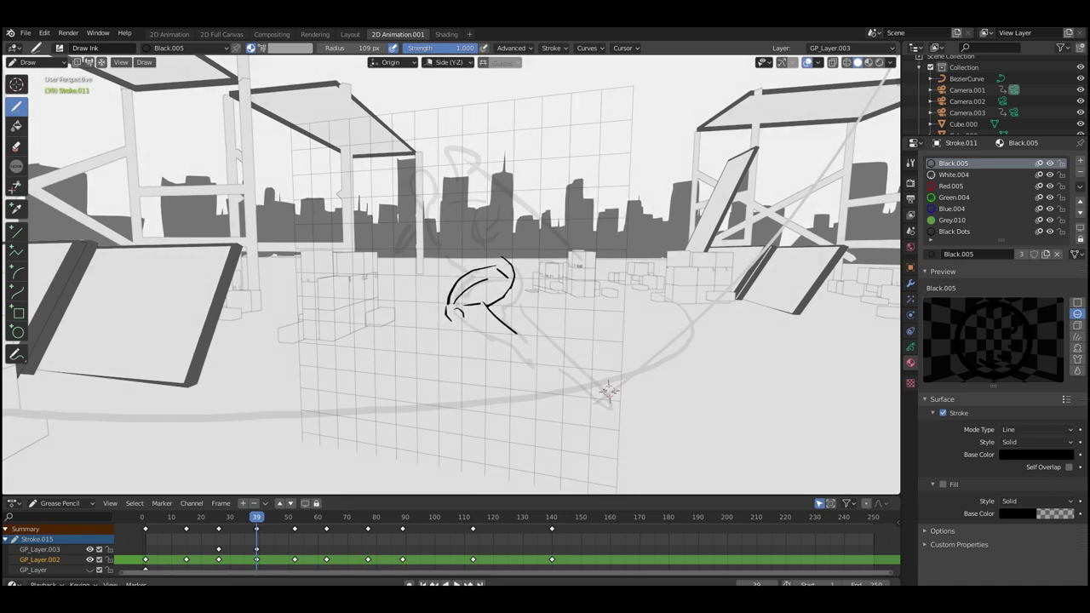
- Set the brush radius to 130 px and draw the frame 39 figure's lower legs and the foot pushing off the ground
key("f")
left_click(573, 348)
mouse_move(464, 316)
left_mouse_down()
mouse_move(495, 327)
mouse_move(533, 365)
left_mouse_up()
left_click_drag(547, 361, 606, 393)
left_click_drag(544, 348, 549, 352)
left_click_drag(594, 395, 596, 400)
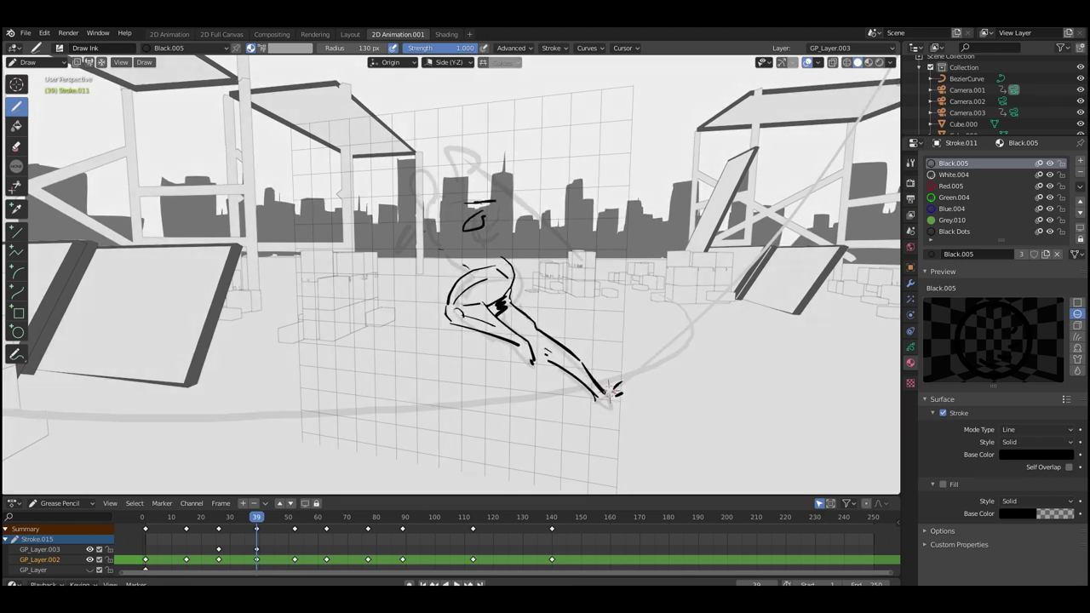
- Draw the frame 39 figure's head, torso and raised arm over the rough
mouse_move(465, 202)
left_mouse_down()
mouse_move(499, 213)
mouse_move(454, 224)
mouse_move(438, 213)
mouse_move(441, 241)
mouse_move(502, 259)
mouse_move(464, 269)
mouse_move(477, 243)
left_mouse_up()
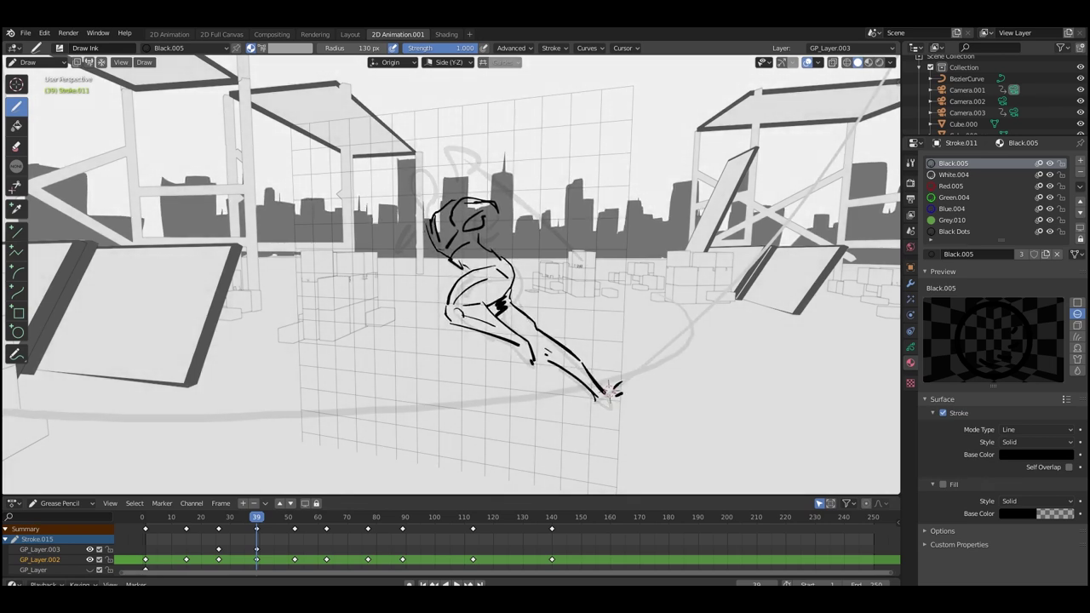
mouse_move(418, 189)
left_mouse_down()
mouse_move(439, 189)
mouse_move(427, 220)
left_mouse_up()
left_click_drag(422, 229, 410, 242)
- Insert a blank keyframe at frame 52 on GP_Layer.003 and draw the leaping figure's hips, thigh and lower leg over the rough
key("space")
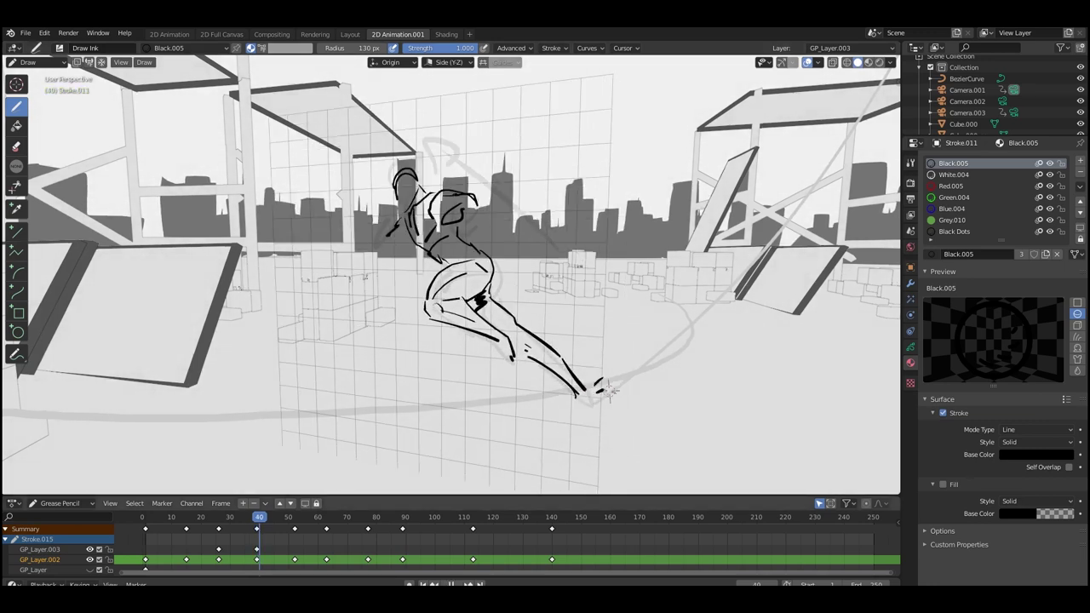
middle_click_drag(613, 390, 713, 406)
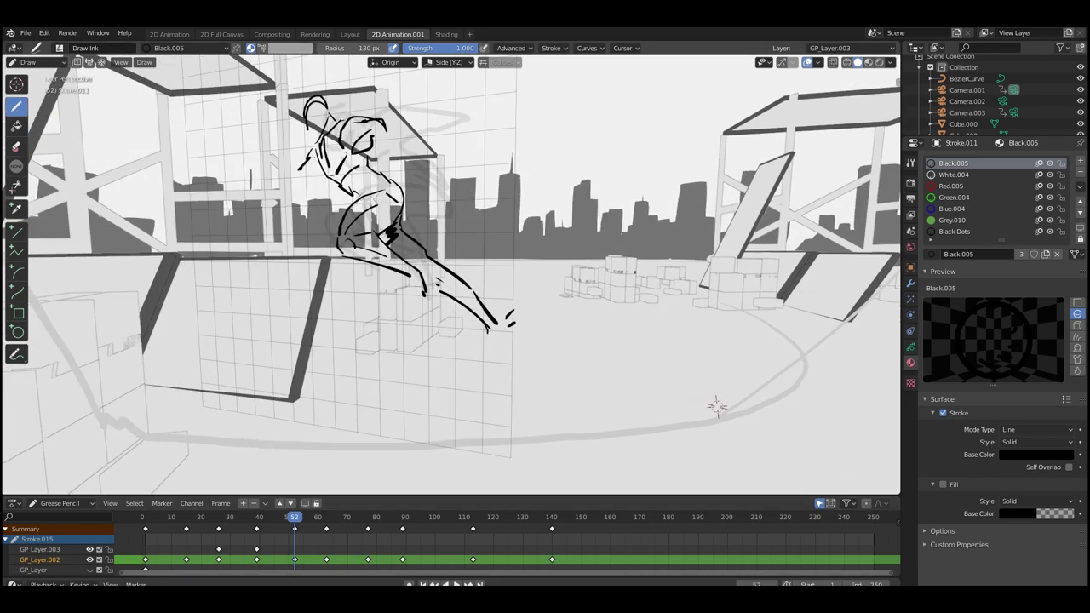
key("shift+i")
mouse_move(376, 185)
left_mouse_down()
mouse_move(426, 188)
mouse_move(441, 213)
mouse_move(413, 220)
mouse_move(381, 205)
mouse_move(436, 202)
left_mouse_up()
mouse_move(361, 203)
left_mouse_down()
mouse_move(368, 224)
mouse_move(377, 212)
mouse_move(396, 216)
left_mouse_up()
left_click_drag(419, 271, 427, 285)
left_click_drag(414, 242, 431, 282)
left_click_drag(427, 167, 439, 184)
- Draw the frame 52 figure's shoulders, outstretched arm and curved back
mouse_move(405, 149)
left_mouse_down()
mouse_move(395, 152)
mouse_move(394, 133)
left_mouse_up()
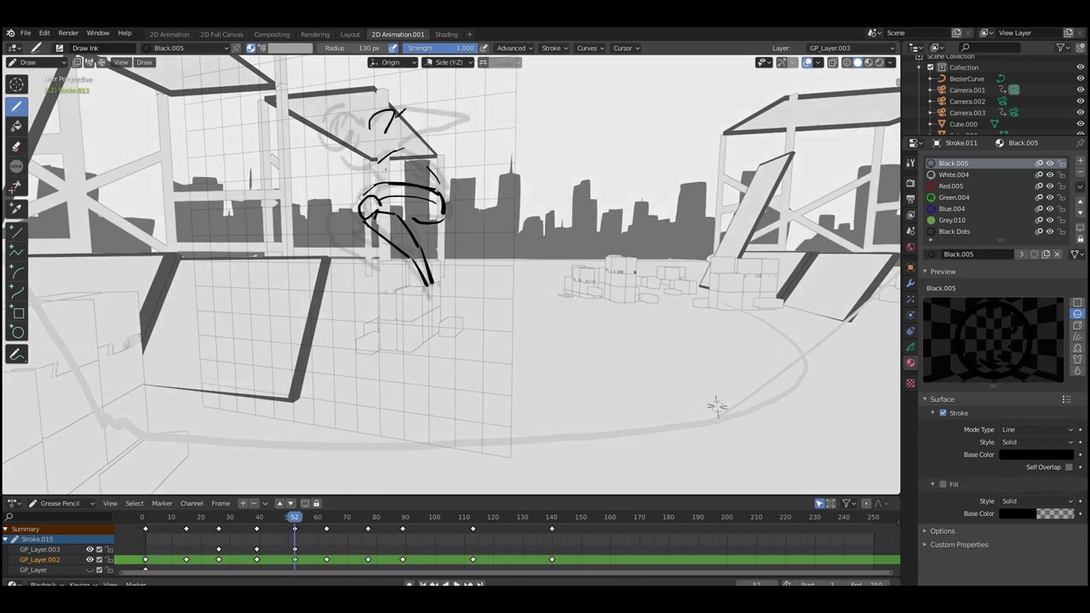
left_click_drag(434, 121, 479, 125)
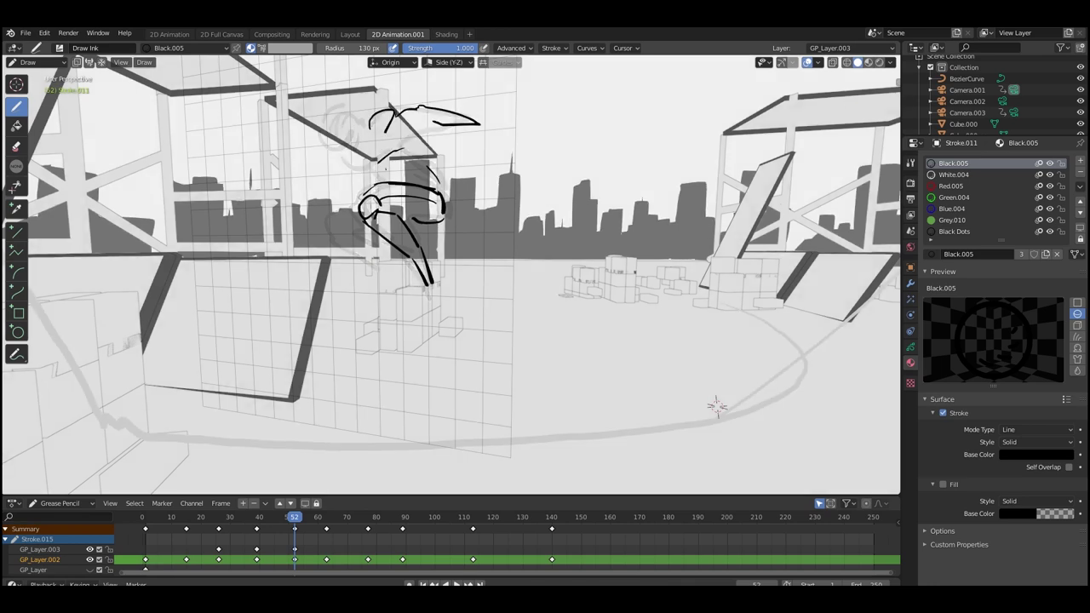
mouse_move(417, 111)
left_mouse_down()
mouse_move(422, 121)
mouse_move(392, 145)
mouse_move(351, 162)
left_mouse_up()
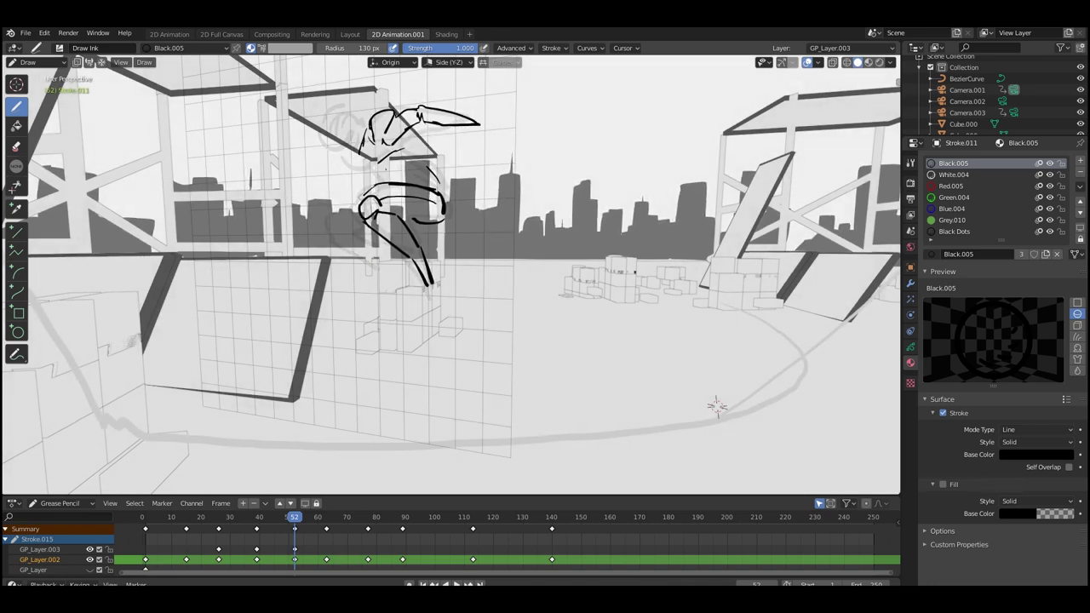
left_click_drag(409, 154, 434, 186)
- Draw the frame 52 figure's second leg and its head, then add short motion marks behind the hips
mouse_move(373, 170)
left_mouse_down()
mouse_move(391, 179)
mouse_move(338, 229)
mouse_move(403, 280)
left_mouse_up()
left_click_drag(384, 247, 403, 279)
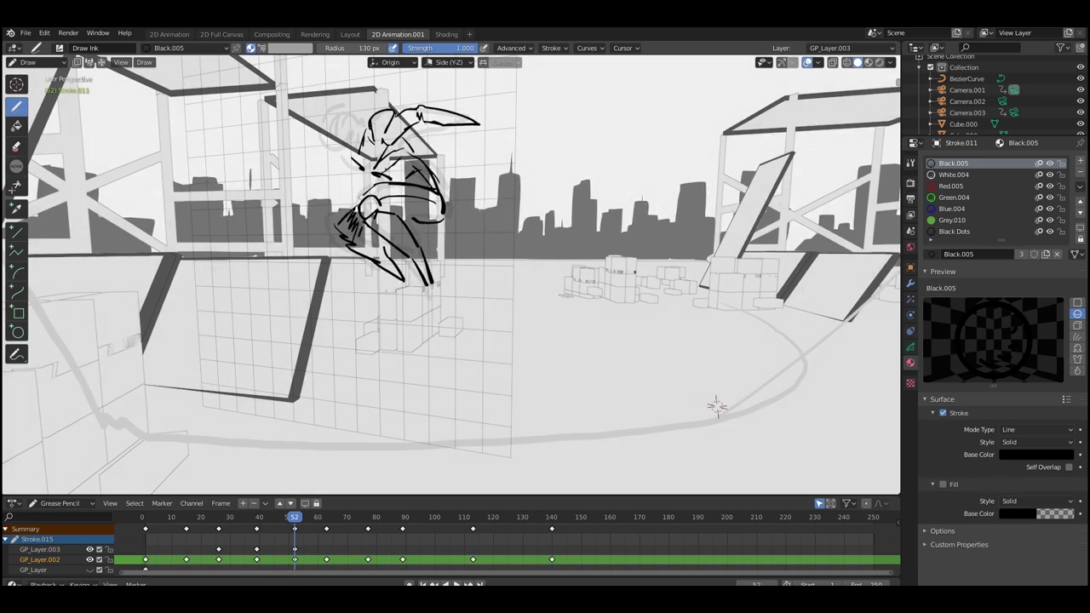
left_click_drag(341, 118, 332, 136)
left_click_drag(359, 117, 351, 138)
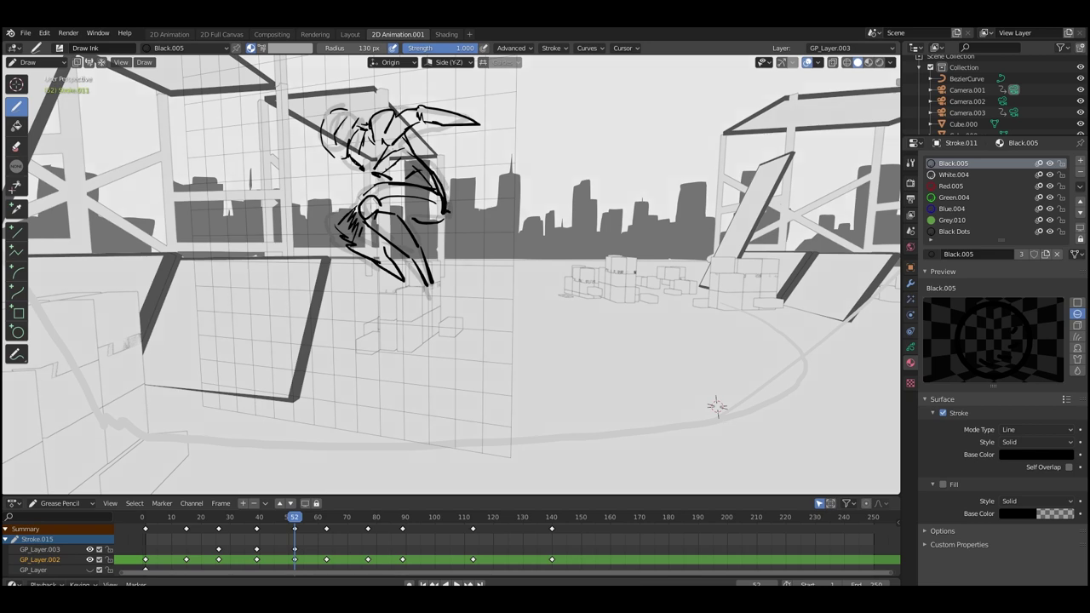
mouse_move(445, 211)
left_mouse_down()
mouse_move(444, 223)
mouse_move(482, 218)
left_mouse_up()
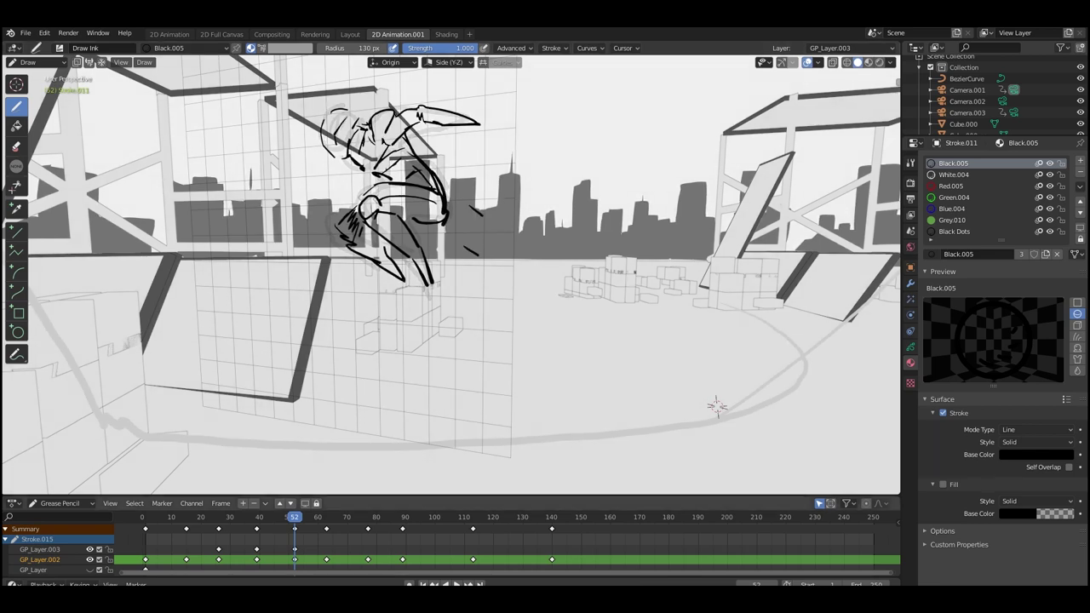
- Go to frame 63 with the rough pose in view and draw the clean landing figure's legs down to the foot on the blocks
key("Up")
middle_click_drag(451, 274, 552, 266, "shift")
middle_click_drag(818, 398, 849, 414)
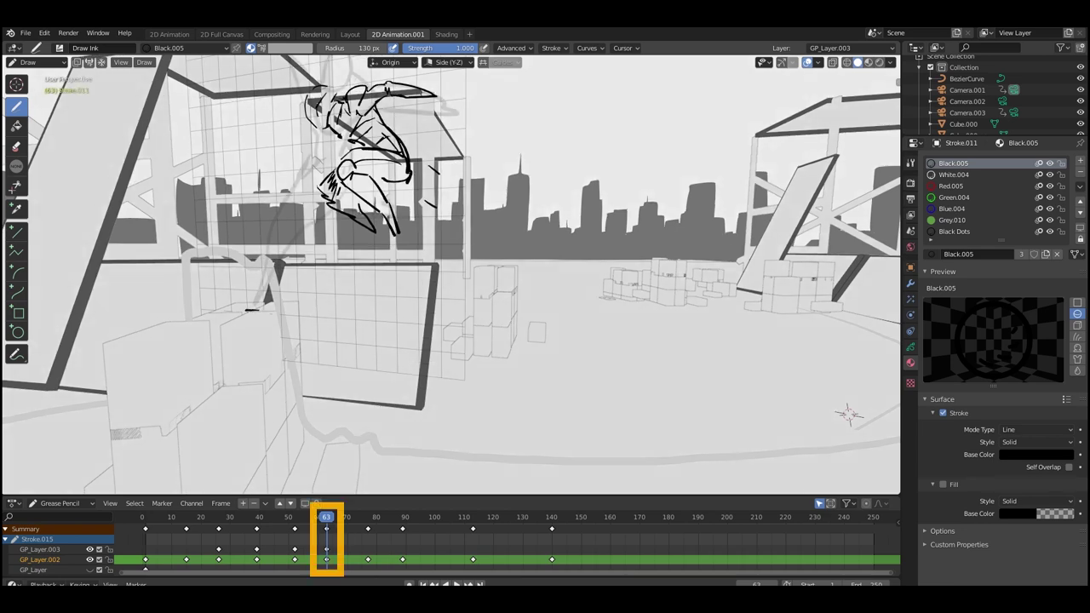
mouse_move(290, 231)
left_mouse_down()
mouse_move(263, 259)
mouse_move(249, 305)
left_mouse_up()
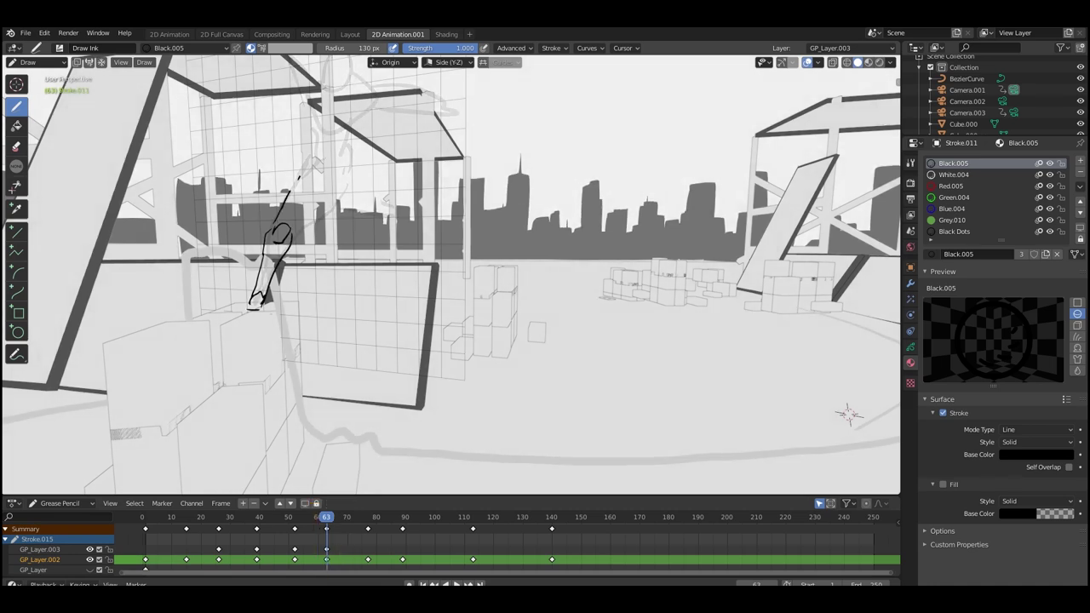
left_click_drag(317, 198, 320, 254)
left_click_drag(361, 163, 350, 204)
left_click_drag(313, 266, 325, 254)
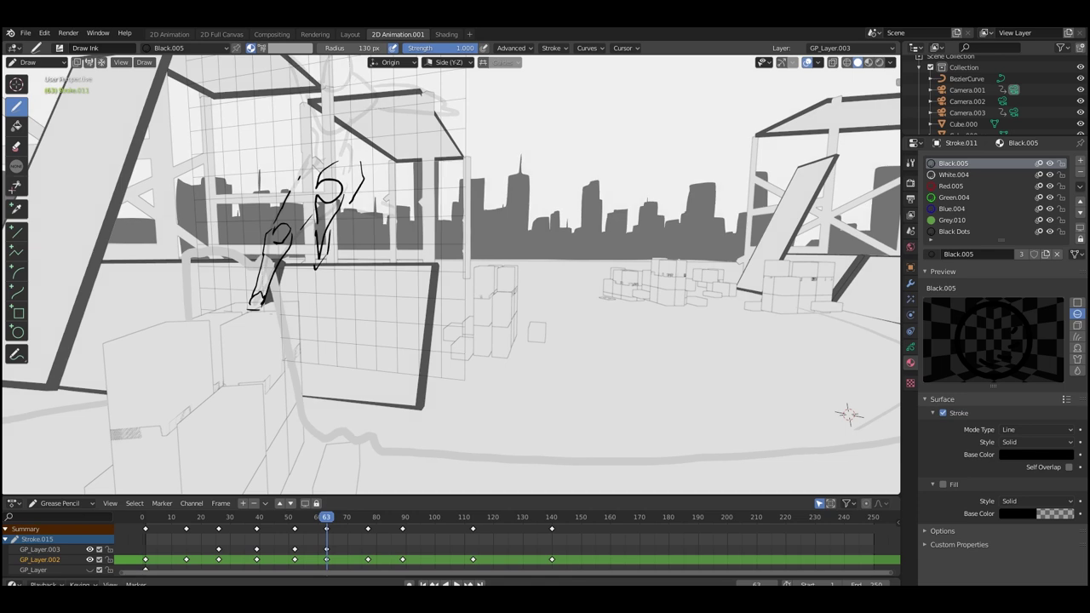
- Draw the frame 63 figure's hips, torso, head and arms over the rough
middle_click_drag(340, 222, 340, 255, "shift")
mouse_move(353, 186)
left_mouse_down()
mouse_move(339, 204)
mouse_move(316, 191)
left_mouse_up()
left_click_drag(313, 136, 325, 162)
mouse_move(332, 104)
left_mouse_down()
mouse_move(341, 134)
mouse_move(330, 148)
mouse_move(356, 137)
left_mouse_up()
mouse_move(356, 122)
left_mouse_down()
mouse_move(373, 134)
mouse_move(346, 165)
mouse_move(355, 187)
mouse_move(311, 192)
left_mouse_up()
left_click_drag(320, 111, 309, 128)
mouse_move(374, 126)
left_mouse_down()
mouse_move(473, 139)
mouse_move(375, 149)
left_mouse_up()
left_click_drag(276, 77, 319, 95)
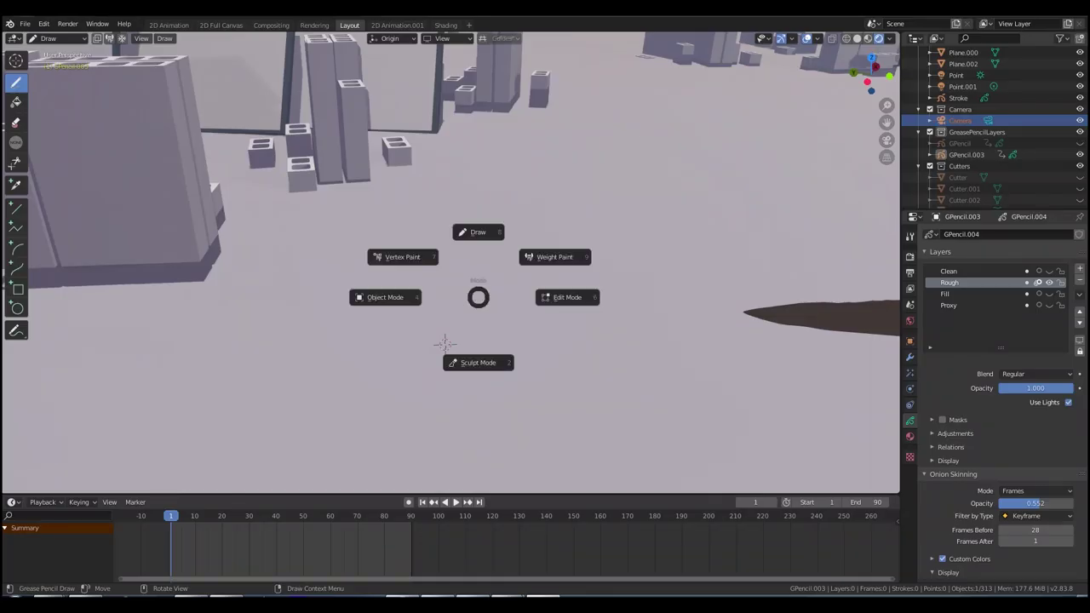
- Switch to Object Mode, add a new camera to the scene, and raise it along the Z axis
left_click(385, 298)
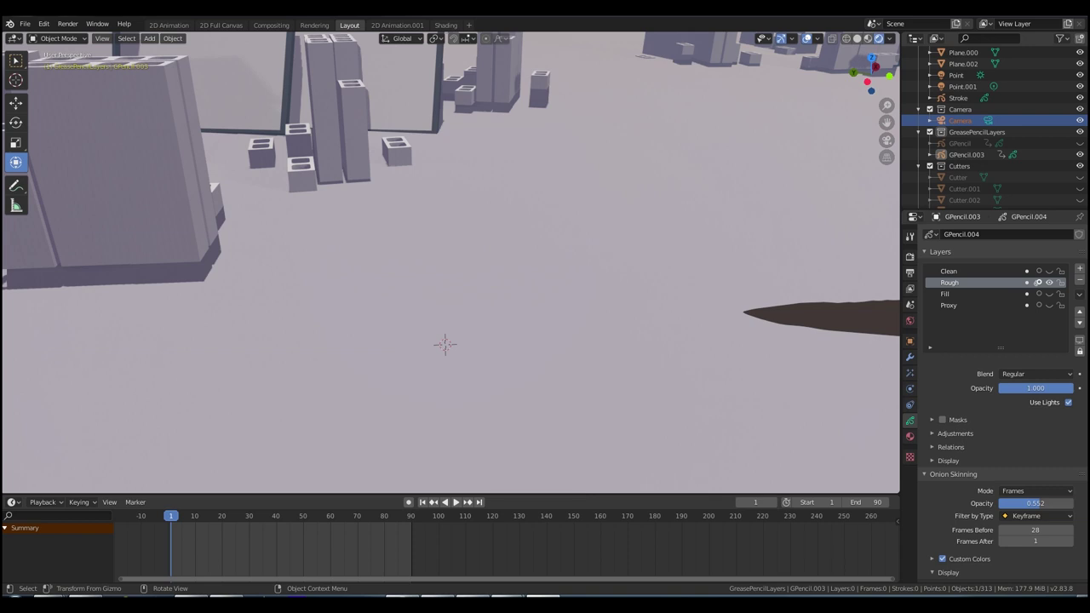
key("shift+a")
mouse_move(430, 317)
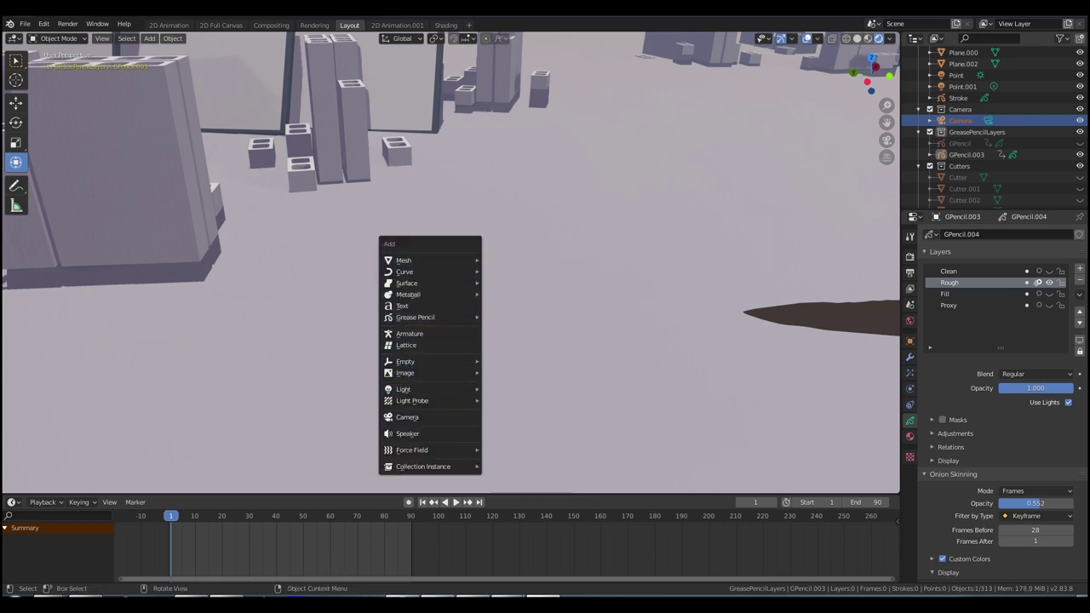
left_click(409, 418)
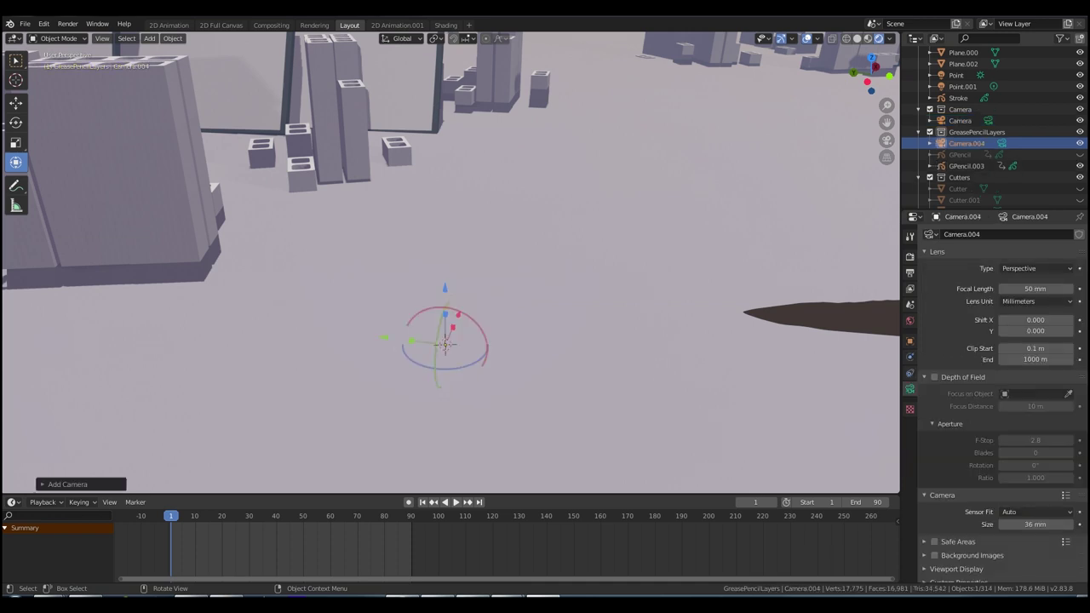
key("g")
left_click_drag(445, 288, 445, 148)
- Look through the scene camera and, with Lock Camera to View enabled, orbit it to reframe the set and running path
middle_click_drag(445, 343, 445, 343)
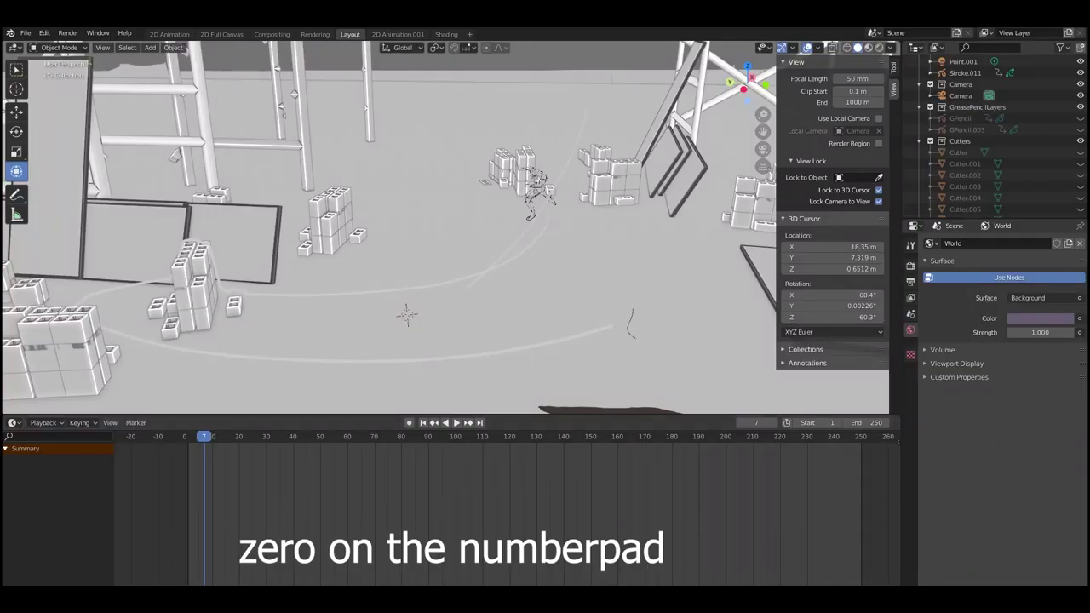
middle_click_drag(407, 315, 410, 315)
key("KP_0")
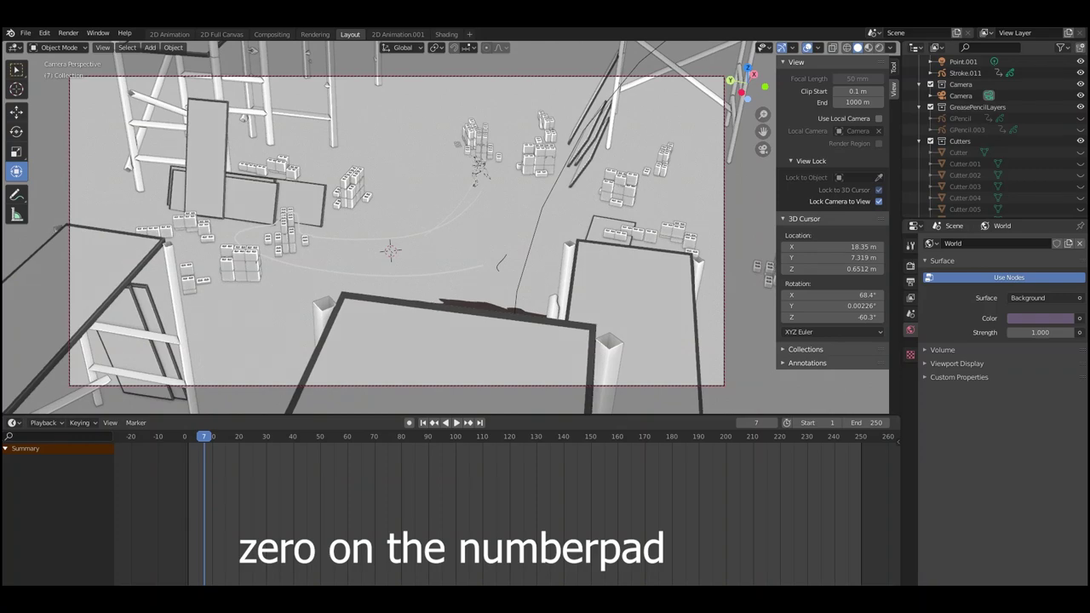
middle_click_drag(410, 316, 348, 313)
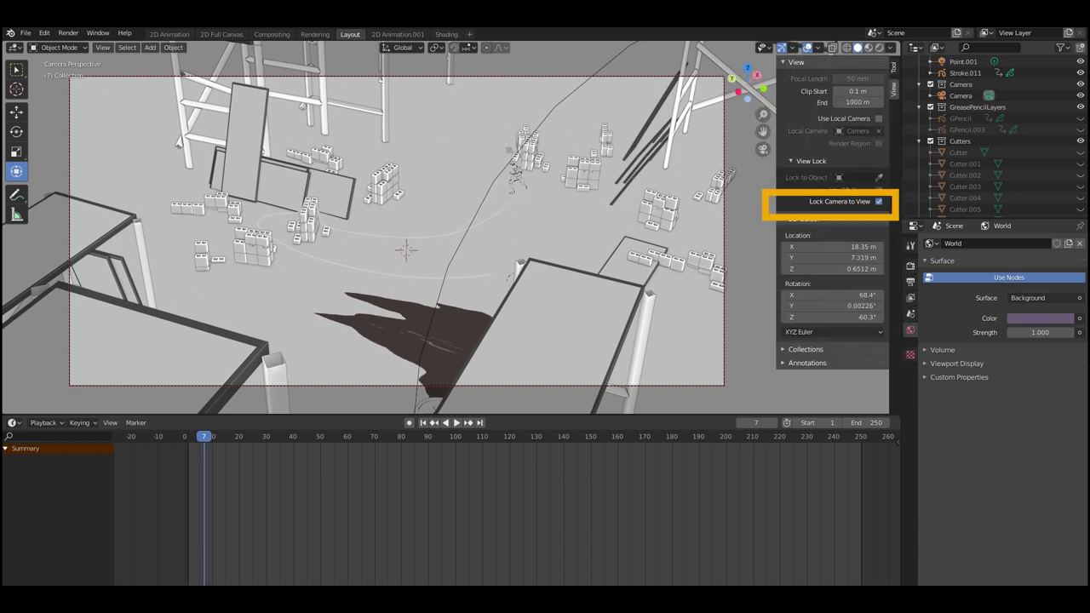
- Lock the camera to the view and reframe it to a low angle with the swinging figure in shot
mouse_move(407, 251)
middle_mouse_down()
mouse_move(460, 253)
mouse_move(400, 254)
middle_mouse_up()
key("KP_0")
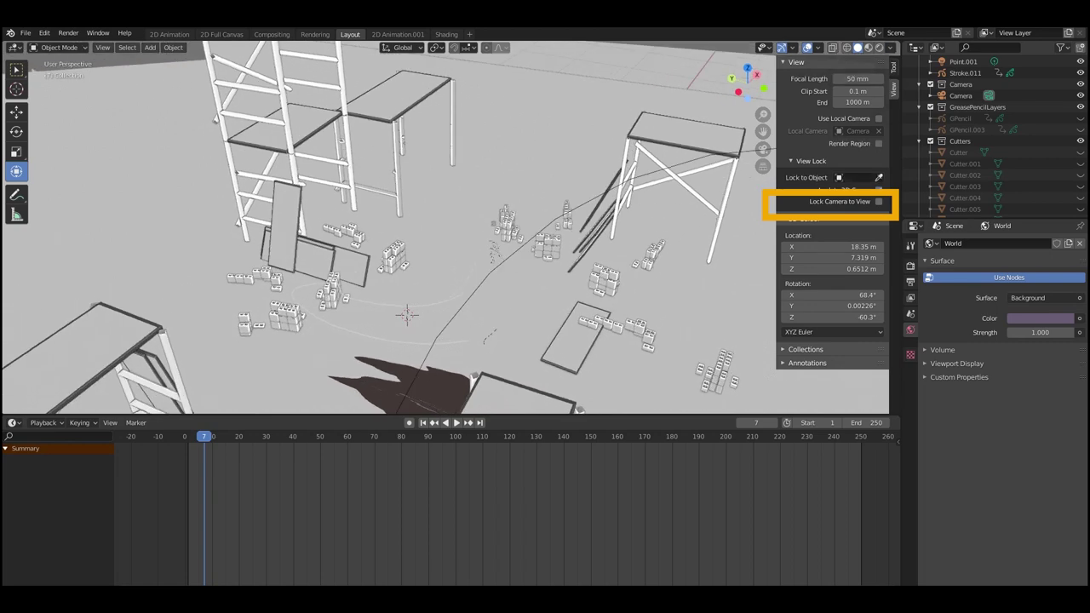
scroll(389, 228, "up", 4)
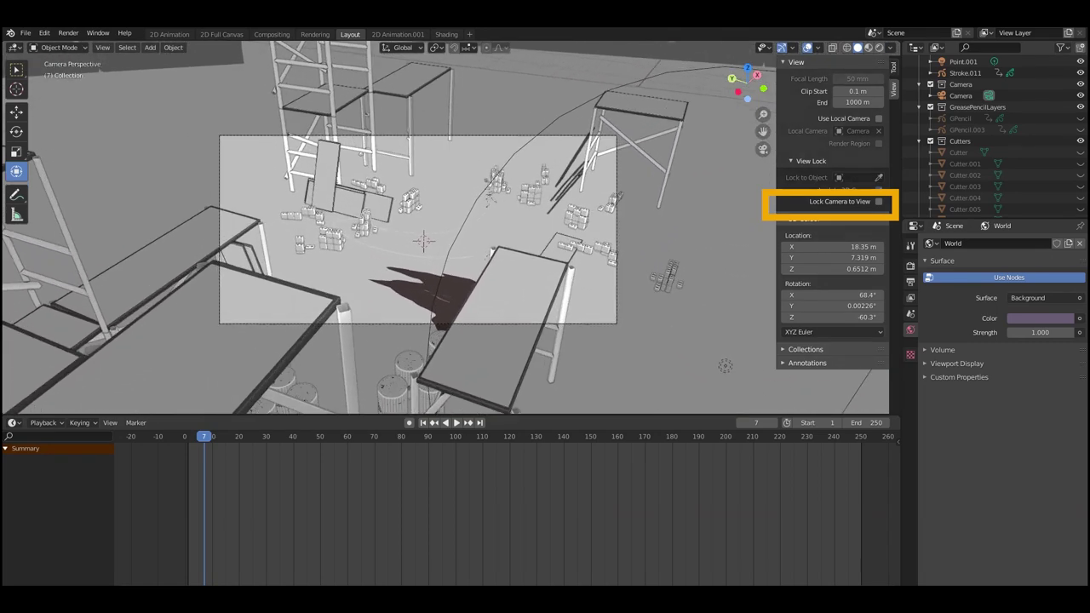
scroll(390, 228, "up", 1)
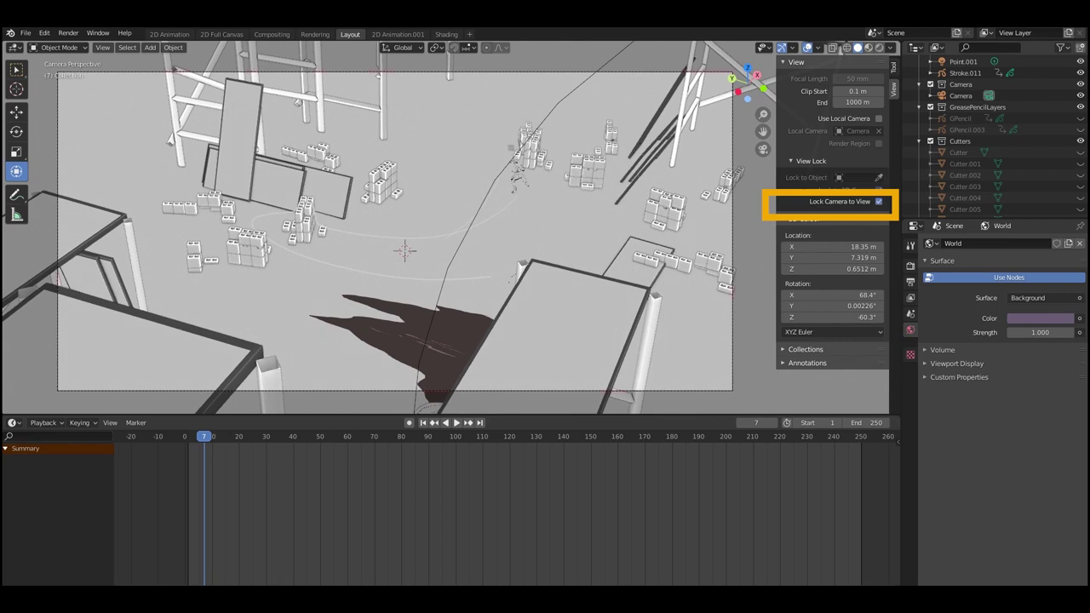
scroll(396, 231, "up", 6)
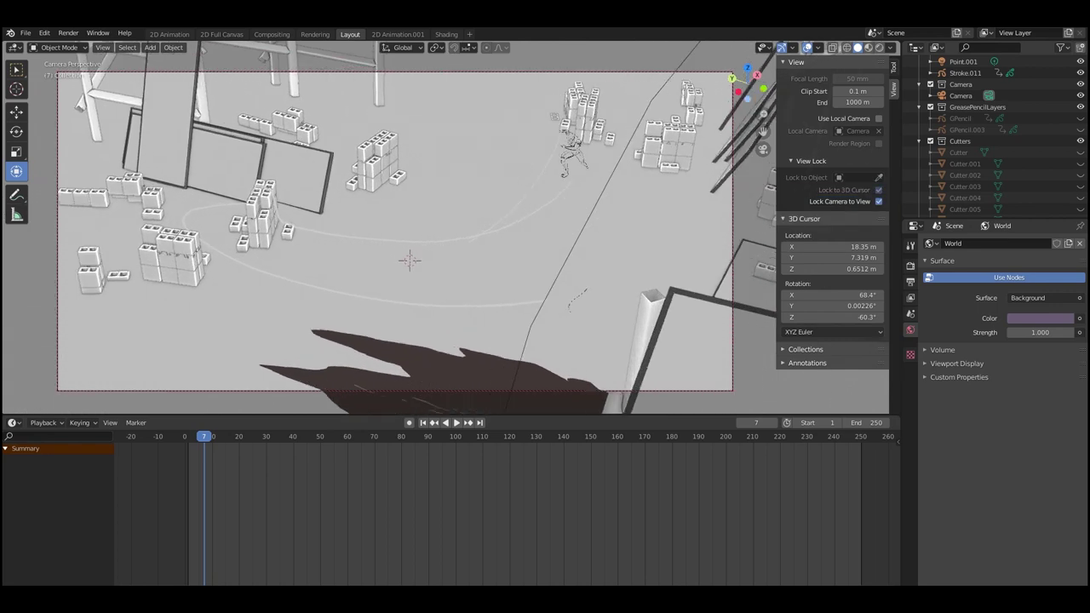
middle_click_drag(396, 231, 439, 135)
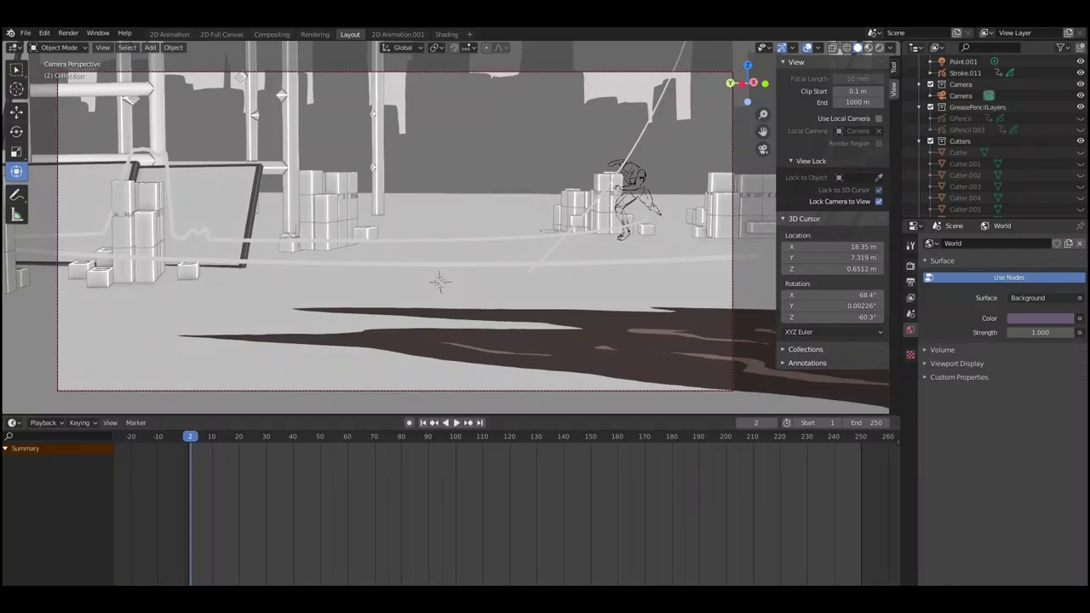
- Select the Camera object and insert a transform keyframe for it at frame 2
key("i")
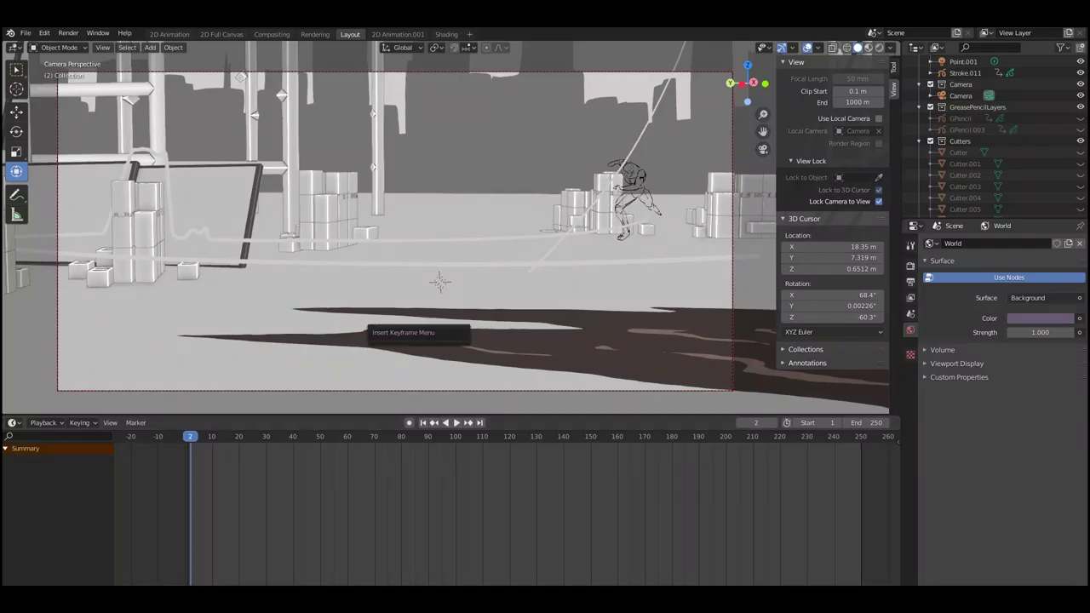
key("Escape")
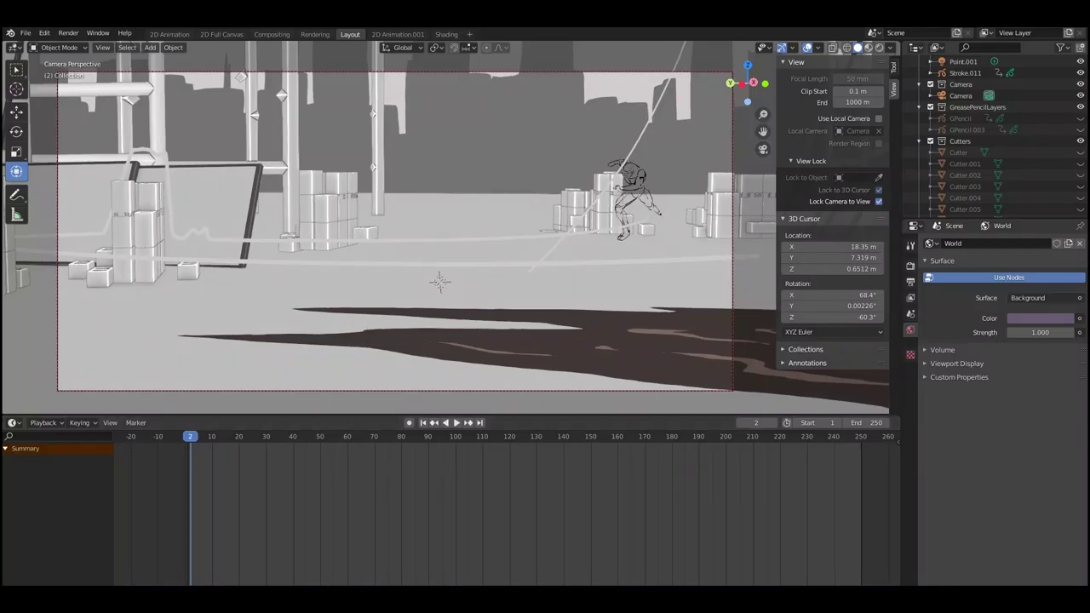
left_click(961, 95)
key("i")
key("Return")
- Reframe the camera at frame 60 so it follows the figure, and insert a LocRotScale keyframe
key("space")
key("space")
middle_click_drag(439, 281, 674, 319, "shift")
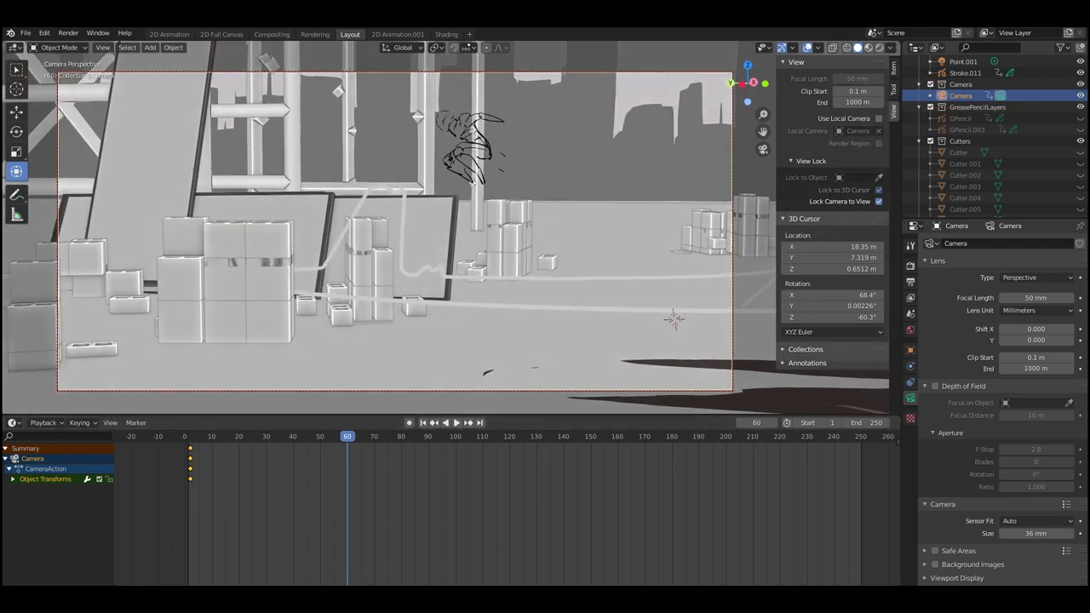
key("i")
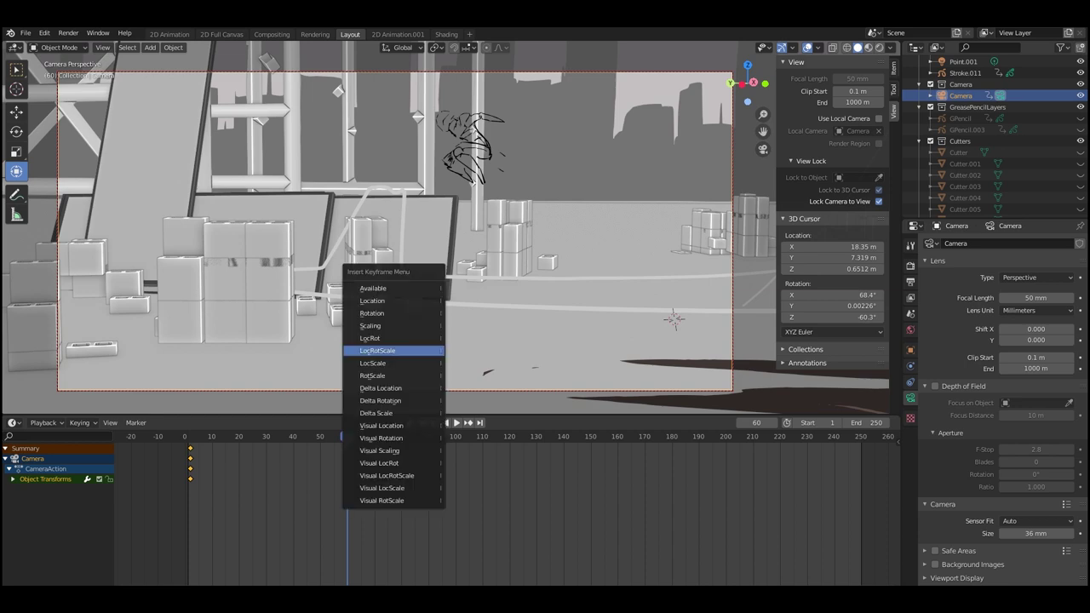
left_click(393, 350)
- Preview the camera move between its two keyframes and return to frame 2
key("space")
mouse_move(296, 436)
left_mouse_down()
mouse_move(186, 436)
mouse_move(350, 436)
left_mouse_up()
key("shift+Left")
key("shift+Left")
key("space")
- Turn the camera at frame 2 to bring the figure nearer the centre and replace its keyframe there
middle_click_drag(440, 255, 381, 272)
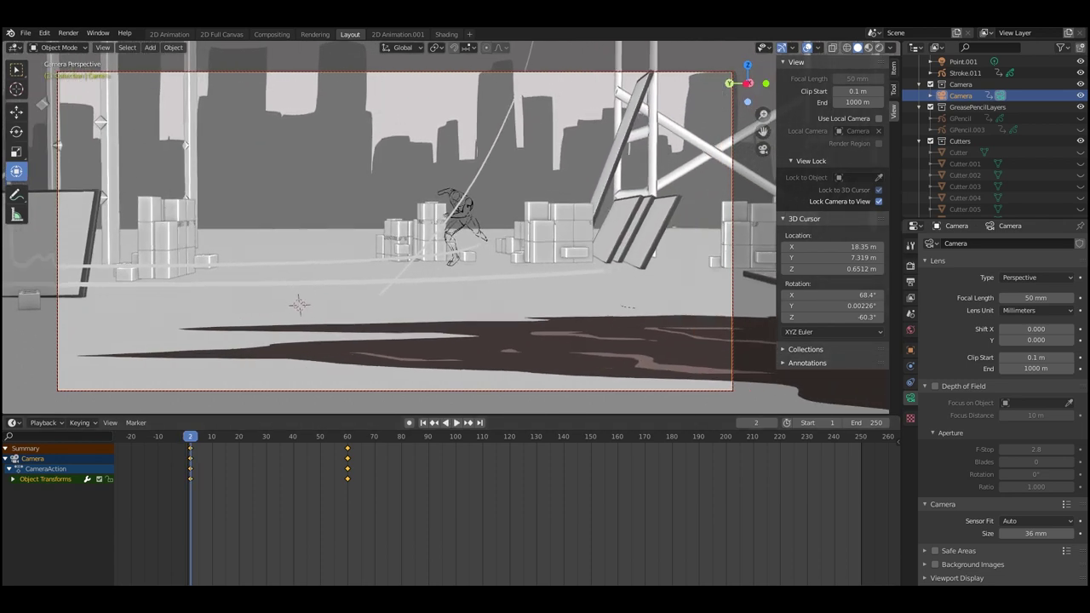
key("i")
key("Return")
- Play back and scrub the adjusted camera move, and stop at frame 13
key("space")
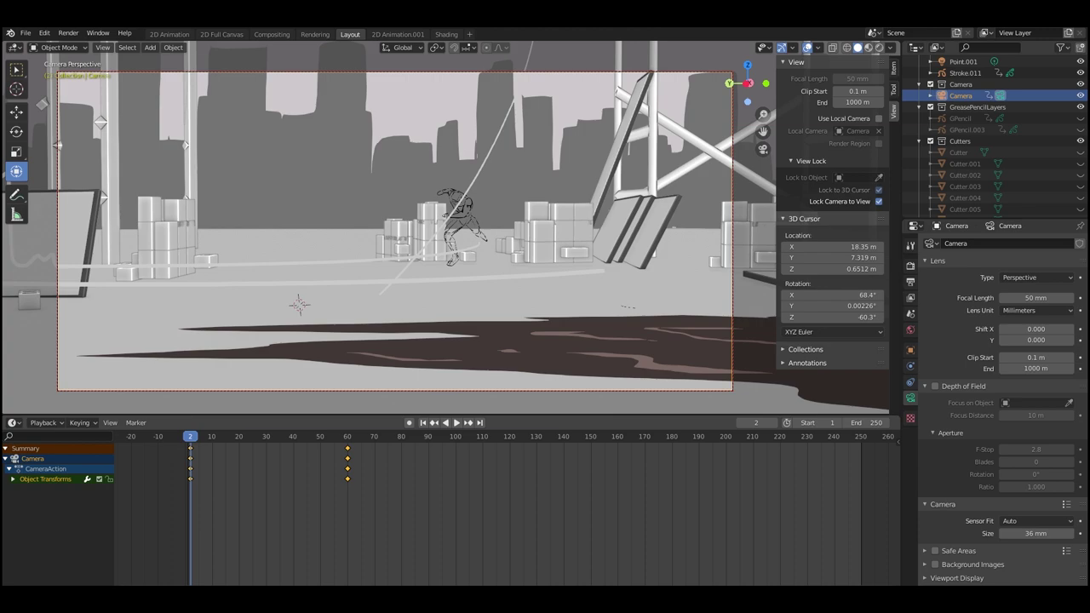
mouse_move(263, 436)
left_mouse_down()
mouse_move(402, 436)
mouse_move(253, 436)
left_mouse_up()
key("space")
left_click_drag(386, 436, 220, 436)
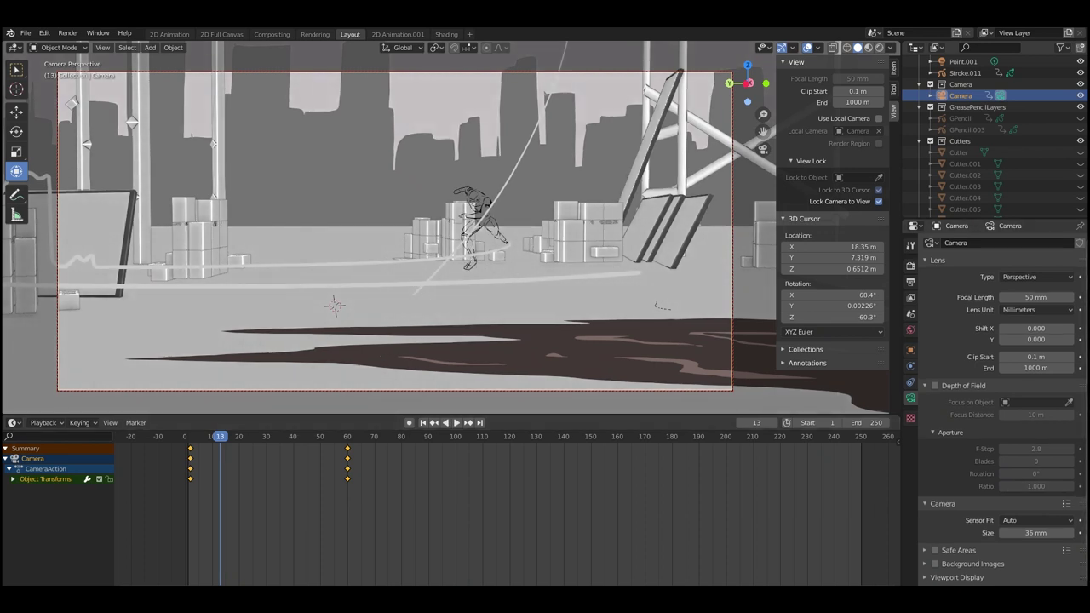
- Set the camera's sensor fit to Horizontal with a width of 24 mm
scroll(997, 401, "down", 1)
left_click(1035, 515)
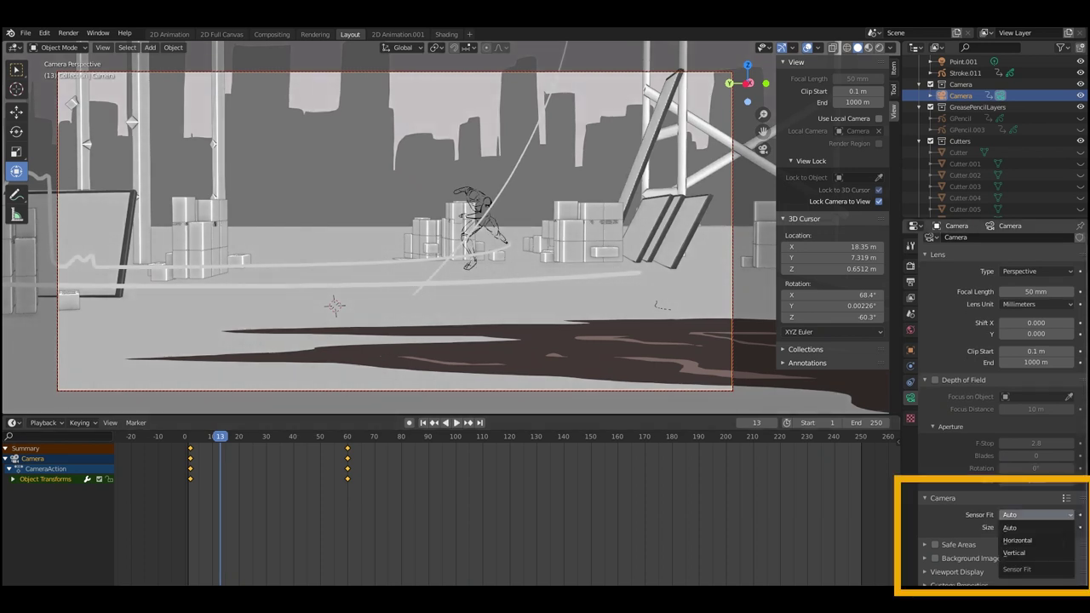
left_click(1018, 540)
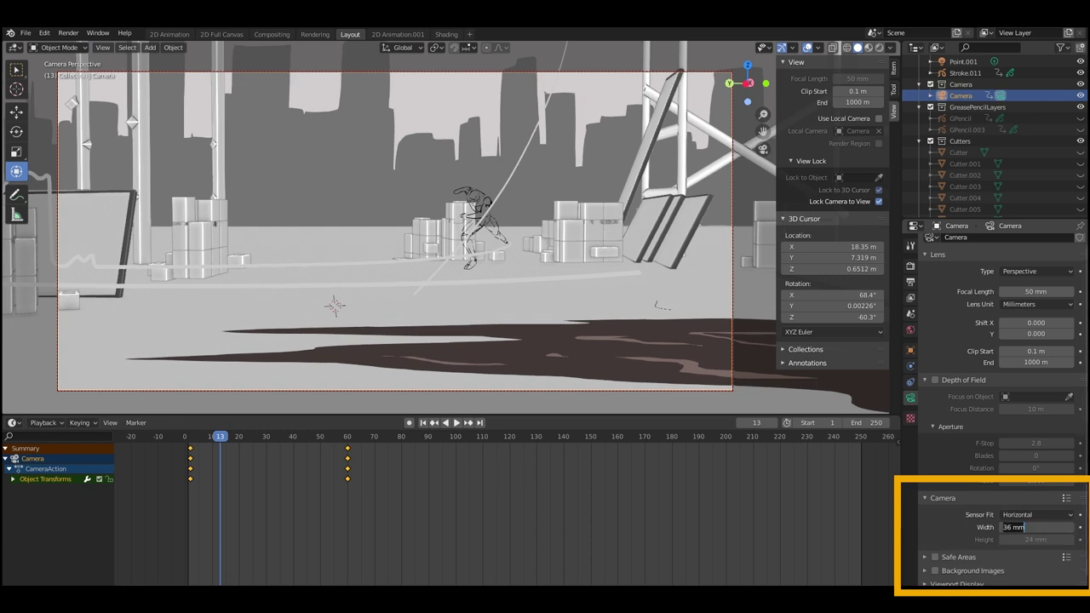
key("Return")
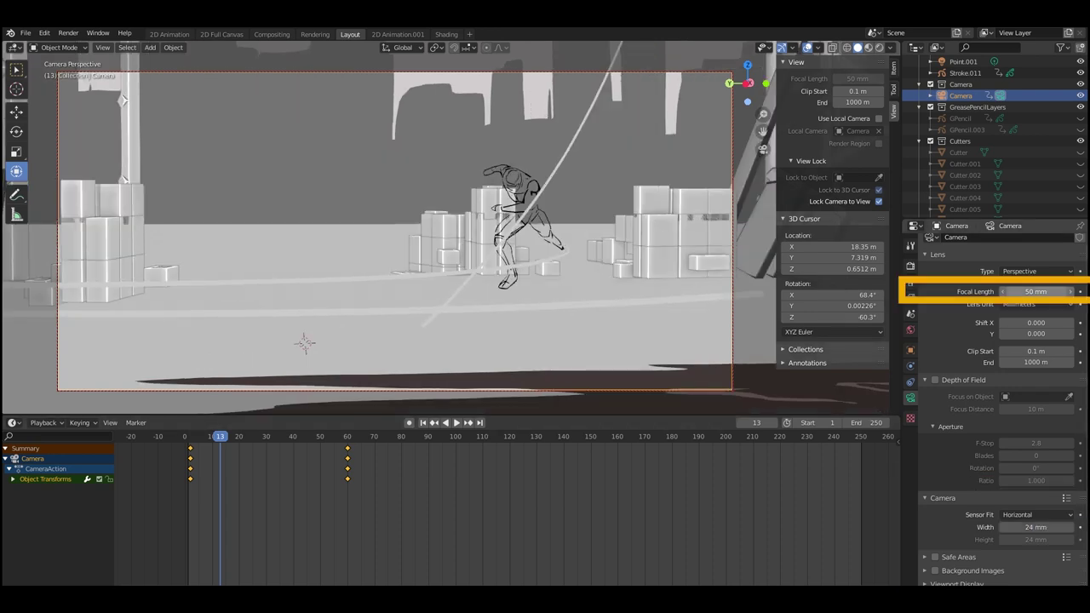
- Try a wide 25 mm focal length, move the camera closer to the scene, and preview the shot
left_click_drag(1036, 291, 1008, 291)
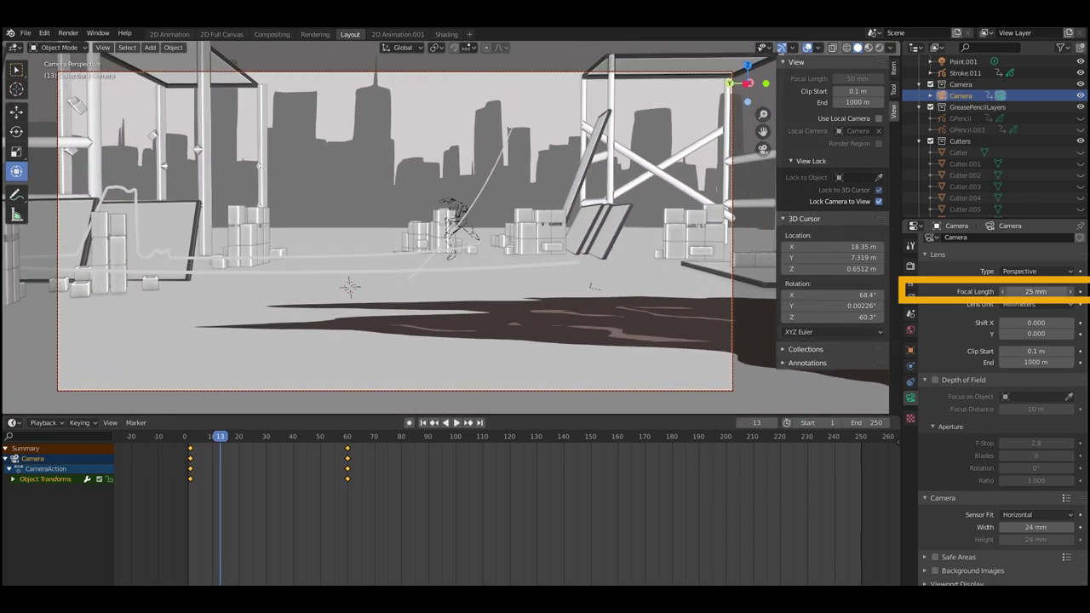
middle_click_drag(395, 255, 395, 217, "ctrl")
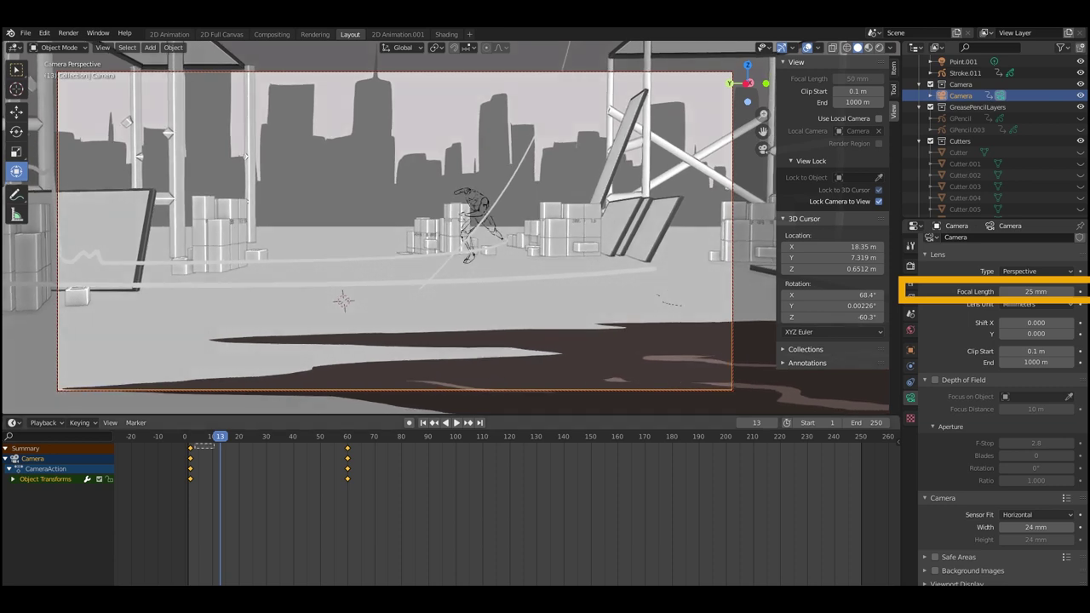
key("space")
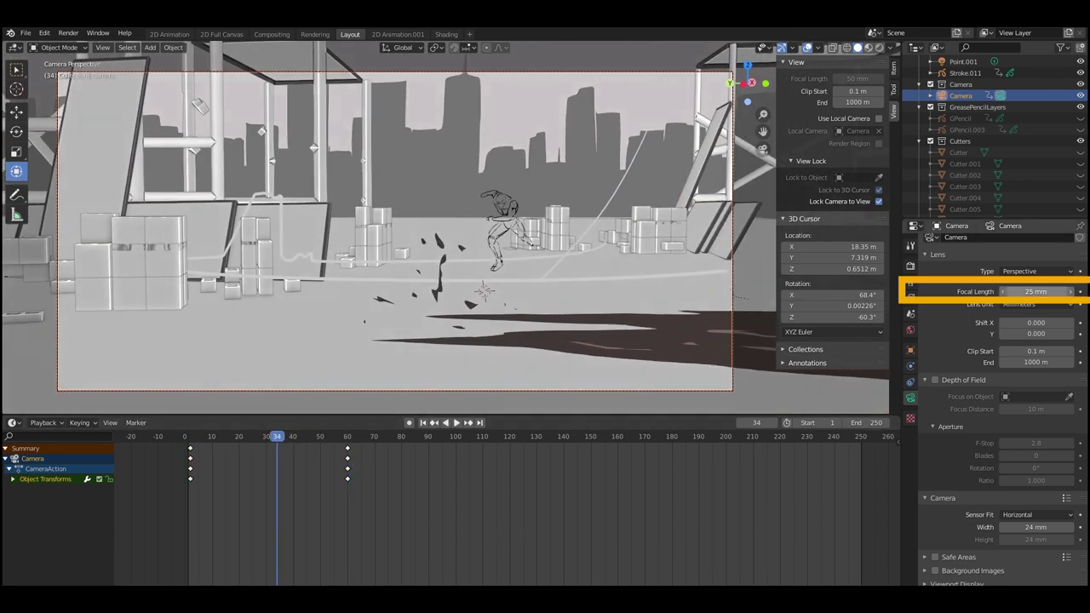
- Try a 66 mm focal length, reframe the figure, and play back the shot
left_click_drag(1022, 291, 1049, 292)
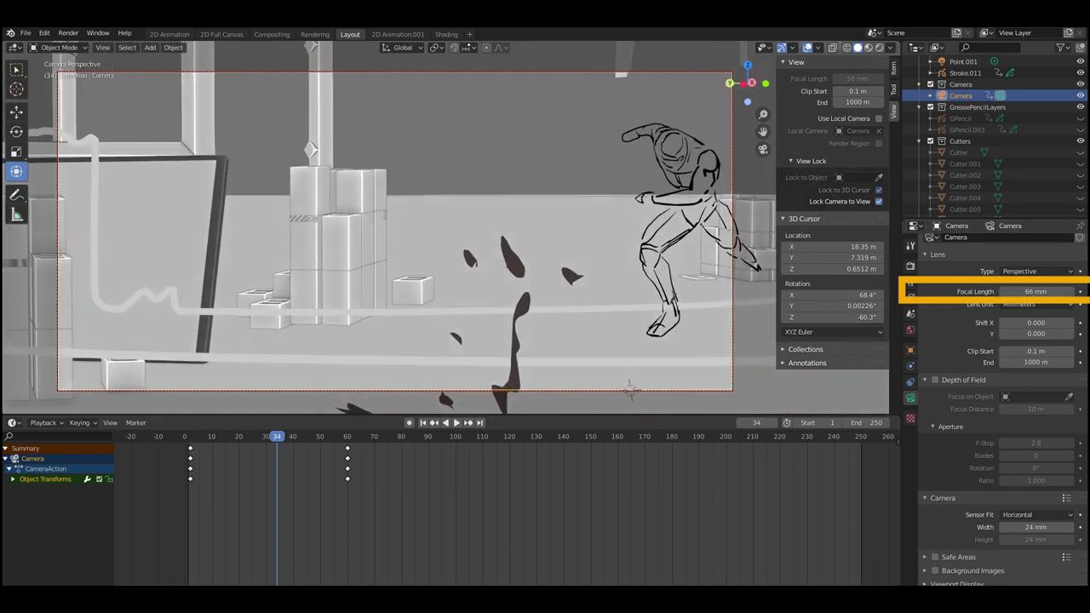
middle_click_drag(511, 256, 409, 231, "shift")
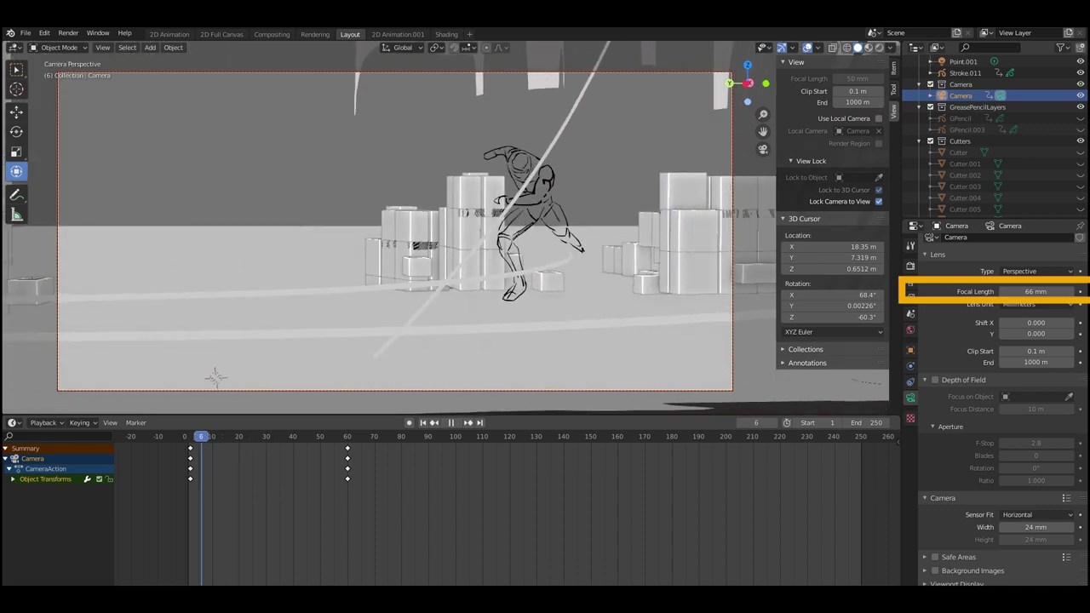
key("space")
- Try a 163 mm focal length, reframe the shot during playback, and pull the camera back behind the barrels
left_click_drag(1036, 292, 1089, 292)
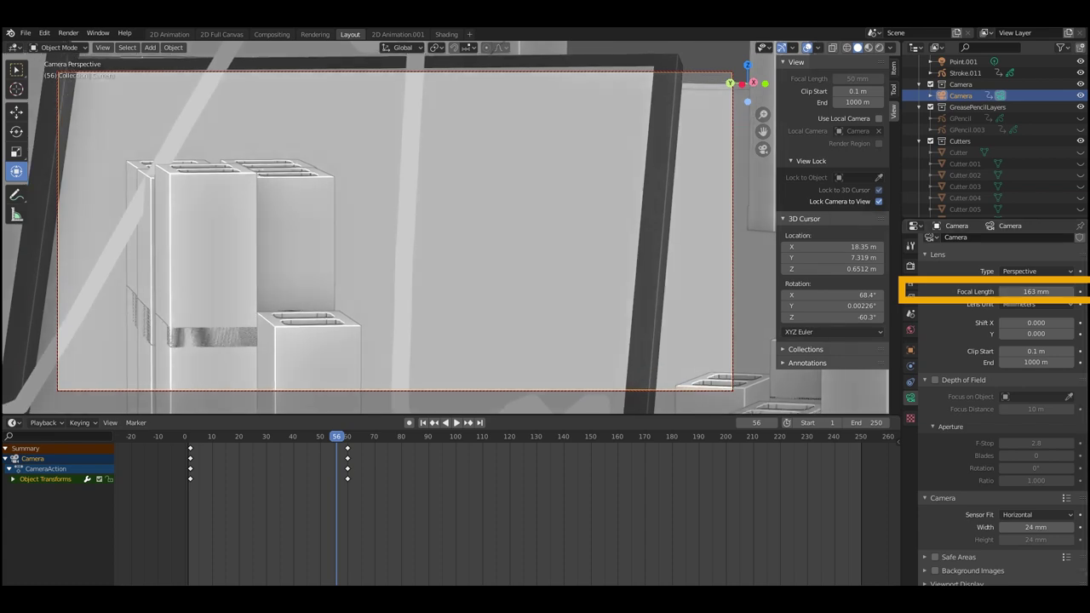
middle_click_drag(409, 230, 362, 257)
key("space")
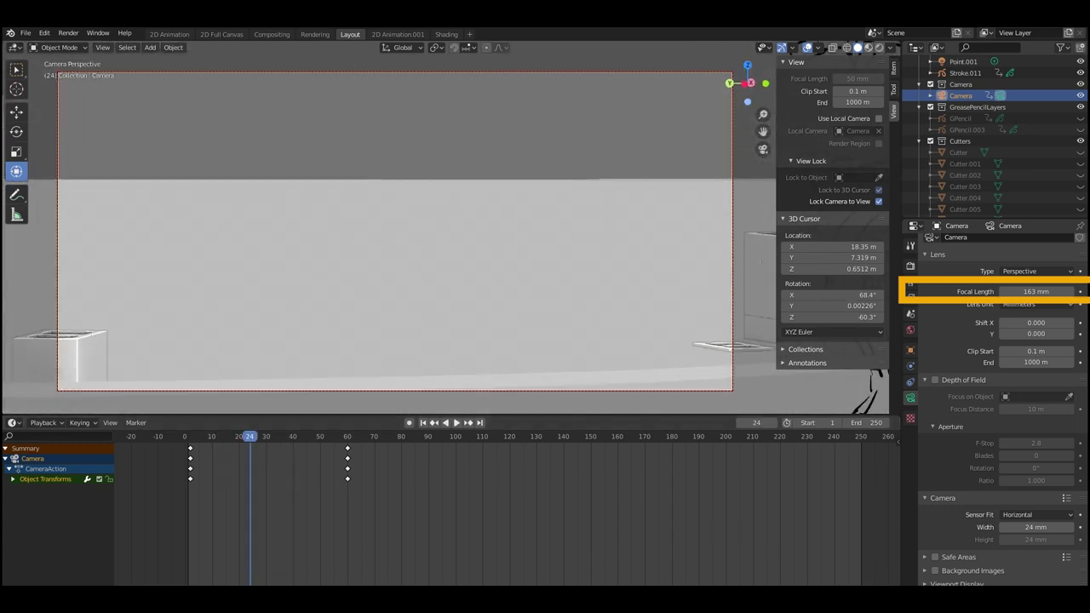
key("space")
scroll(396, 231, "down", 3)
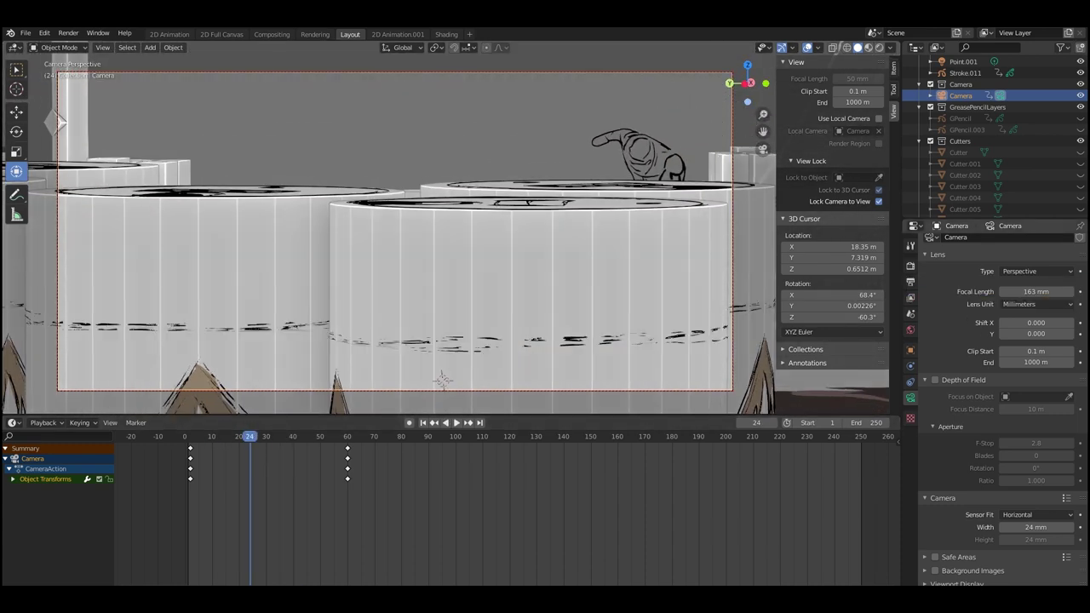
- Reduce the camera's focal length to 120 mm and preview the shot from its start
left_click_drag(1035, 292, 1000, 291)
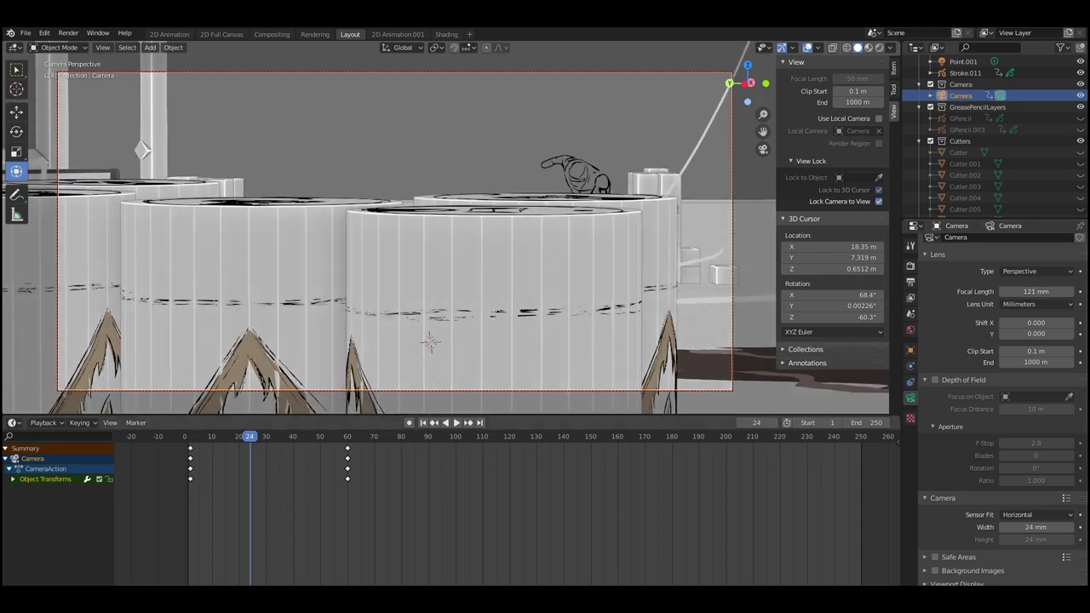
key("shift+Left")
key("space")
key("Escape")
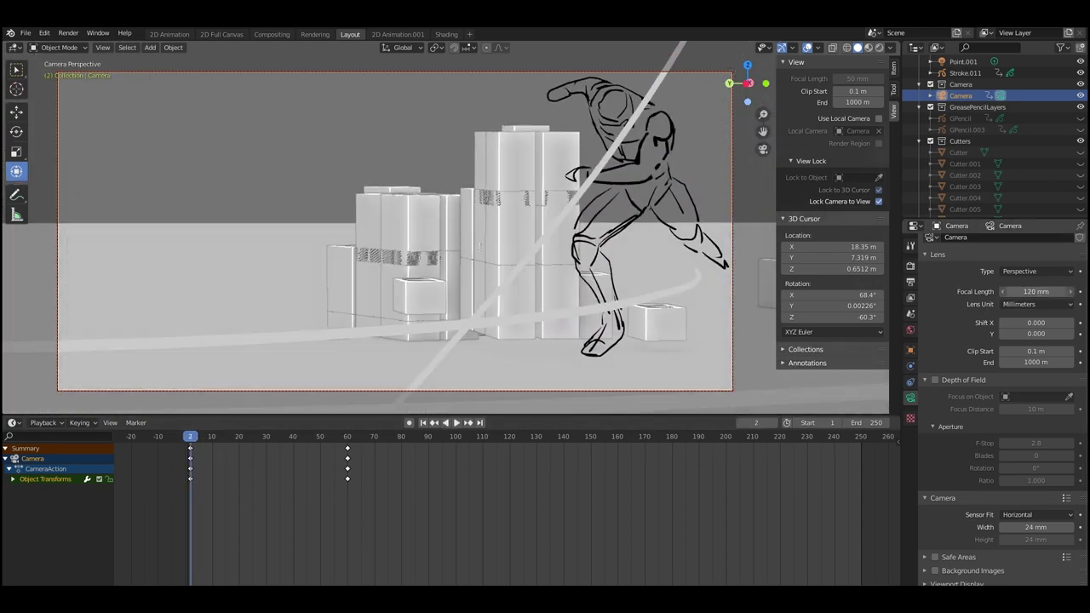
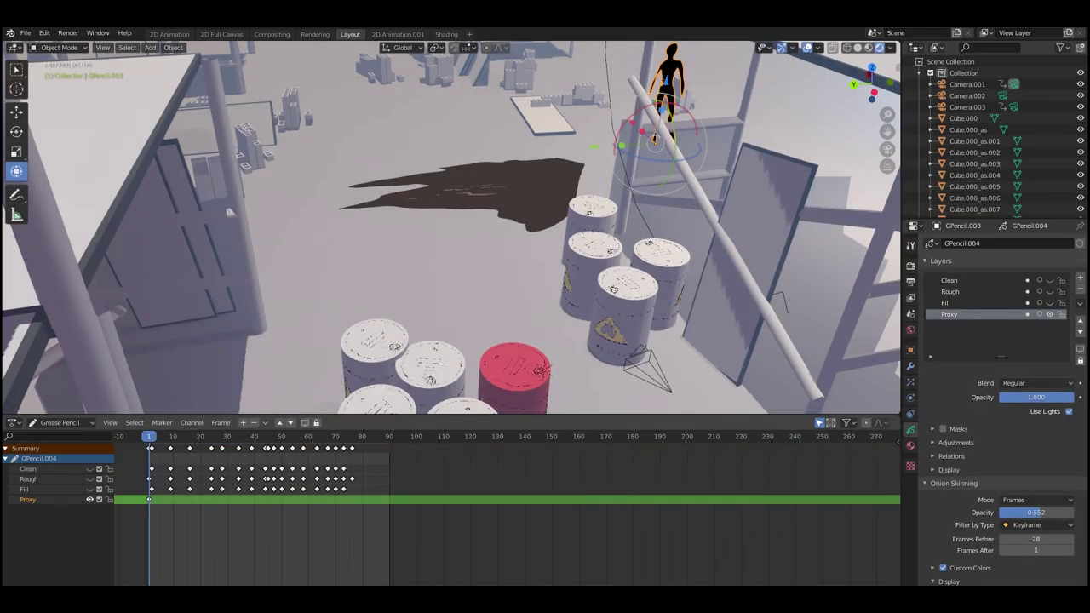
- Review the black proxy figure's animation by playing and scrubbing it, and play it from frame 0 through the active camera
key("space")
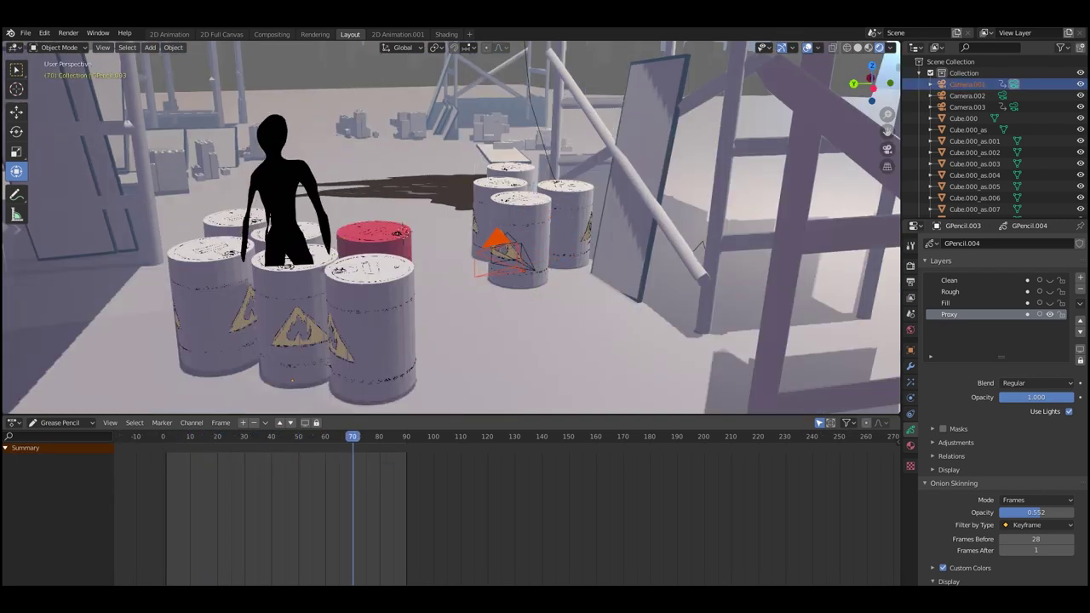
left_click_drag(372, 437, 180, 436)
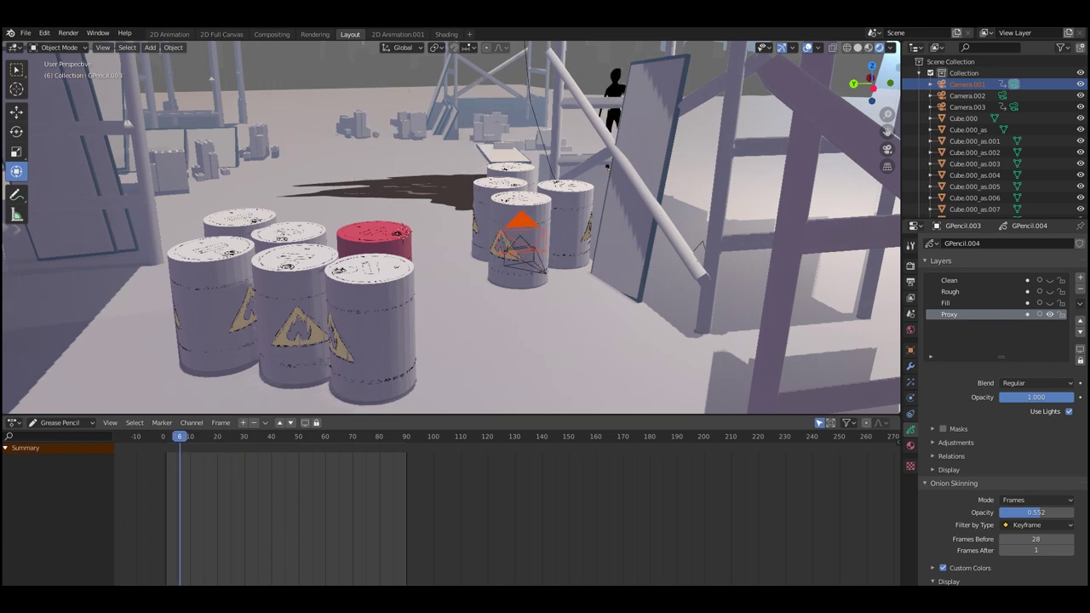
key("KP_Decimal")
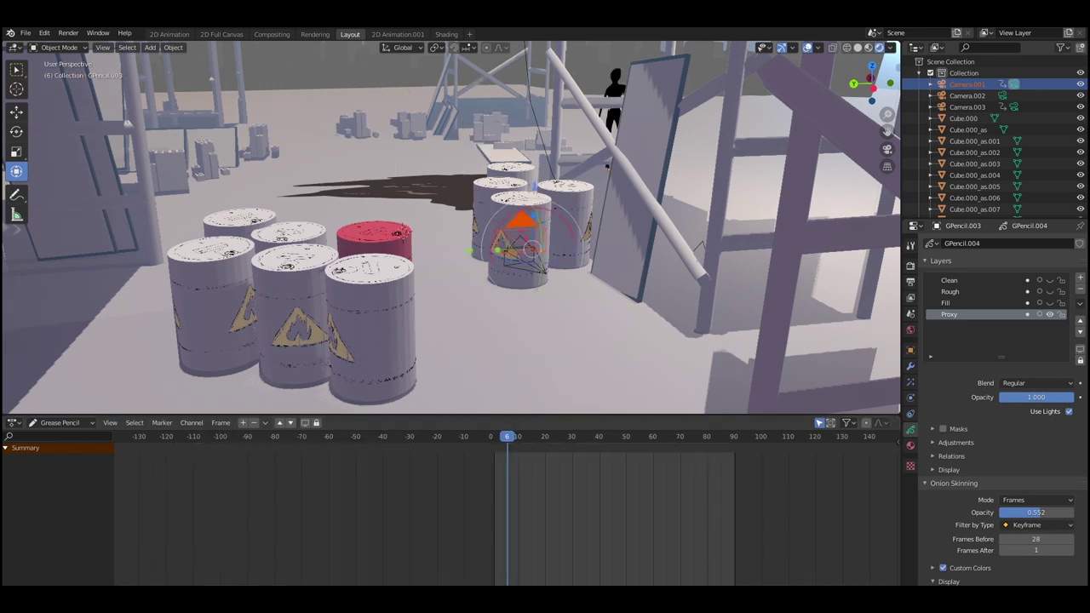
key("KP_0")
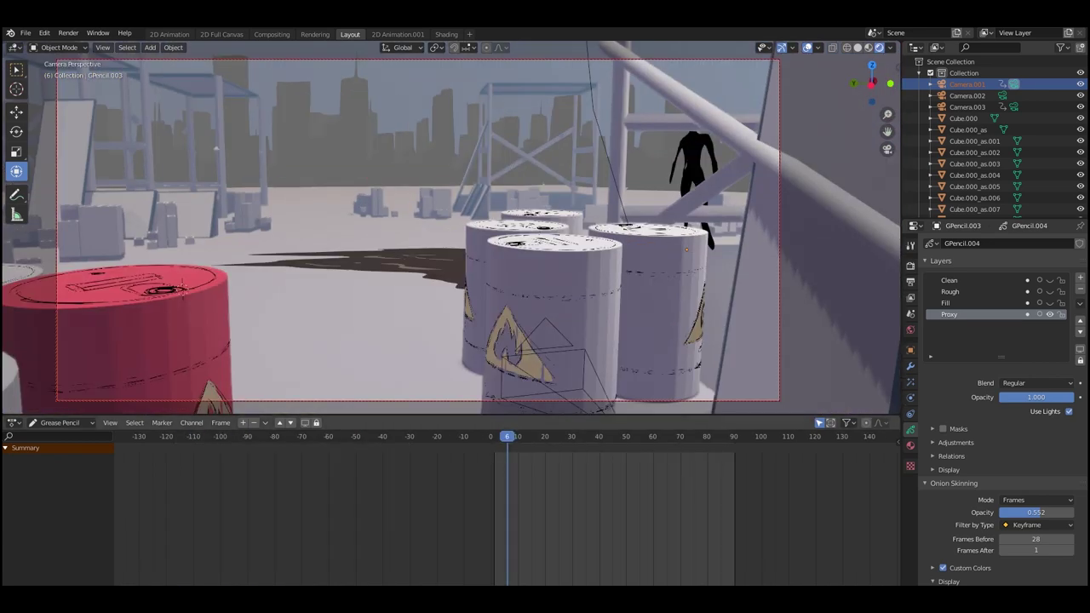
key("Left")
key("Left")
key("Left")
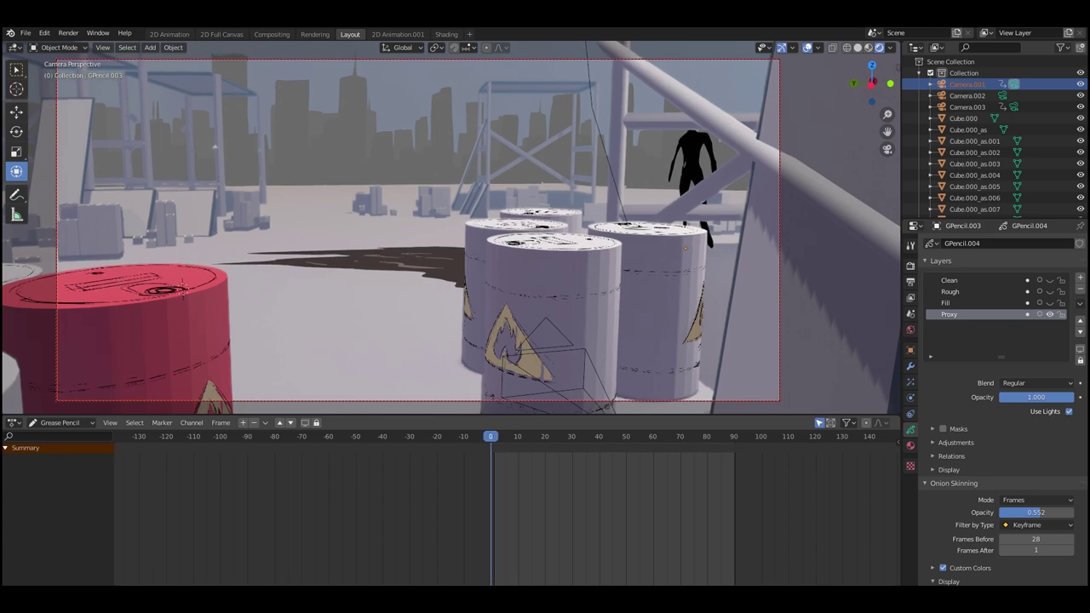
key("space")
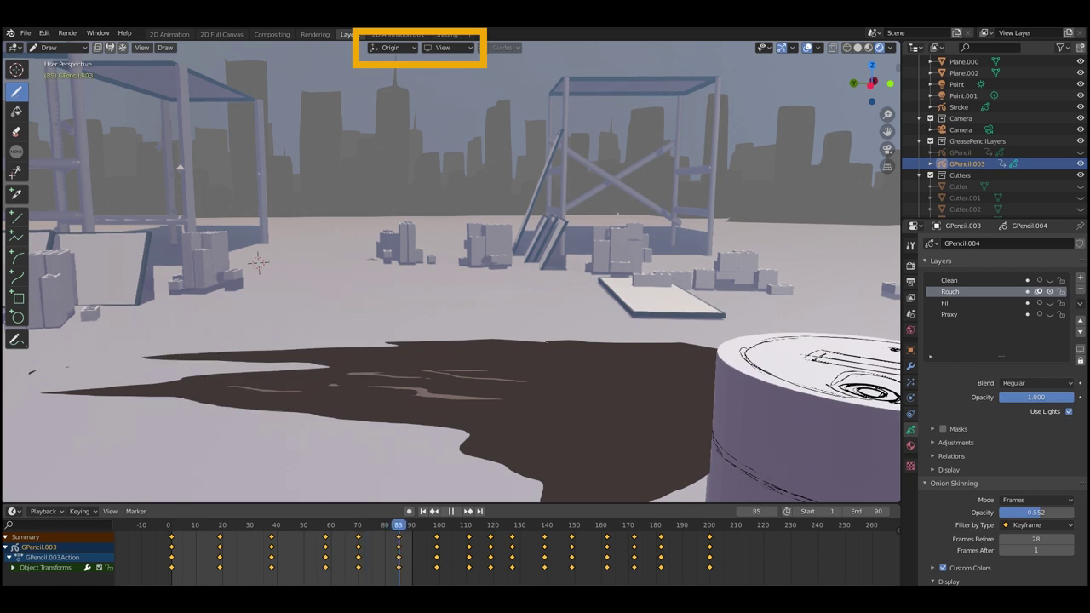
- Review the Rough layer's animation around the dark puddle, and play the rough figure through the active camera
key("space")
key("Left")
middle_click_drag(452, 358, 588, 332, "shift")
middle_click_drag(299, 253, 322, 251)
key("space")
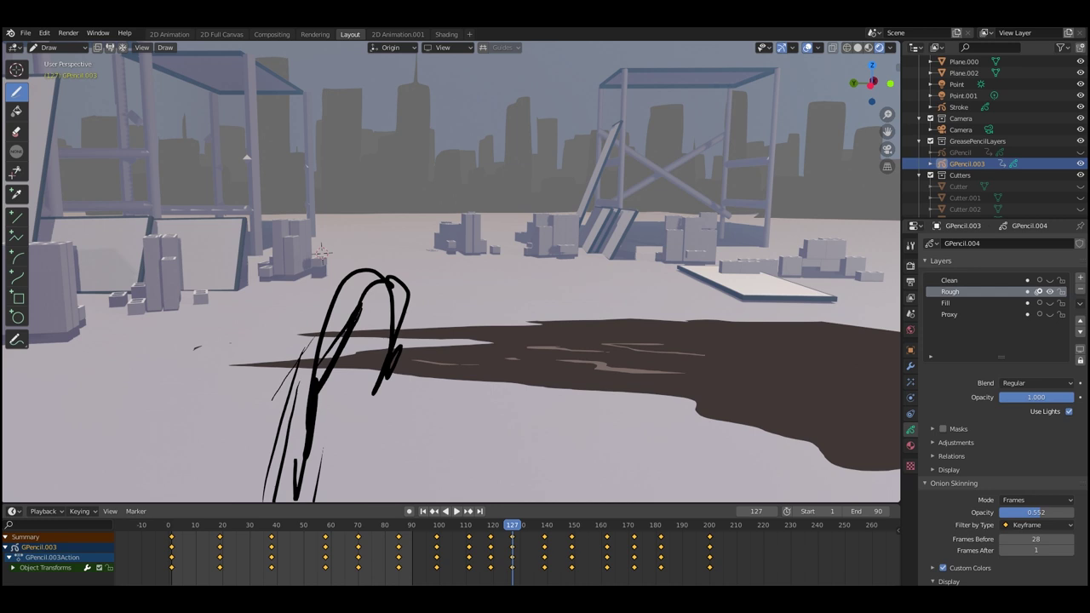
scroll(452, 272, "down", 3)
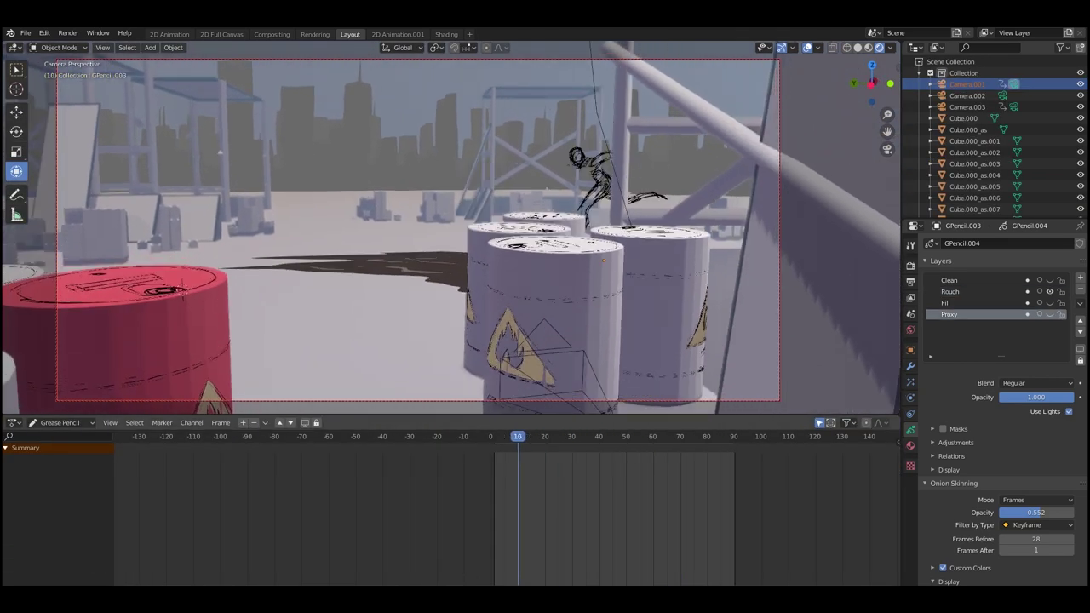
key("space")
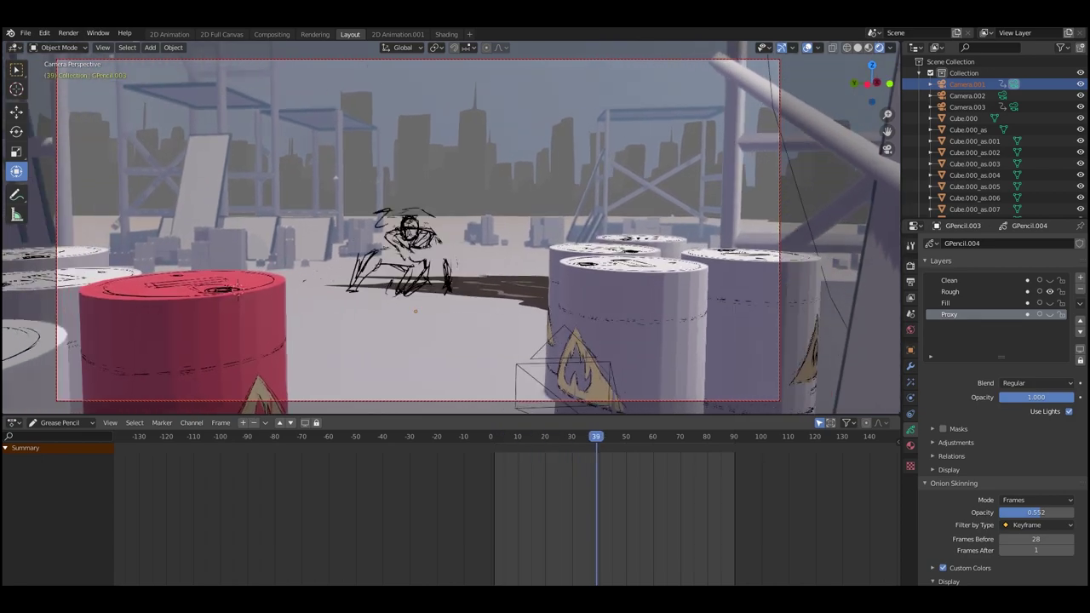
- Scrub the rough animation through the camera and examine the partly inked figure lying behind the dark puddle at frame 34
left_click_drag(626, 436, 548, 436)
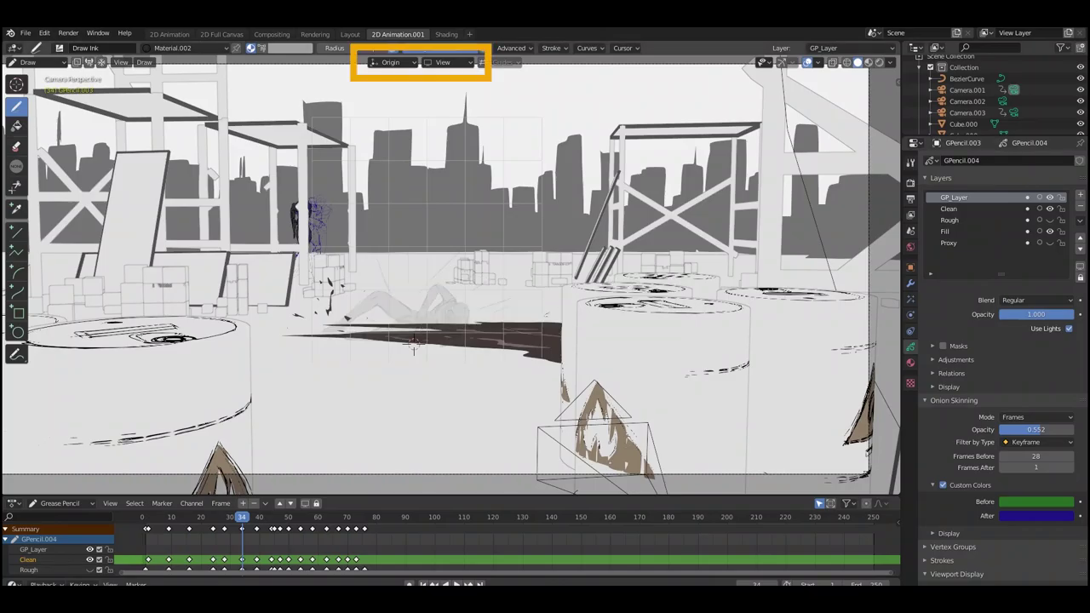
scroll(413, 344, "up", 5)
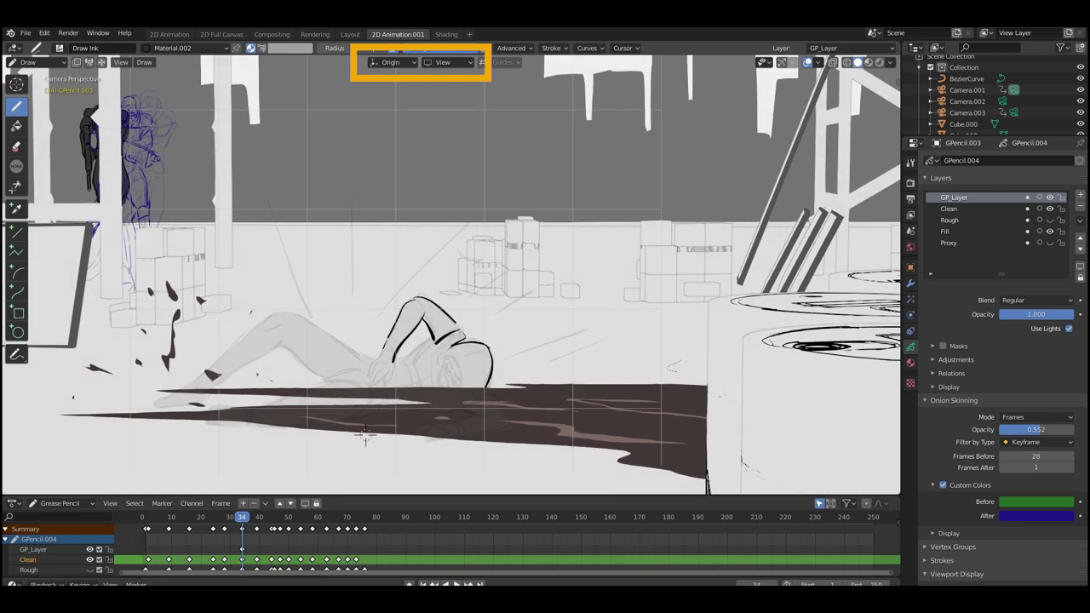
middle_click_drag(365, 434, 406, 391, "shift")
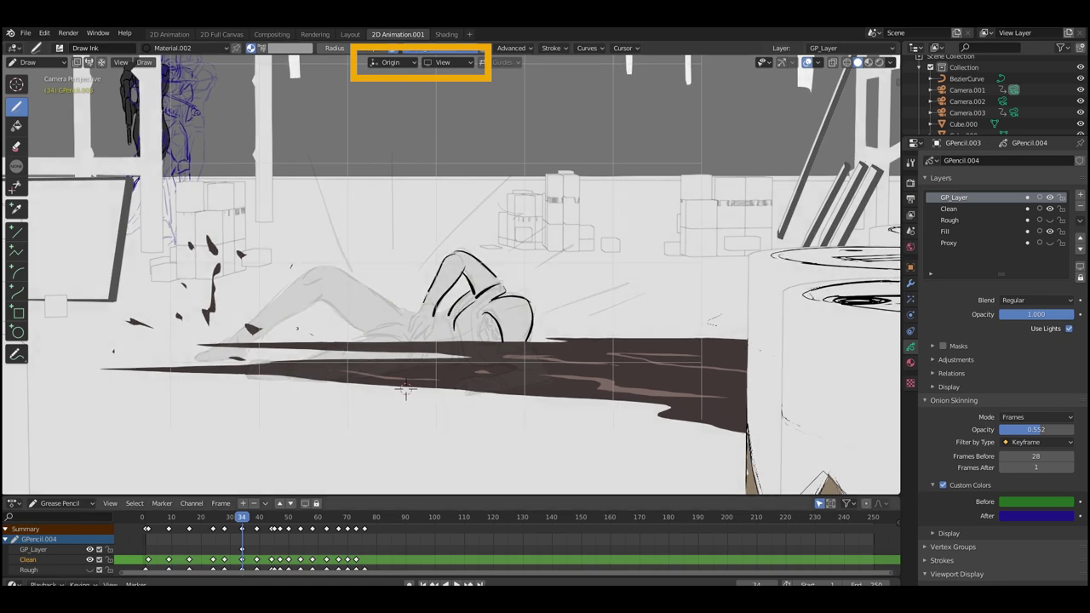
key("space")
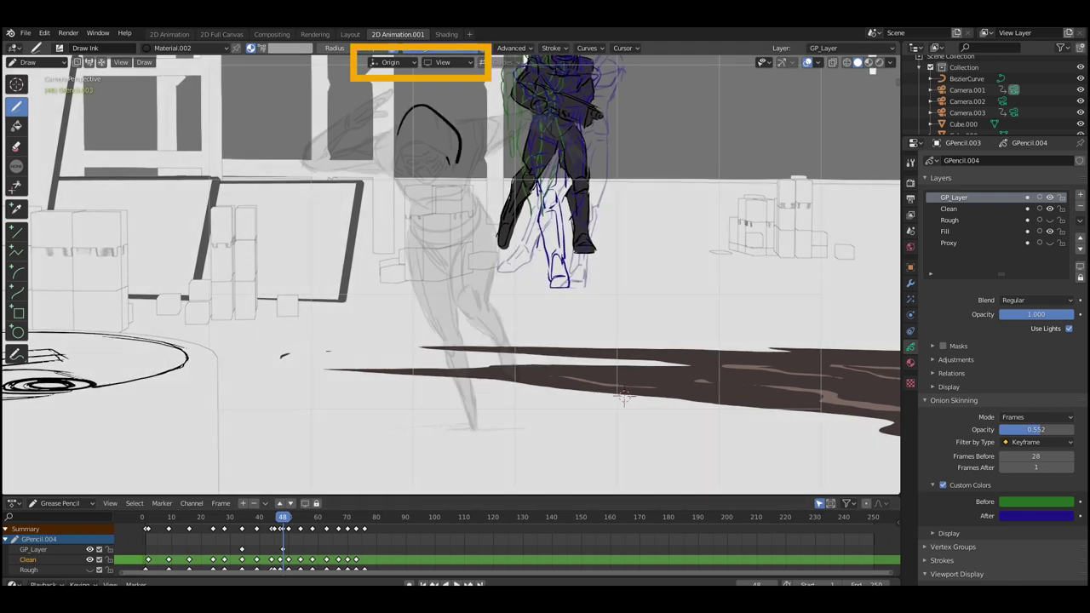
- Ink the running figure's hood, arms, torso and legs over the rough sketch on GP_Layer at frame 48
left_click_drag(398, 134, 395, 171)
mouse_move(402, 167)
left_mouse_down()
mouse_move(458, 161)
mouse_move(441, 171)
left_mouse_up()
mouse_move(457, 121)
left_mouse_down()
mouse_move(484, 155)
mouse_move(467, 187)
left_mouse_up()
left_click_drag(465, 189, 412, 219)
left_click_drag(469, 189, 490, 283)
mouse_move(458, 241)
left_mouse_down()
mouse_move(458, 310)
mouse_move(494, 342)
left_mouse_up()
left_click_drag(488, 294, 507, 359)
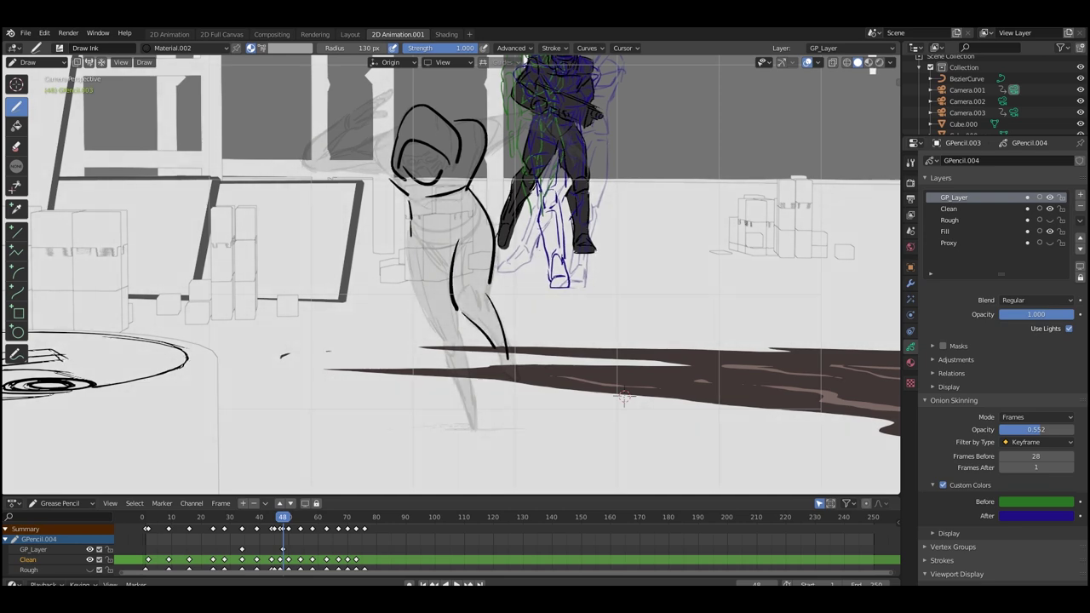
left_click_drag(412, 218, 457, 402)
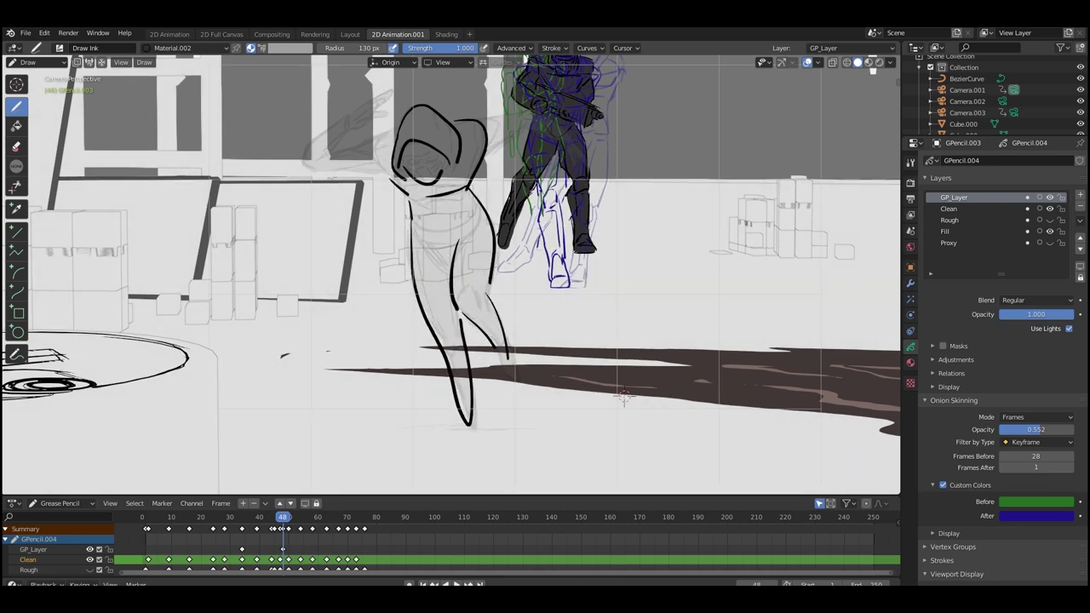
left_click_drag(480, 118, 495, 148)
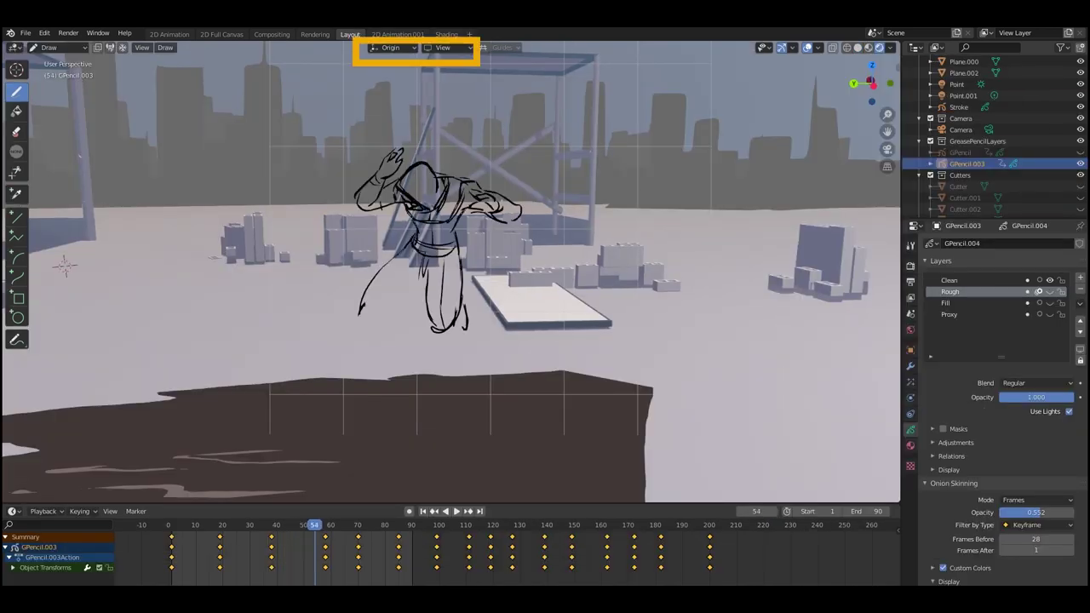
- Review the clean drawings around the puddle from several angles, and play the Clean layer through the active camera from frame 0
middle_click_drag(65, 266, 163, 248)
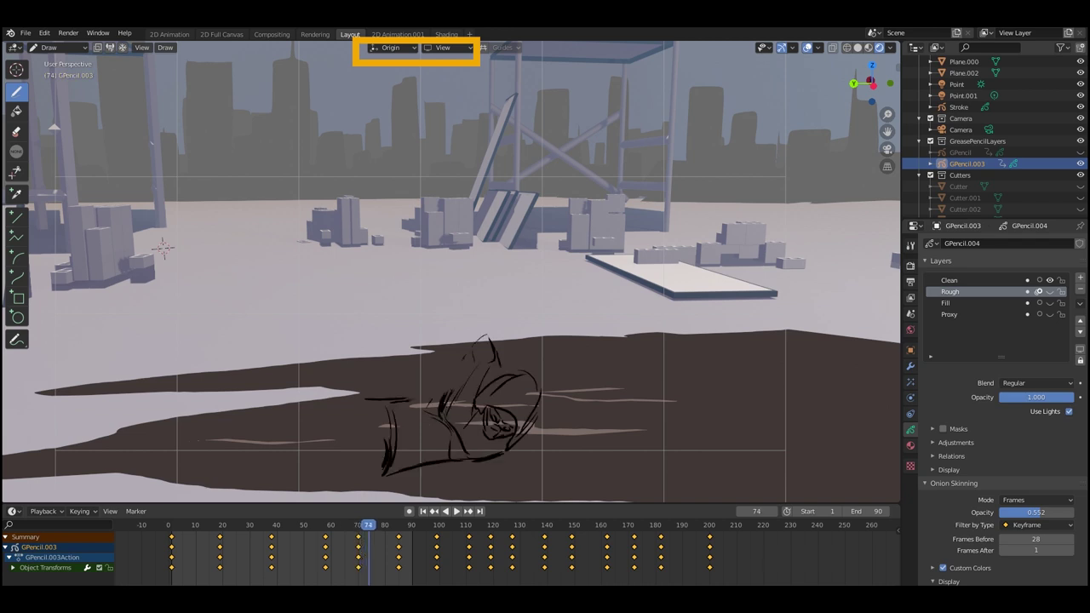
middle_click_drag(163, 247, 176, 261)
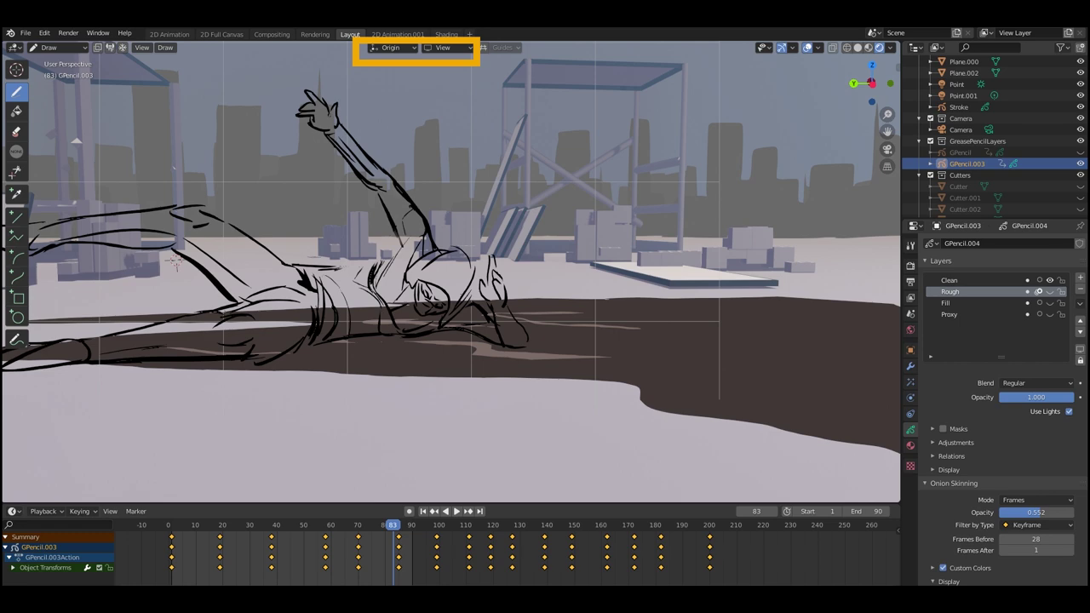
middle_click_drag(176, 261, 255, 260)
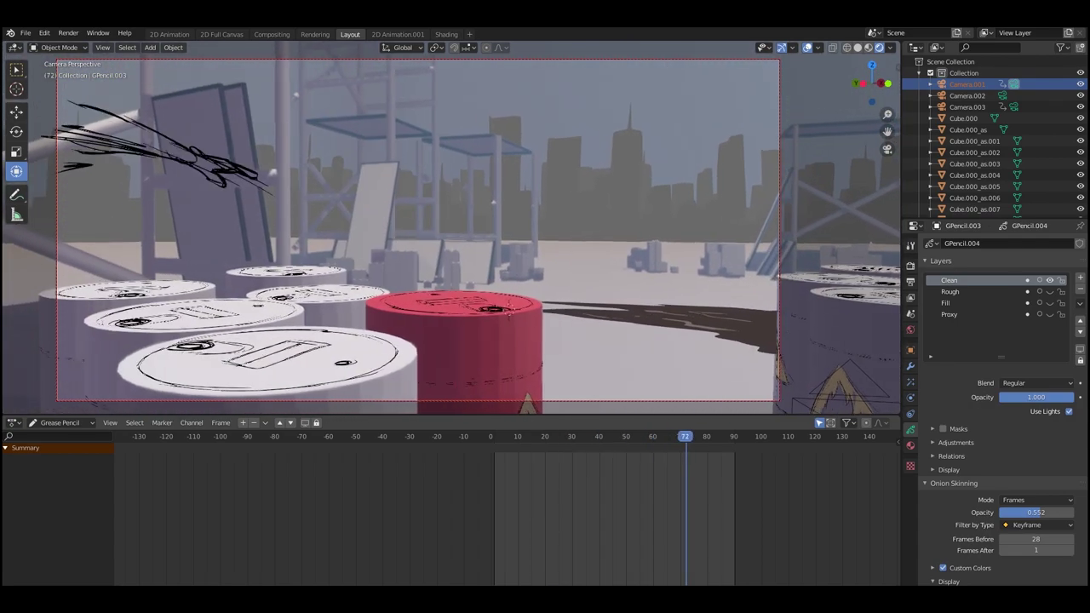
left_click_drag(694, 436, 491, 436)
key("space")
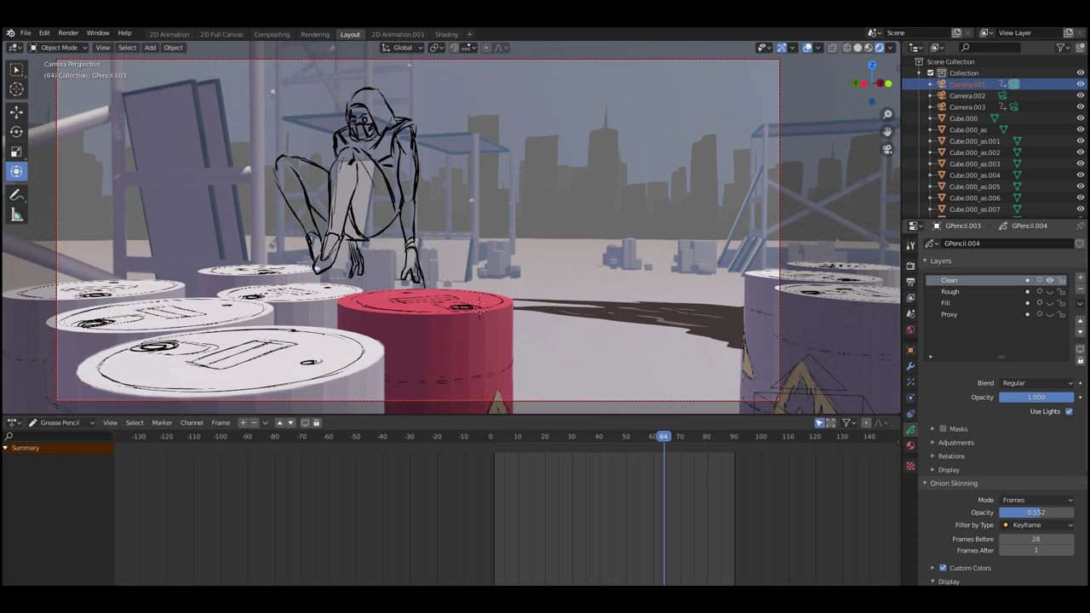
- Show the Fill layer and play the filled character's animation through the camera from frame 0
left_click(1049, 303)
left_click_drag(663, 437, 491, 437)
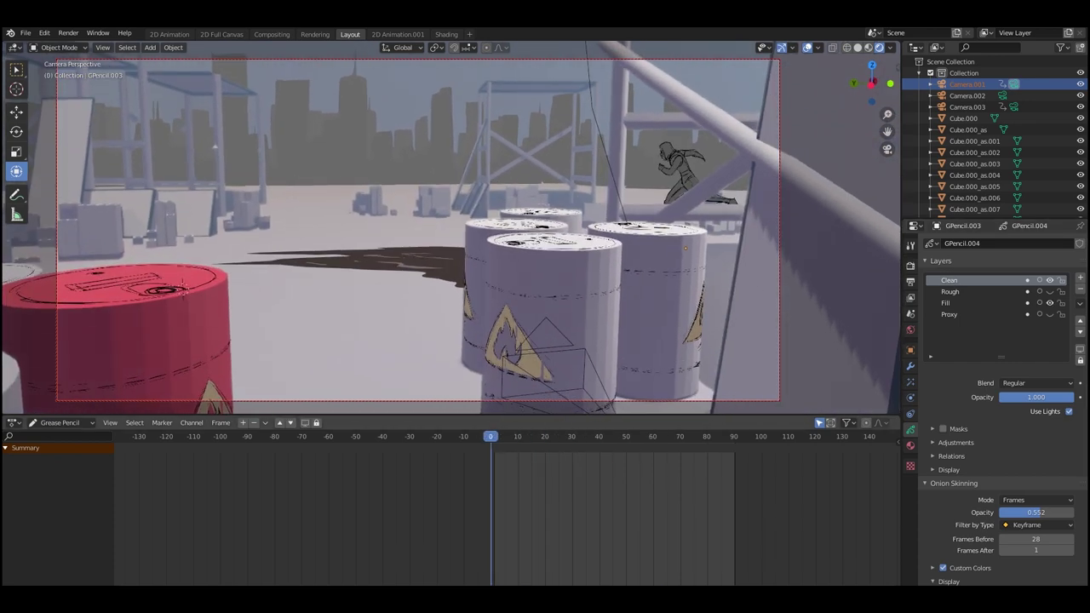
key("space")
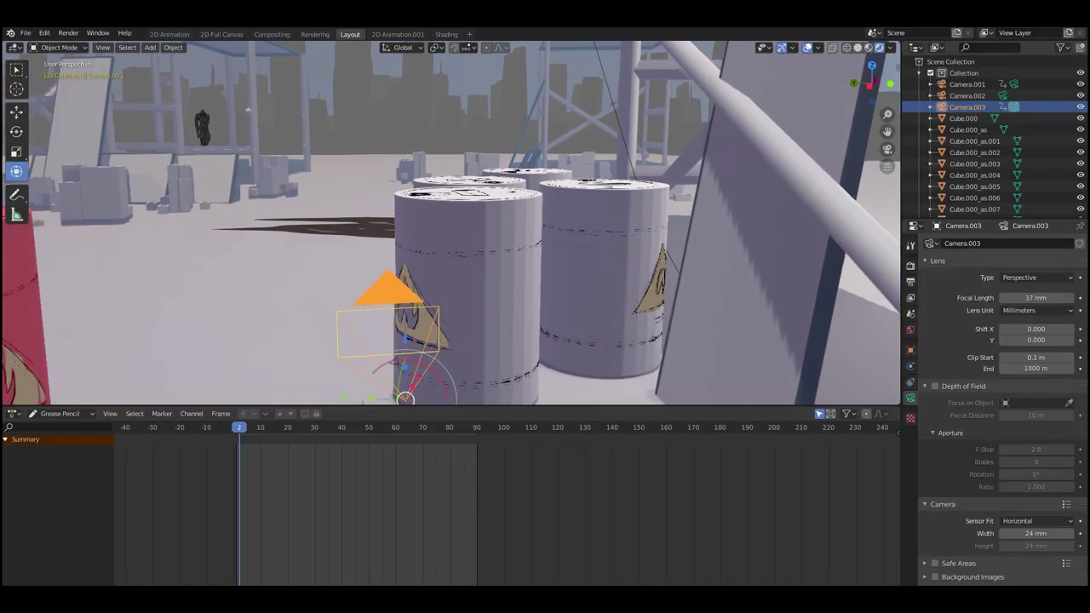
- Review the low shot behind the barrel by scrubbing to frame 40, looking through Camera.003, and returning to the start
middle_click_drag(452, 281, 529, 173, "shift")
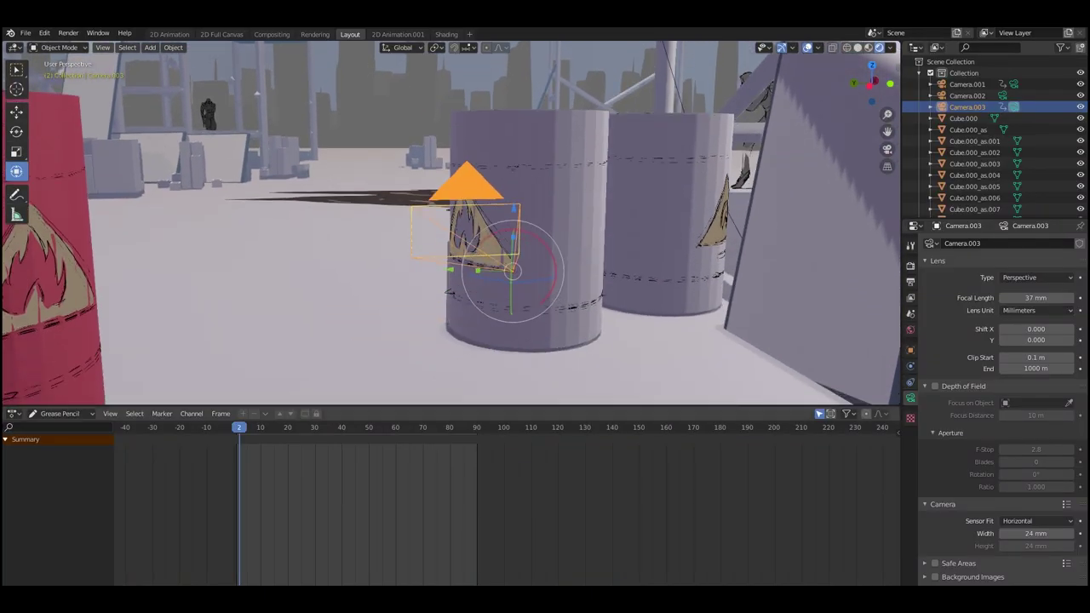
left_click_drag(266, 426, 342, 427)
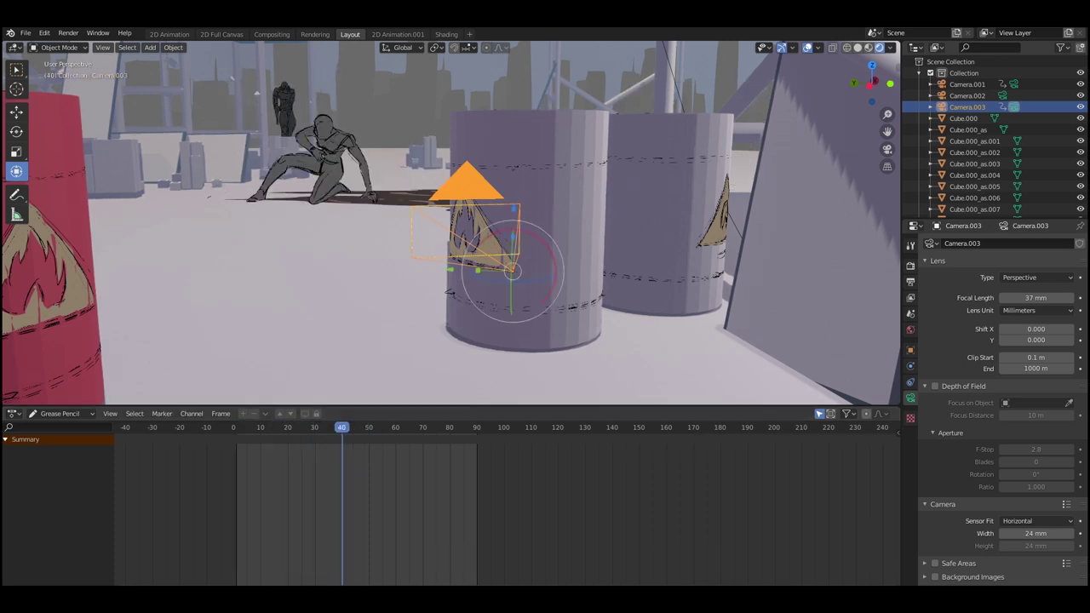
key("KP_0")
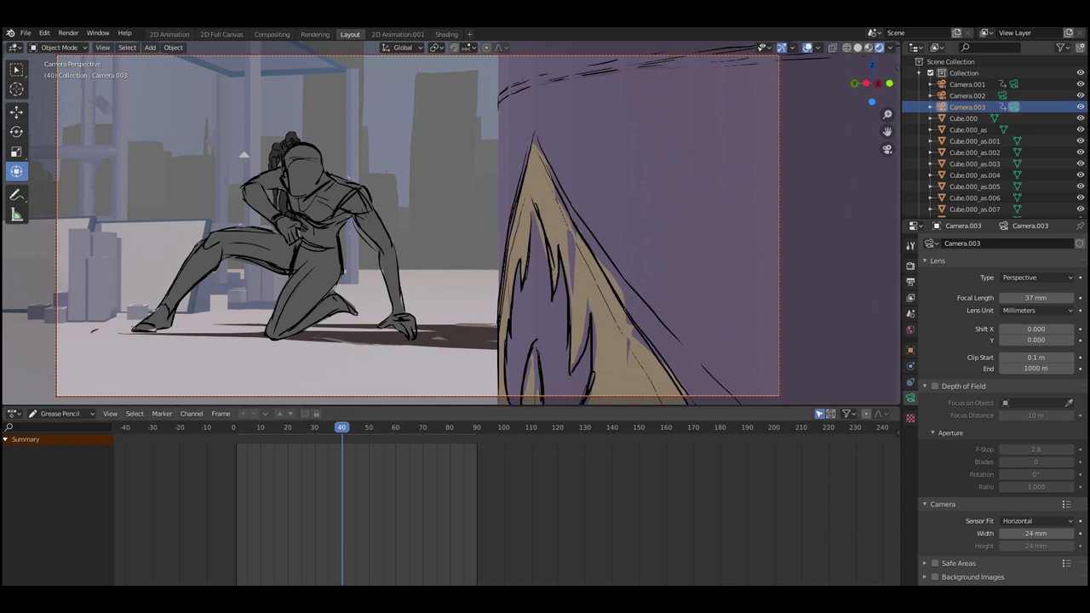
left_click_drag(341, 427, 236, 427)
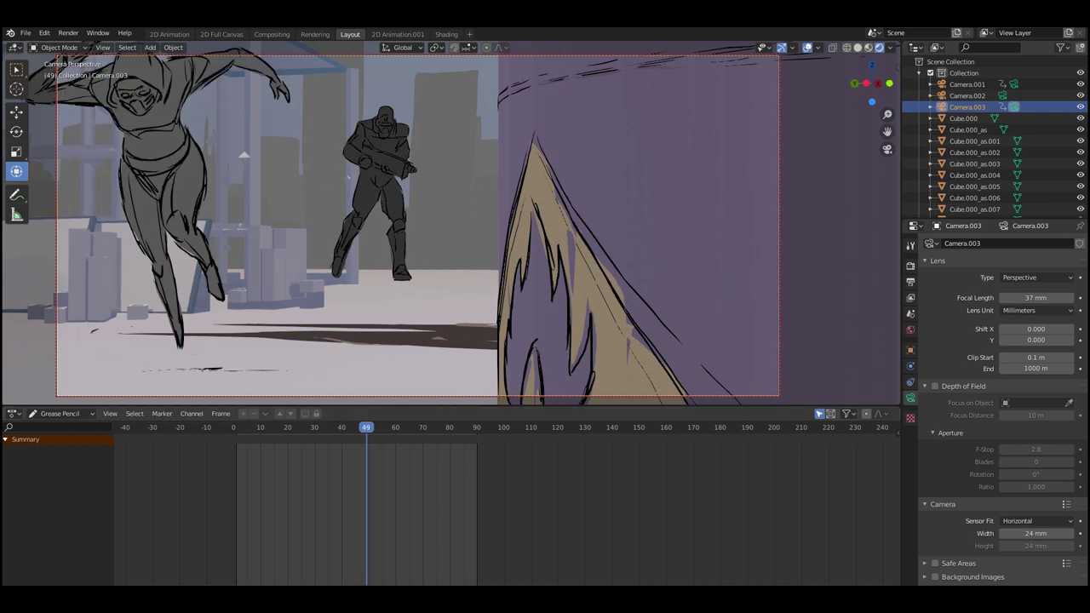
- Reframe Camera.003 on both figures at frame 49 with a LocRotScale keyframe, and scrub back through the shot's camera move
middle_click_drag(499, 256, 654, 277, "shift")
key("i")
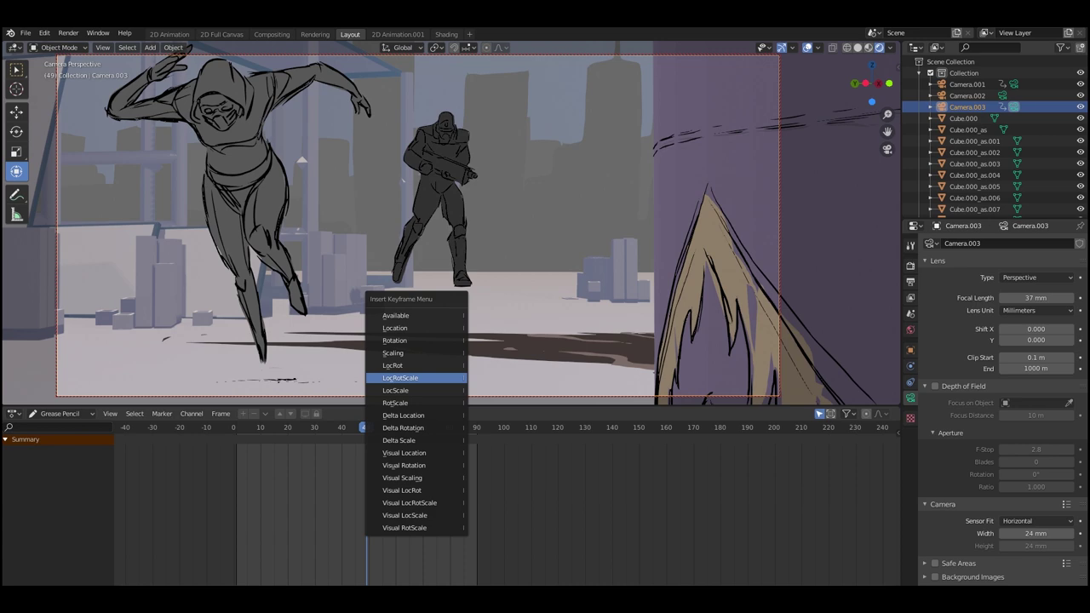
left_click(447, 378)
left_click_drag(366, 427, 258, 426)
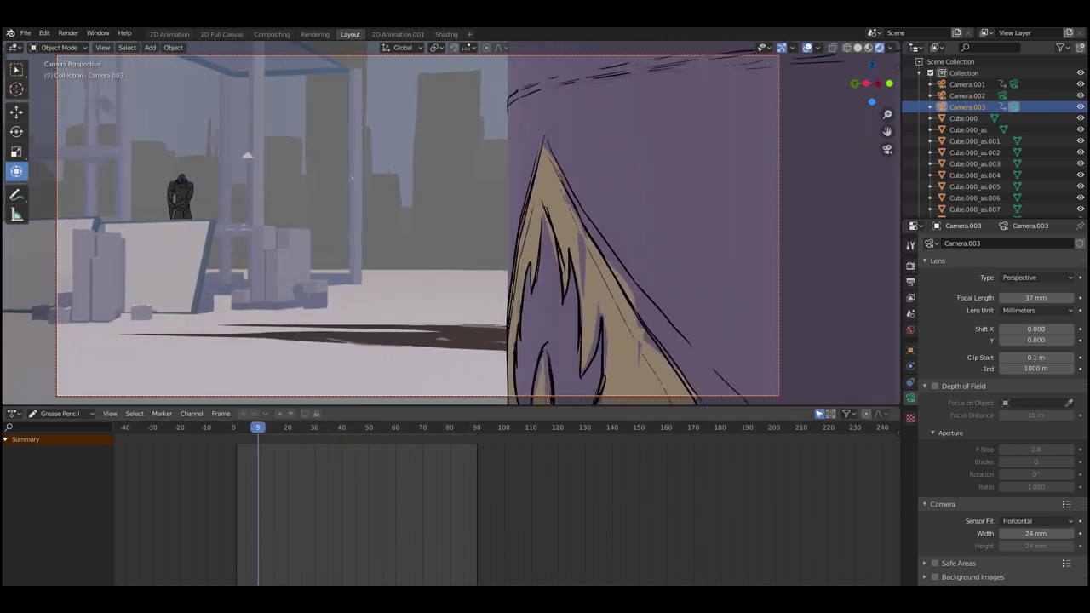
key("Up")
key("Up")
key("Up")
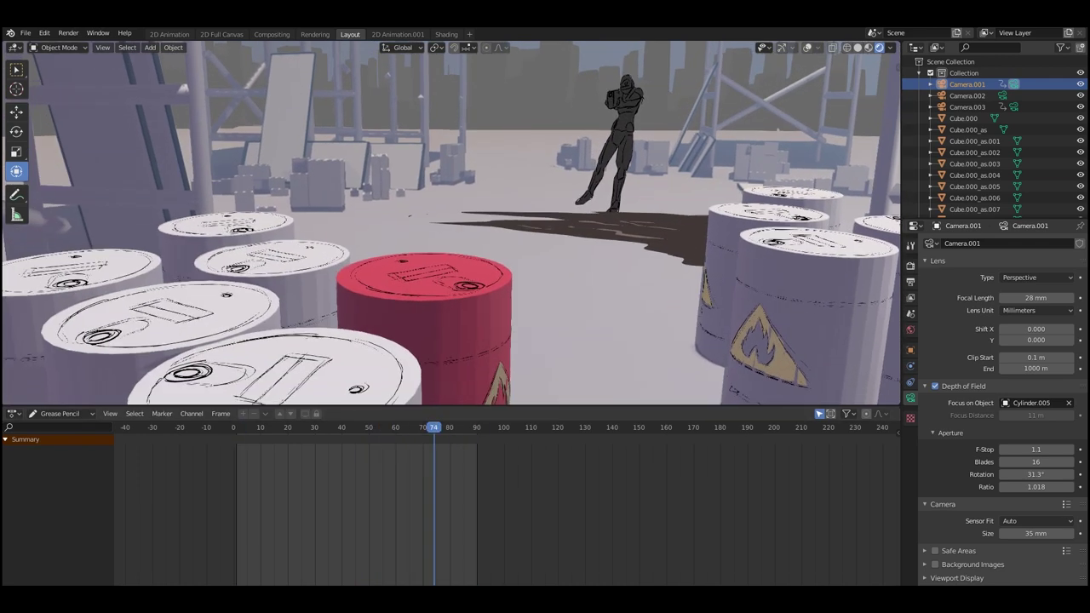
- Examine the animated figures and the puddle from above and from other angles outside the camera view during playback
middle_click_drag(411, 215, 439, 131)
scroll(440, 131, "up", 2)
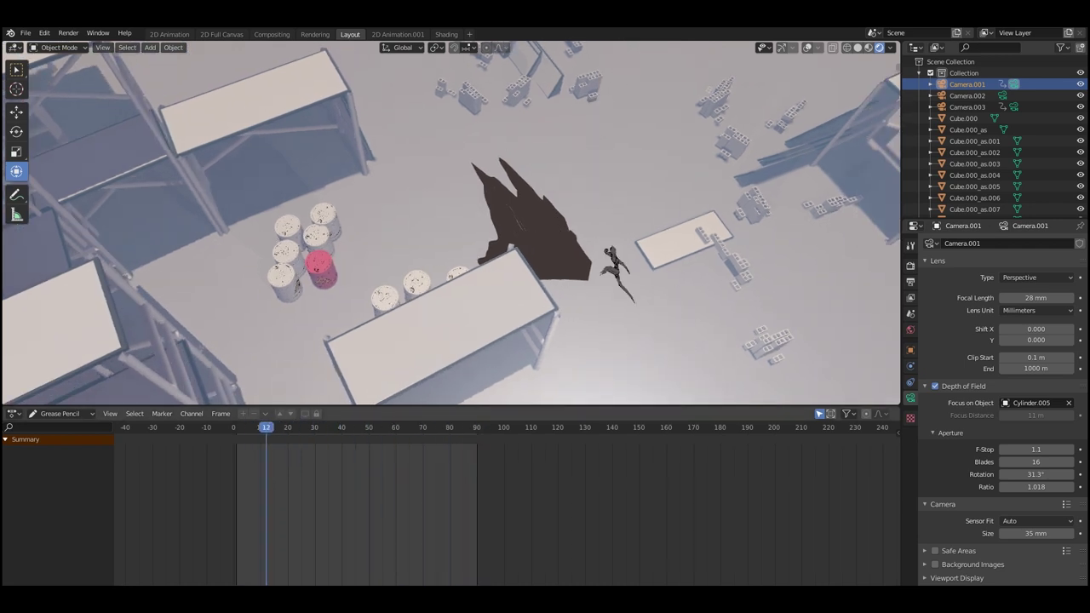
middle_click_drag(452, 223, 511, 251)
scroll(451, 224, "down", 3)
middle_click_drag(451, 223, 435, 270, "shift")
key("space")
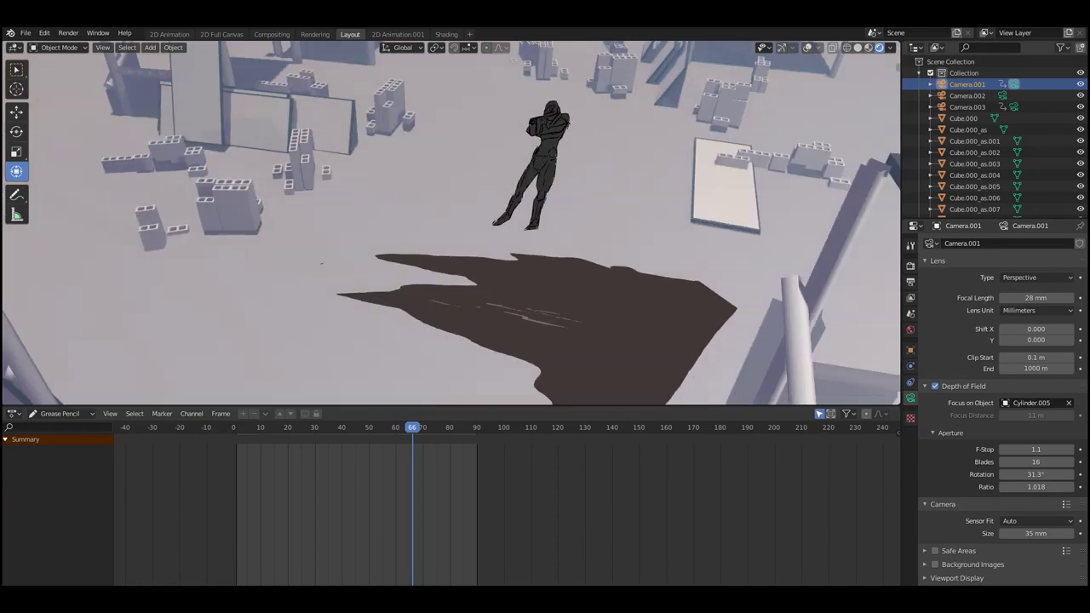
middle_click_drag(452, 223, 311, 150)
key("space")
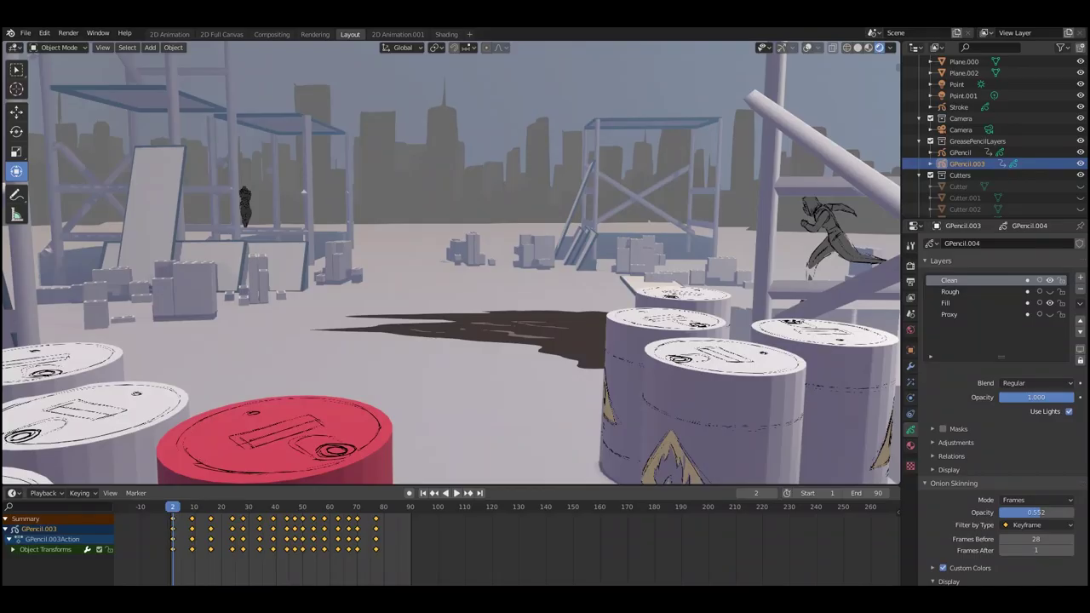
- Try Linear interpolation on all of GPencil.003's object keyframes and play the animation
right_click(136, 511)
mouse_move(136, 511)
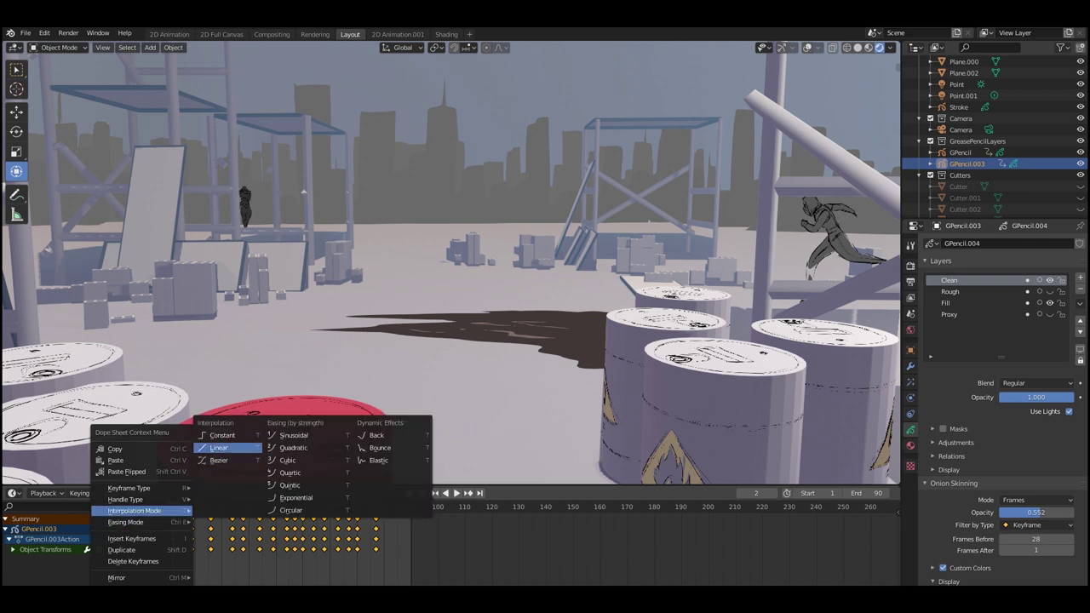
left_click(222, 448)
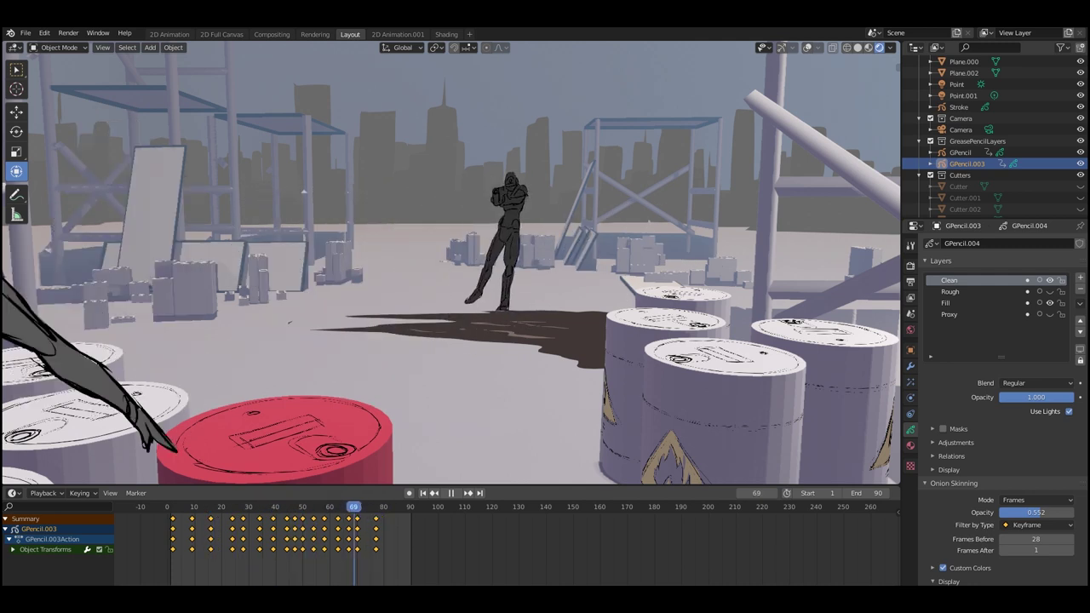
key("space")
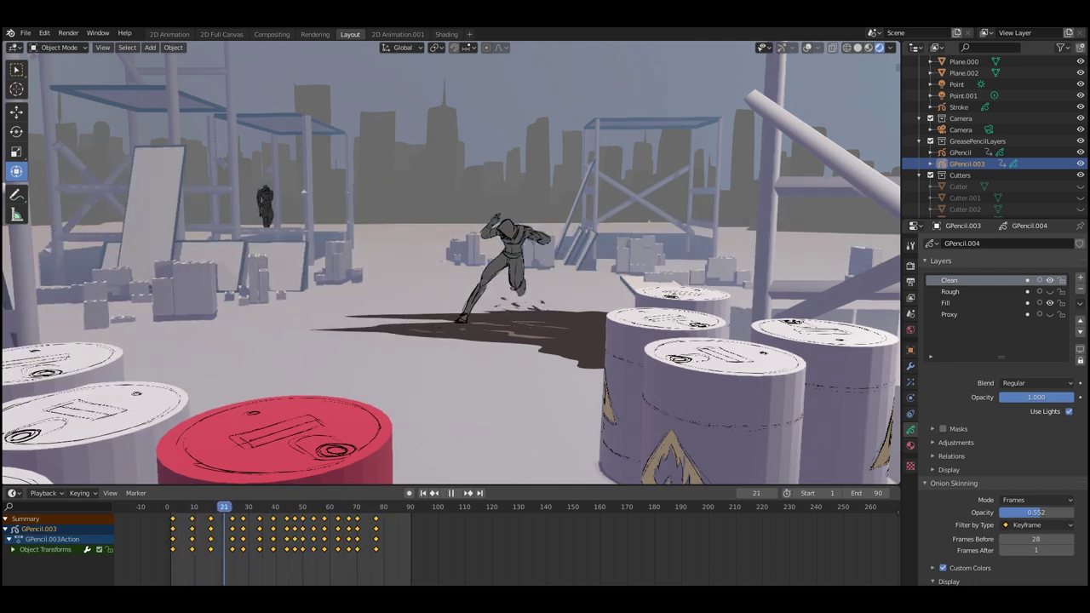
key("space")
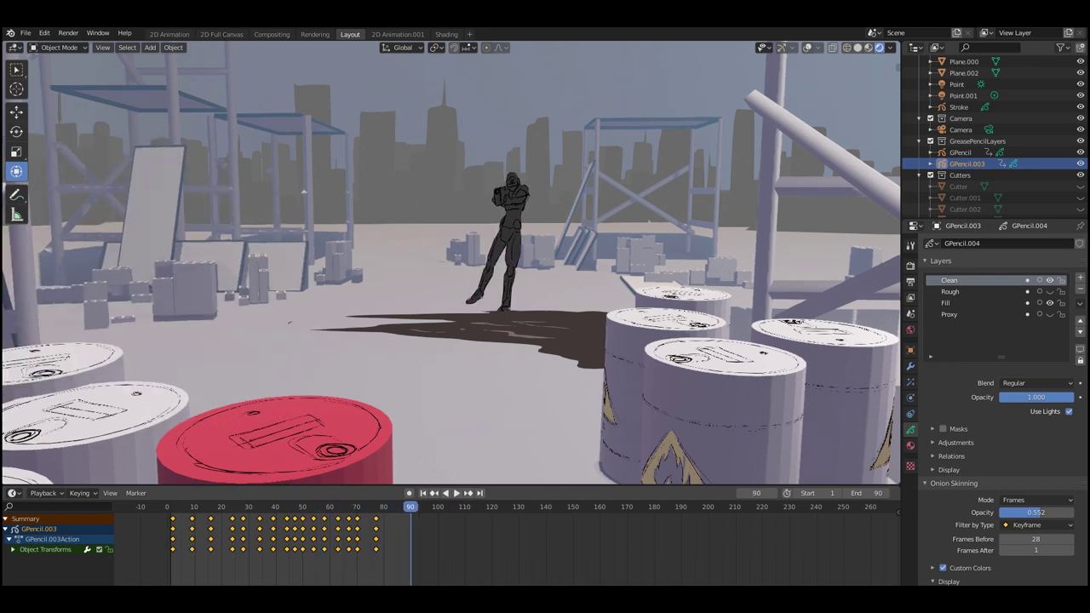
key("space")
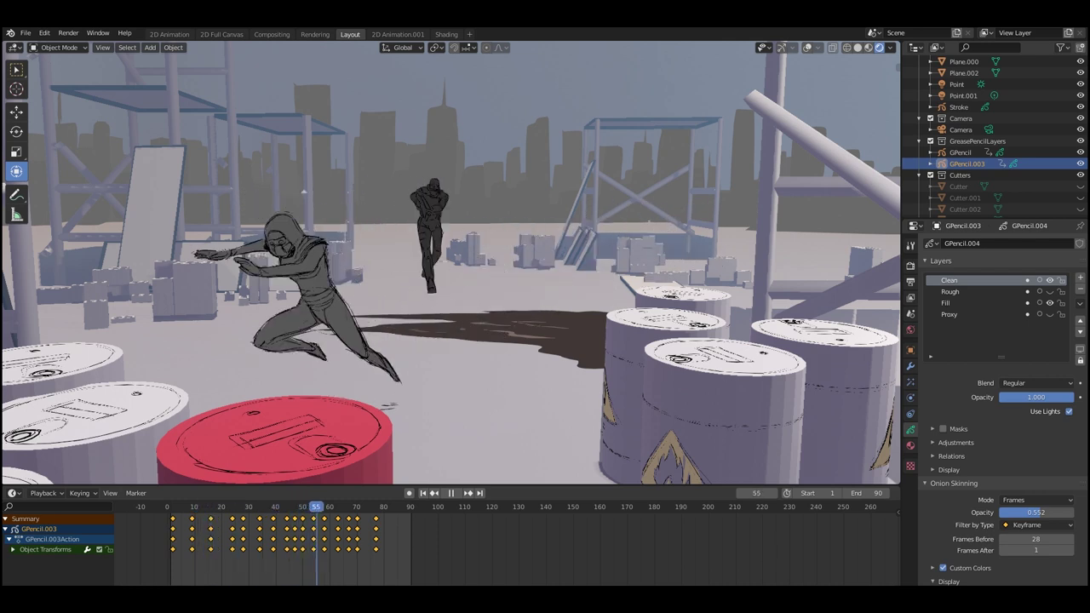
key("space")
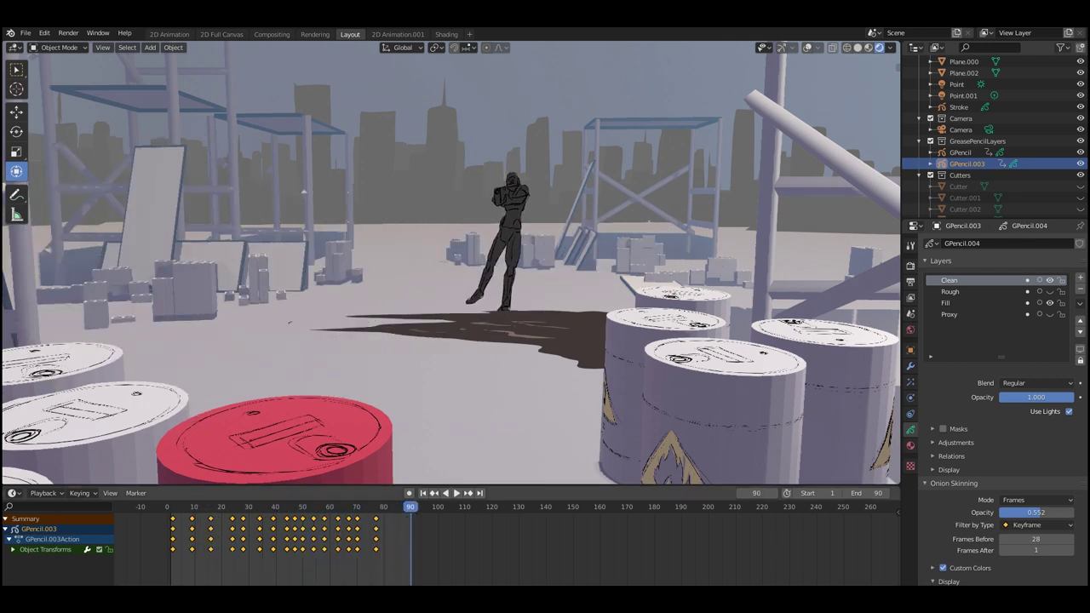
- Set the interpolation of GPencil.003's object keyframes to Constant and play the animation
right_click(172, 511)
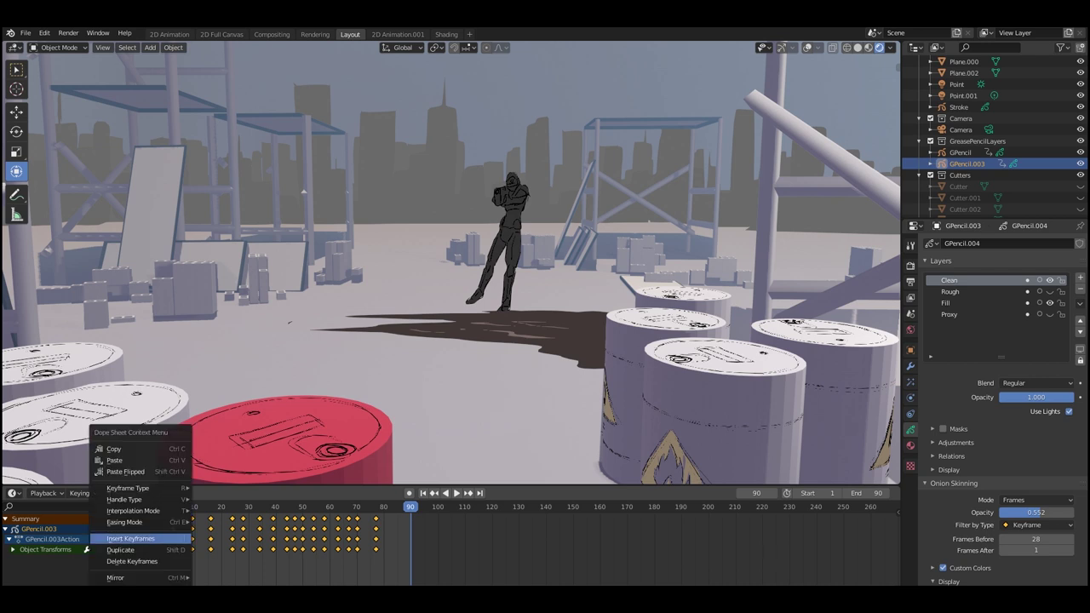
mouse_move(132, 511)
left_click(222, 436)
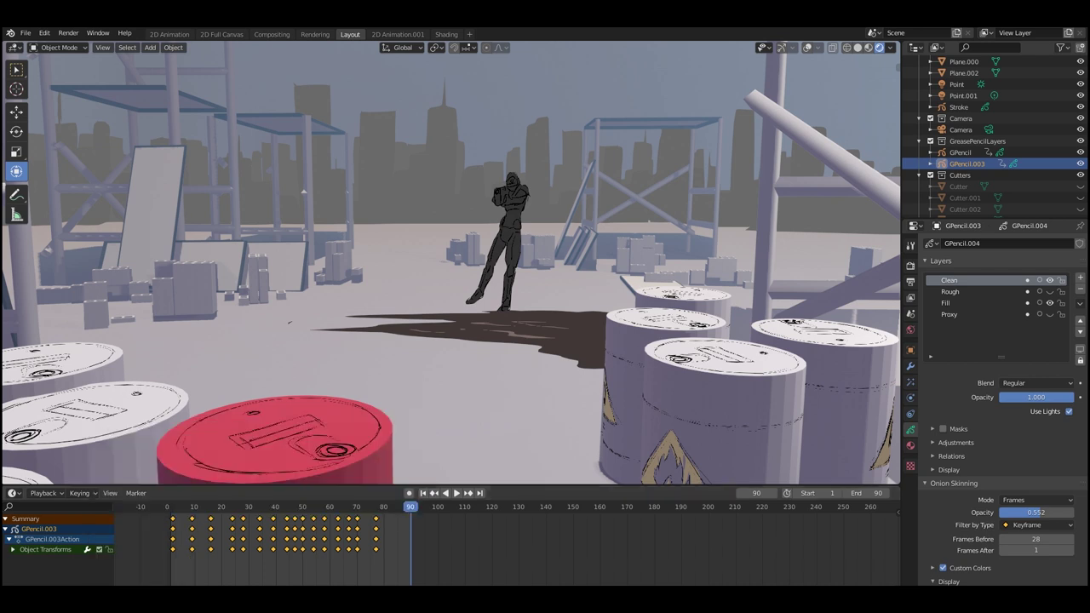
key("space")
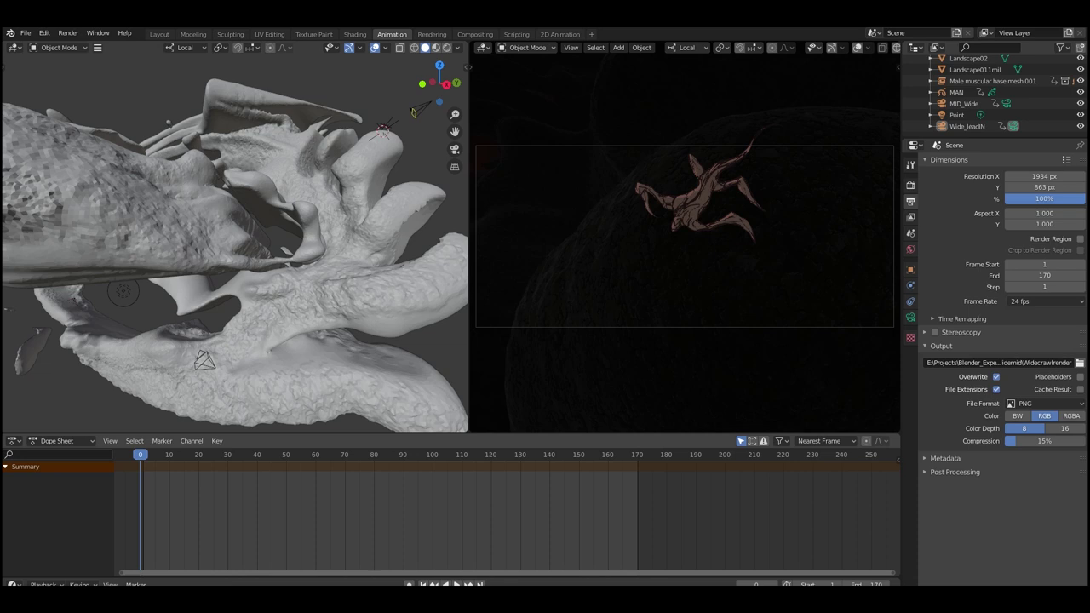
- Play the crawling creature's camera shot, and examine the base mesh figure on the rock landscape at frame 12 from farther away
key("space")
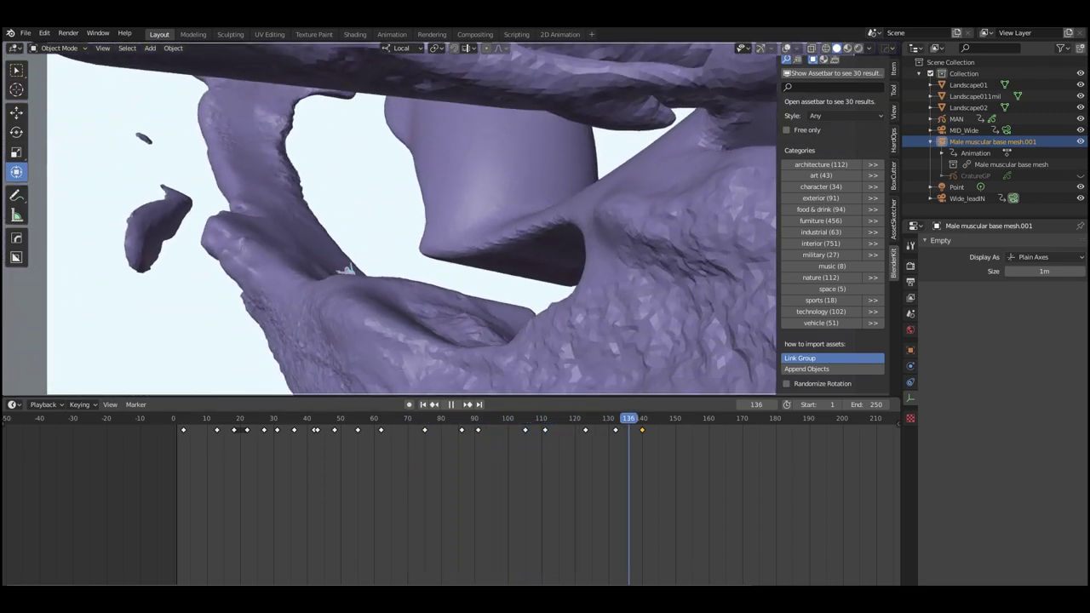
left_click_drag(638, 418, 214, 418)
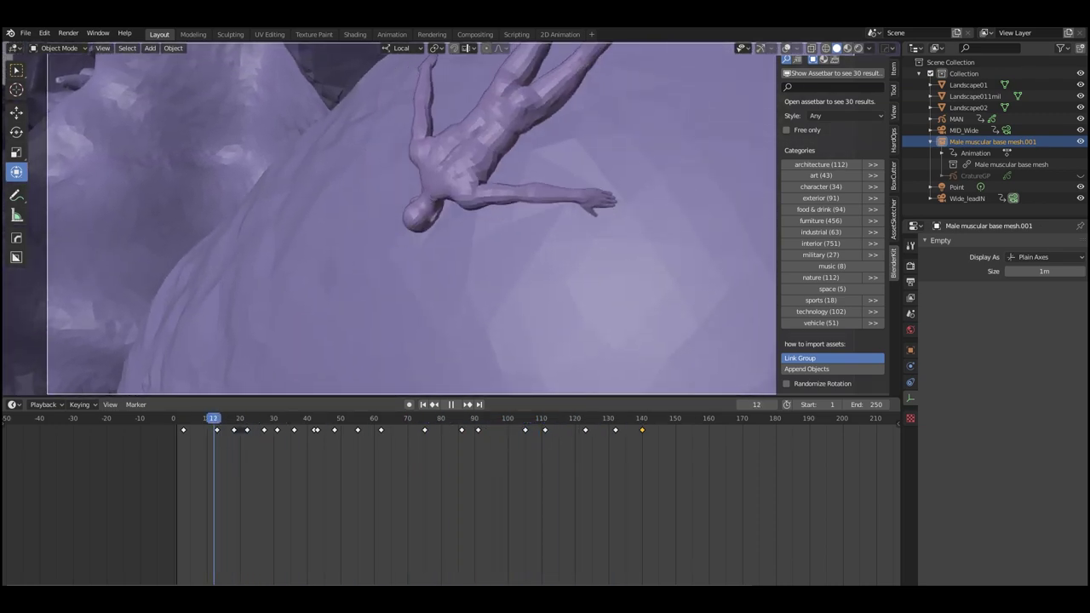
key("KP_0")
scroll(412, 218, "down", 10)
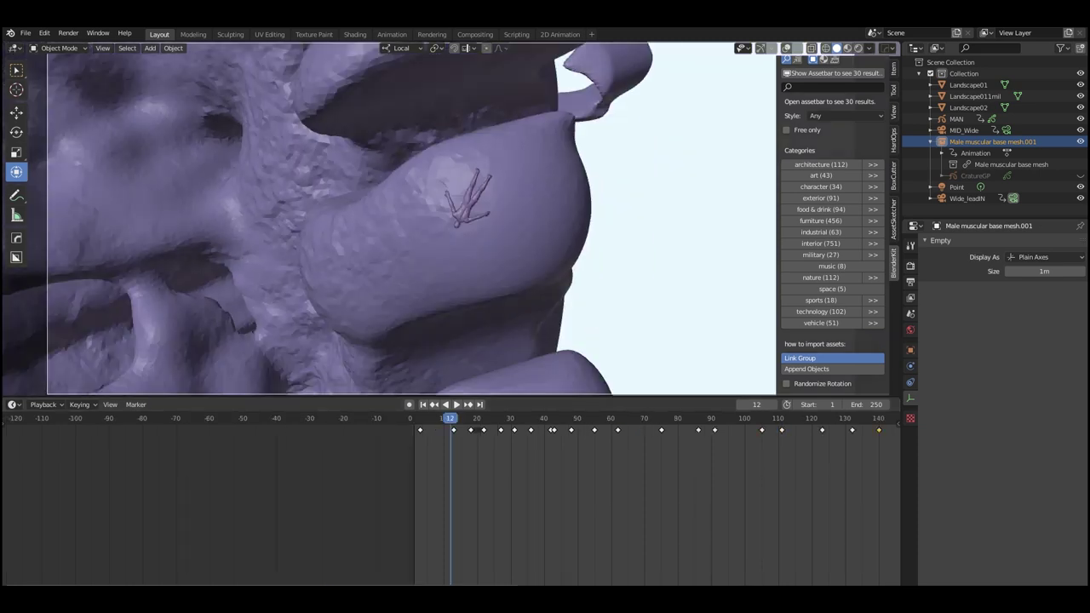
- Play the base mesh figure's animation and examine its crawl across the rock landscape from outside the camera view
left_click_drag(452, 419, 480, 418)
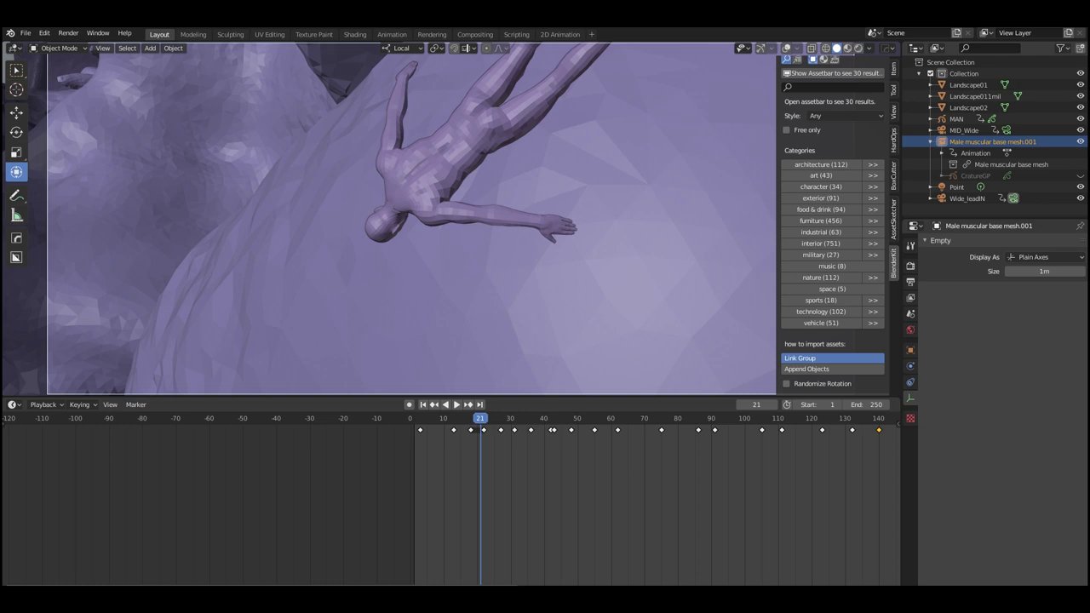
key("KP_0")
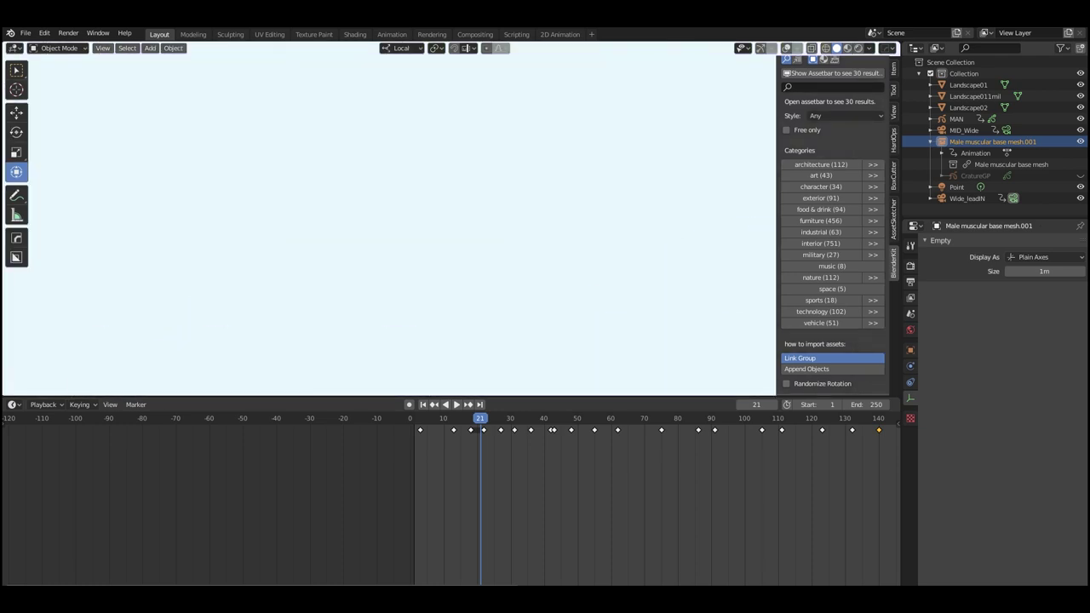
key("space")
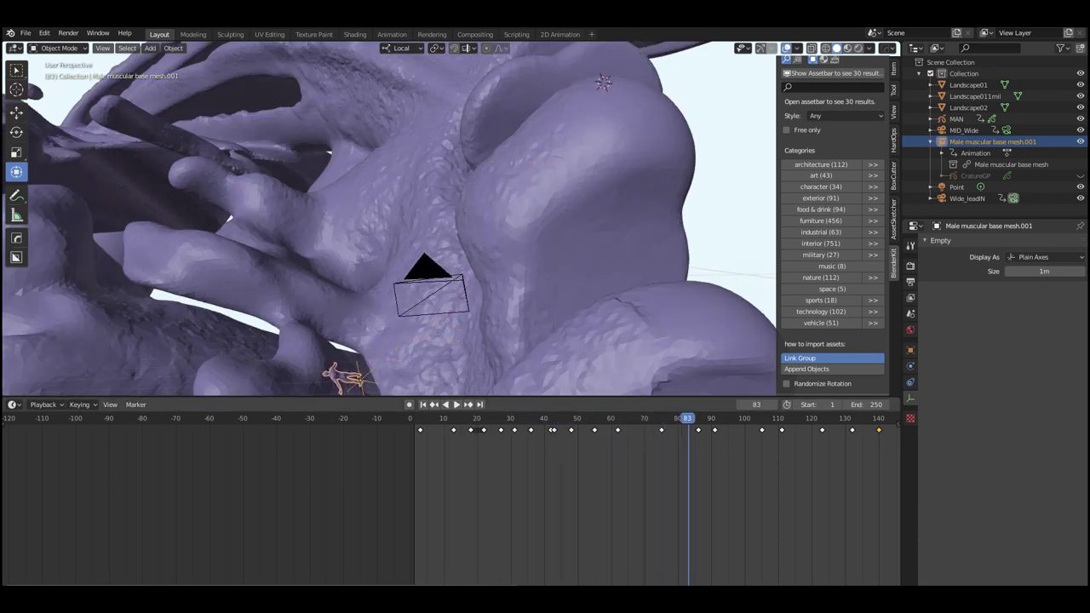
middle_click_drag(390, 255, 469, 153)
key("space")
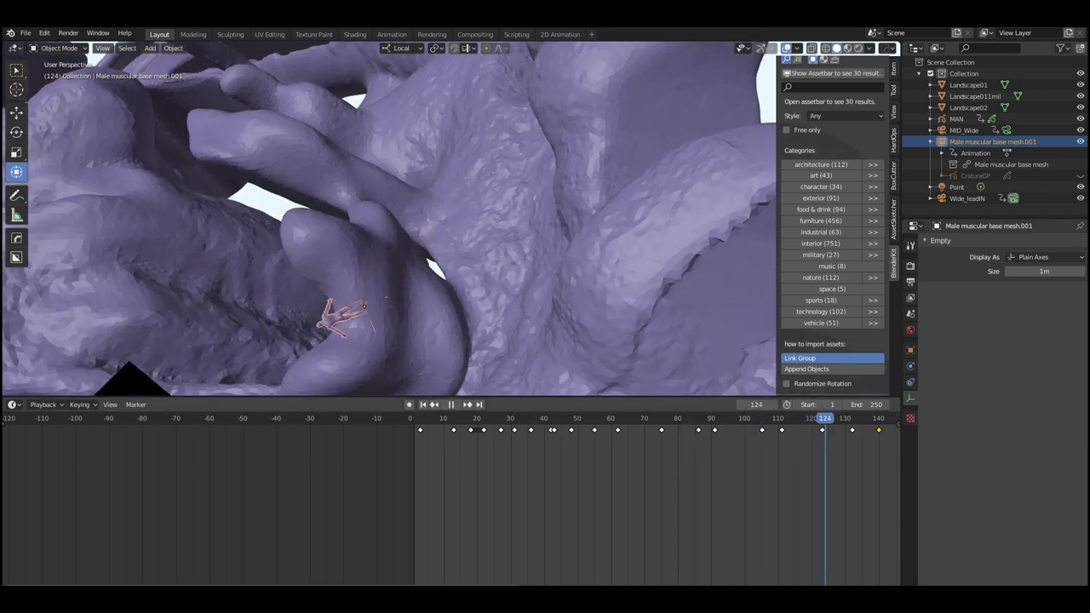
key("space")
middle_click_drag(545, 503, 612, 482)
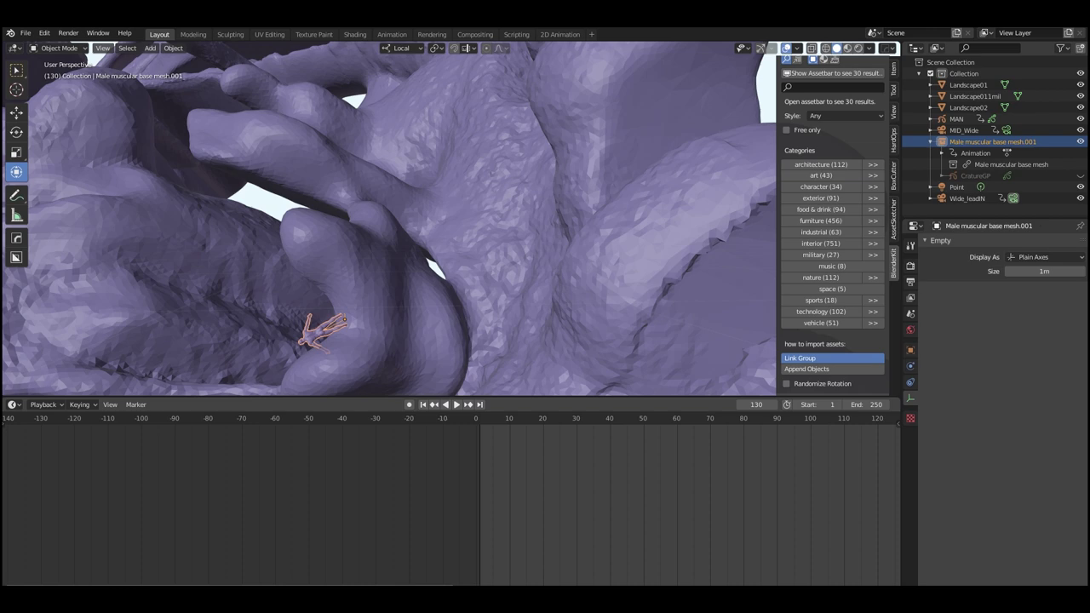
key("space")
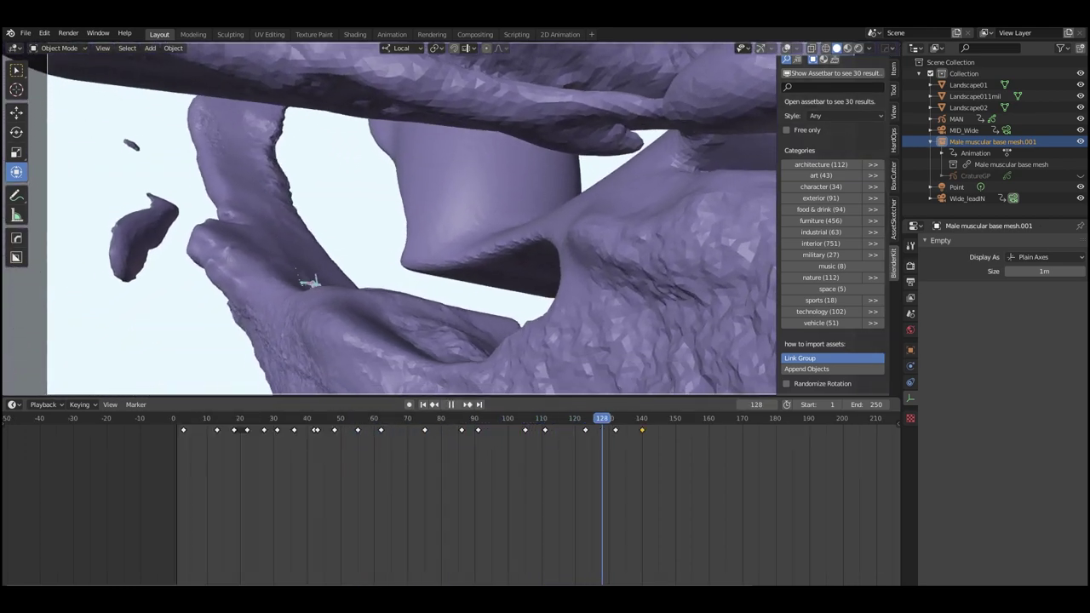
- Scrub the crawling shot back to its start and examine the base mesh figure's movement between frames 12 and 21
left_click_drag(638, 418, 213, 418)
key("space")
key("KP_0")
middle_click_drag(411, 218, 477, 218)
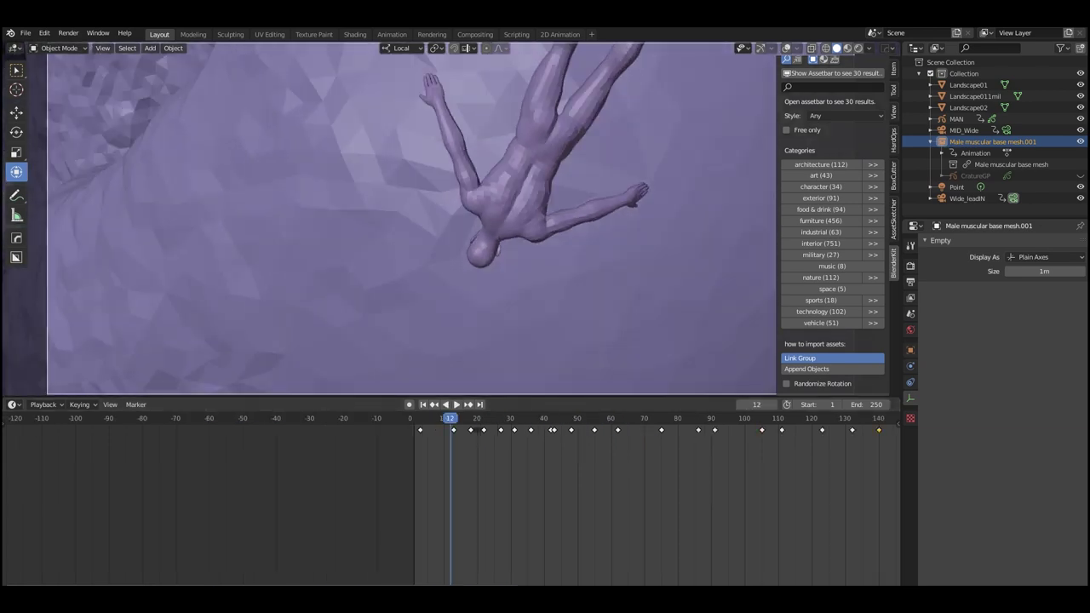
scroll(411, 219, "down", 10)
left_click_drag(451, 418, 480, 418)
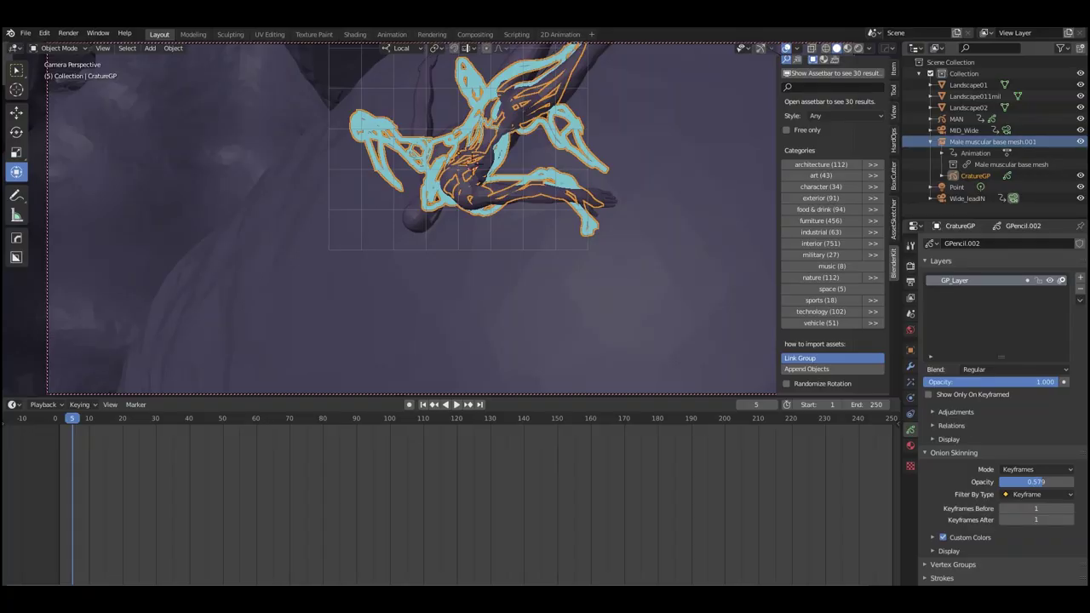
- Toggle the visibility of the CratureGP drawing and the base mesh figure
left_click(1080, 141)
key("alt+h")
key("h")
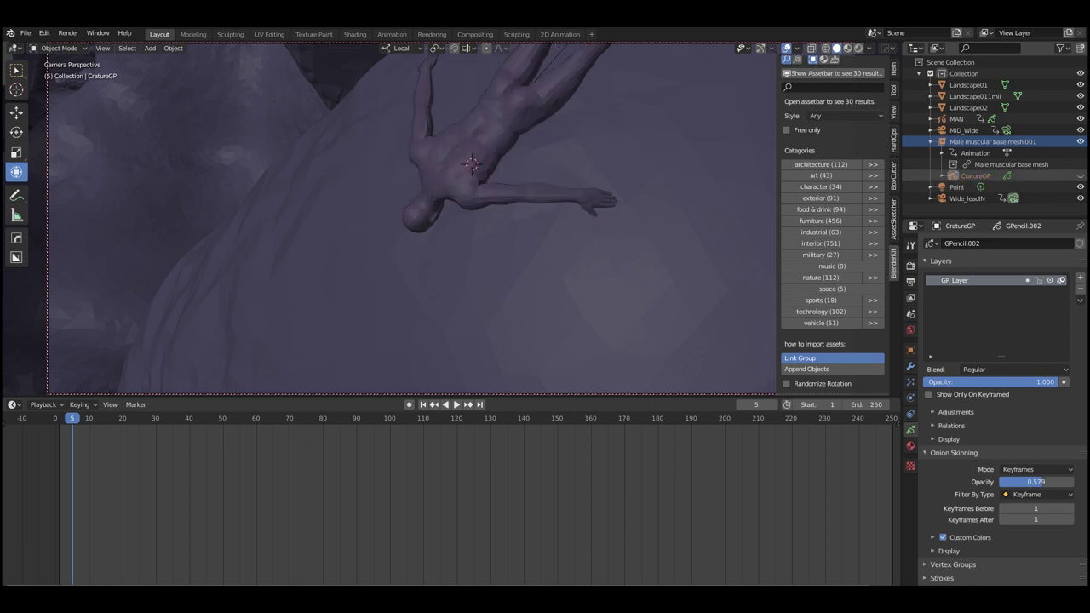
key("alt+h")
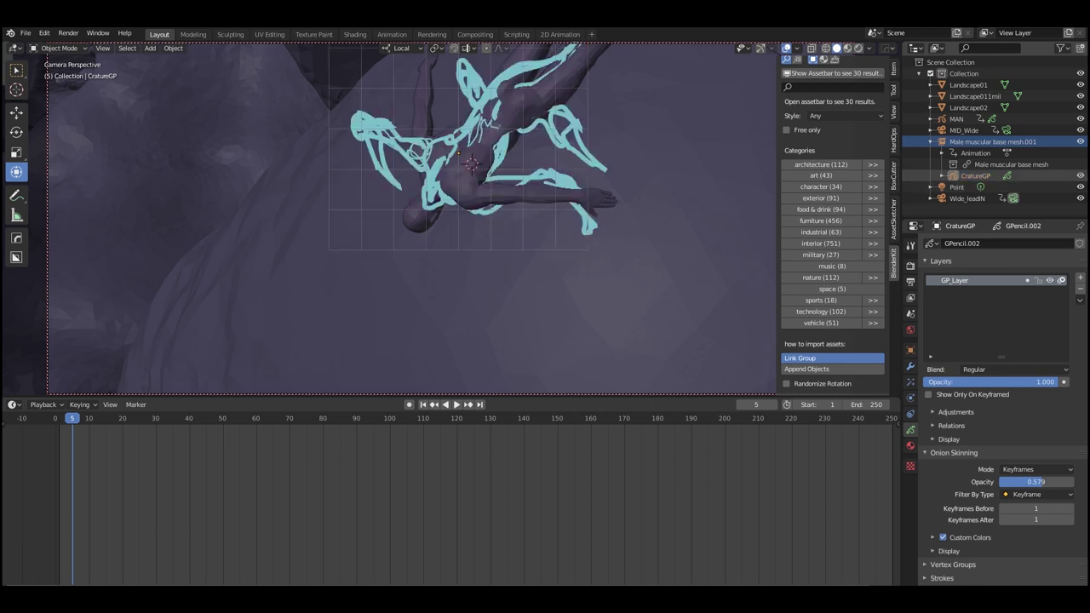
left_click(472, 158)
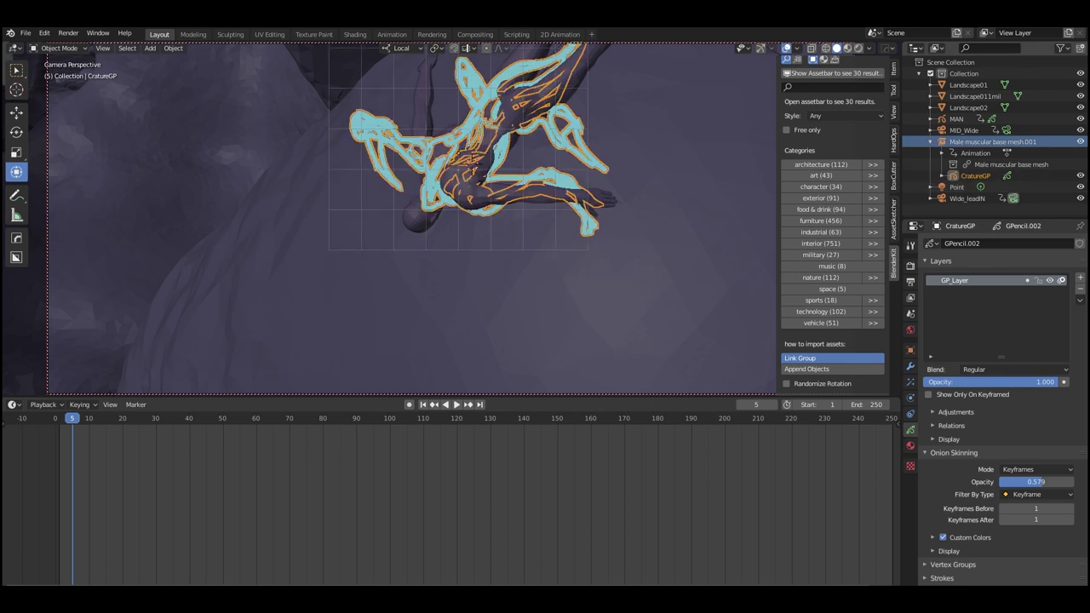
left_click(1080, 142)
left_click(1081, 141)
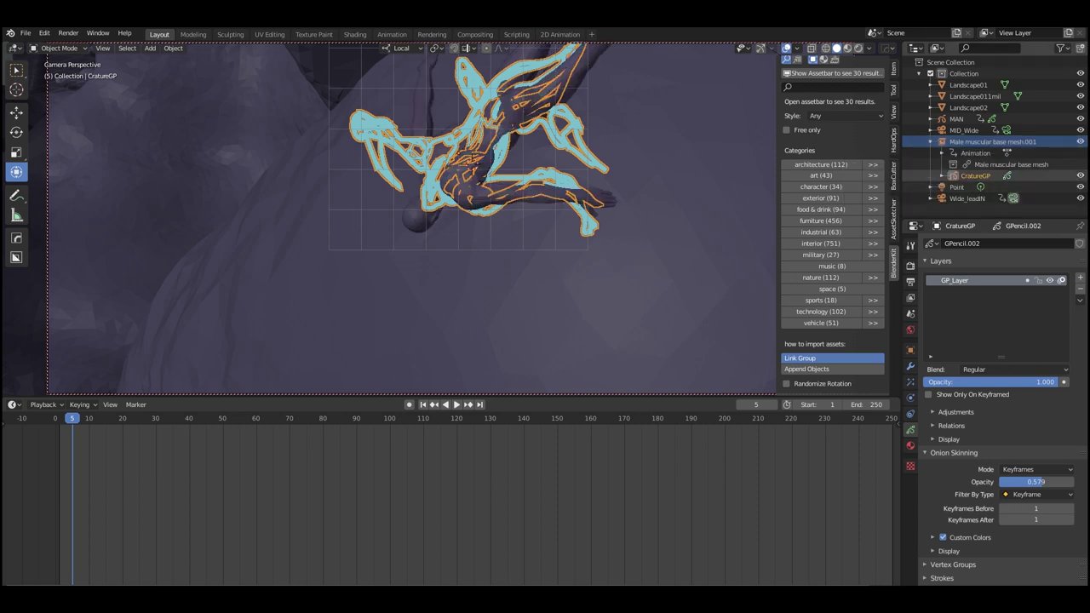
left_click(1080, 176)
left_click(1080, 176)
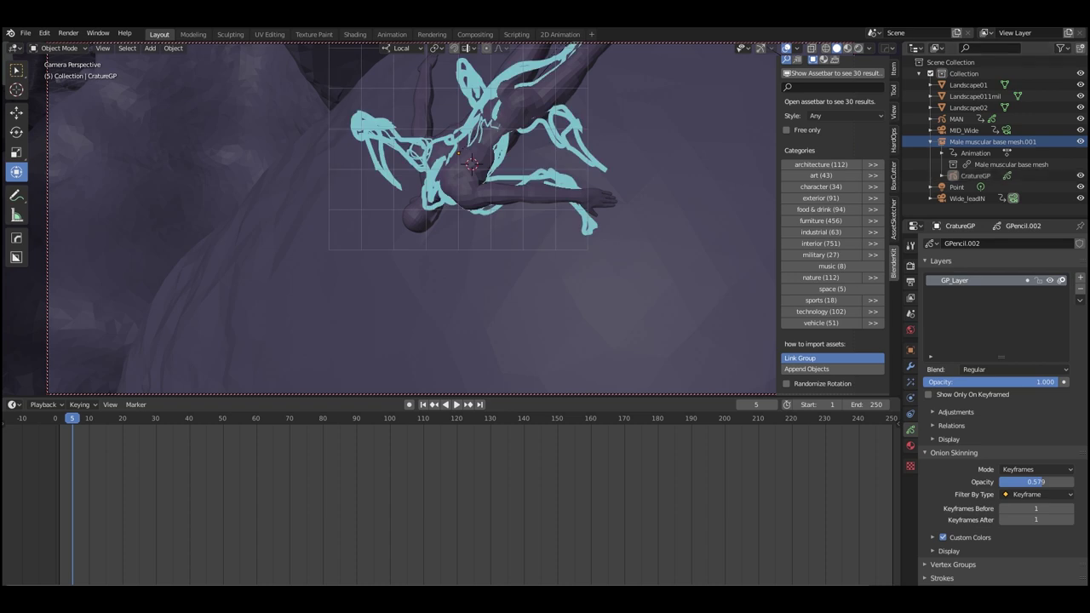
- Parent the CratureGP drawing to Male muscular base mesh.001 using Object (Keep Transform), and play the animation to check it
left_click(477, 119)
left_click(418, 218, "shift")
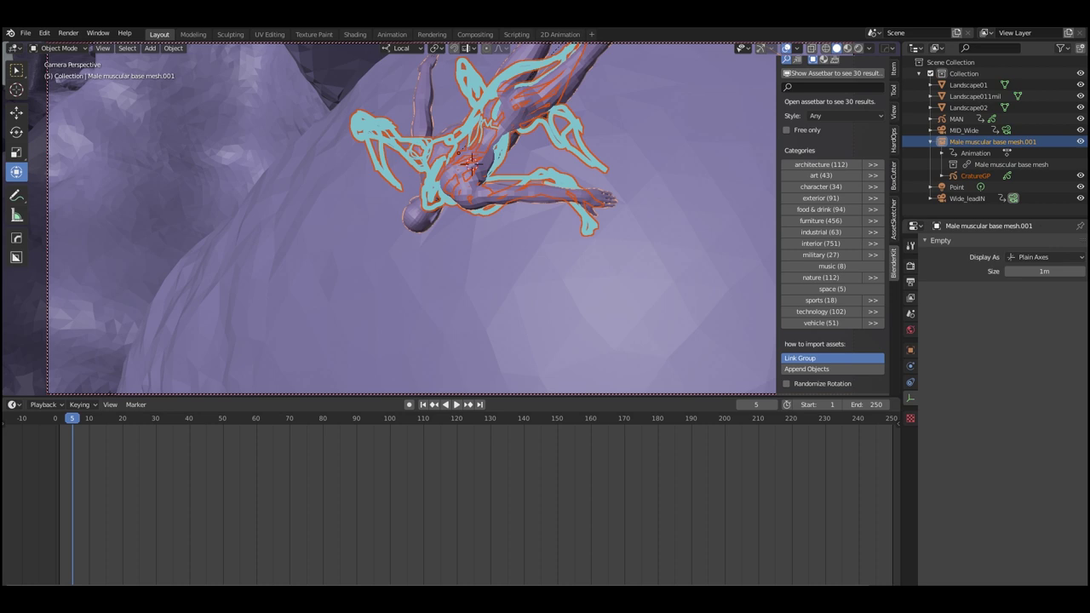
key("ctrl+p")
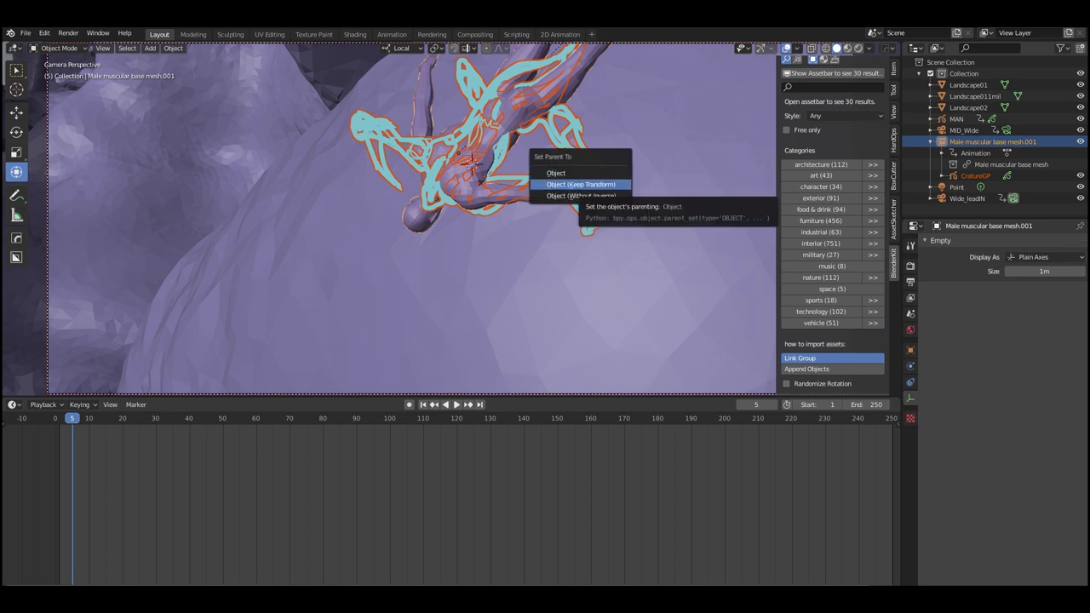
left_click(581, 184)
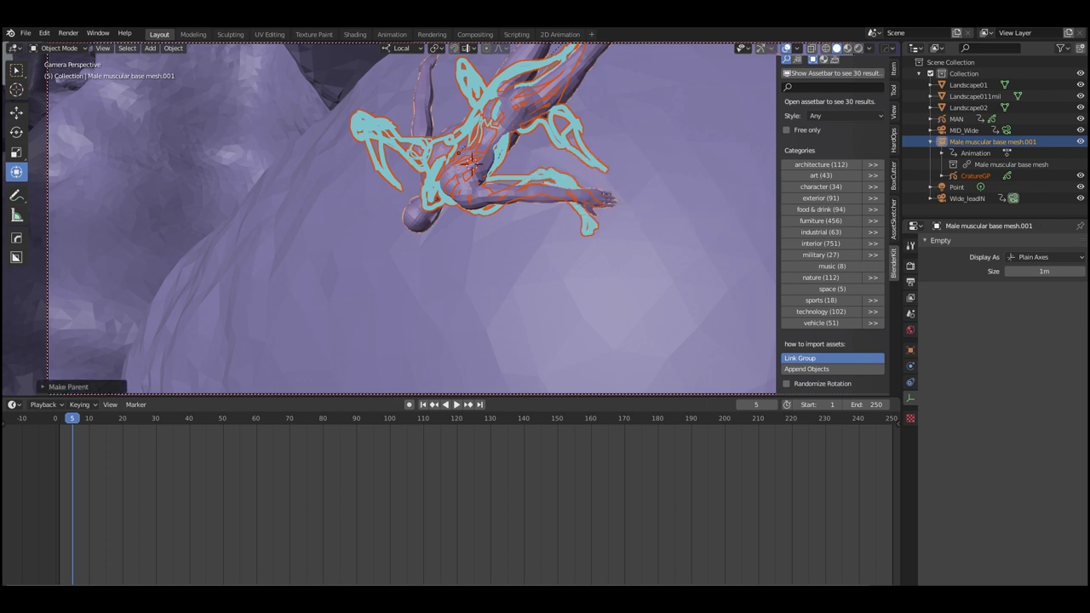
key("space")
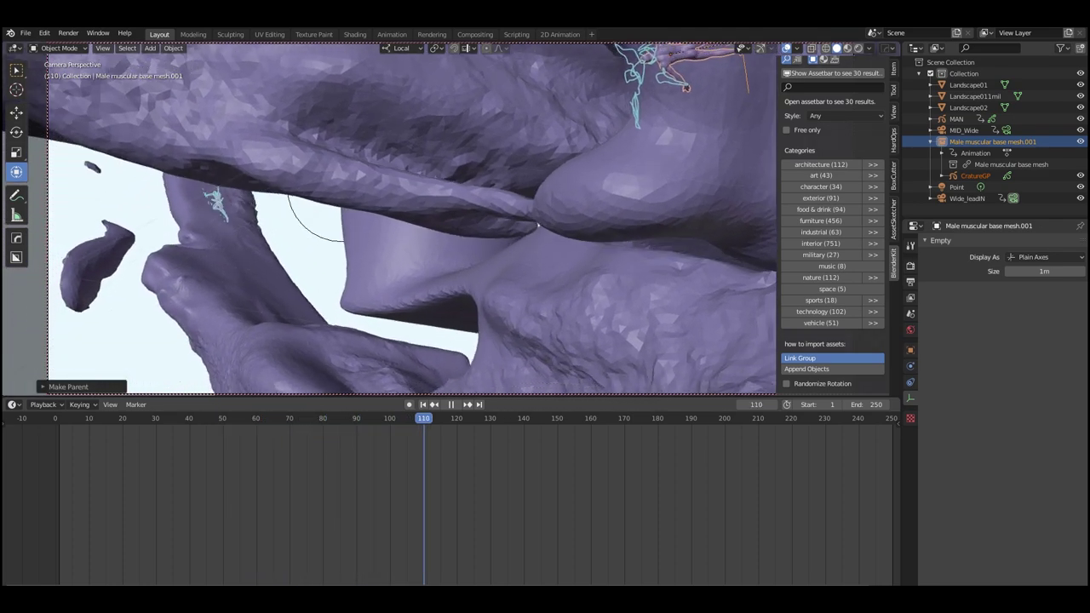
left_click_drag(431, 418, 155, 418)
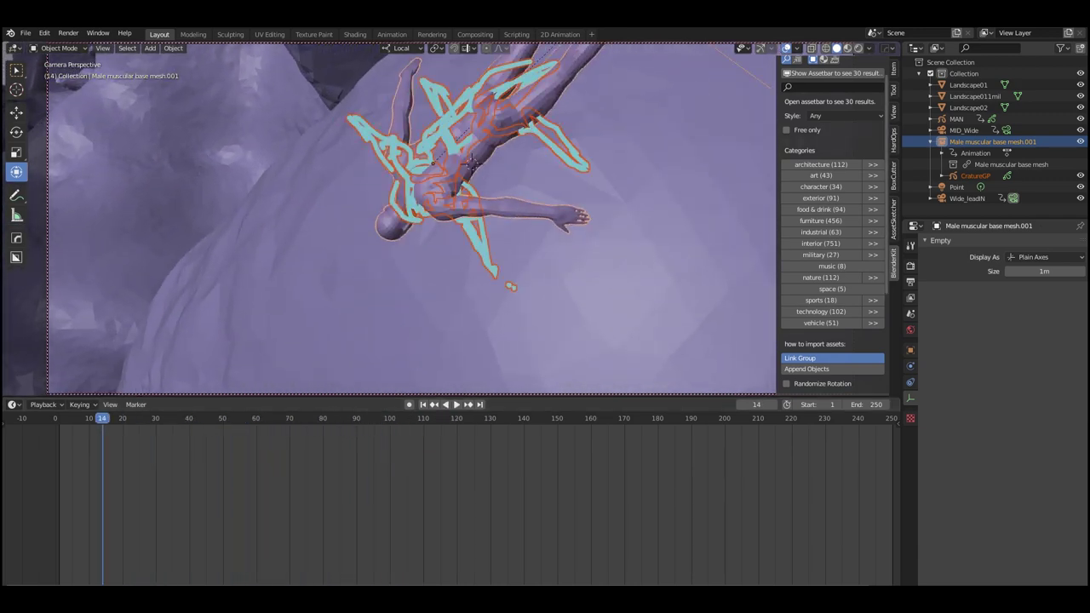
- Hide the base mesh figure and play the animation with only the CratureGP drawing
key("h")
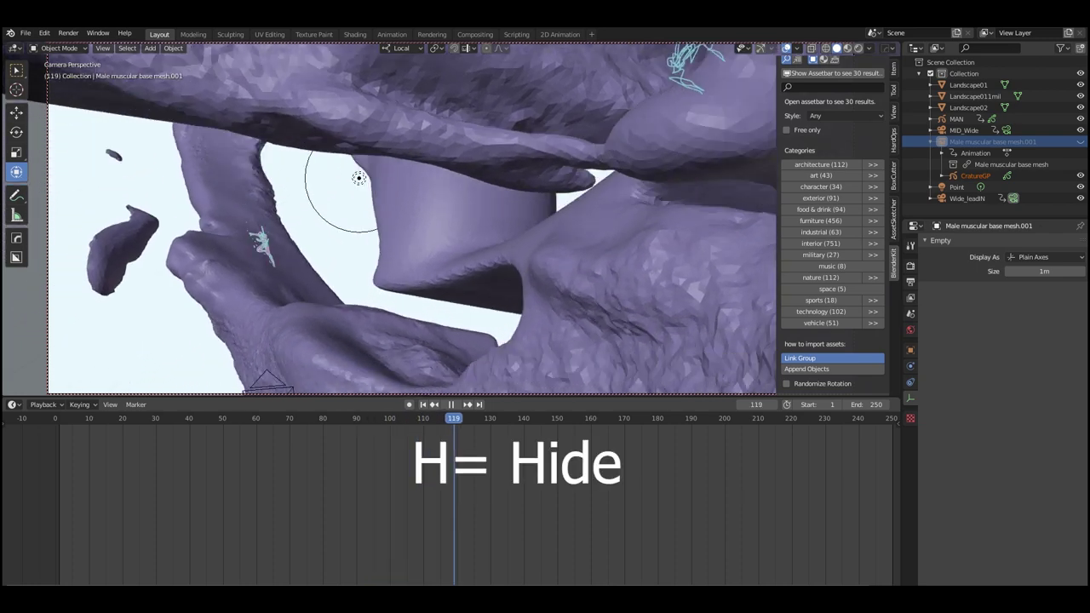
left_click_drag(454, 418, 103, 418)
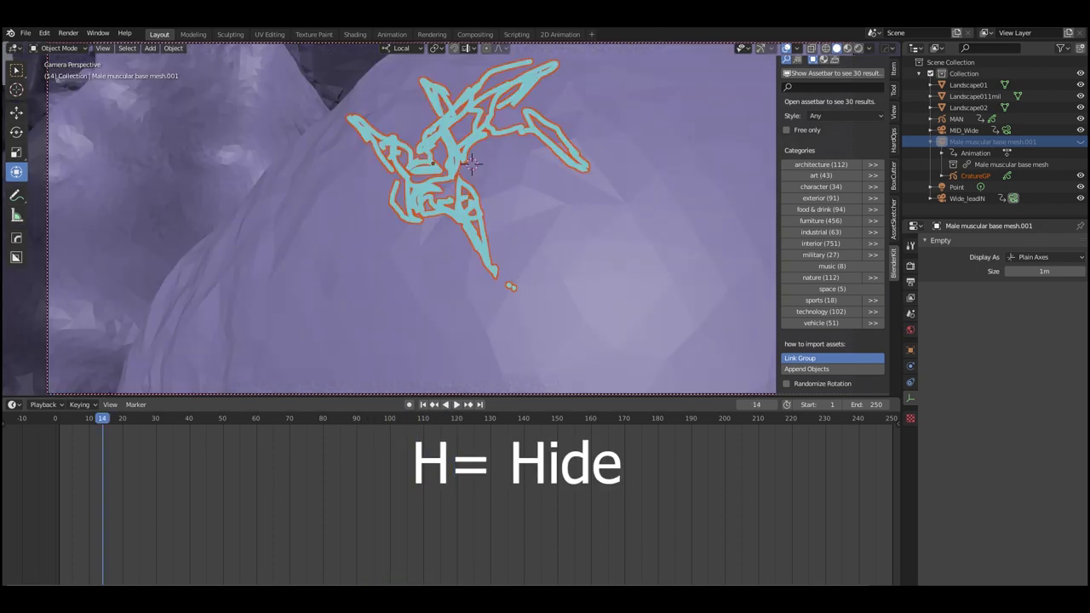
key("space")
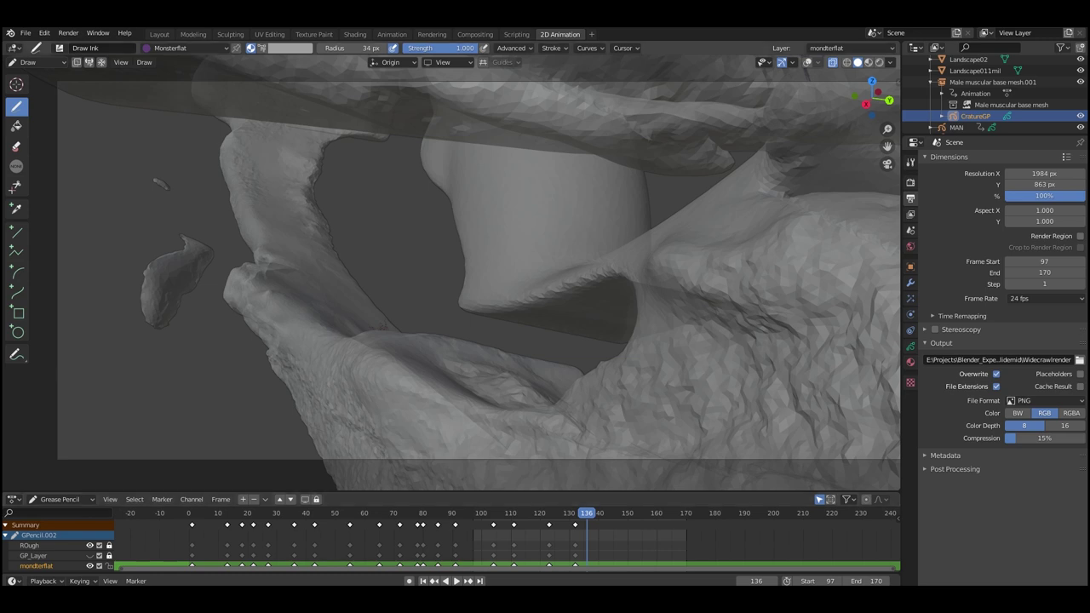
- Adjust the horizontal offset and the rim color of CratureGP's Rim effect
key("space")
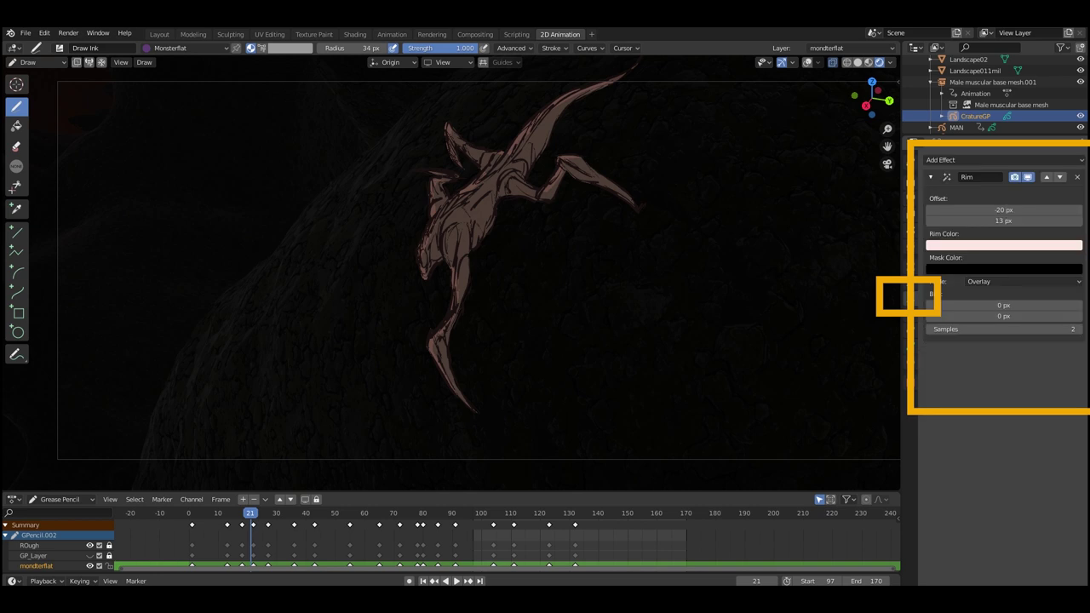
left_click_drag(1003, 209, 980, 209)
left_click(1004, 245)
left_click_drag(1023, 138, 1017, 134)
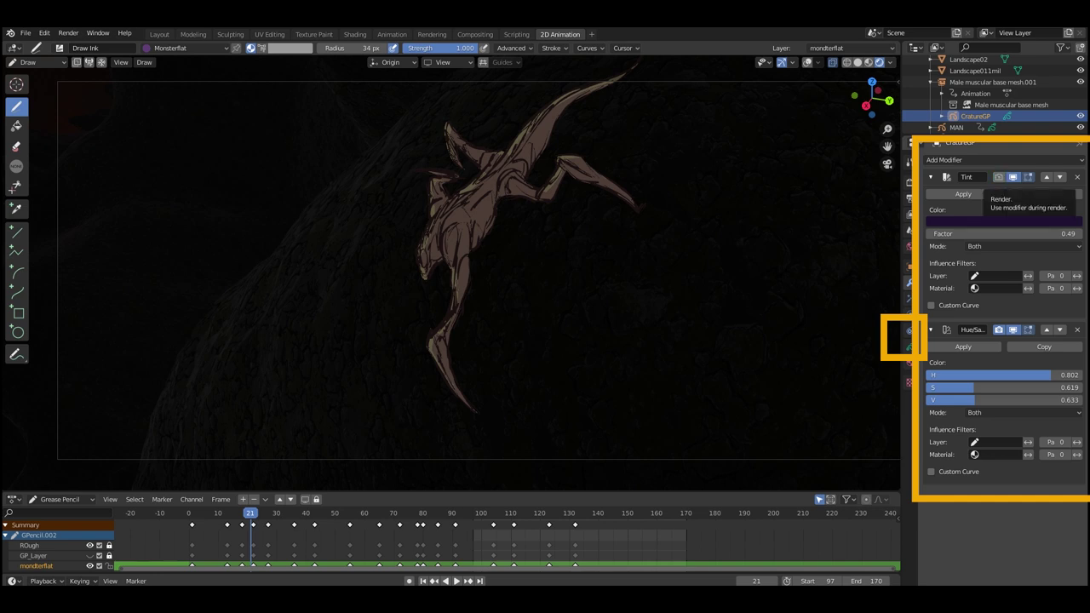
- Toggle the render and viewport display of CratureGP's Tint modifier and pick a different tint color
left_click(998, 176)
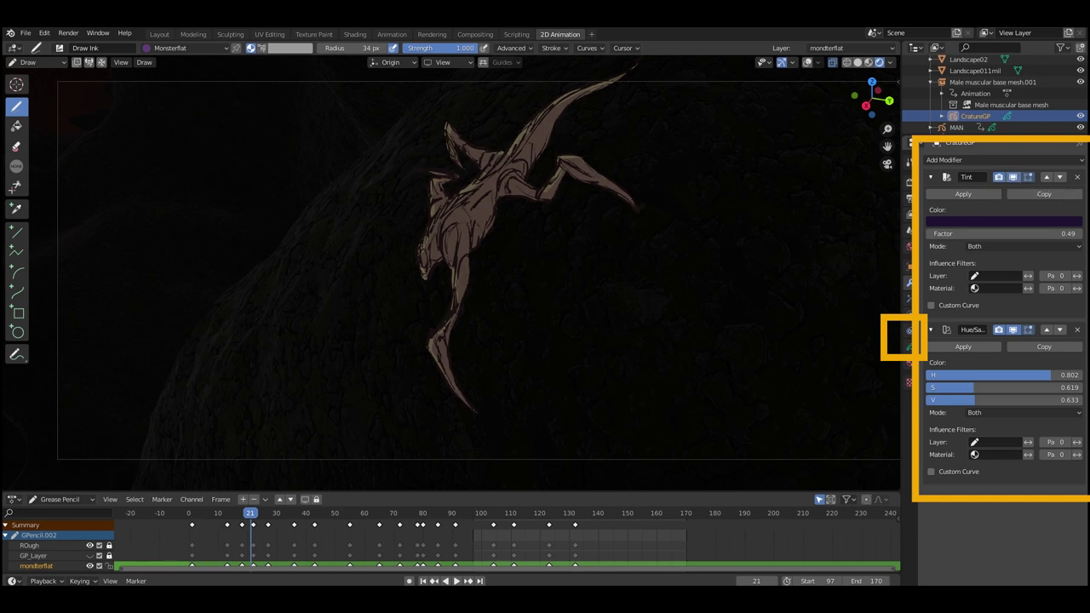
left_click(1013, 176)
left_click(1003, 221)
left_click(1009, 126)
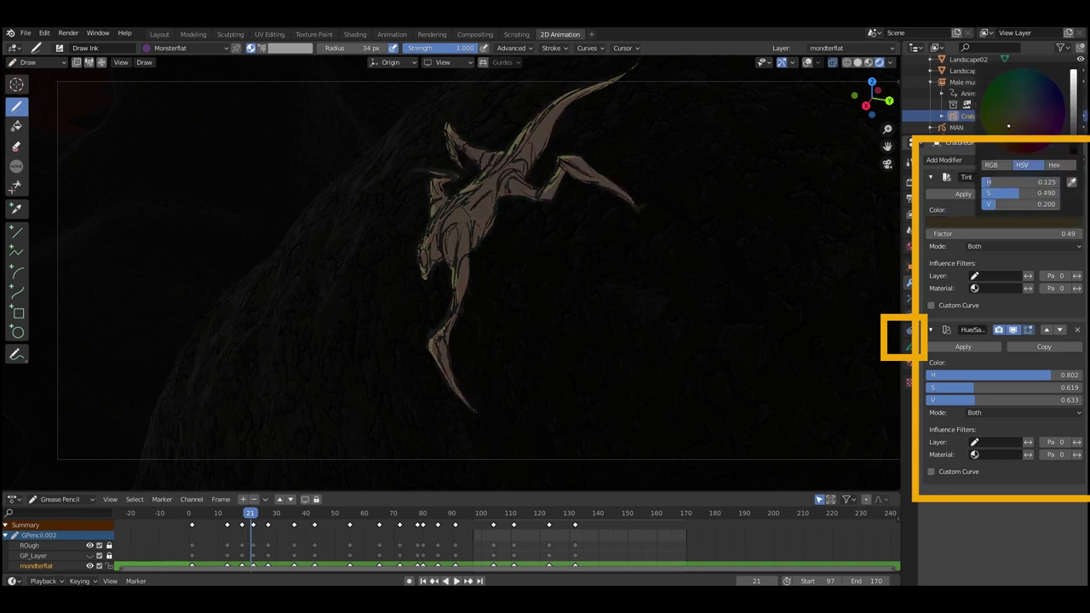
left_click_drag(1024, 131, 996, 122)
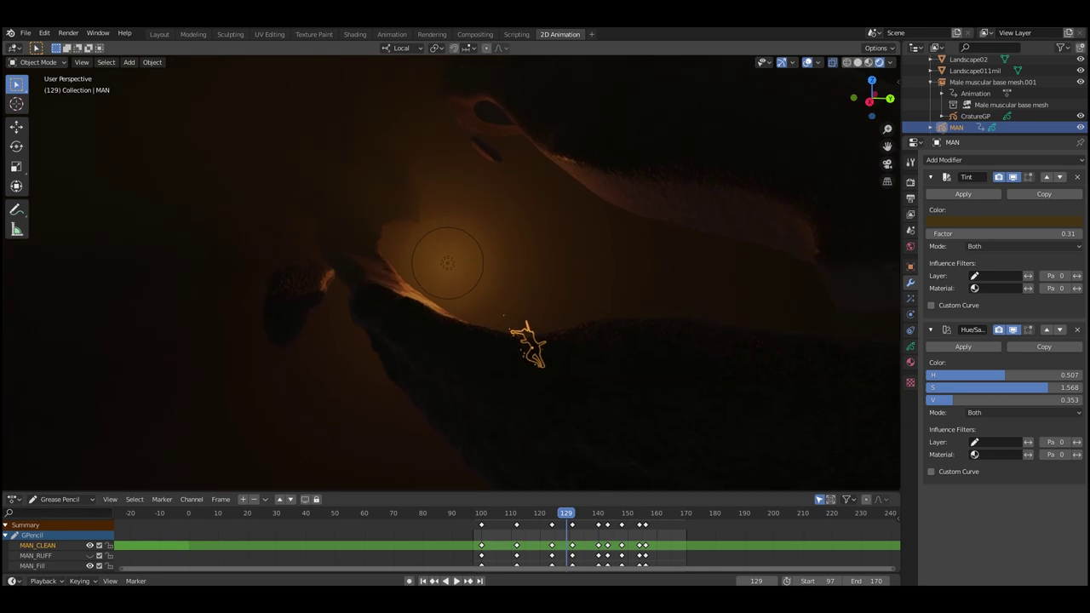
- Examine the MAN figure on the rock ledge from other angles in the rendered scene and play its animation
middle_click_drag(451, 272, 537, 302)
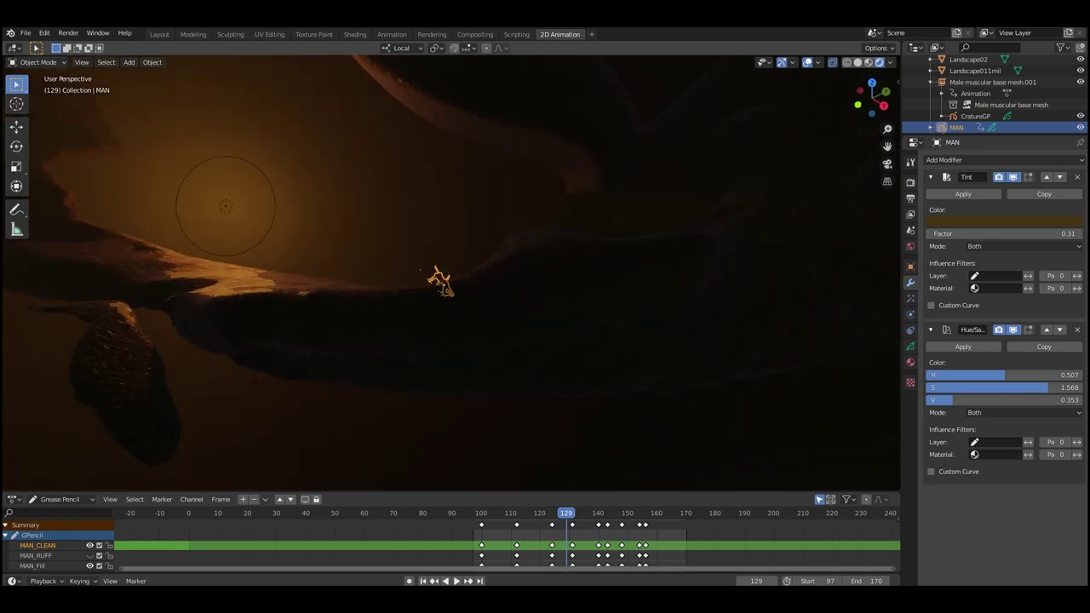
scroll(452, 272, "up", 4)
middle_click_drag(452, 281, 387, 268)
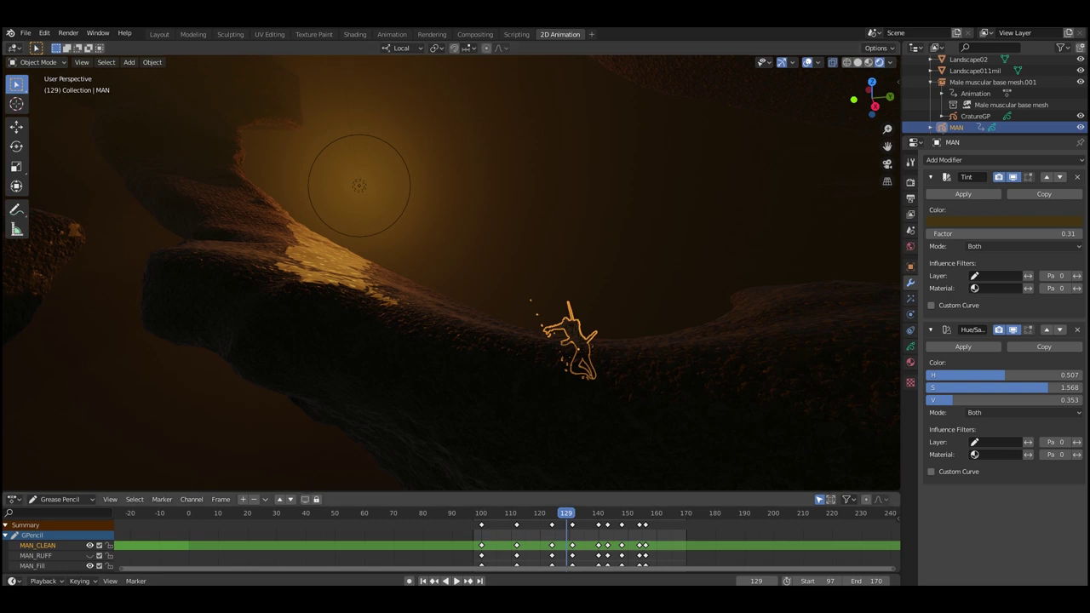
key("shift+ctrl+space")
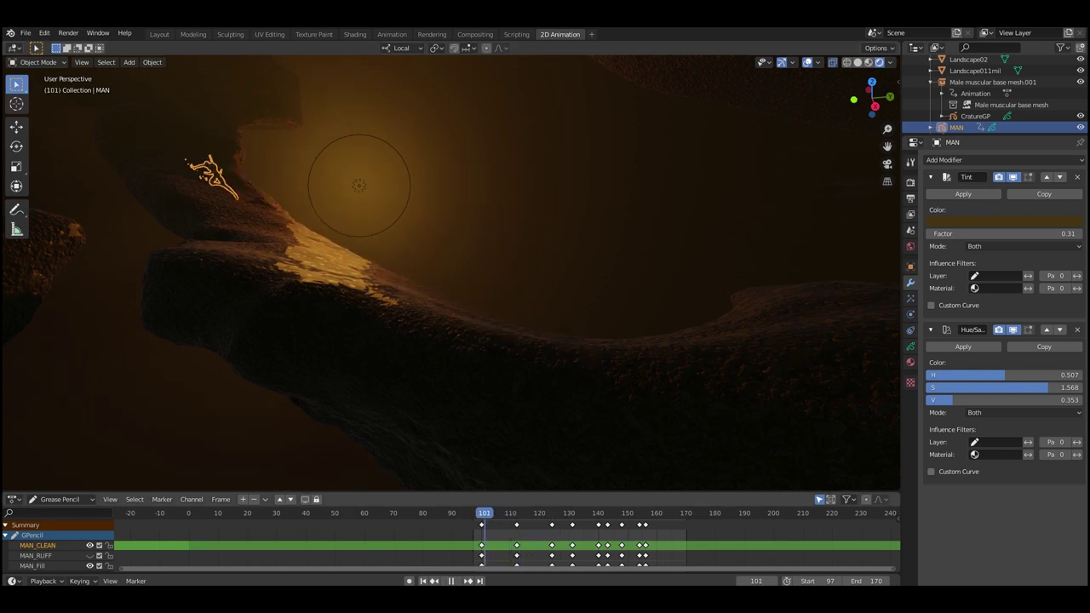
key("space")
- Scrub and play MAN's jump from a closer viewpoint, examining the figure's rim light against the lit rock
middle_click_drag(588, 290, 328, 264, "shift")
mouse_move(316, 182)
middle_mouse_down()
mouse_move(341, 175)
mouse_move(304, 170)
middle_mouse_up()
left_click_drag(595, 512, 616, 513)
middle_click_drag(545, 289, 515, 320, "shift")
mouse_move(287, 185)
middle_mouse_down()
mouse_move(280, 180)
mouse_move(283, 191)
middle_mouse_up()
key("space")
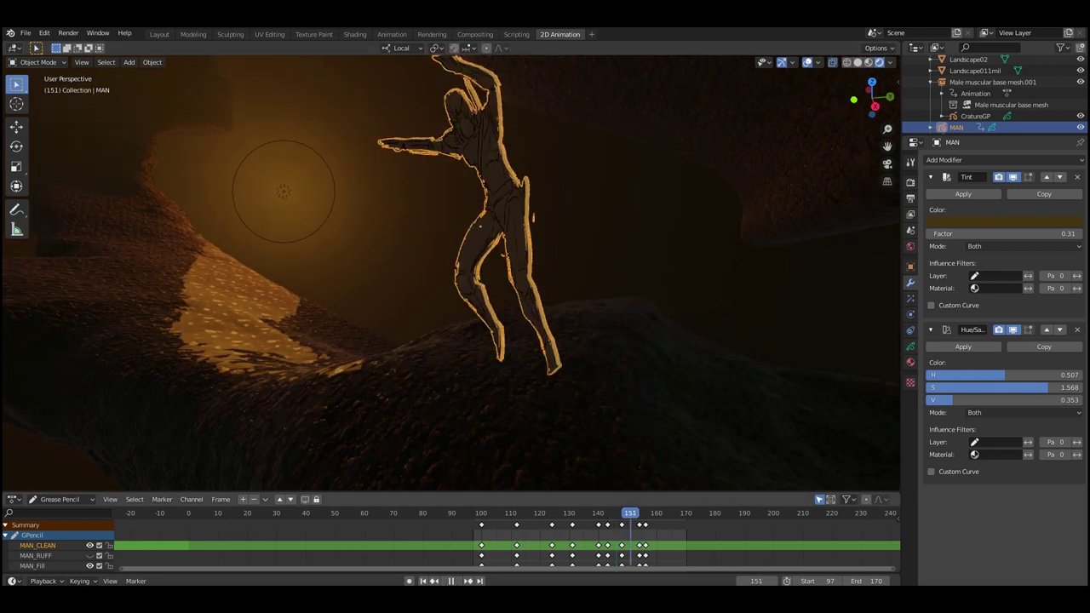
key("space")
middle_click_drag(284, 191, 351, 316)
key("space")
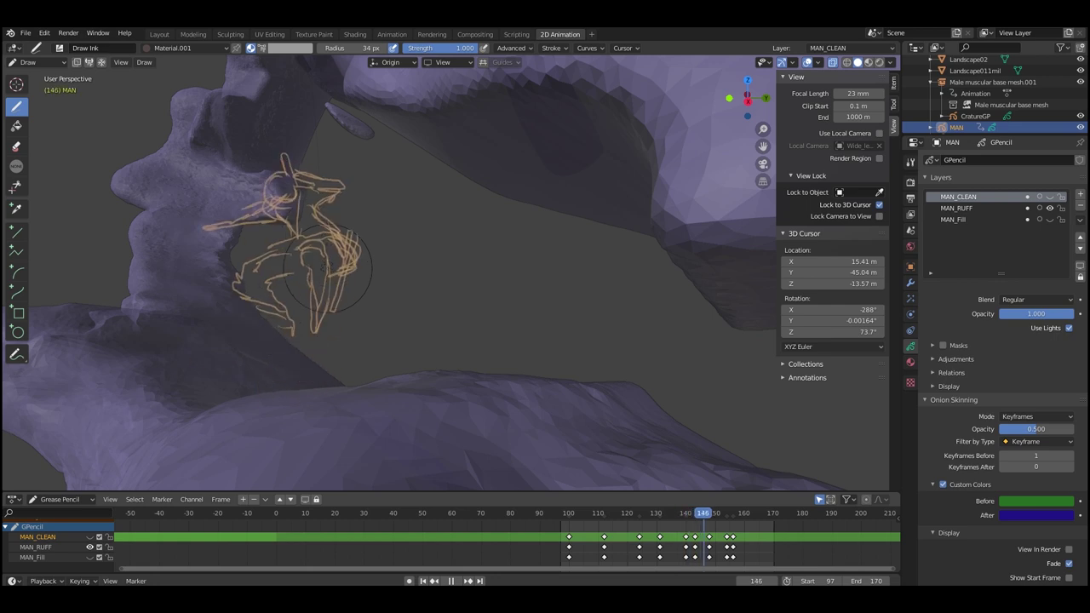
- Stop playback of MAN's rough drawing at frame 156 and undo the last two changes
key("space")
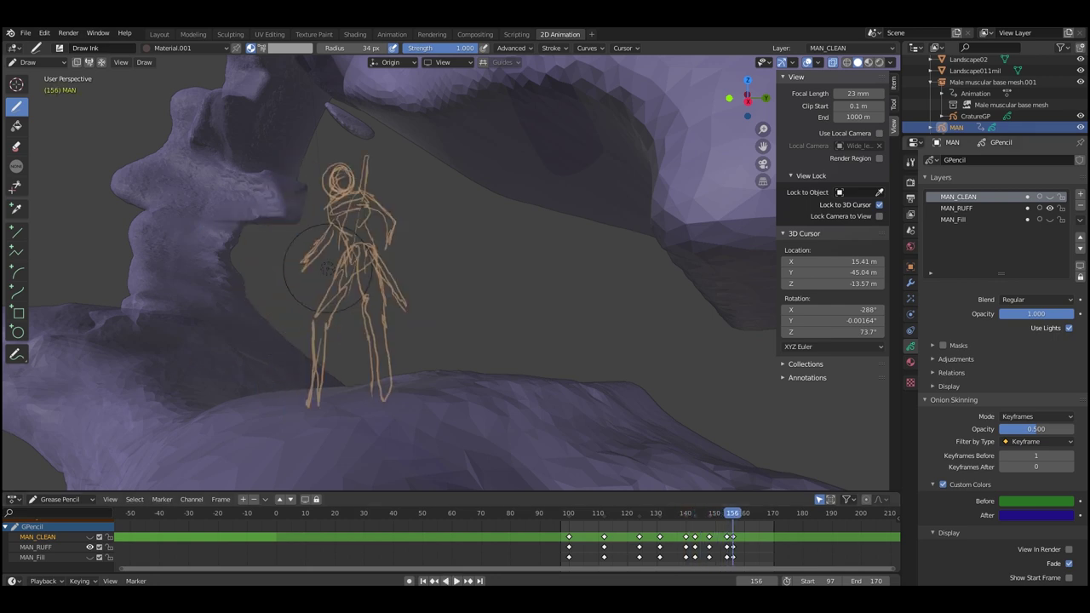
key("ctrl+z")
key("ctrl+z")
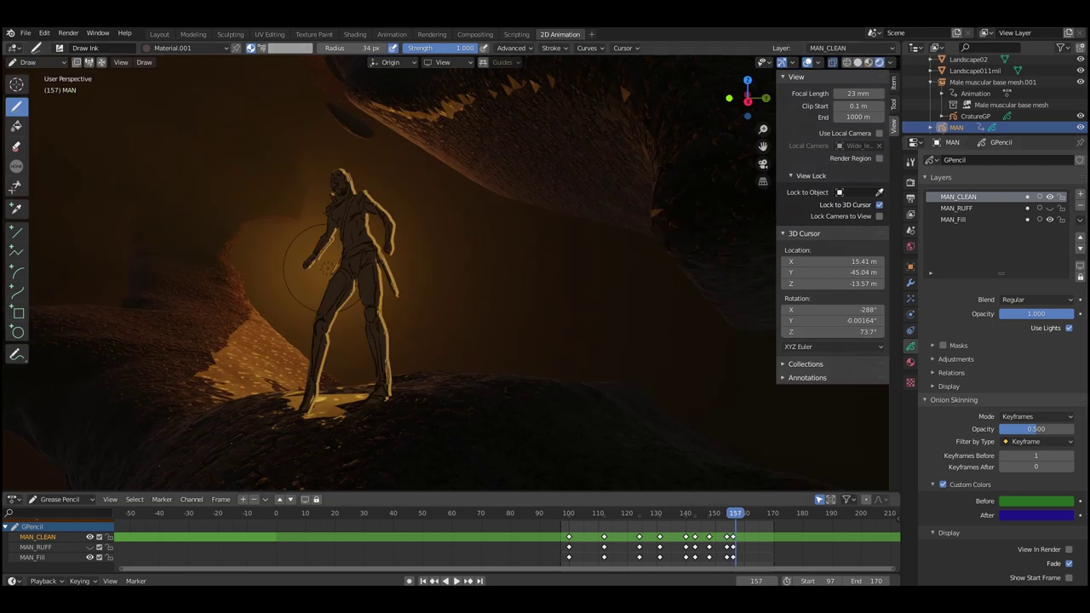
- Set the horizontal offset of MAN's Rim effect to 20 px at frame 161
key("ctrl+shift+space")
middle_click_drag(445, 307, 451, 271)
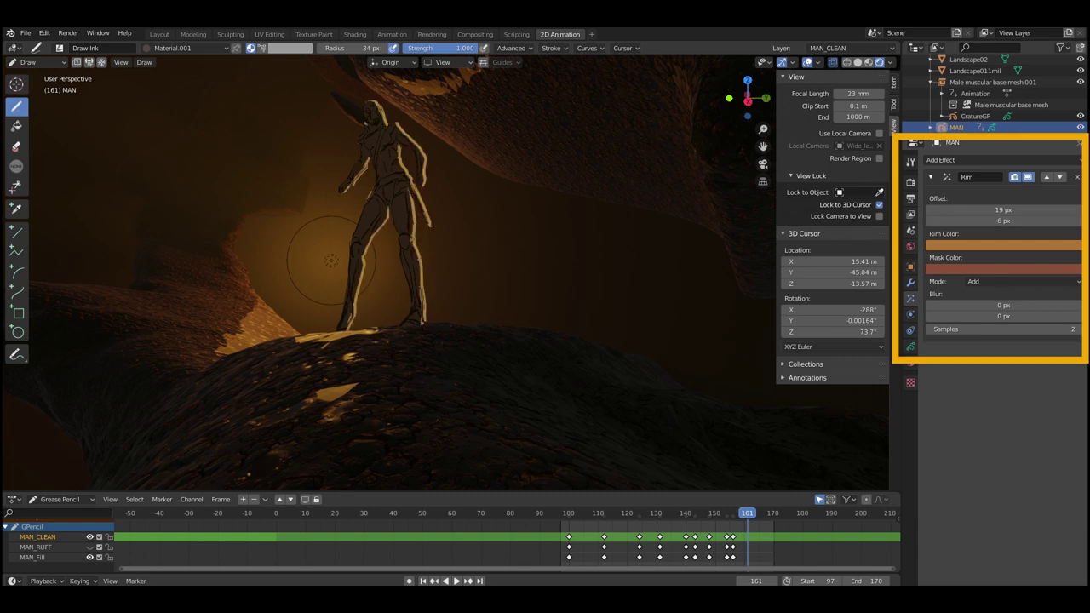
mouse_move(1003, 210)
left_mouse_down()
mouse_move(1075, 209)
mouse_move(968, 210)
mouse_move(1012, 210)
left_mouse_up()
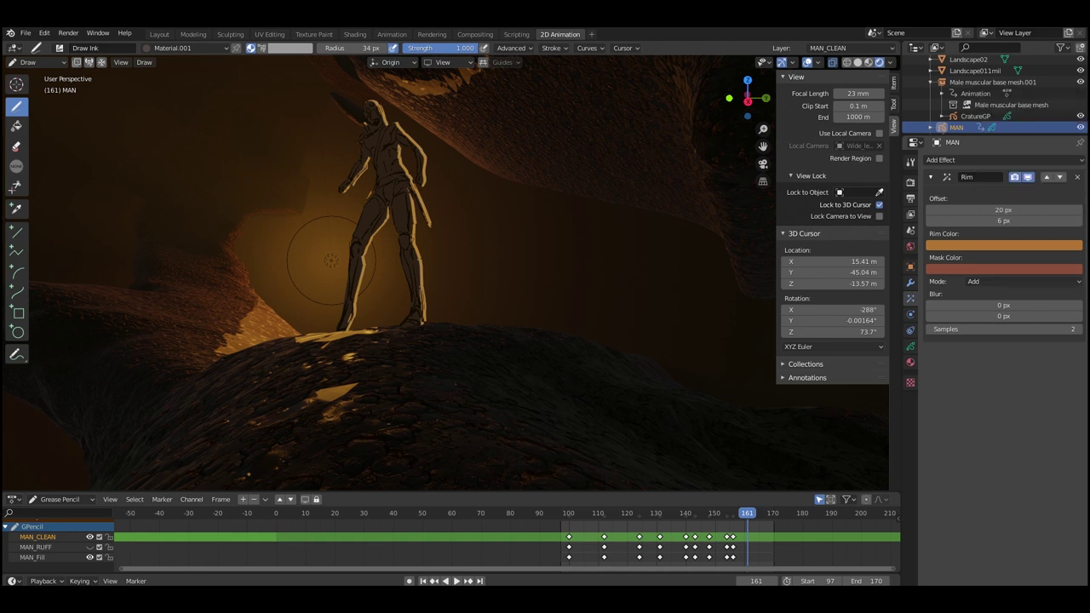
- Change the rim colour of MAN's Rim effect to pink
left_click(1006, 245)
mouse_move(1008, 160)
left_mouse_down()
mouse_move(1033, 155)
mouse_move(1003, 141)
mouse_move(1024, 152)
left_mouse_up()
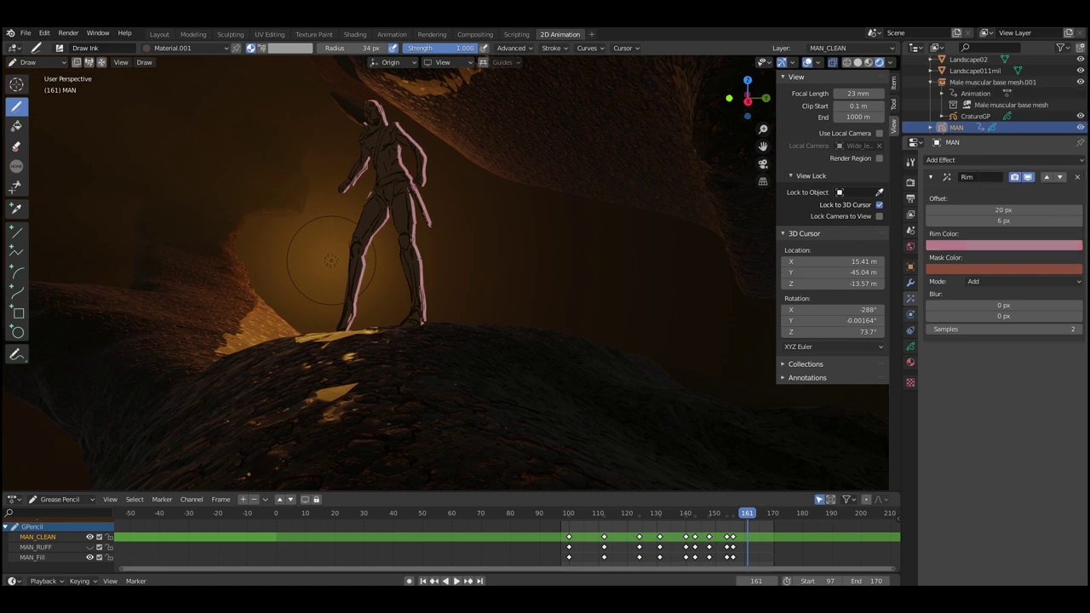
- Compare MAN with the Hue/Saturation modifier's viewport display off and on, and adjust the modifier's hue
left_click(910, 330)
left_click(911, 282)
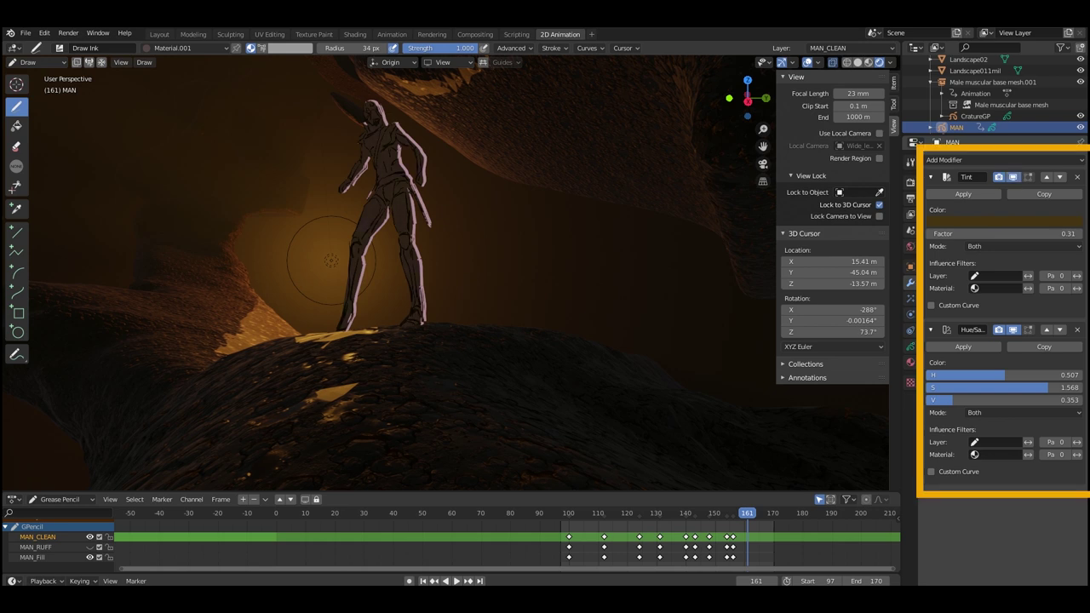
left_click(1012, 330)
left_click(1012, 329)
left_click(1012, 330)
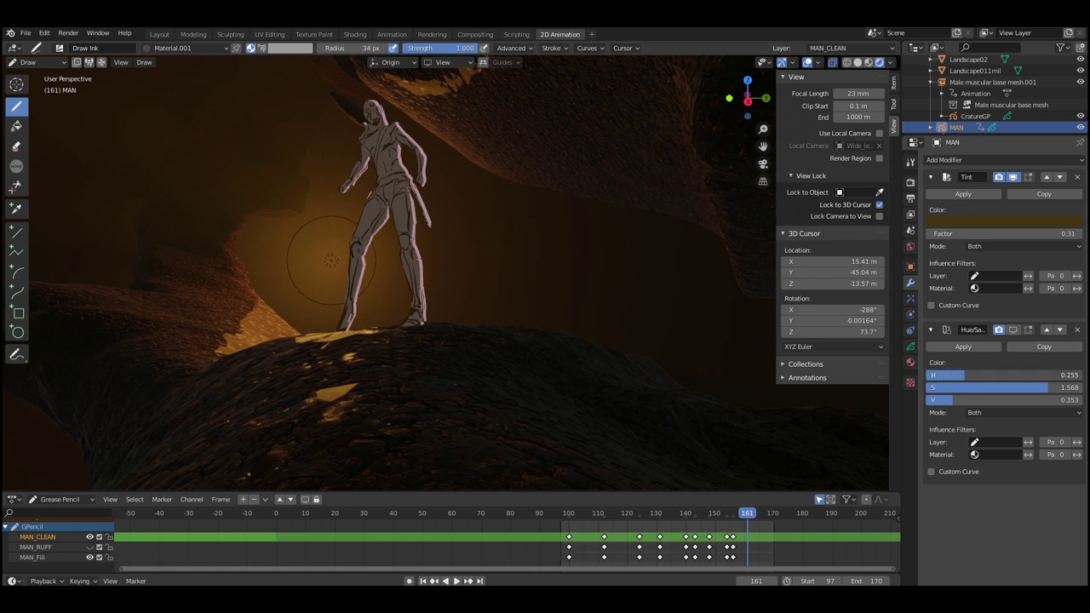
left_click(1013, 330)
left_click_drag(974, 375, 994, 387)
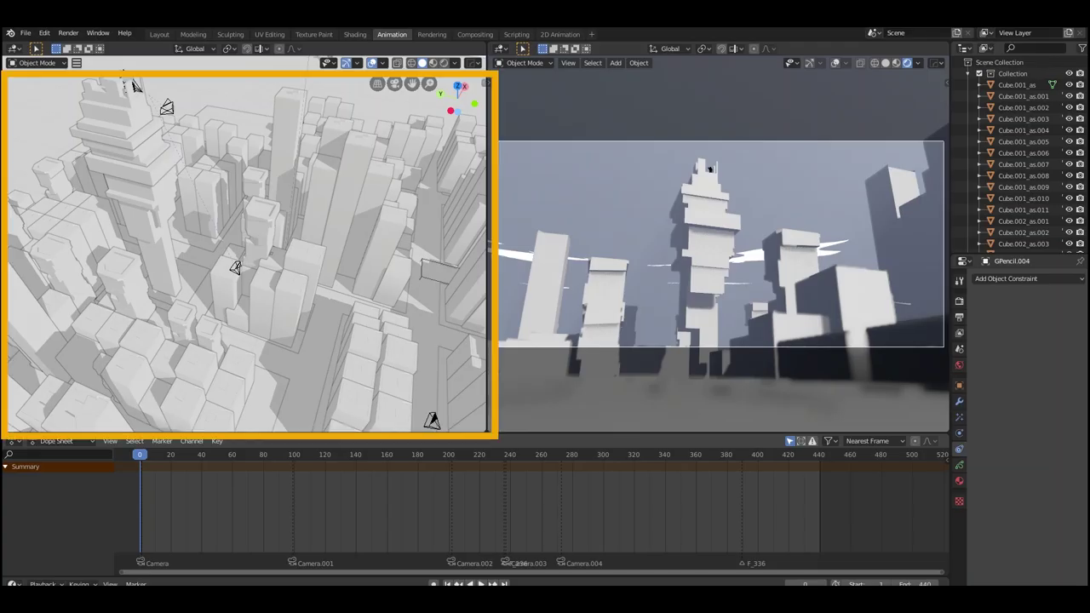
- Play, scrub and step through the city flight sequence from the headband close-up to the airborne figure at frame 242
key("space")
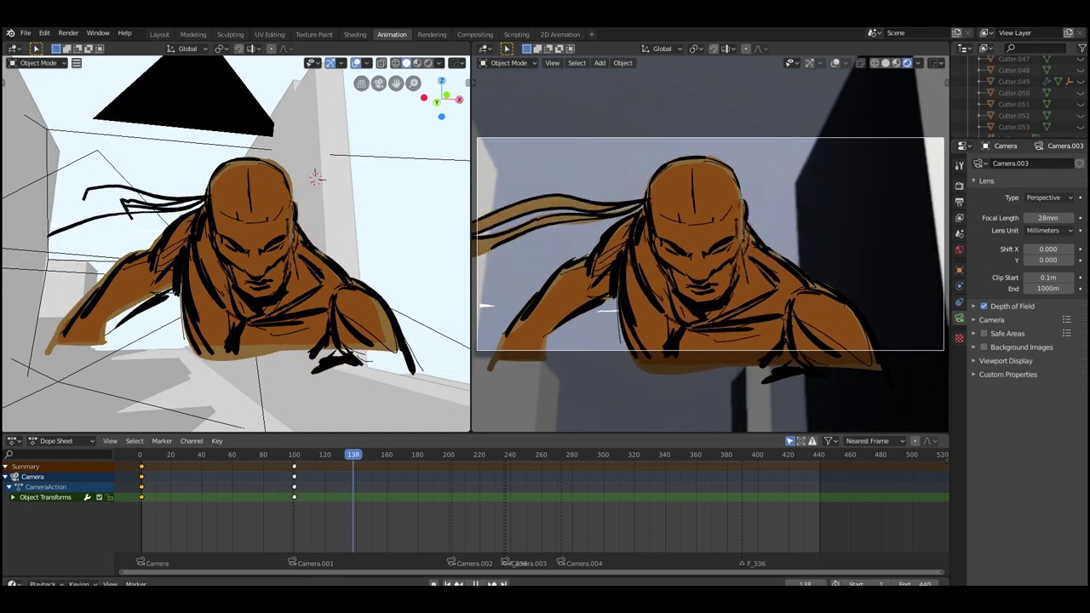
left_click_drag(392, 455, 366, 454)
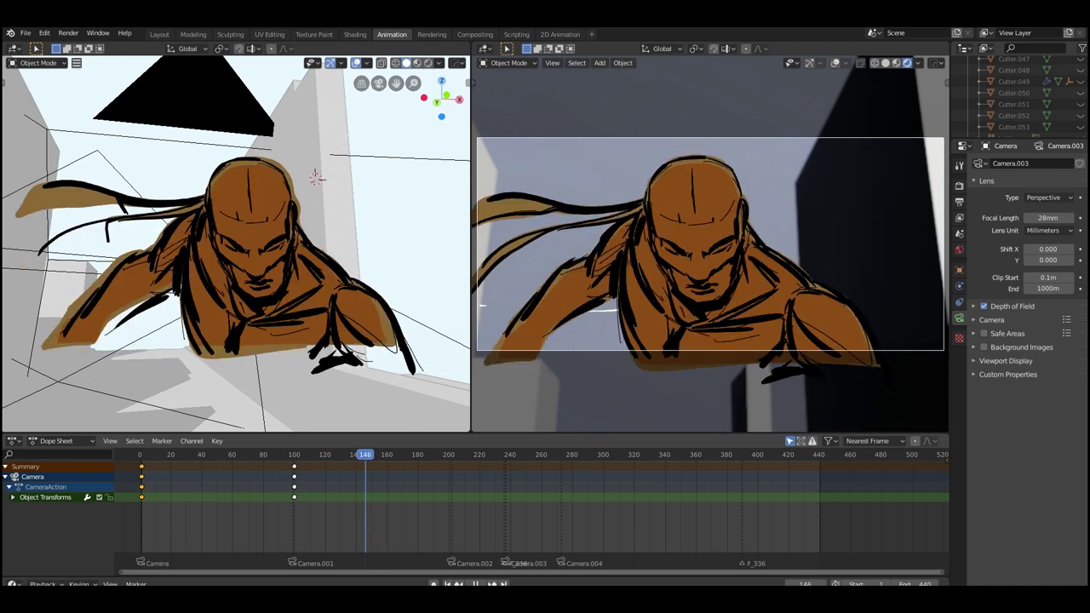
key("Left")
key("Left")
key("Left")
key("Left")
key("Left")
key("Right")
key("Right")
key("Right")
key("Right")
key("Right")
key("Right")
key("Right")
key("Right")
key("Right")
key("Right")
key("Right")
key("Right")
key("Right")
key("Right")
key("Right")
key("Right")
key("Right")
key("Right")
key("Right")
key("Right")
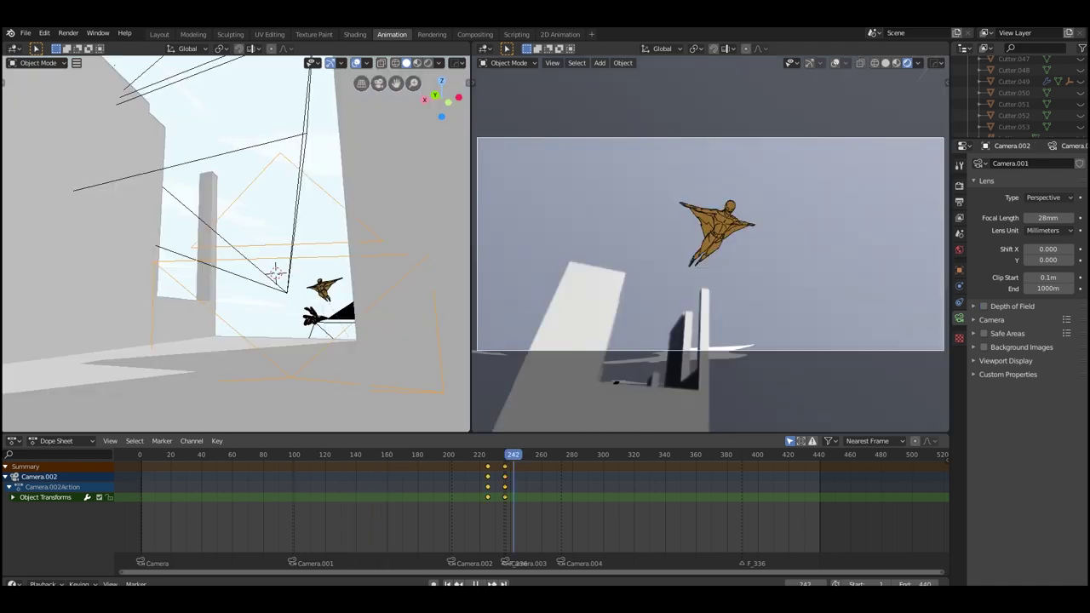
- Return to frame 216 and replay the runner's leap while examining the drawing from behind and above
left_click_drag(513, 454, 474, 454)
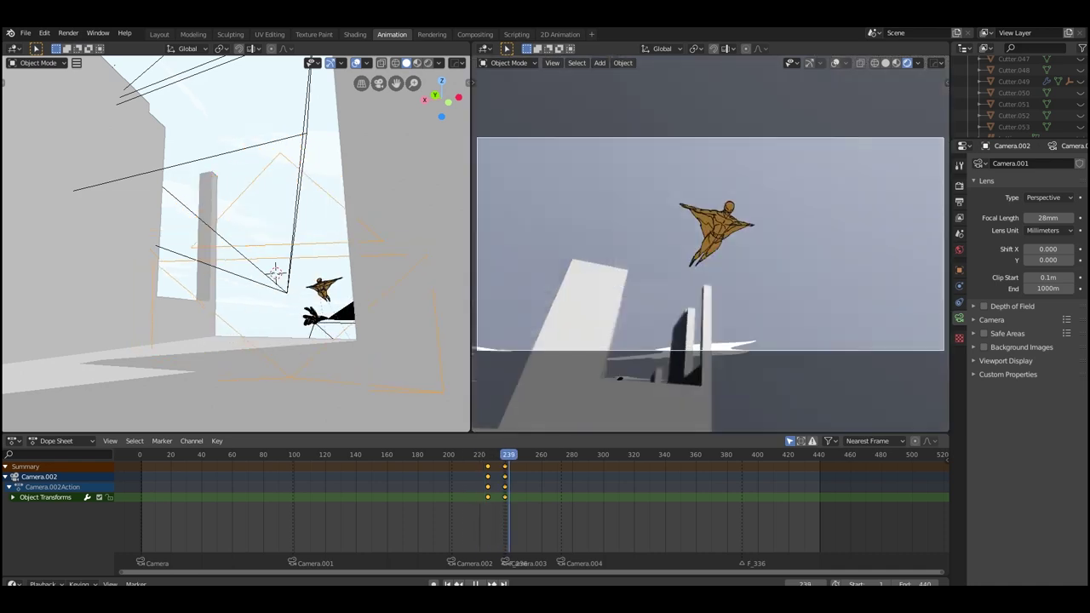
middle_click_drag(256, 247, 225, 213)
scroll(275, 272, "up", 3)
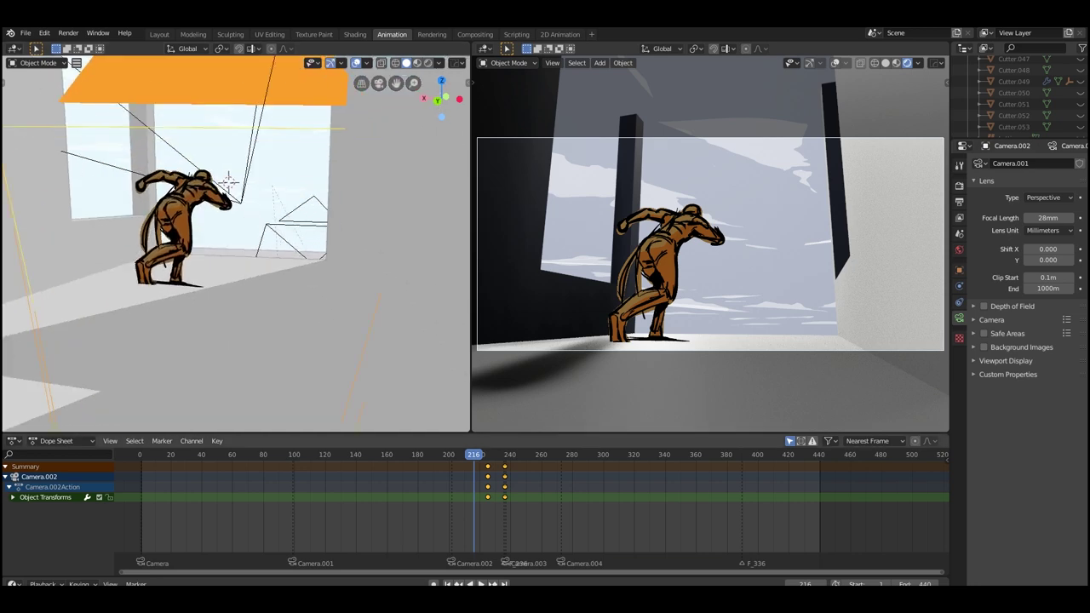
key("space")
key("space")
middle_click_drag(230, 213, 302, 286)
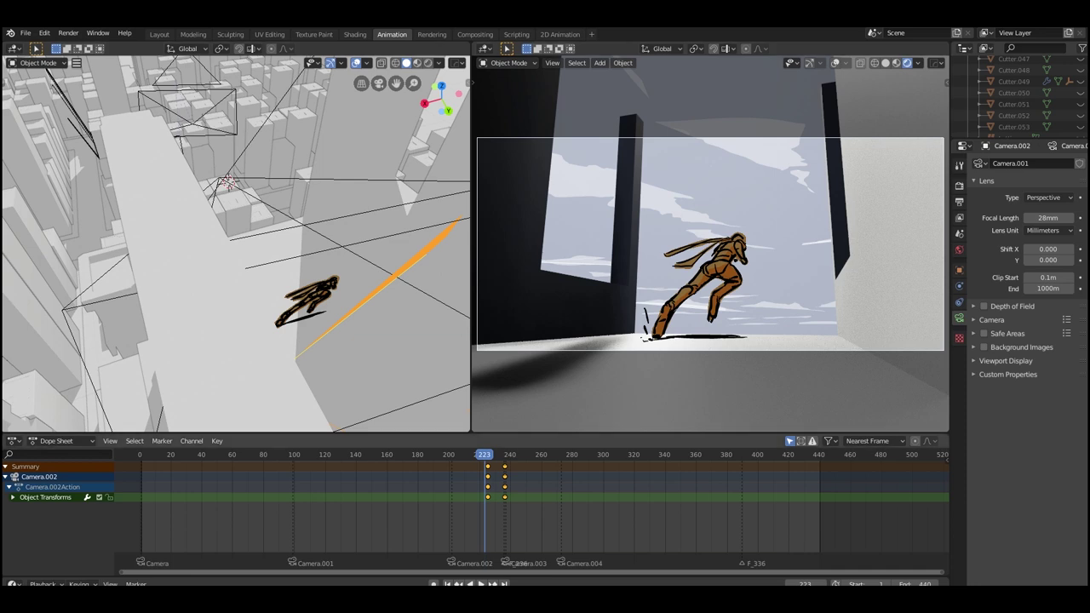
key("space")
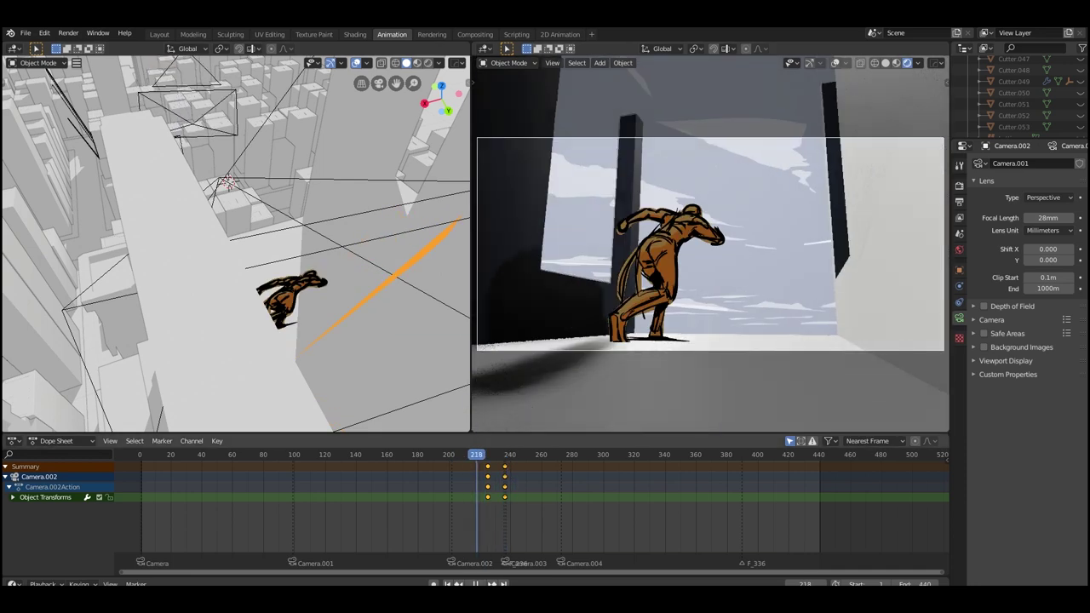
key("space")
- Play the flight through the Camera.003 and Camera.004 shots while examining the figure and cameras above the city
middle_click_drag(256, 212, 234, 255)
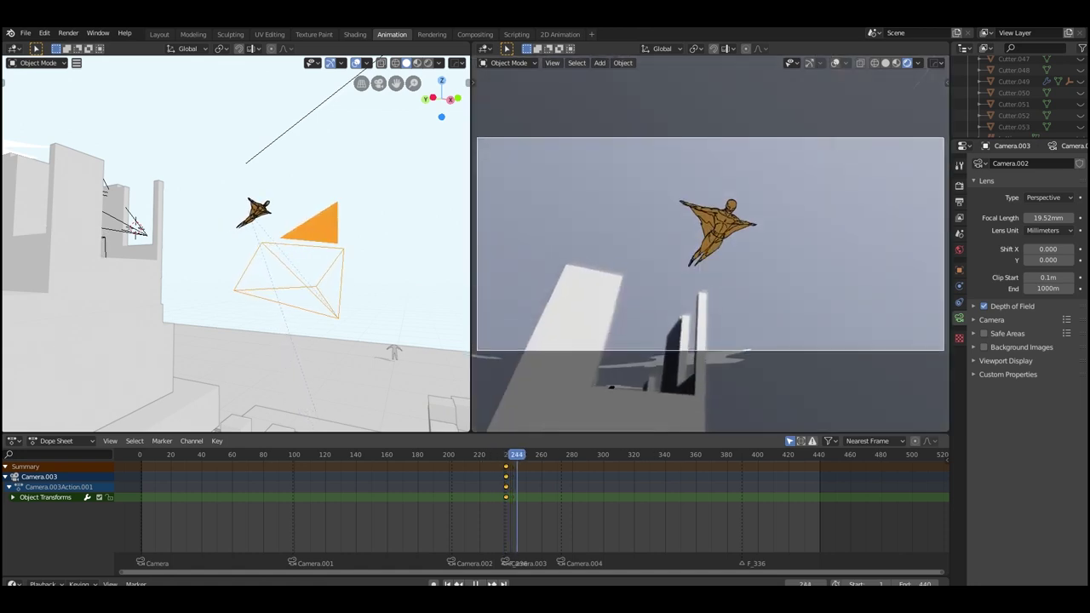
key("space")
middle_click_drag(255, 239, 205, 251)
middle_click_drag(324, 281, 151, 184, "shift")
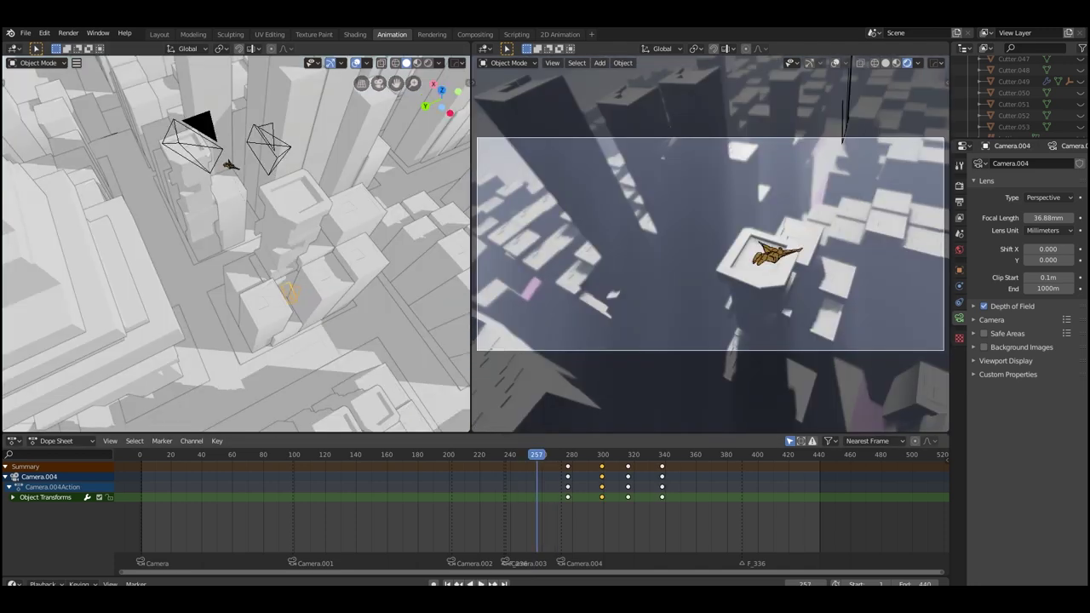
key("space")
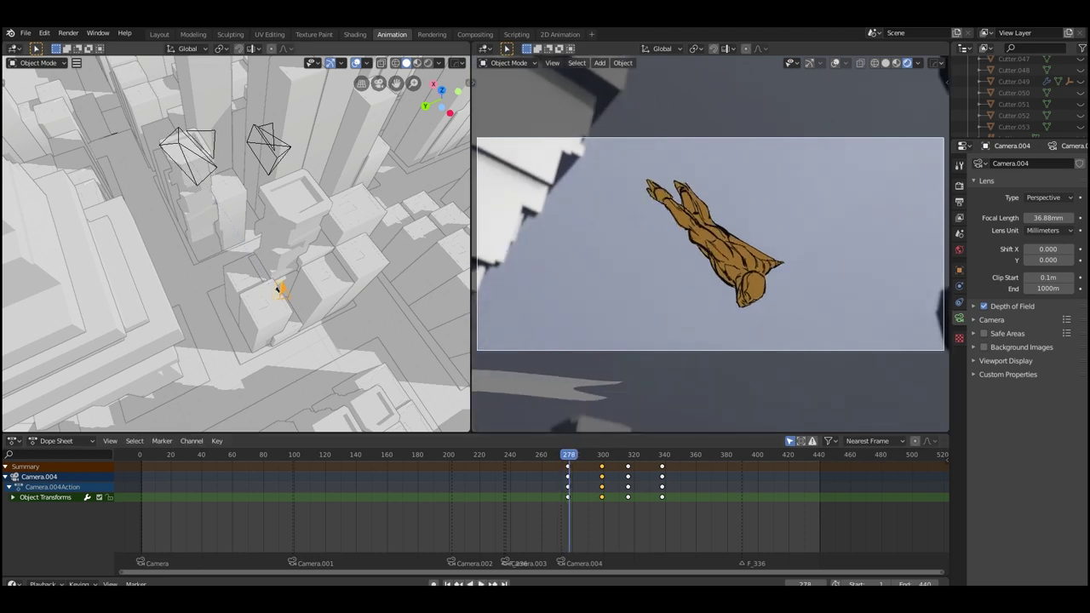
- Examine the flying figure and Camera.004 between the buildings from frame 278, scrubbing and playing past frame 314
key("KP_Decimal")
middle_click_drag(286, 307, 170, 162)
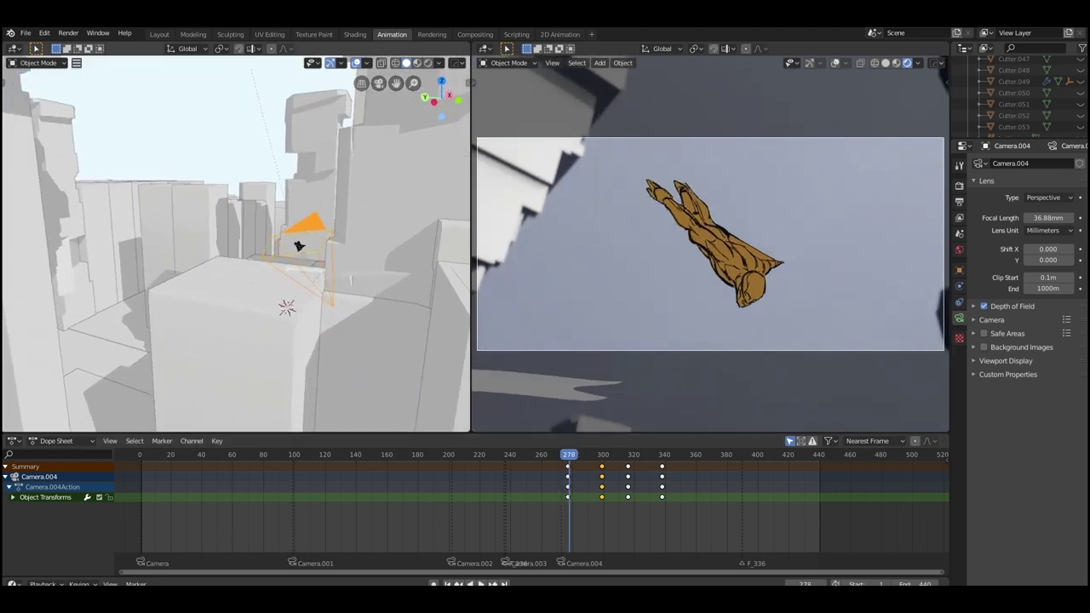
middle_click_drag(304, 238, 179, 200, "shift")
middle_click_drag(221, 239, 230, 263)
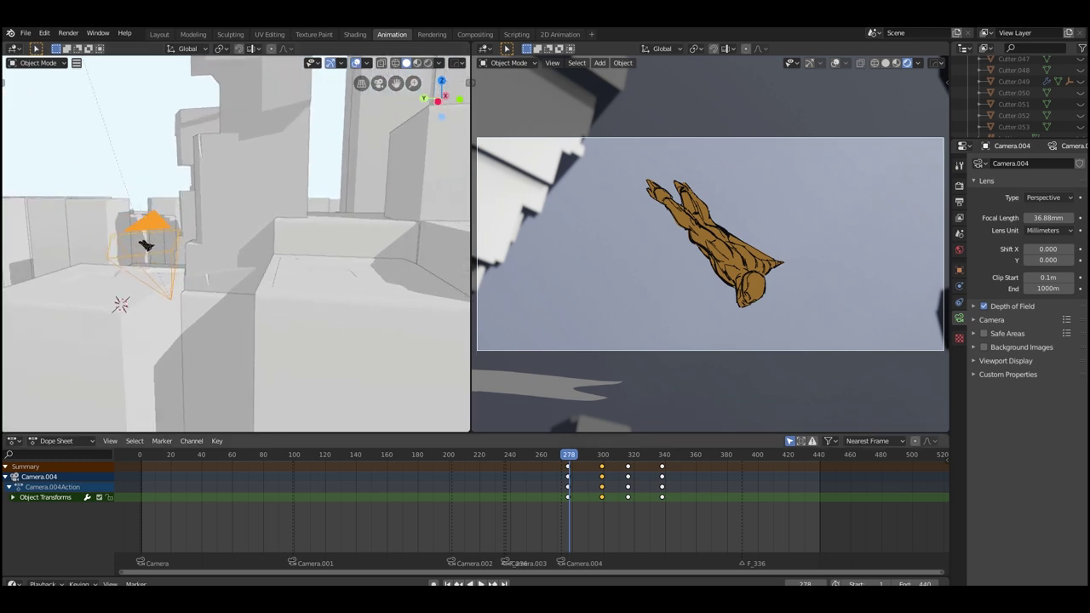
key("space")
middle_click_drag(358, 255, 123, 266, "shift")
left_click_drag(605, 454, 625, 454)
middle_click_drag(281, 196, 294, 237, "shift")
scroll(236, 244, "down", 4)
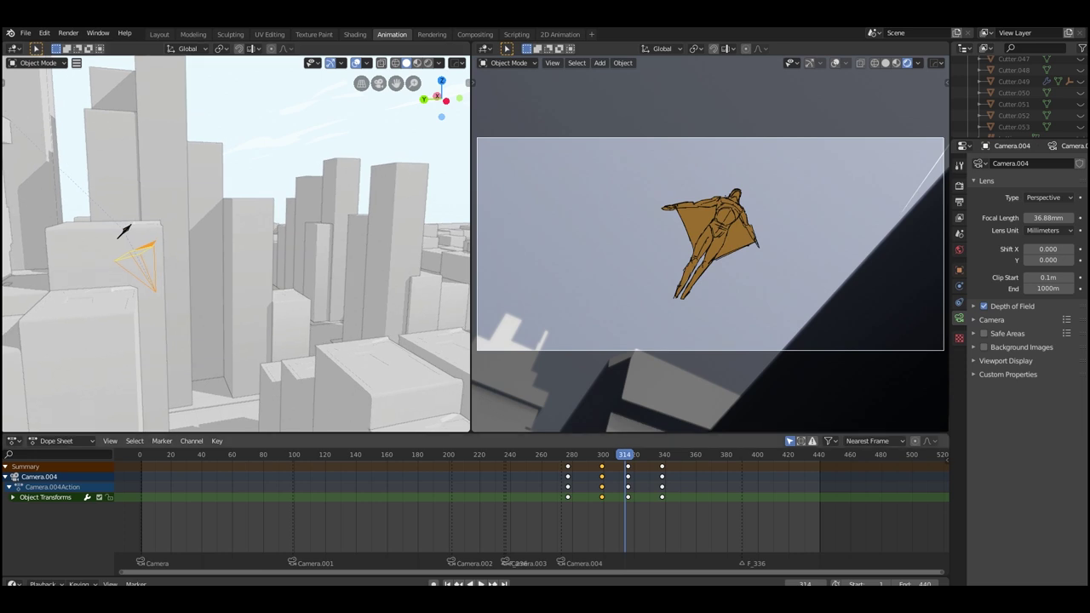
key("space")
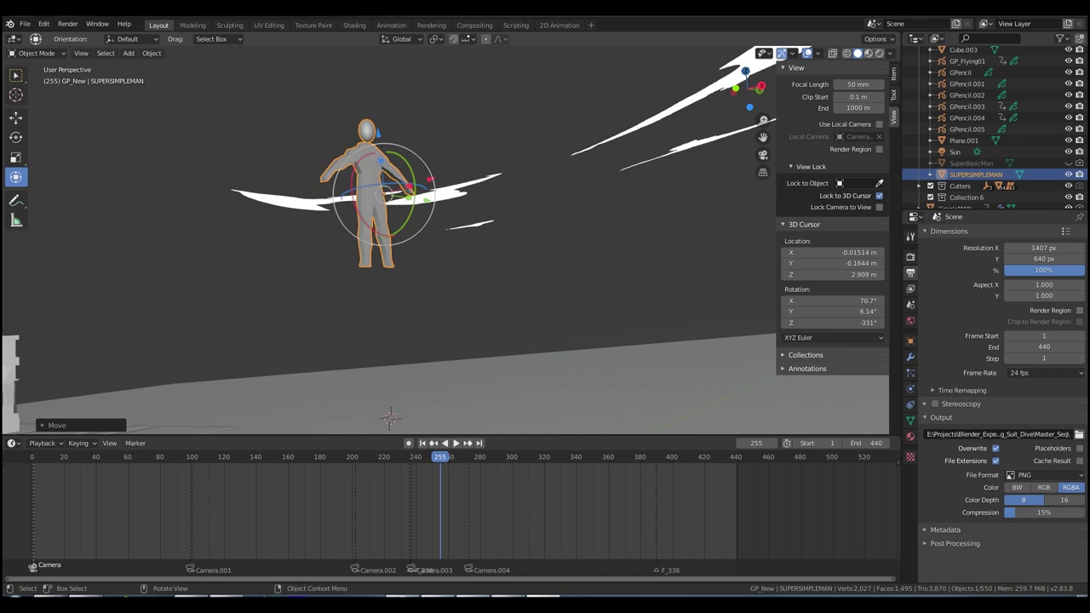
- Rotate SUPERSIMPLEMAN into a horizontal flying pose and insert a LocRotScale keyframe at frame 255
middle_click_drag(389, 417, 339, 401)
key("i")
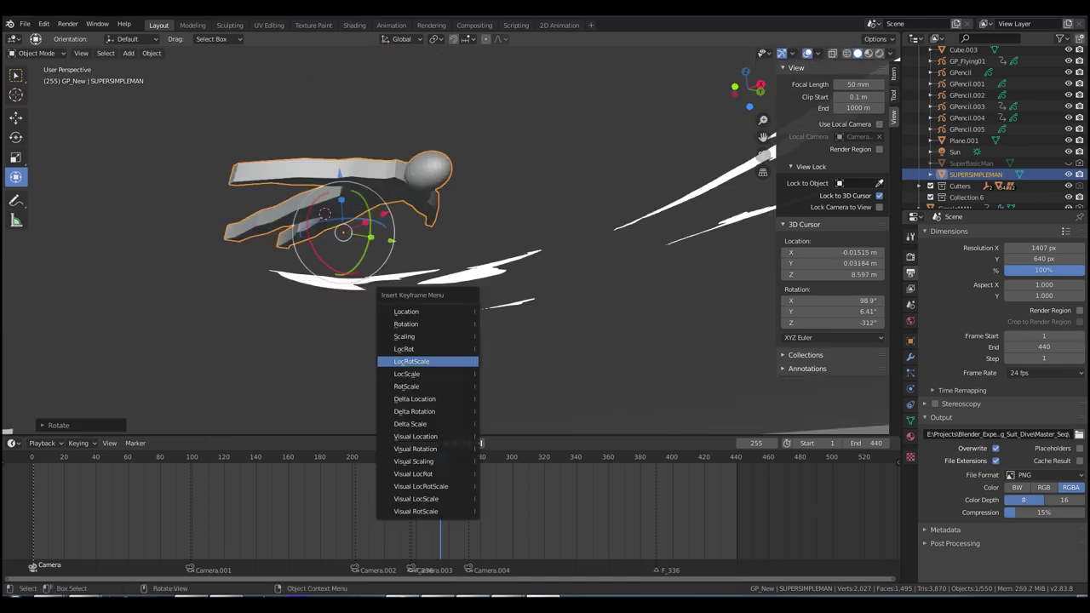
left_click(411, 361)
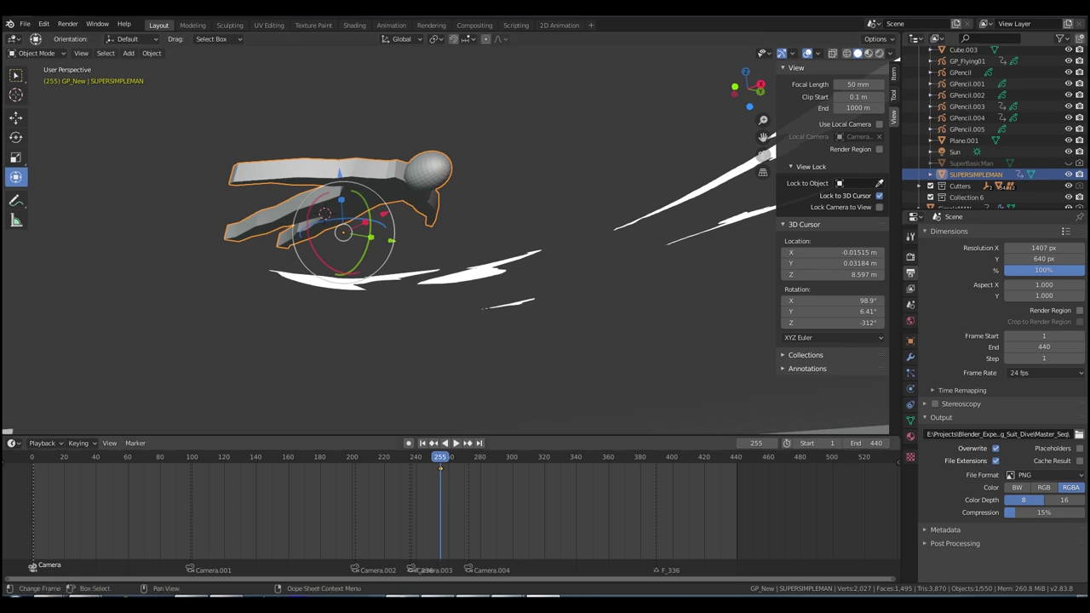
- Move and rotate SUPERSIMPLEMAN into a head-down dive at frame 359 and keyframe the pose
key("space")
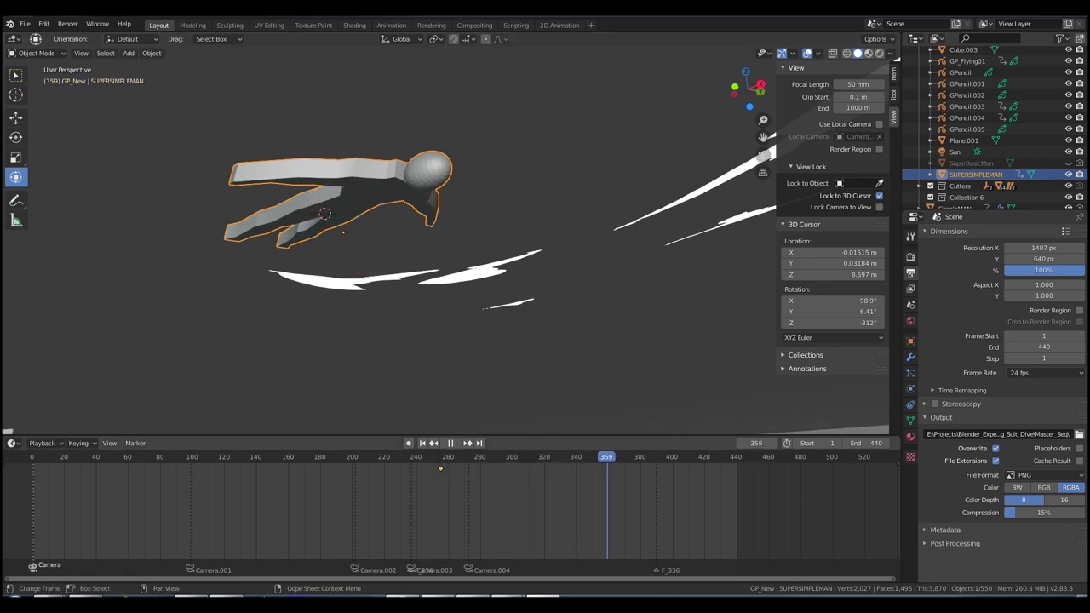
key("space")
middle_click_drag(375, 255, 342, 275, "shift")
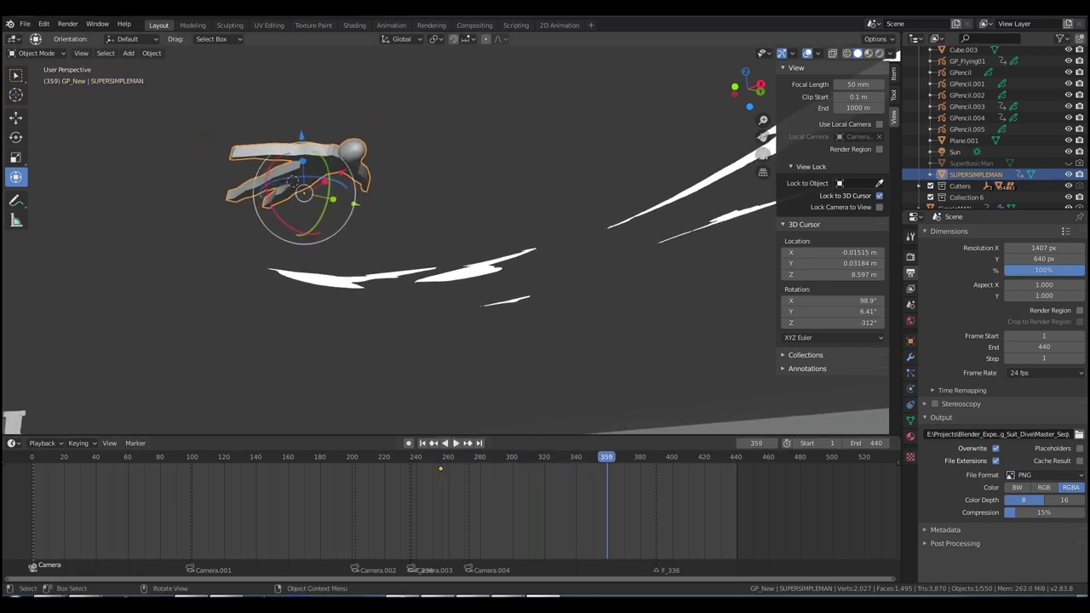
key("g")
key("Return")
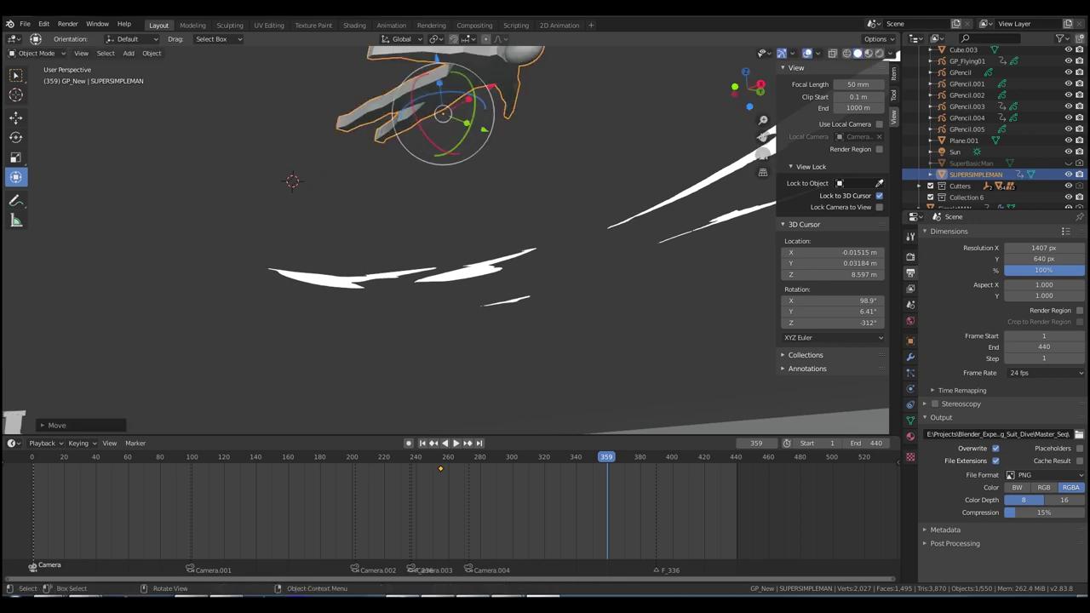
key("g")
key("Return")
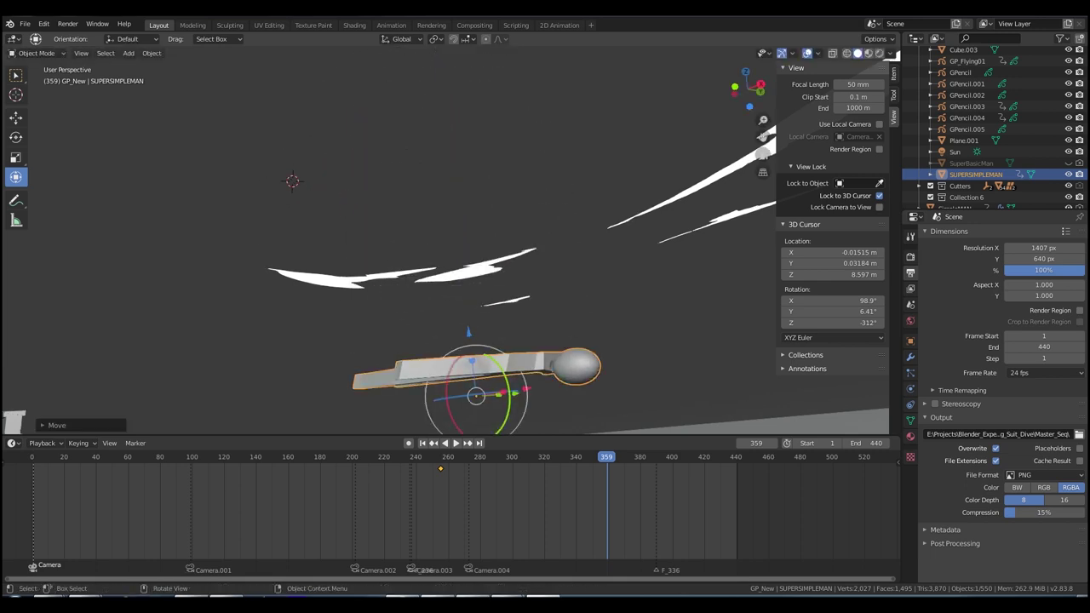
key("r")
key("Return")
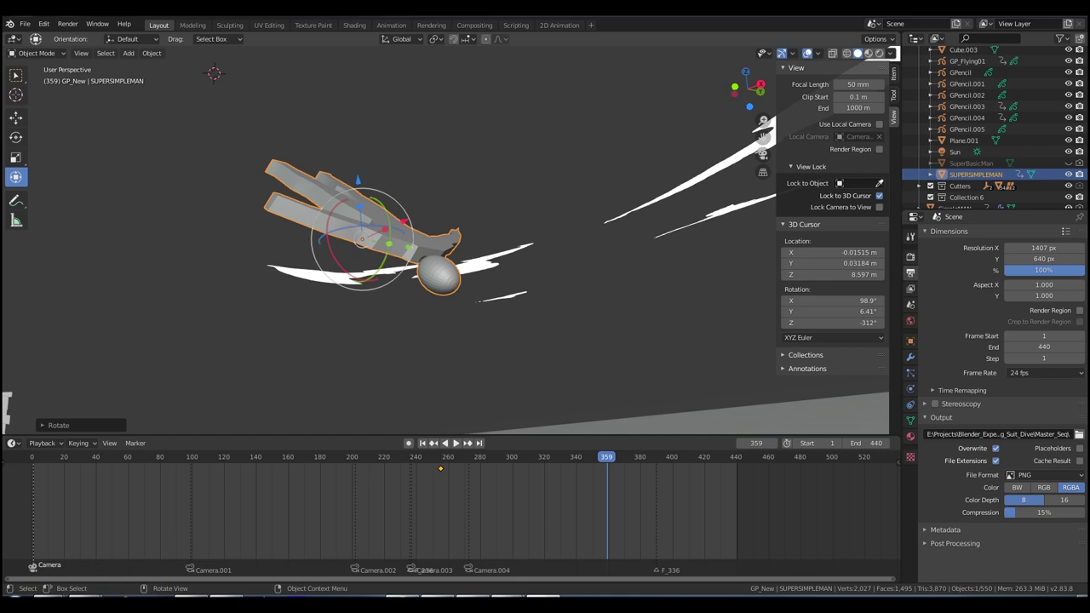
key("i")
left_click(466, 324)
- Rotate SUPERSIMPLEMAN about the Y axis, reposition it closer to the viewpoint, and keyframe the pose at frame 429
key("space")
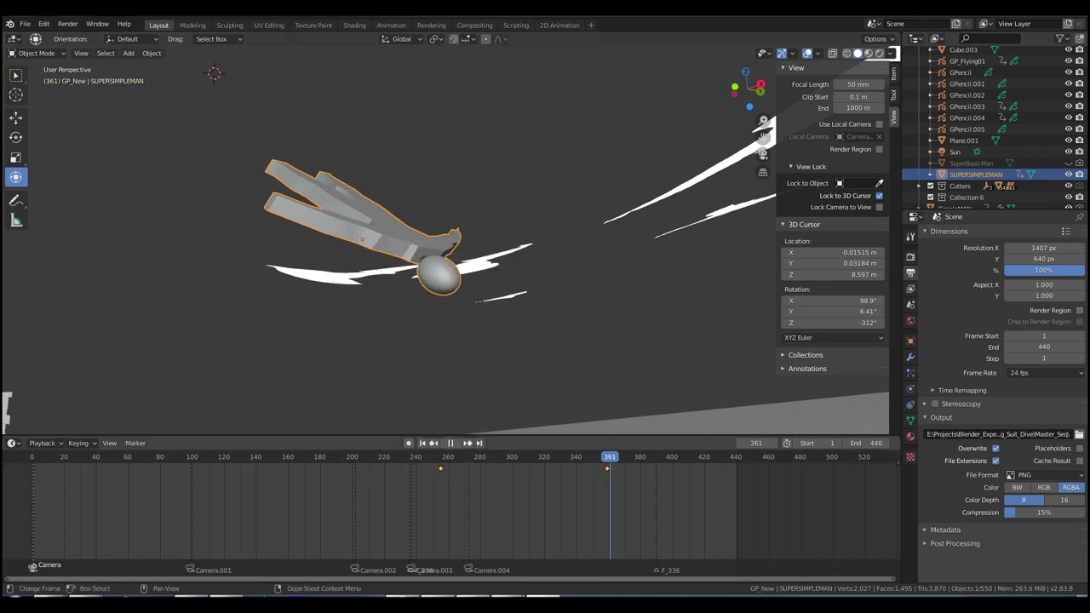
key("space")
key("r")
key("y")
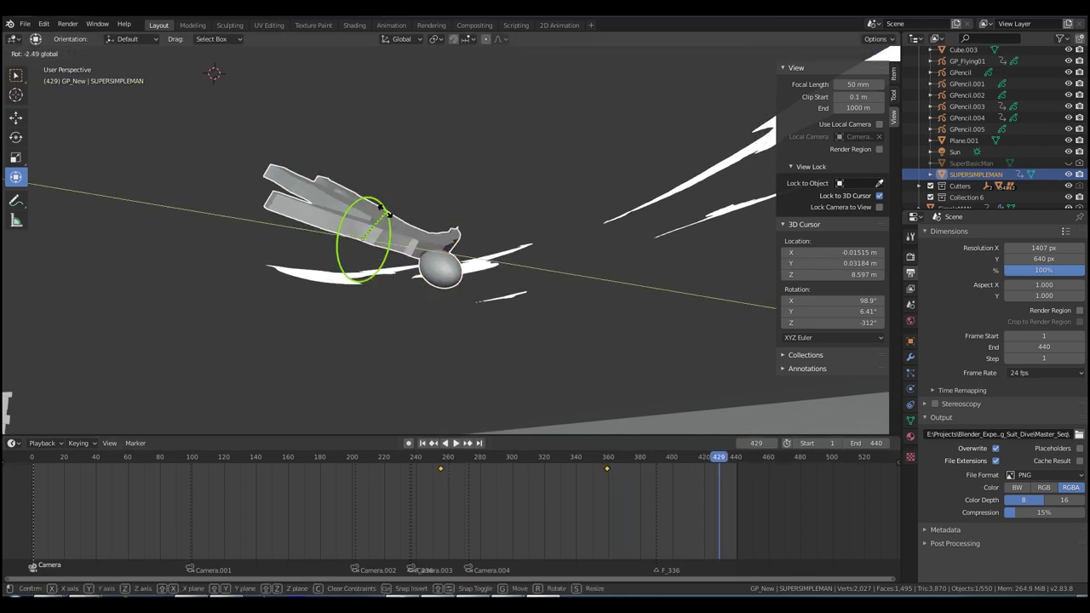
left_click(349, 104)
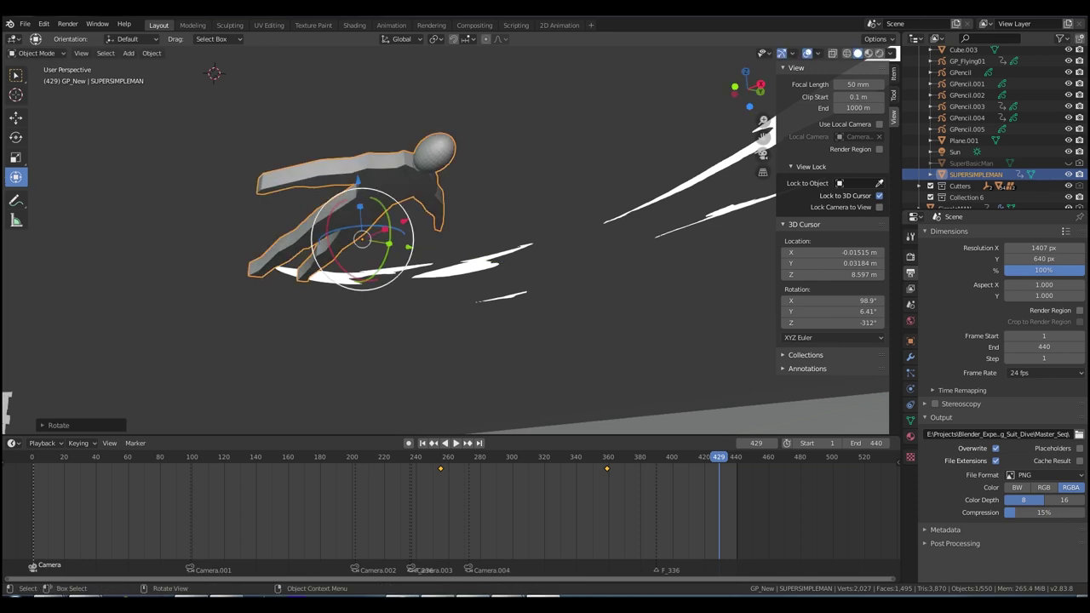
key("g")
key("x")
left_click(618, 127)
middle_click_drag(619, 127, 470, 223, "shift")
left_click_drag(346, 314, 515, 259)
key("i")
left_click(477, 297)
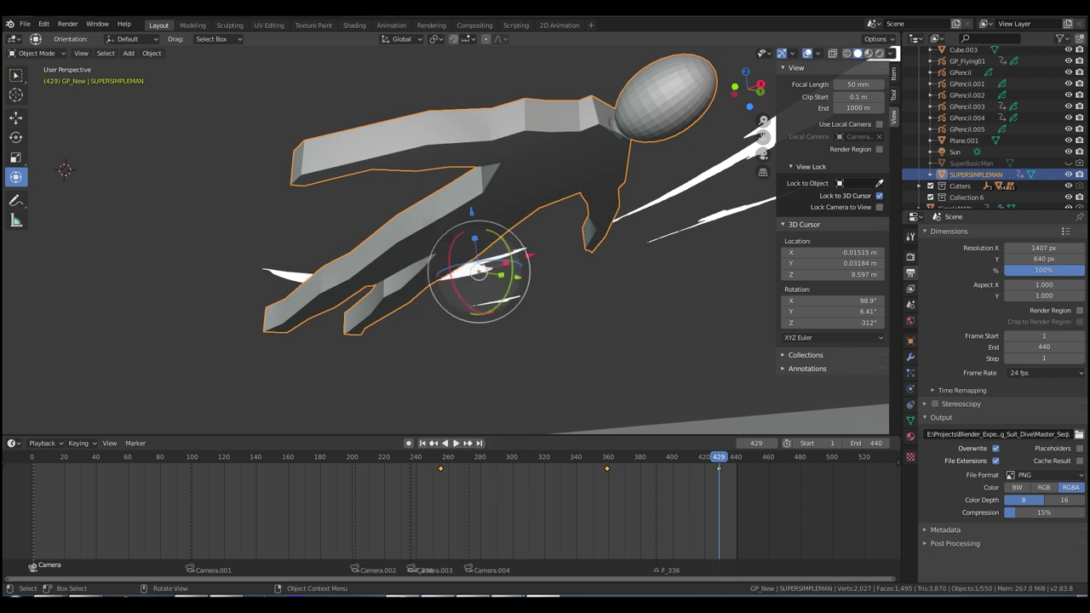
- Play SUPERSIMPLEMAN's keyframed flight in reverse from frame 429 and examine the motion back to frame 256
key("shift+ctrl+space")
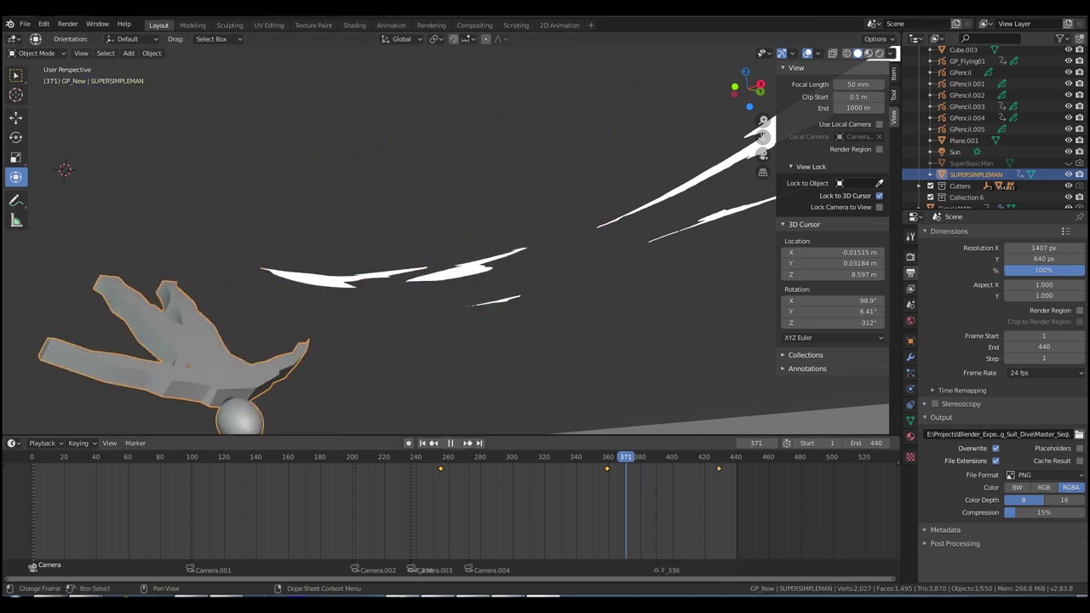
key("space")
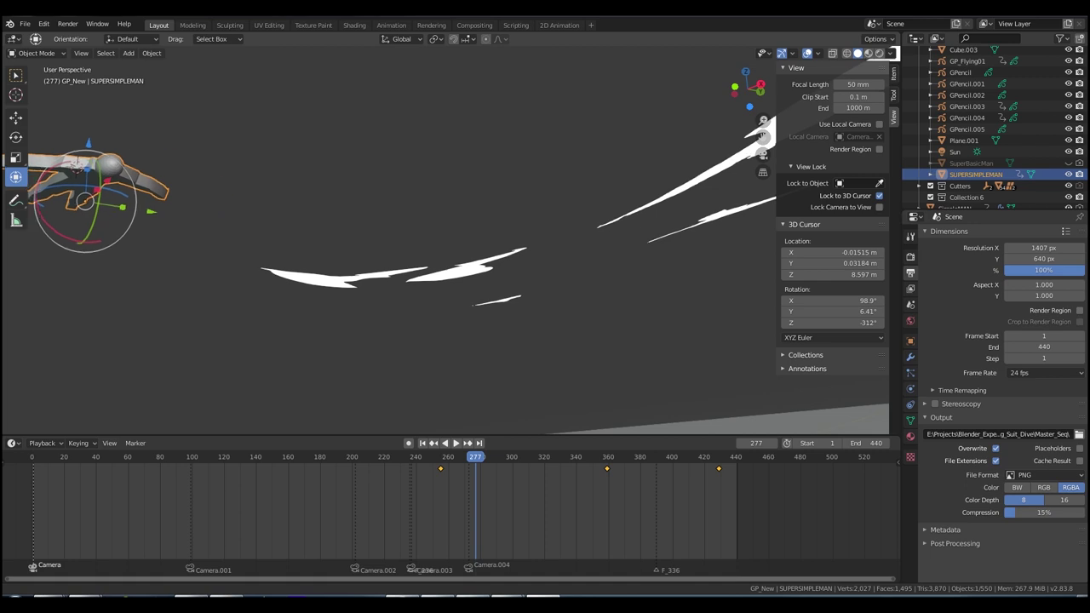
middle_click_drag(223, 205, 271, 204, "shift")
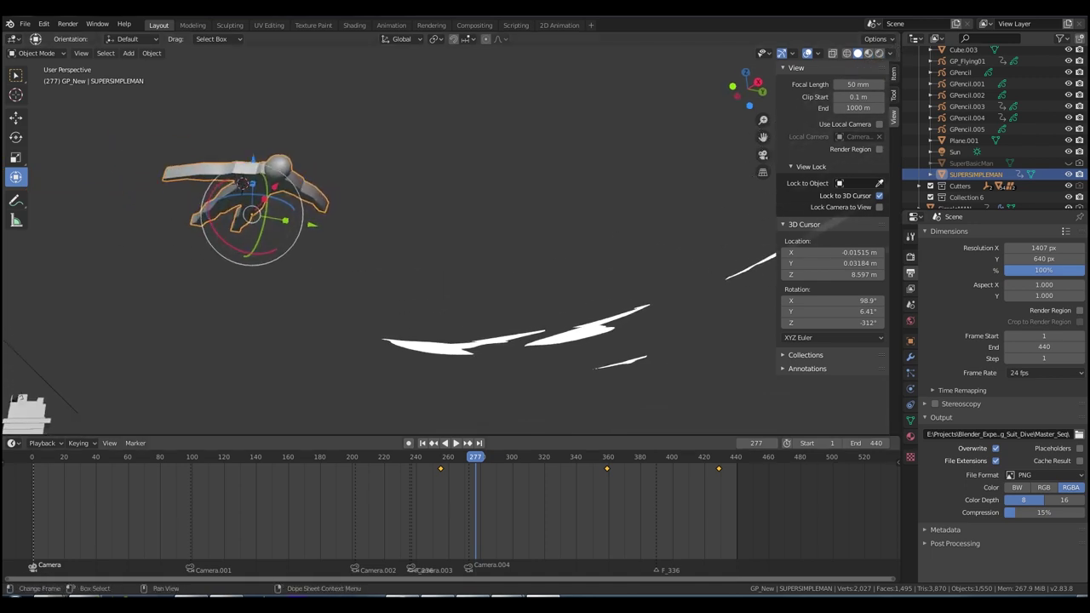
key("space")
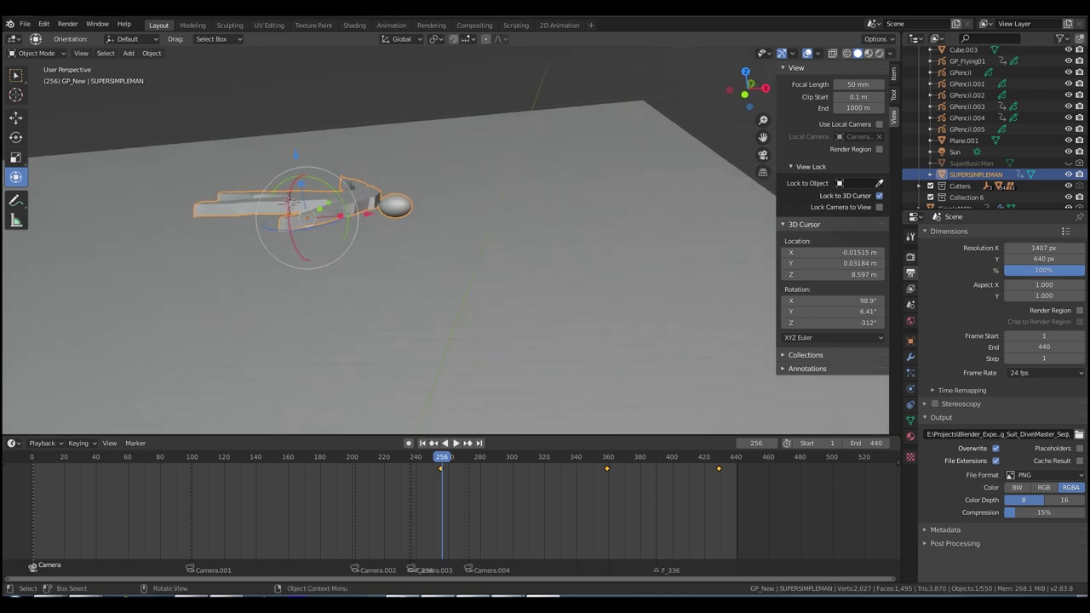
- Add a camera at frame 256 and orbit its view to look up at the flying SUPERSIMPLEMAN from below
right_click(410, 395, "shift")
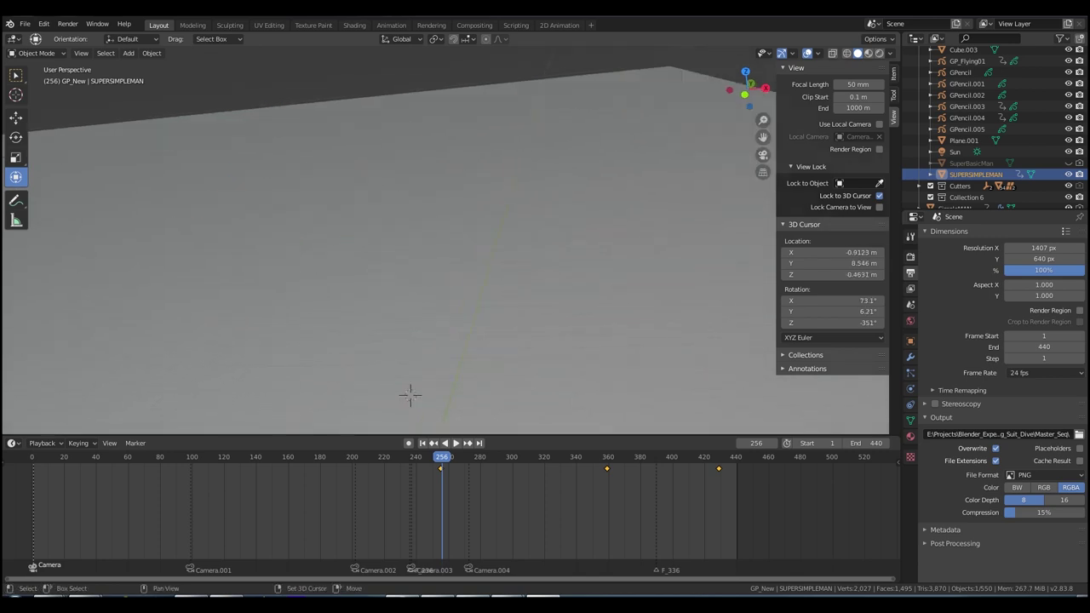
key("shift+a")
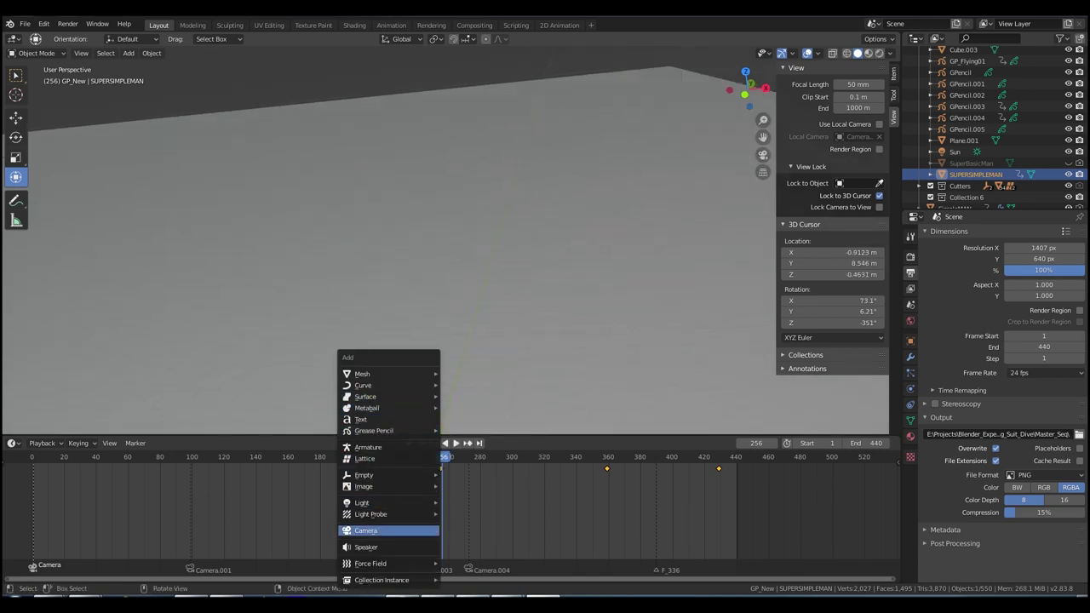
left_click(387, 529)
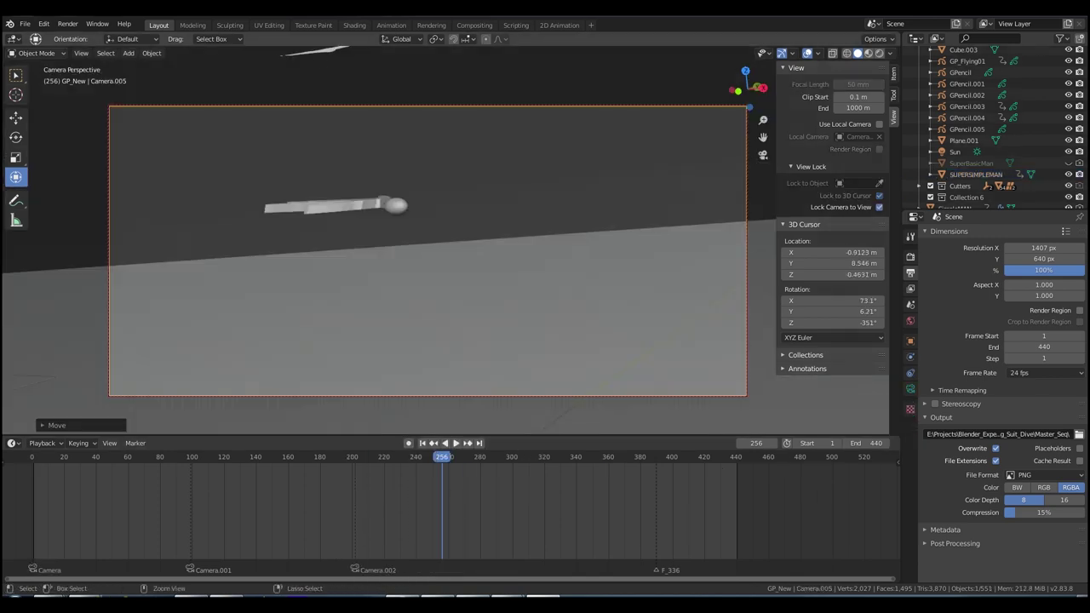
middle_click_drag(334, 205, 162, 160)
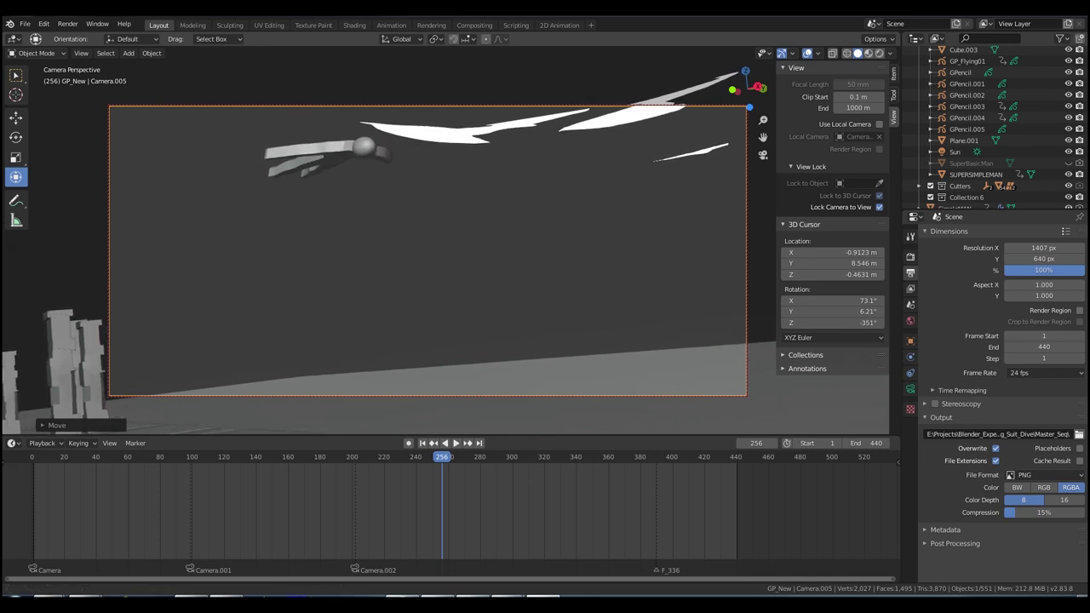
middle_click_drag(358, 186, 353, 185)
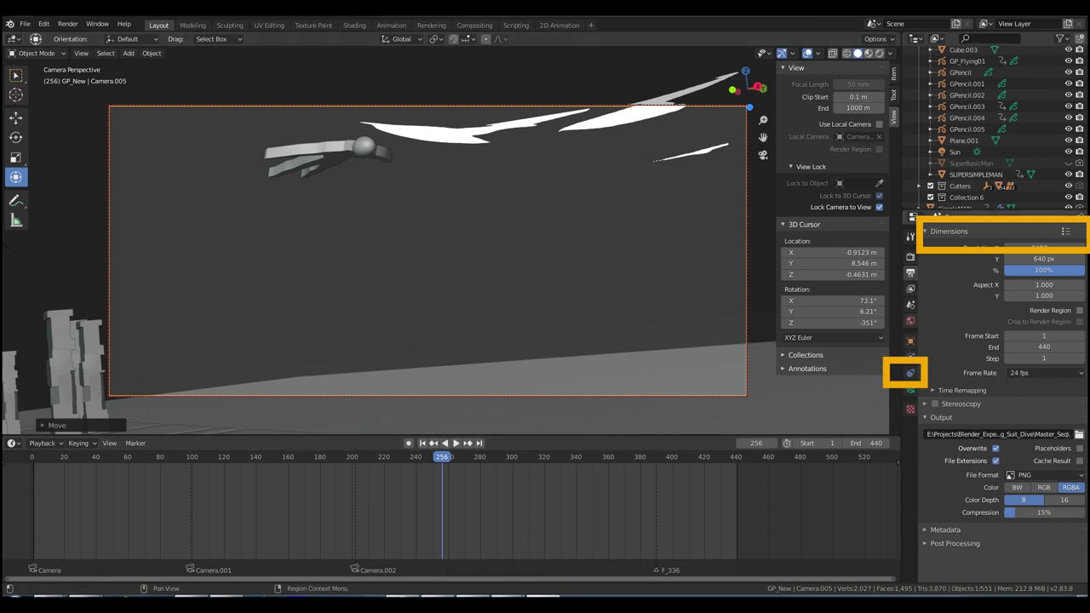
- Add a Track To constraint to the new camera, targeting SUPERSIMPLEMAN with To set to -Z and Up set to Y
left_click(910, 373)
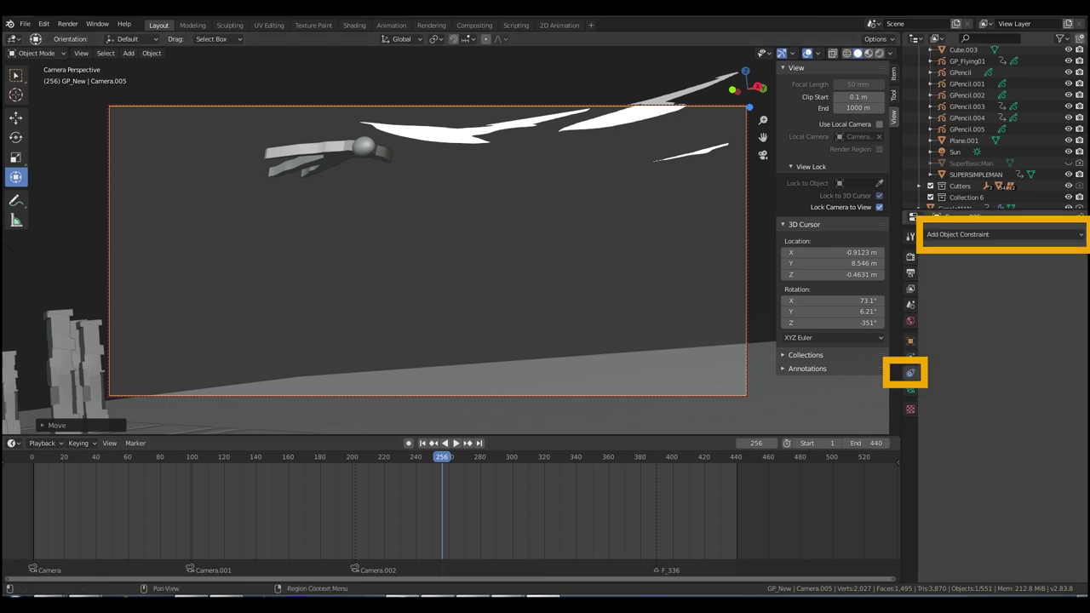
left_click(1004, 234)
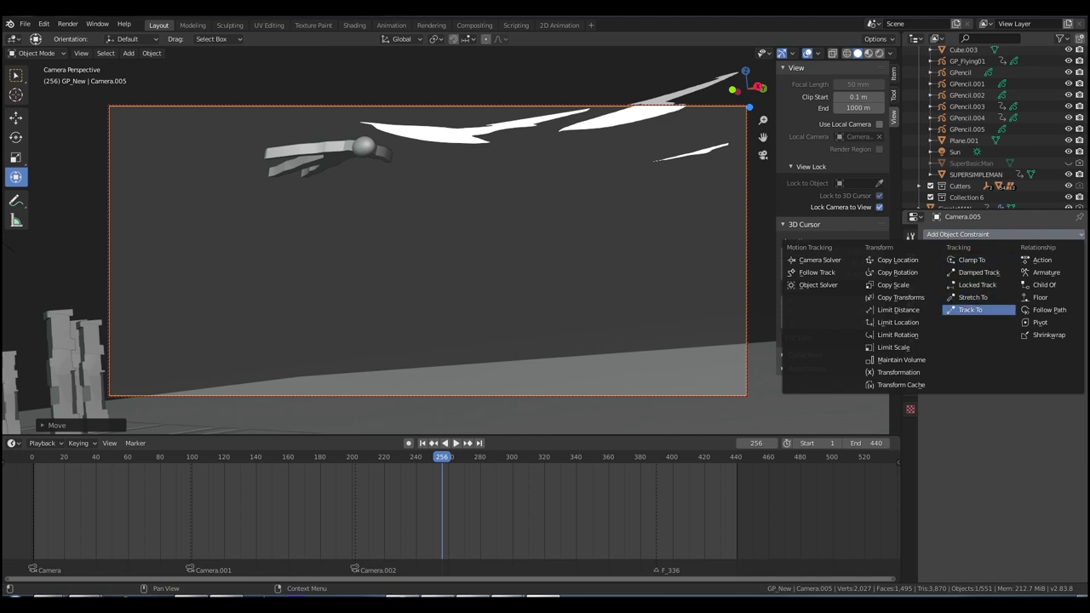
left_click(971, 309)
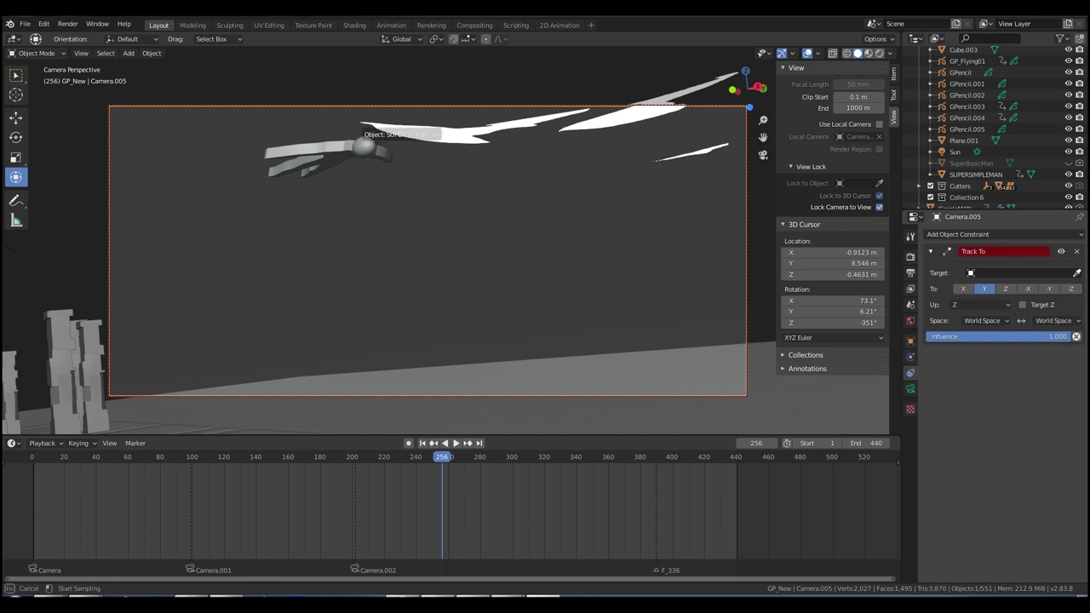
left_click(363, 145)
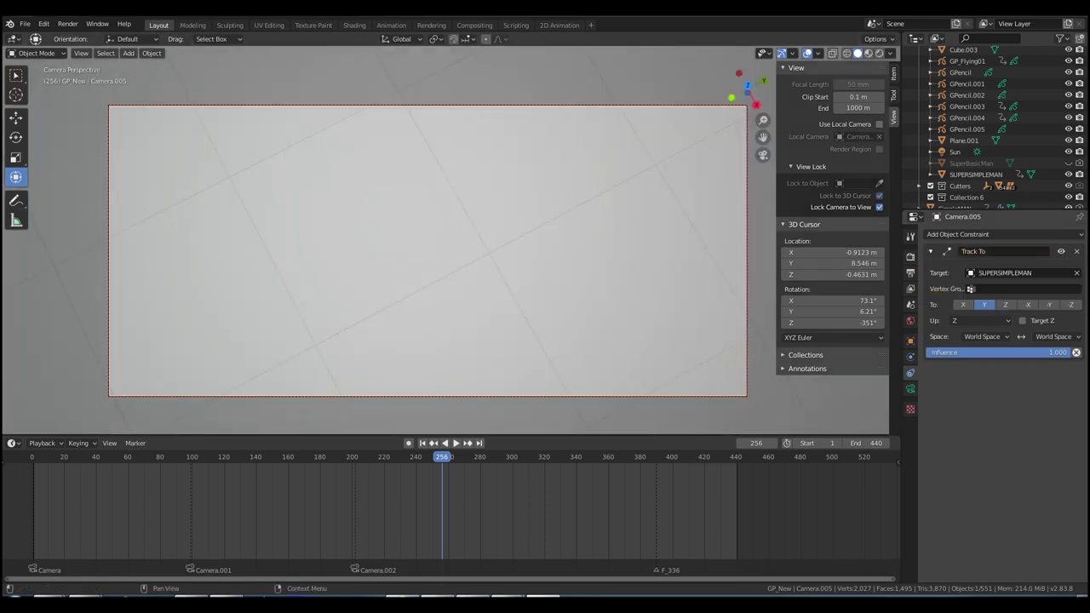
left_click(1071, 304)
left_click(979, 320)
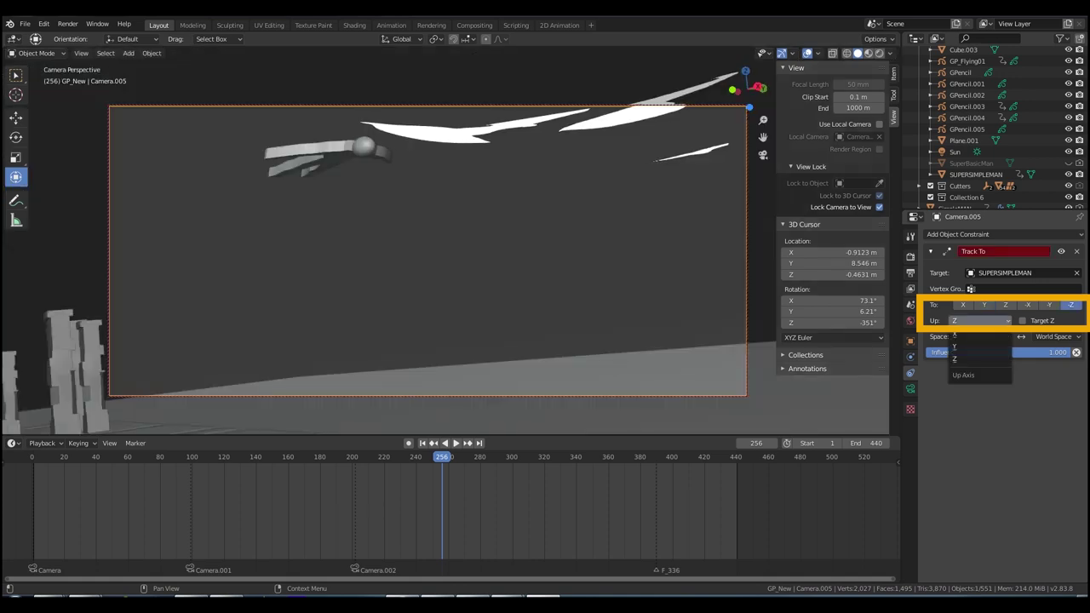
left_click(980, 347)
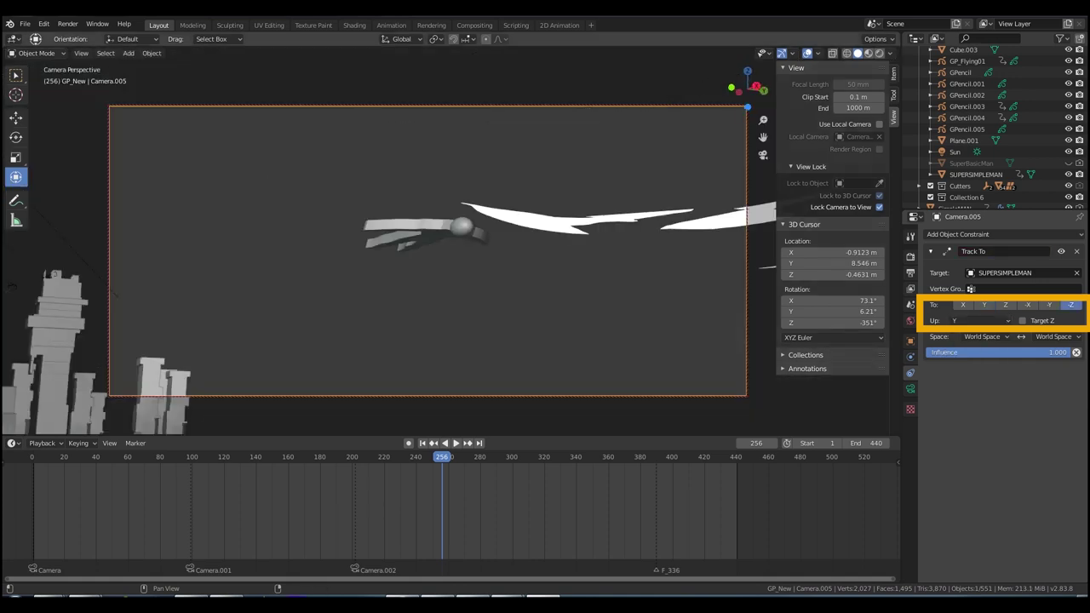
- Go to frame 429, select SUPERSIMPLEMAN, and move it along the global X axis within the tracking camera's view
left_click(421, 457)
left_click_drag(421, 456, 684, 457)
left_click(429, 238)
key("space")
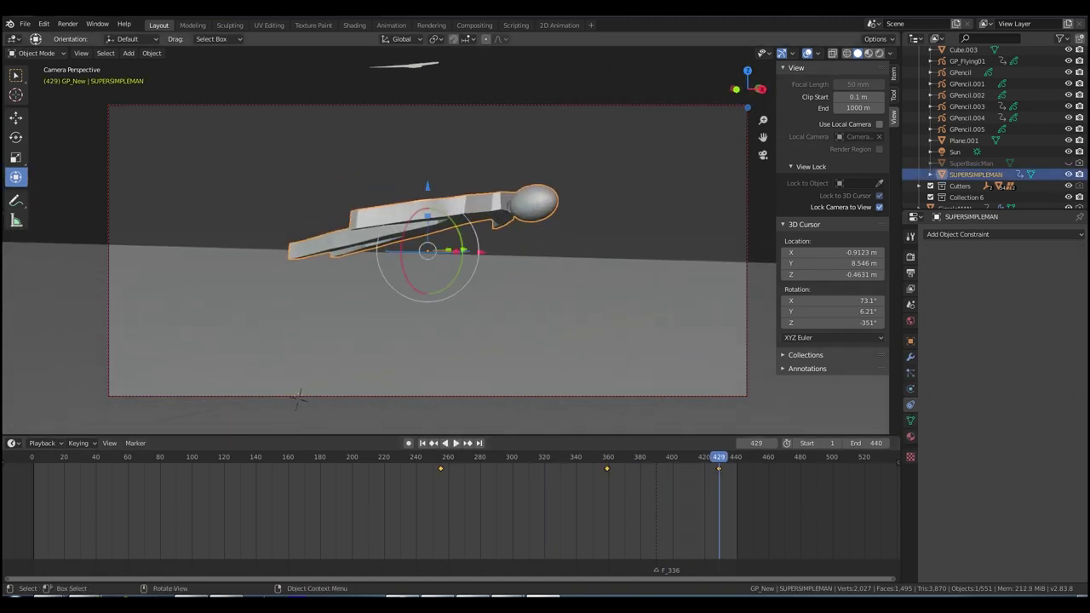
key("g")
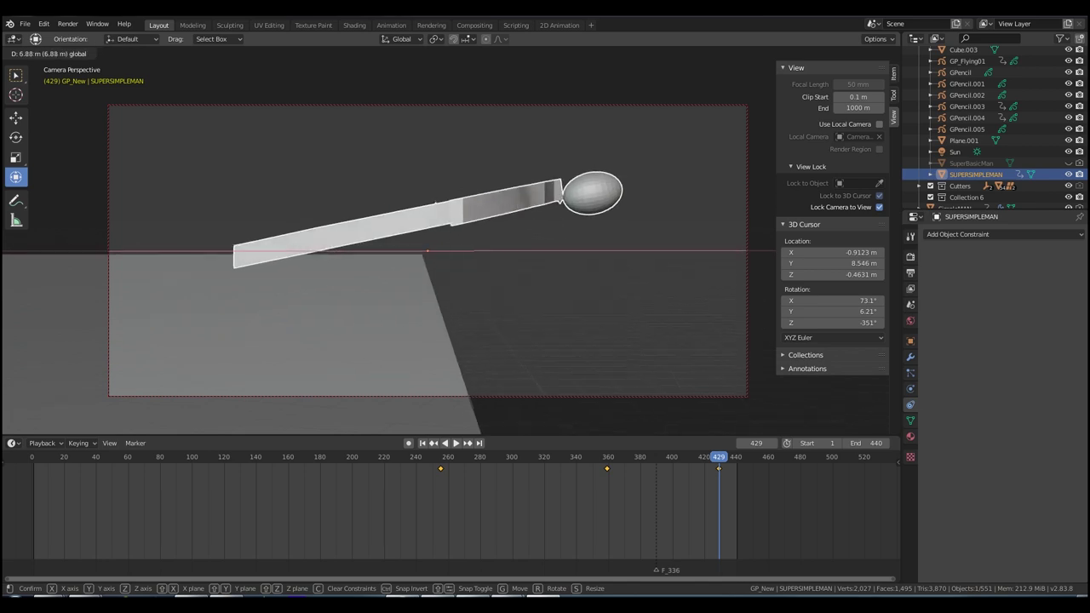
key("Return")
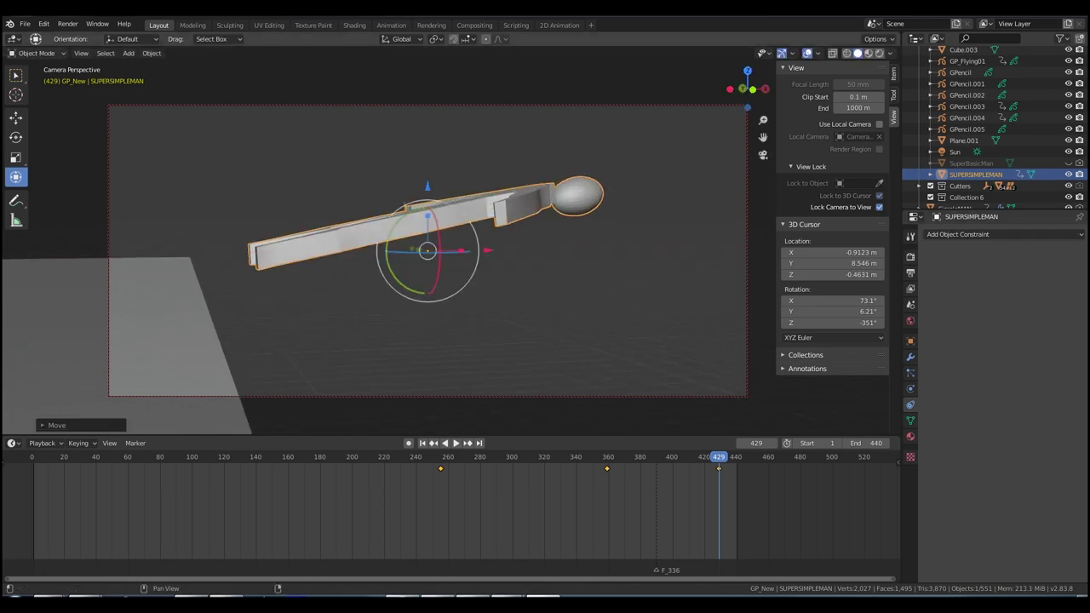
- Lower SUPERSIMPLEMAN vertically at the middle keyframe, return to frame 254, play the flight, and raise the figure along Z
left_click_drag(719, 457, 607, 456)
left_click_drag(427, 186, 428, 305)
left_click_drag(606, 457, 437, 456)
key("space")
left_click_drag(428, 189, 428, 94)
- Add a blank Grease Pencil object at SUPERSIMPLEMAN's location and enable the Canvas overlay for its drawing plane
key("space")
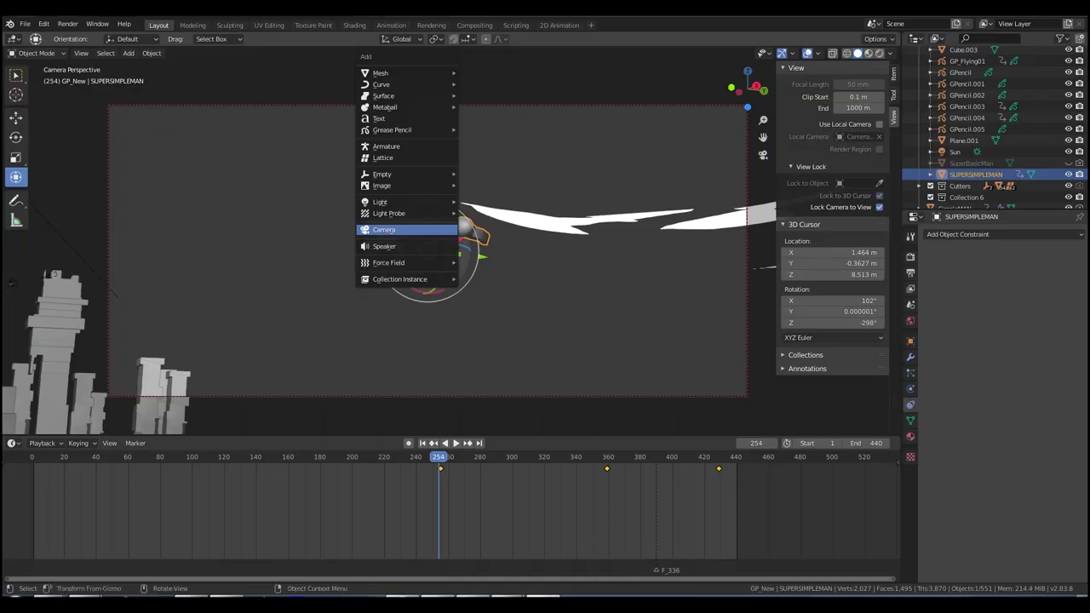
mouse_move(392, 130)
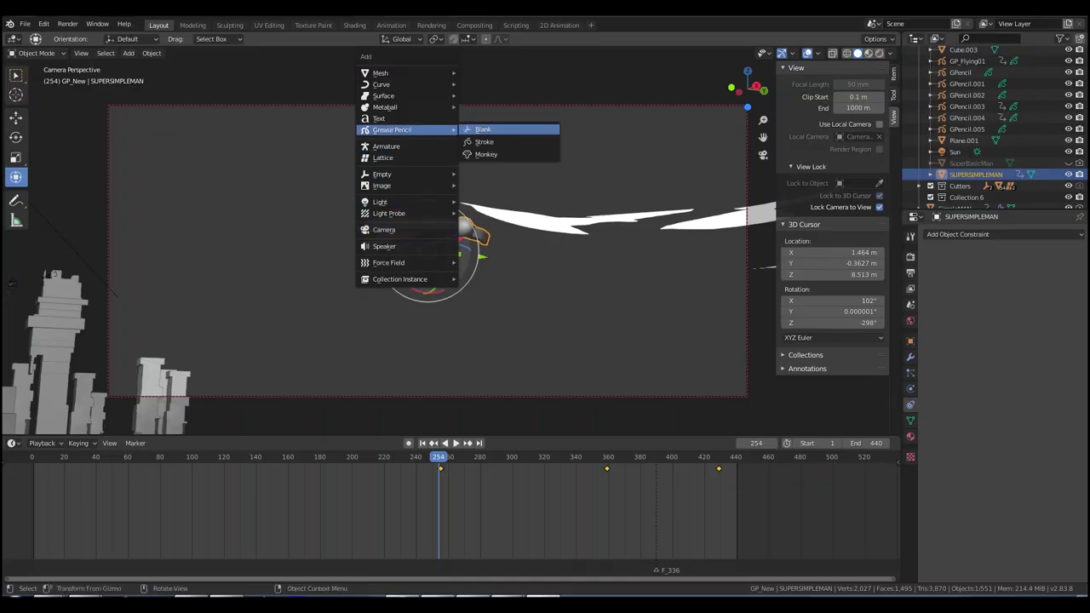
left_click(483, 130)
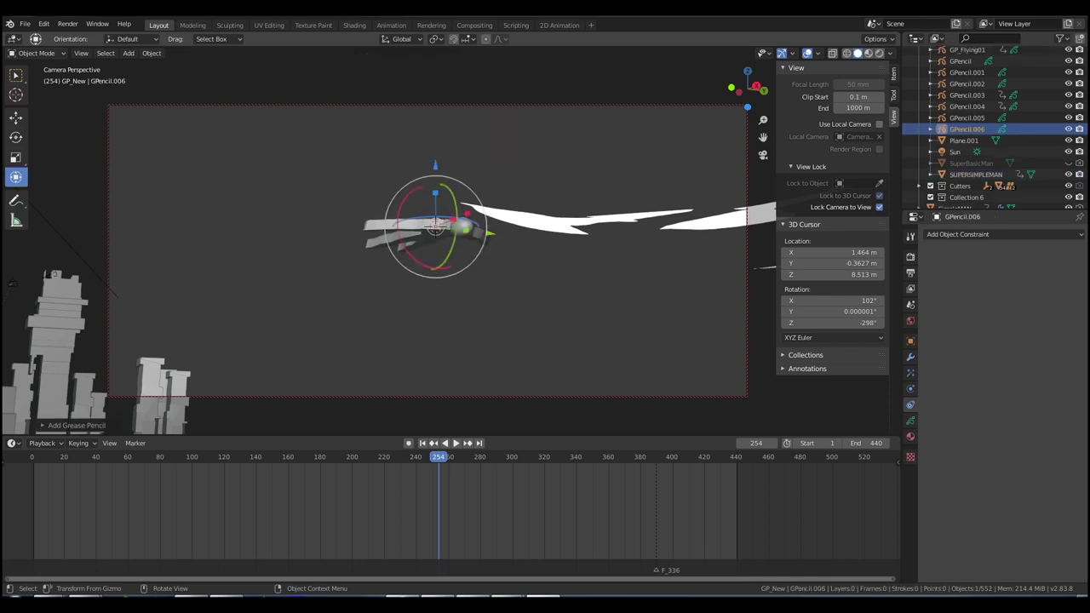
left_click(890, 53)
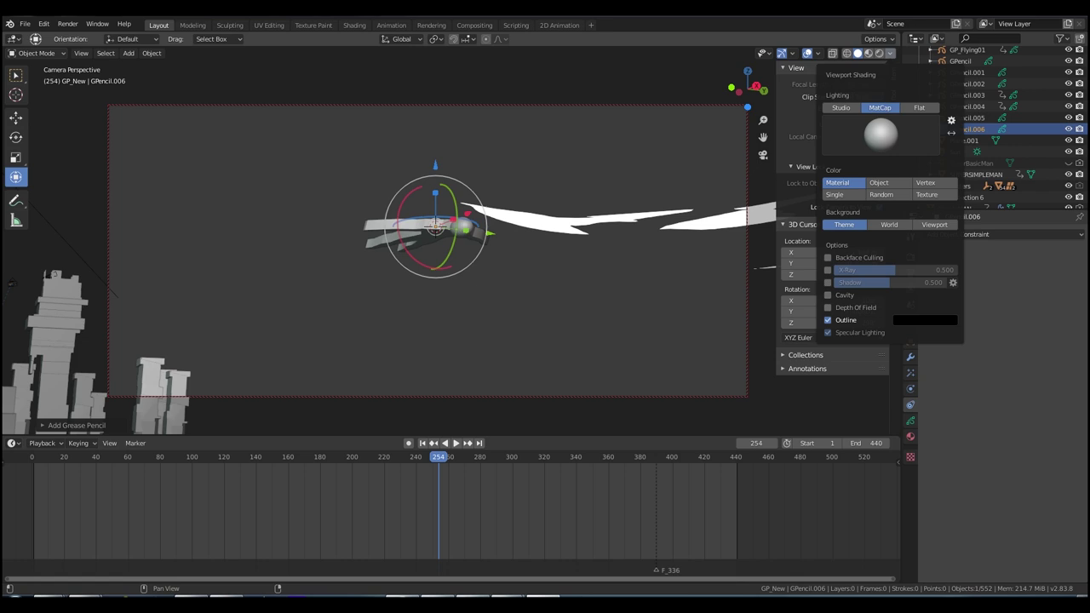
left_click(818, 53)
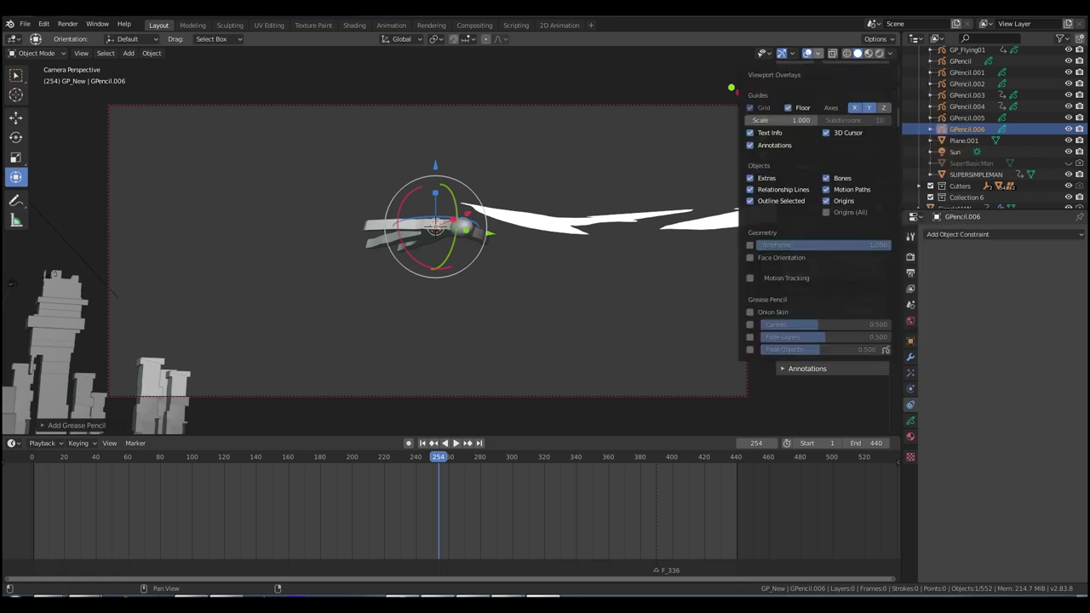
left_click(750, 325)
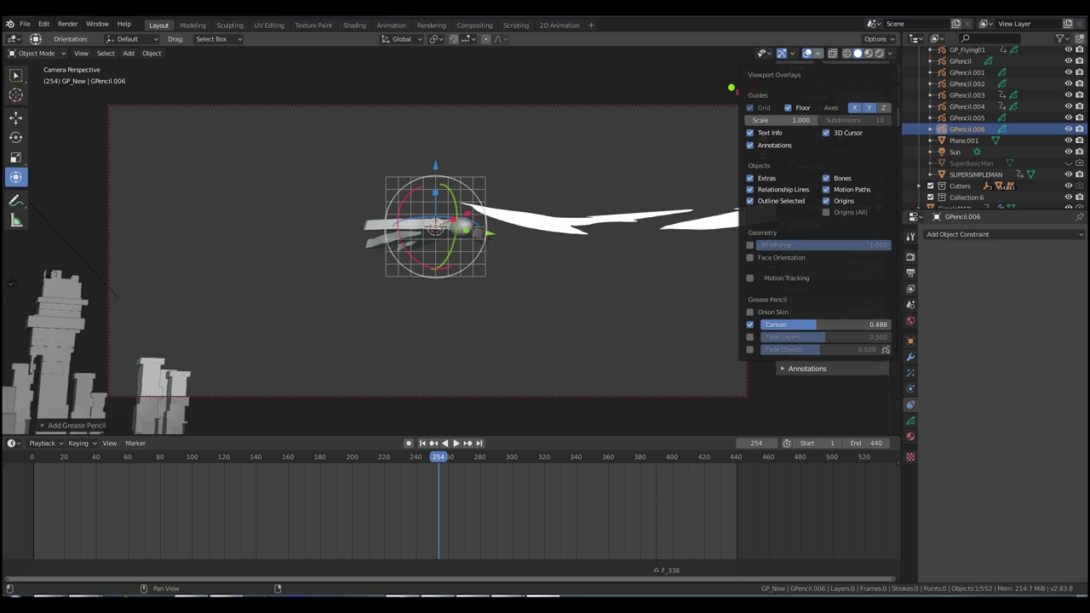
left_click_drag(791, 325, 794, 325)
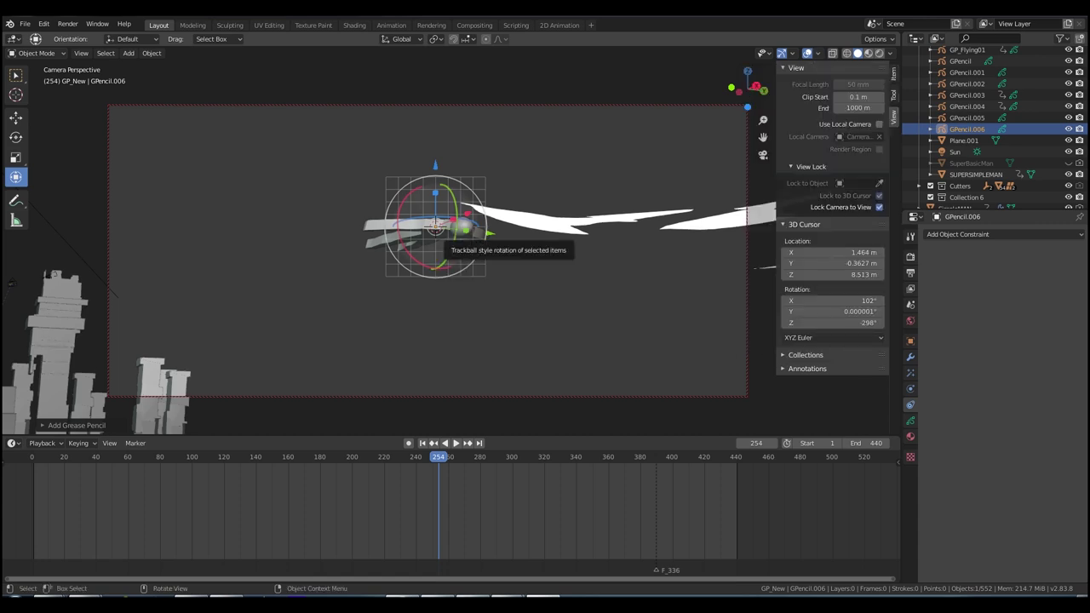
- Put the new Grease Pencil object in Draw mode with Stroke Placement set to Origin and Drawing Plane set to View
key("ctrl+Tab")
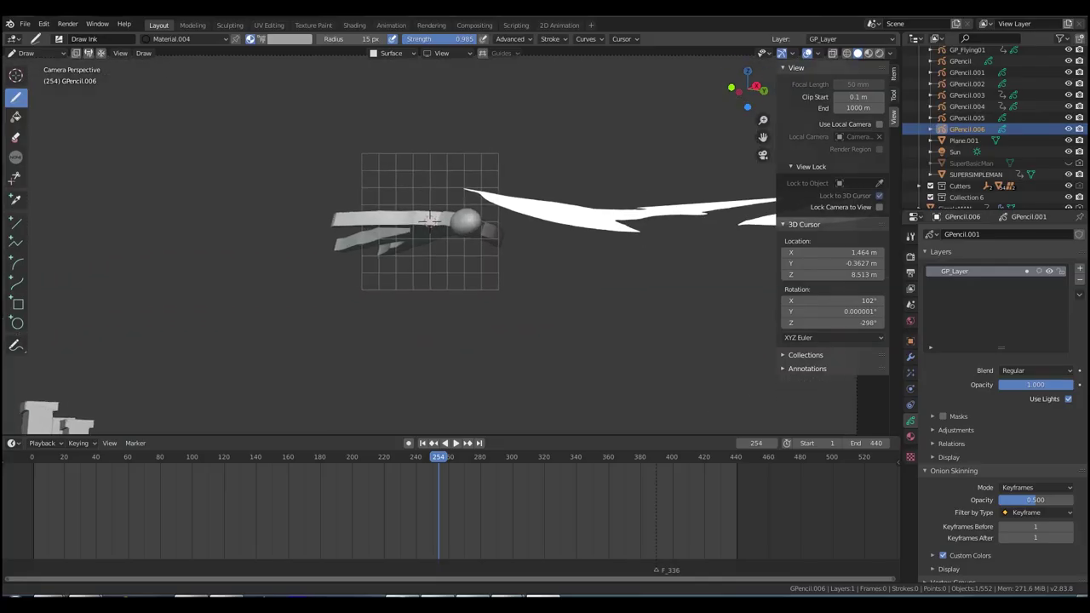
left_click(393, 52)
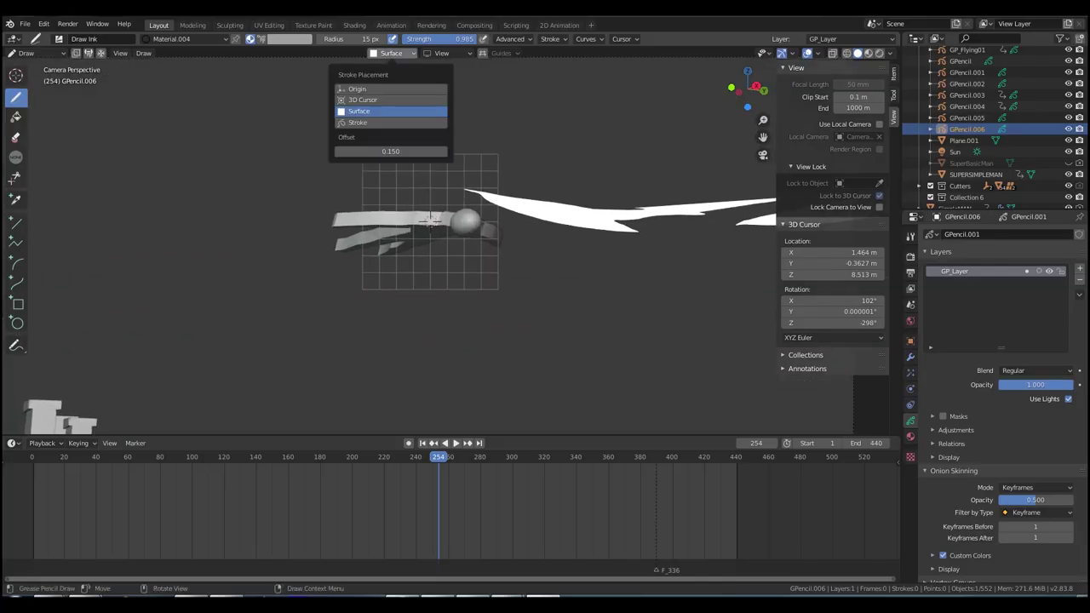
mouse_move(447, 53)
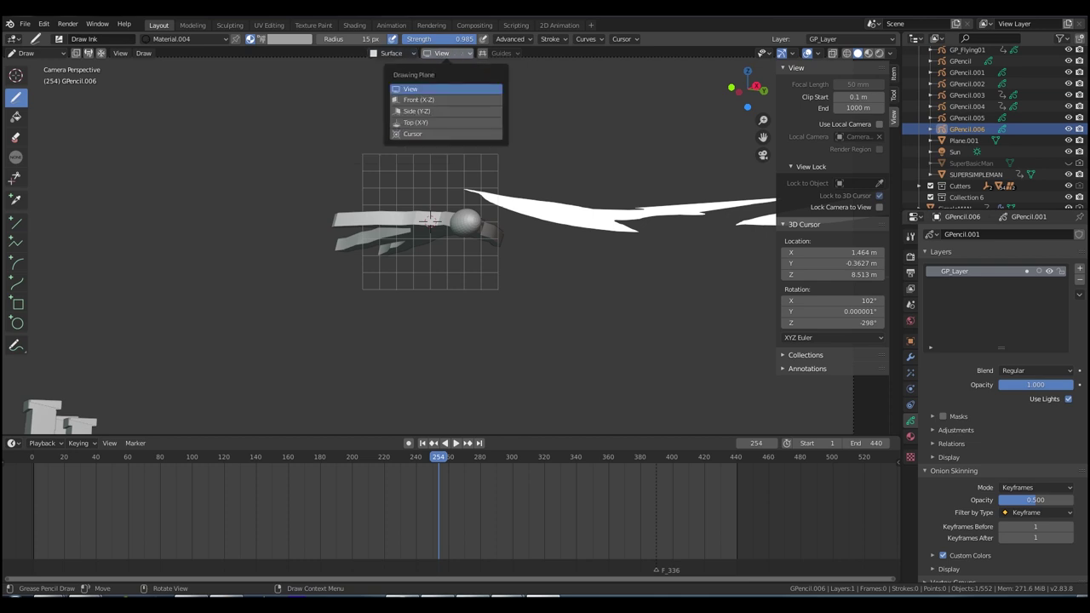
left_click(394, 52)
left_click(393, 52)
left_click(391, 88)
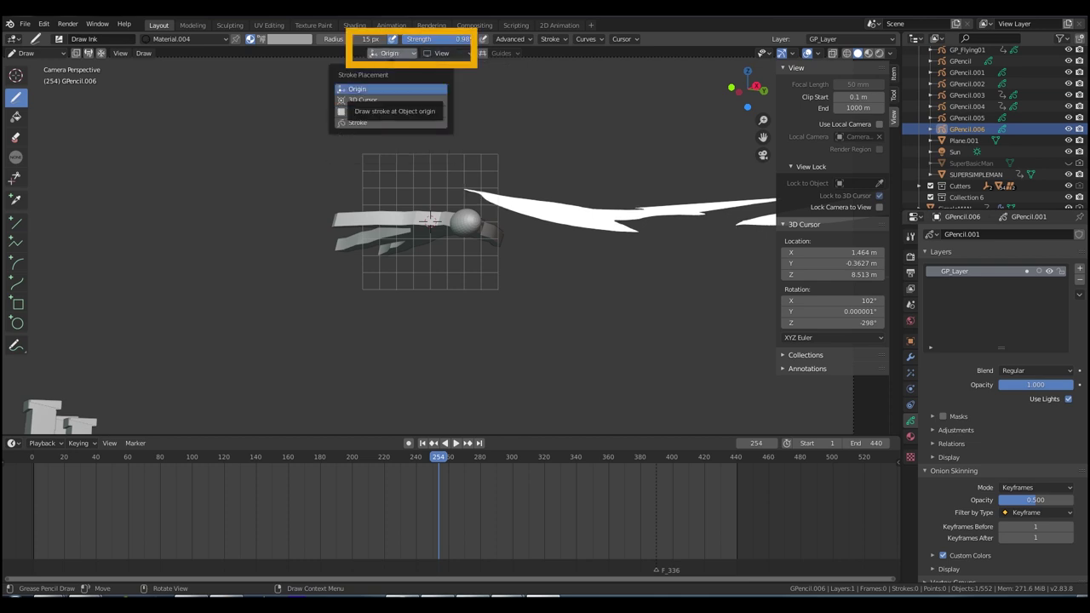
left_click(447, 53)
left_click(448, 53)
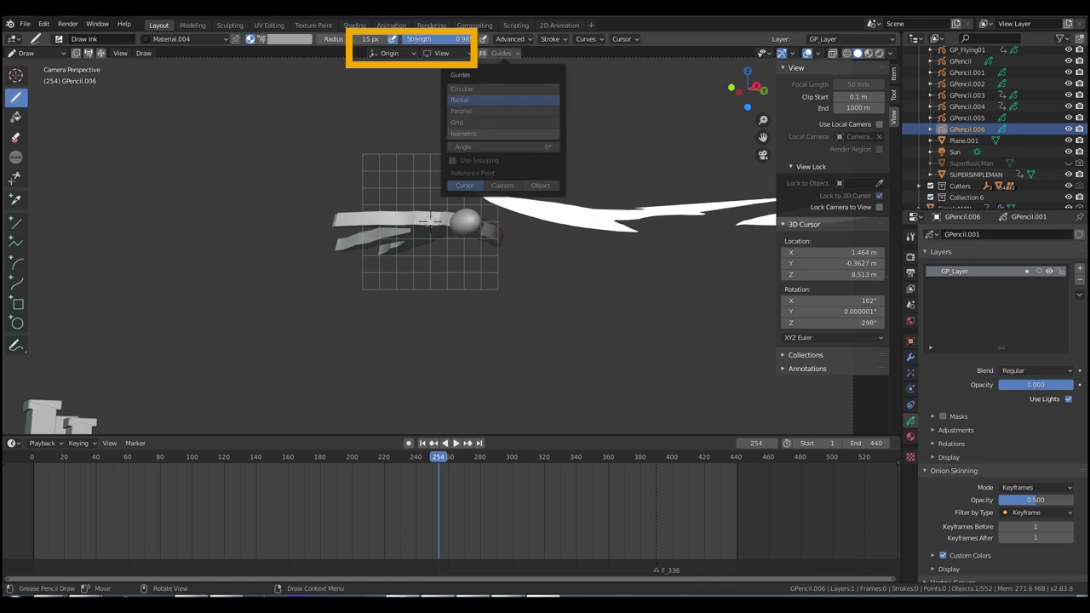
left_click(410, 88)
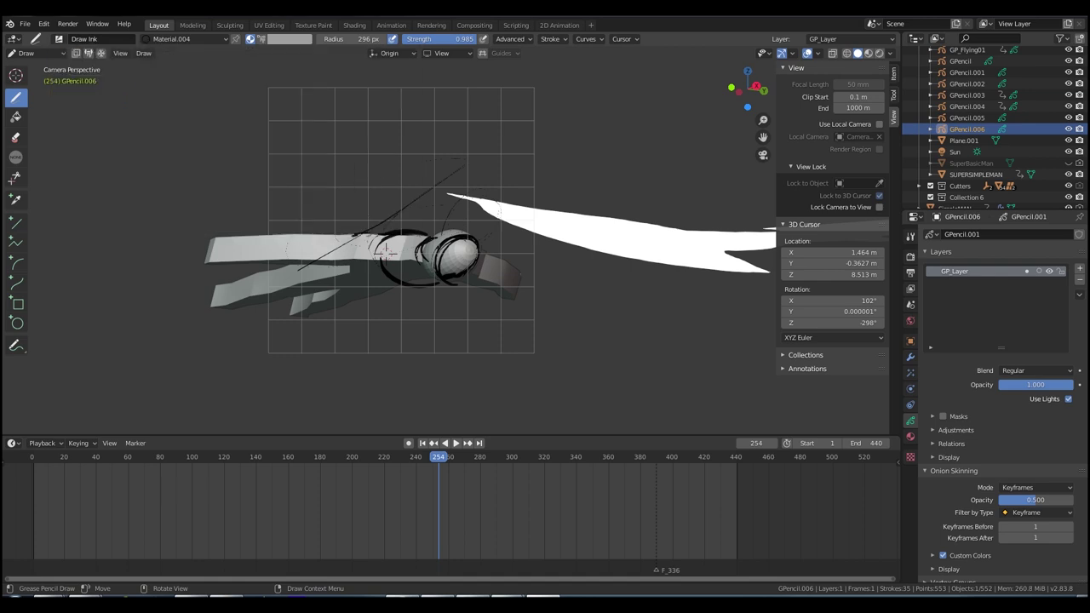
- Sketch the hero's legs, arms, torso and hand in black ink strokes over the SUPERSIMPLEMAN mesh at frame 254
left_click(59, 39)
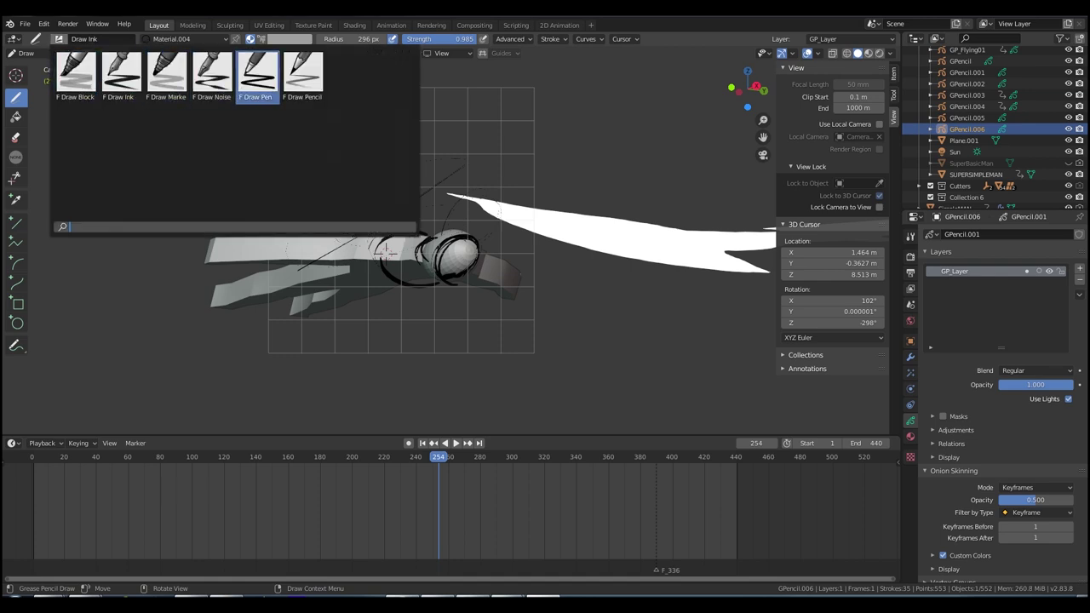
left_click_drag(306, 253, 339, 242)
mouse_move(323, 255)
left_mouse_down()
mouse_move(363, 254)
mouse_move(217, 246)
mouse_move(315, 254)
left_mouse_up()
left_click_drag(320, 238, 365, 234)
mouse_move(320, 259)
left_mouse_down()
mouse_move(380, 254)
mouse_move(445, 269)
left_mouse_up()
mouse_move(475, 249)
left_mouse_down()
mouse_move(468, 278)
mouse_move(522, 283)
left_mouse_up()
left_click_drag(521, 284, 461, 293)
left_click_drag(344, 264, 378, 297)
left_click_drag(381, 261, 446, 292)
left_click_drag(348, 265, 375, 297)
mouse_move(349, 262)
left_mouse_down()
mouse_move(290, 289)
mouse_move(353, 301)
left_mouse_up()
- Parent the Grease Pencil sketch to SUPERSIMPLEMAN using the Object option and play the animation to check that it follows
key("ctrl+Tab")
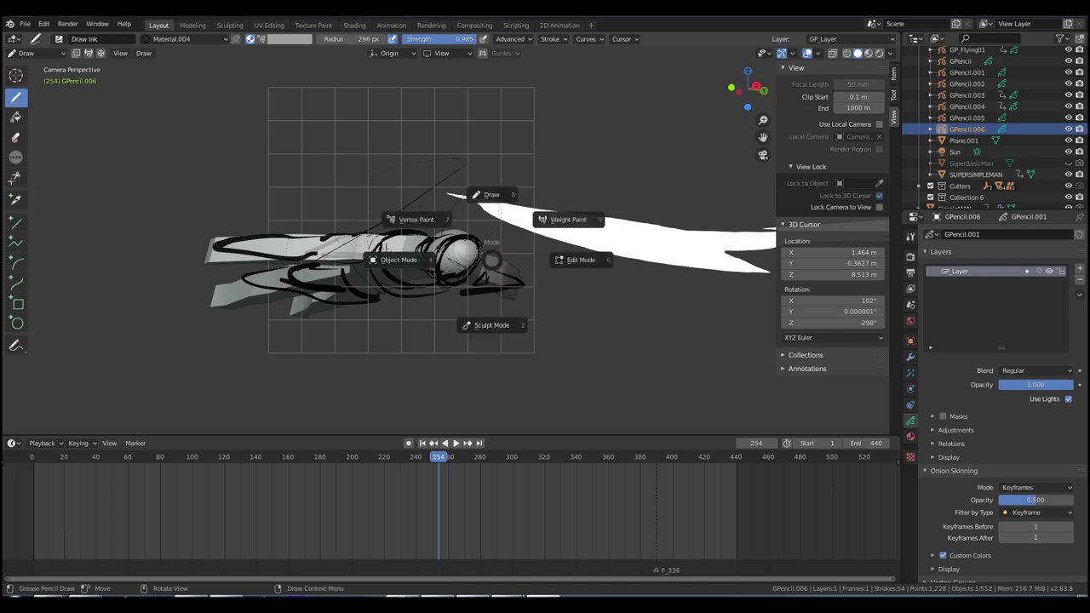
left_click(398, 259)
left_click(228, 288, "shift")
key("ctrl+p")
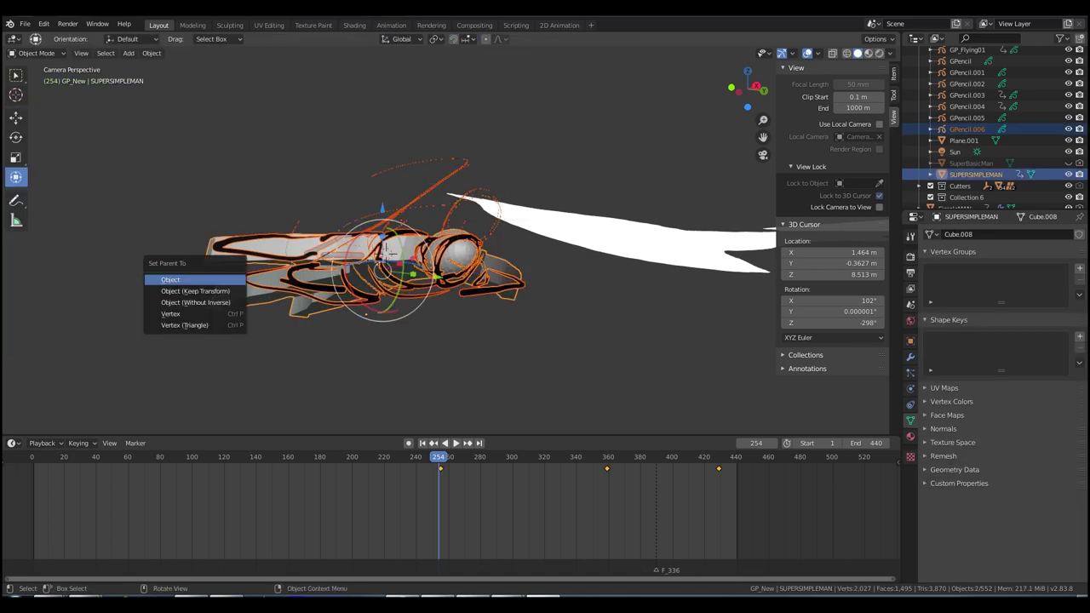
key("Return")
key("space")
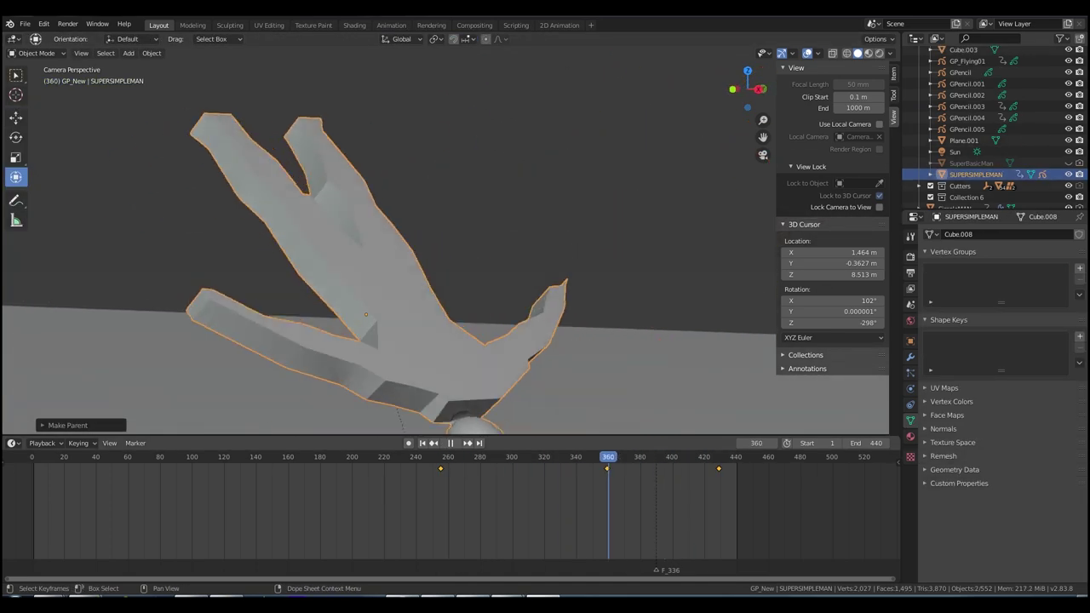
key("Escape")
- Reselect only the Grease Pencil sketch at frame 256 and return it to Draw mode
key("ctrl+Tab")
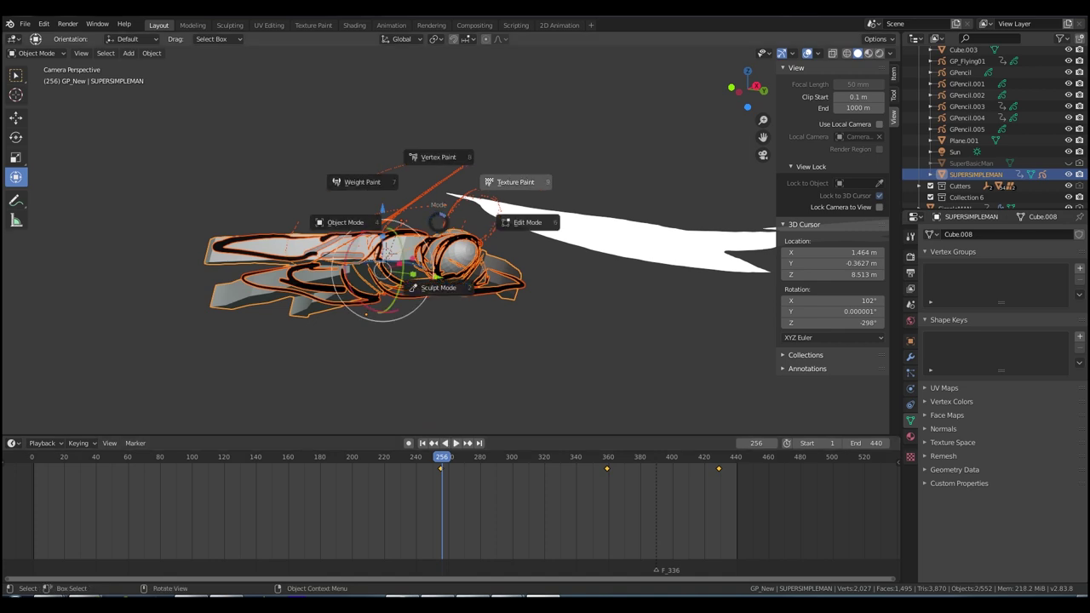
left_click(441, 230)
left_click(37, 53)
left_click(37, 67)
left_click(460, 241)
key("ctrl+Tab")
left_click(462, 177)
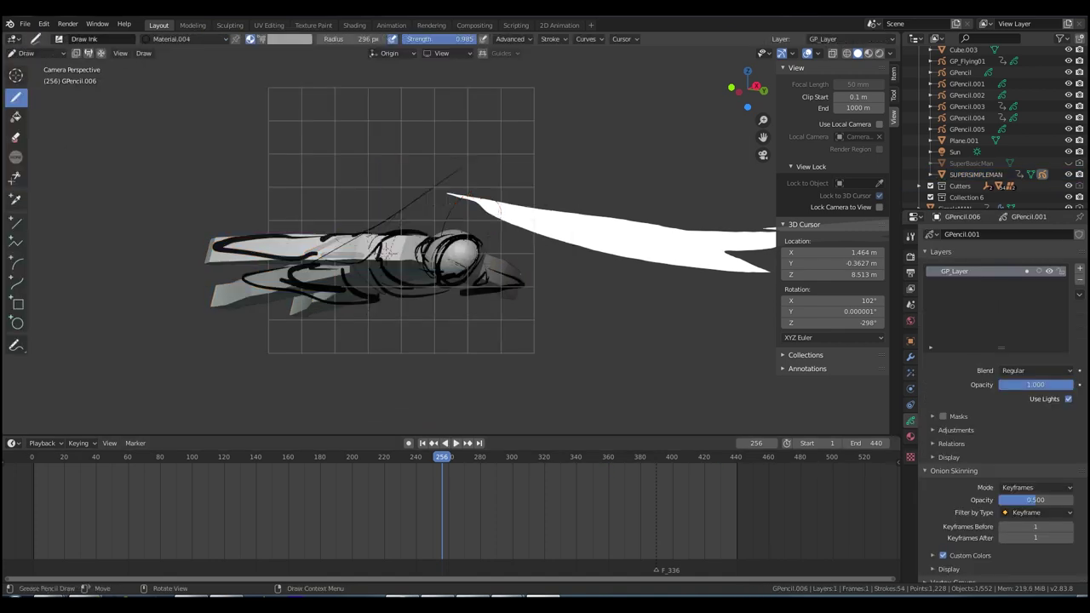
- Switch to the 2D Animation workspace and turn off Shadow in the viewport shading
left_click(558, 25)
scroll(446, 256, "up", 3)
left_click(889, 52)
left_click(827, 308)
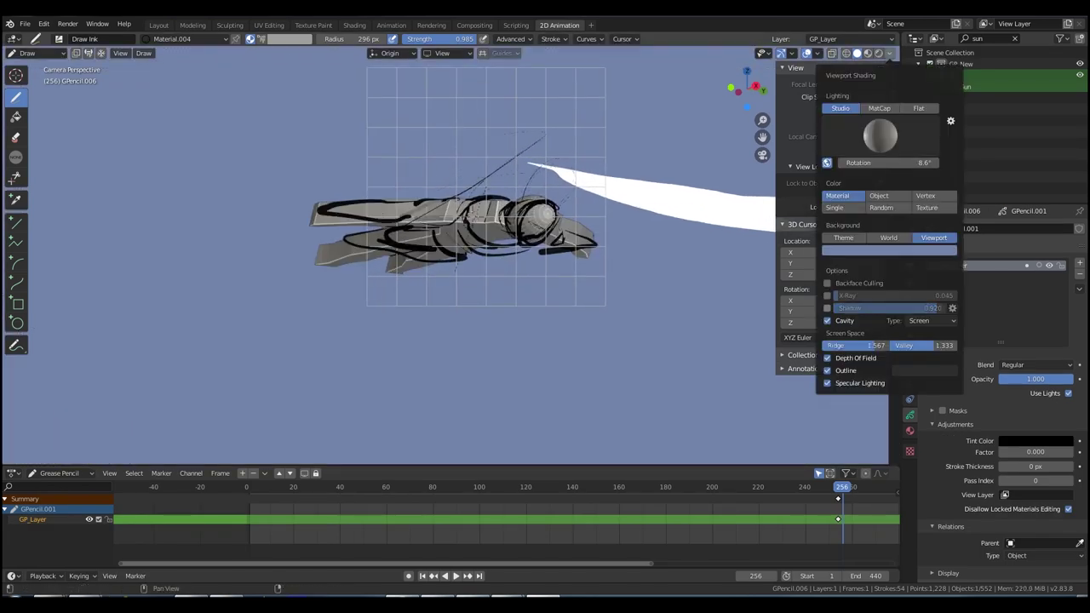
- Go to frame 304 and sketch the hero's head in black ink over the mesh's sphere, checking the brush's curve settings
scroll(445, 256, "up", 1)
middle_click_drag(844, 520, 566, 519)
left_click_drag(565, 487, 677, 487)
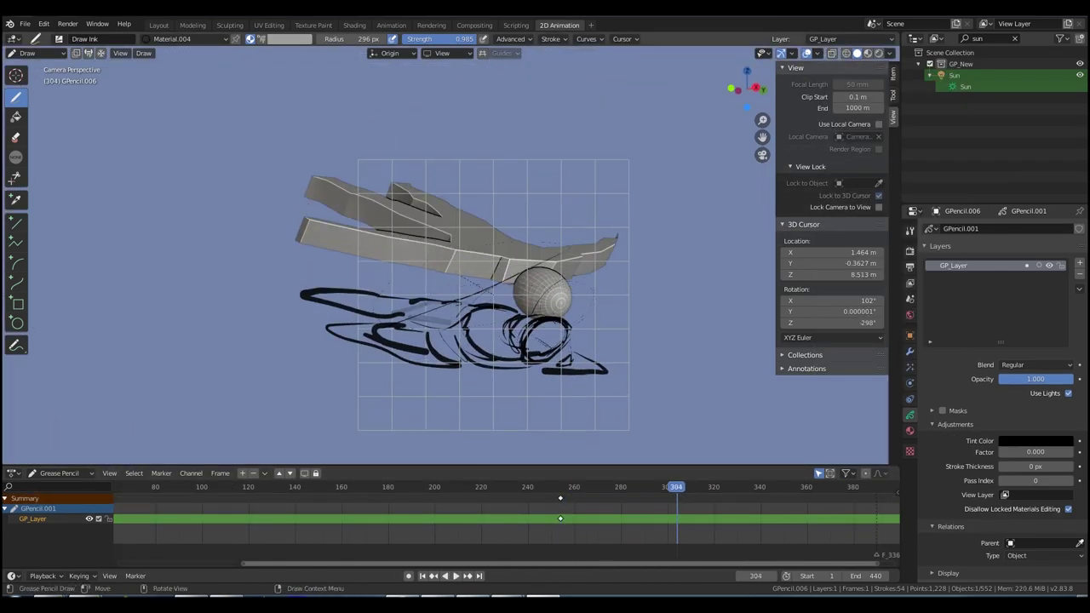
left_click_drag(522, 280, 558, 313)
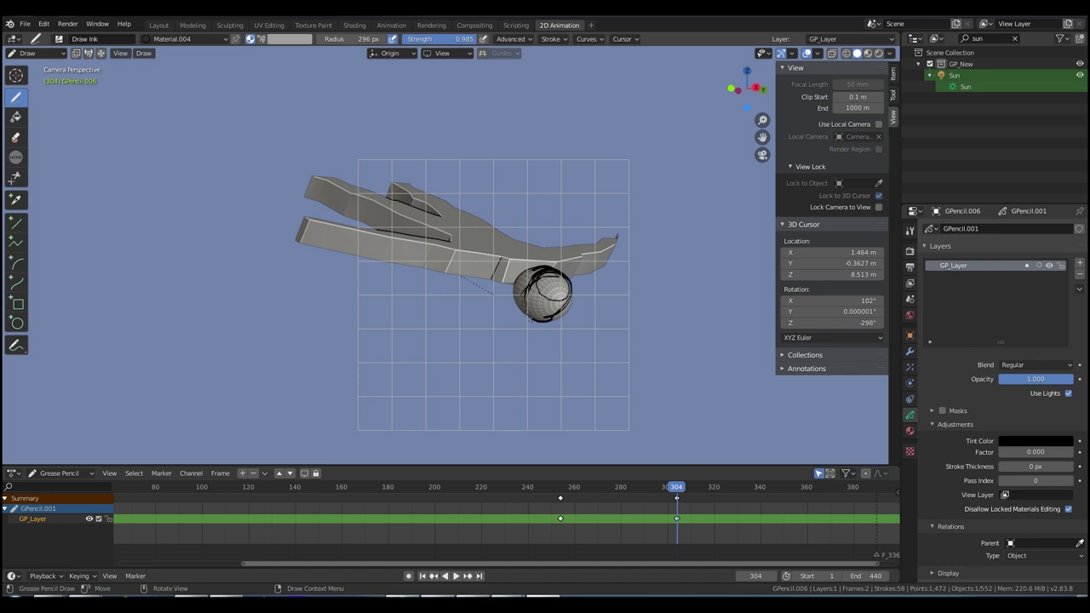
left_click(551, 39)
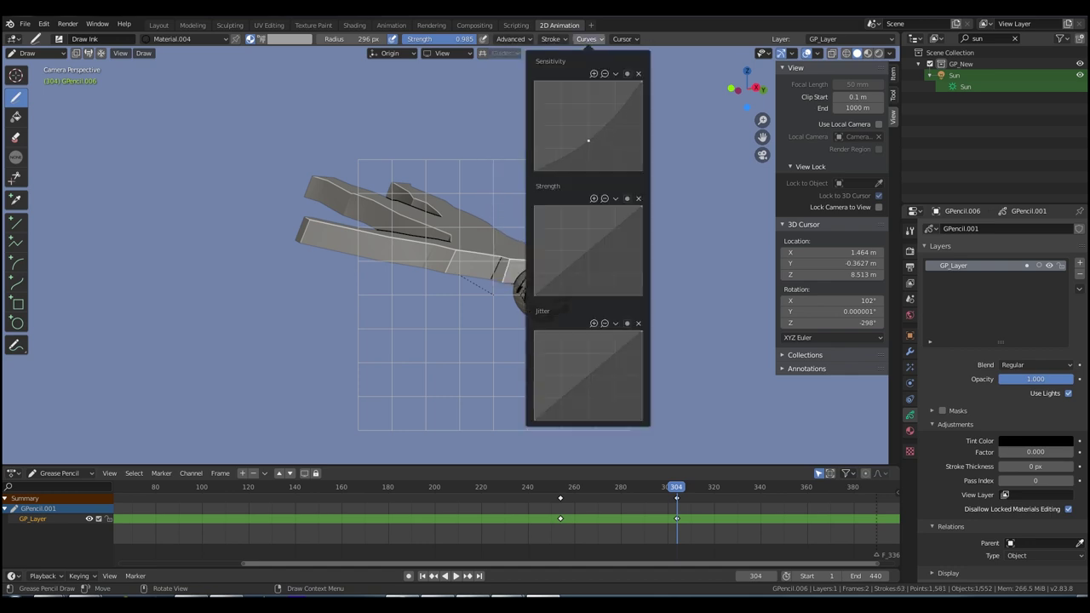
left_click(550, 38)
left_click(550, 38)
mouse_move(511, 38)
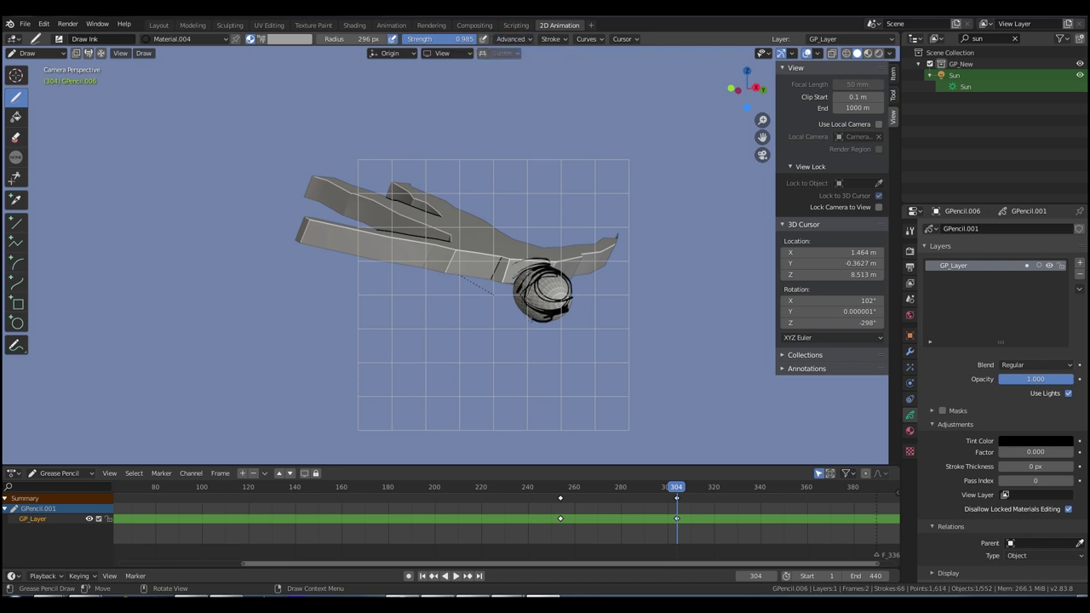
- Sketch the hero's legs and lower body in black ink over the base mesh at frame 304
left_click_drag(399, 241, 433, 247)
mouse_move(322, 222)
left_mouse_down()
mouse_move(424, 240)
mouse_move(385, 250)
left_mouse_up()
left_click_drag(324, 241, 370, 247)
left_click_drag(380, 251, 432, 269)
left_click_drag(368, 204, 433, 230)
mouse_move(313, 179)
left_mouse_down()
mouse_move(375, 196)
mouse_move(400, 235)
left_mouse_up()
left_click_drag(392, 182, 462, 224)
mouse_move(327, 168)
left_mouse_down()
mouse_move(363, 216)
mouse_move(349, 212)
left_mouse_up()
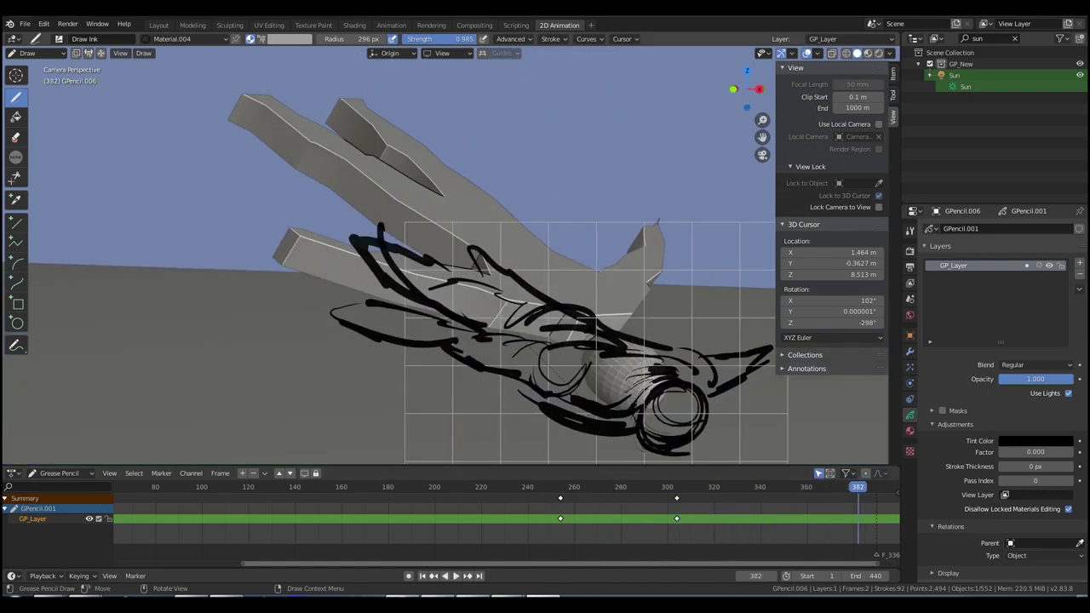
- Sketch the hero's head, shoulders and torso in black ink over the base mesh at frame 382
left_click_drag(471, 271, 518, 273)
left_click_drag(607, 325, 668, 358)
mouse_move(595, 366)
left_mouse_down()
mouse_move(668, 366)
mouse_move(650, 393)
left_mouse_up()
left_click_drag(594, 379, 667, 395)
left_click_drag(554, 335, 594, 377)
left_click_drag(552, 306, 543, 353)
left_click_drag(501, 288, 498, 344)
left_click_drag(490, 257, 626, 282)
left_click_drag(596, 271, 635, 322)
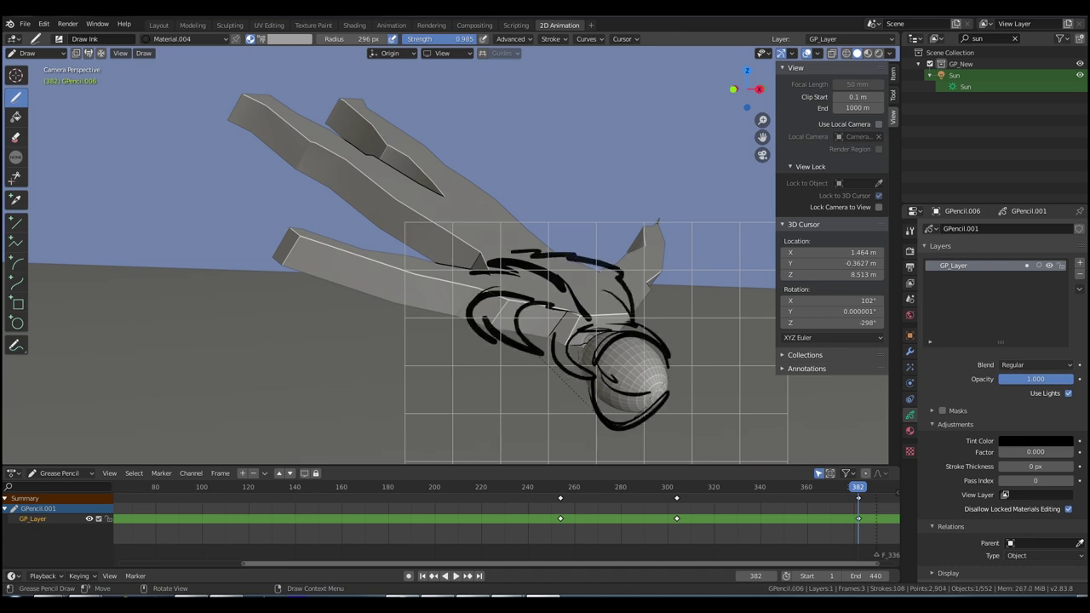
- Sketch the hero's legs, back and remaining outlines in black ink over the base mesh at frame 382
left_click_drag(400, 217, 532, 223)
left_click_drag(336, 162, 409, 241)
left_click_drag(254, 77, 401, 204)
left_click_drag(324, 111, 379, 217)
left_click_drag(350, 77, 481, 170)
left_click_drag(311, 137, 375, 196)
left_click_drag(470, 164, 564, 271)
left_click_drag(356, 247, 465, 264)
left_click_drag(275, 226, 417, 255)
left_click_drag(277, 230, 473, 317)
mouse_move(615, 265)
left_mouse_down()
mouse_move(692, 243)
mouse_move(645, 332)
left_mouse_up()
left_click_drag(607, 399, 668, 395)
- Play forward to frame 423 and sketch the hero's head, shoulder and upper body over the base mesh
key("space")
key("space")
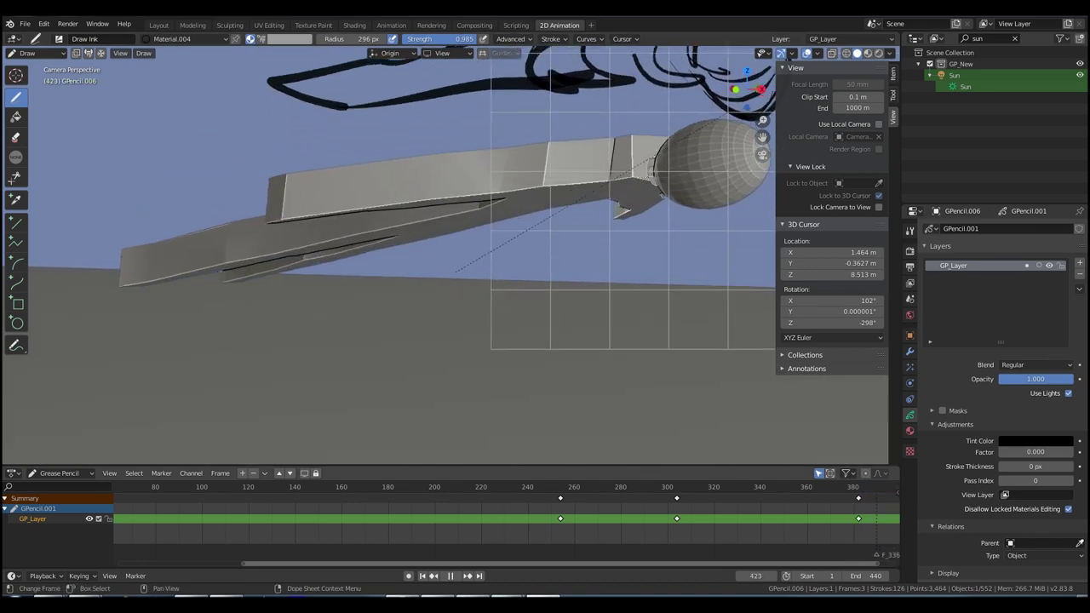
left_click_drag(686, 121, 759, 121)
left_click_drag(720, 108, 666, 167)
mouse_move(664, 162)
left_mouse_down()
mouse_move(698, 196)
mouse_move(640, 236)
left_mouse_up()
scroll(668, 162, "down", 2)
left_click_drag(608, 214, 640, 237)
left_click_drag(640, 153, 673, 192)
left_click_drag(630, 189, 660, 207)
mouse_move(615, 165)
left_mouse_down()
mouse_move(666, 160)
mouse_move(601, 192)
mouse_move(598, 221)
left_mouse_up()
left_click_drag(552, 171, 584, 181)
left_click_drag(417, 191, 588, 209)
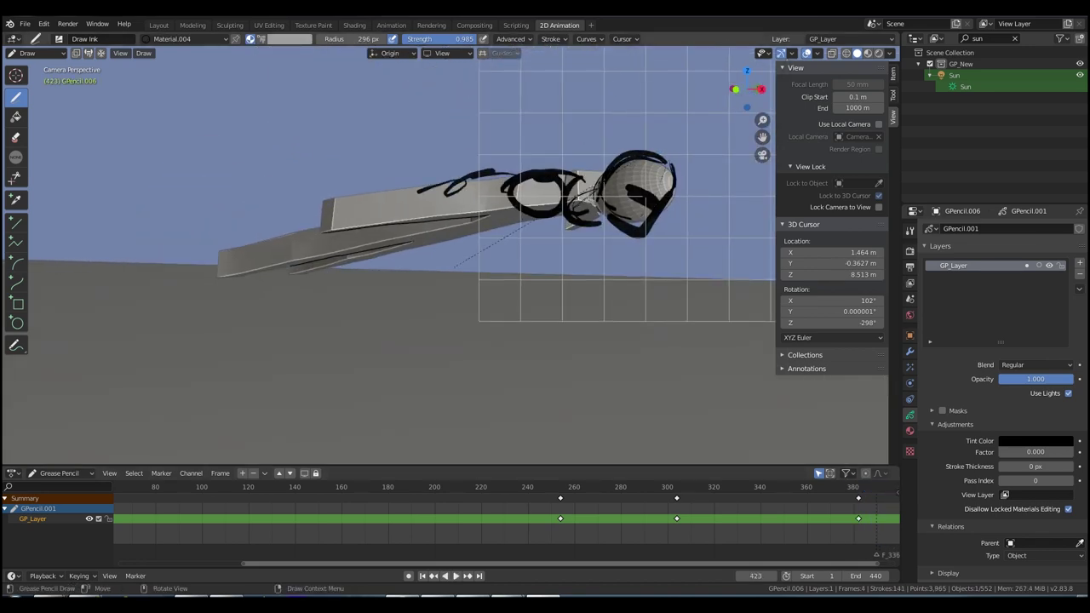
- Sketch the hero's legs and body outline at frame 423 and play the animation backwards to review the drawings
left_click_drag(324, 228, 405, 255)
mouse_move(226, 218)
left_mouse_down()
mouse_move(587, 249)
mouse_move(622, 262)
left_mouse_up()
left_click_drag(489, 173, 305, 194)
key("ctrl+shift+space")
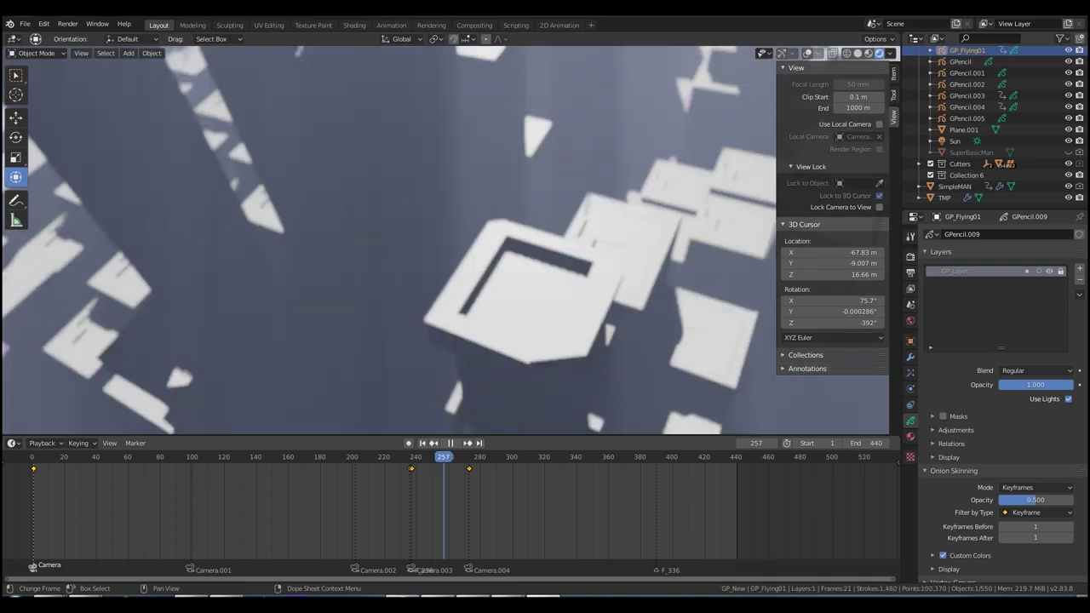
- Play the flying hero shot to examine how Camera.003 follows the character up to the Camera.004 marker
key("space")
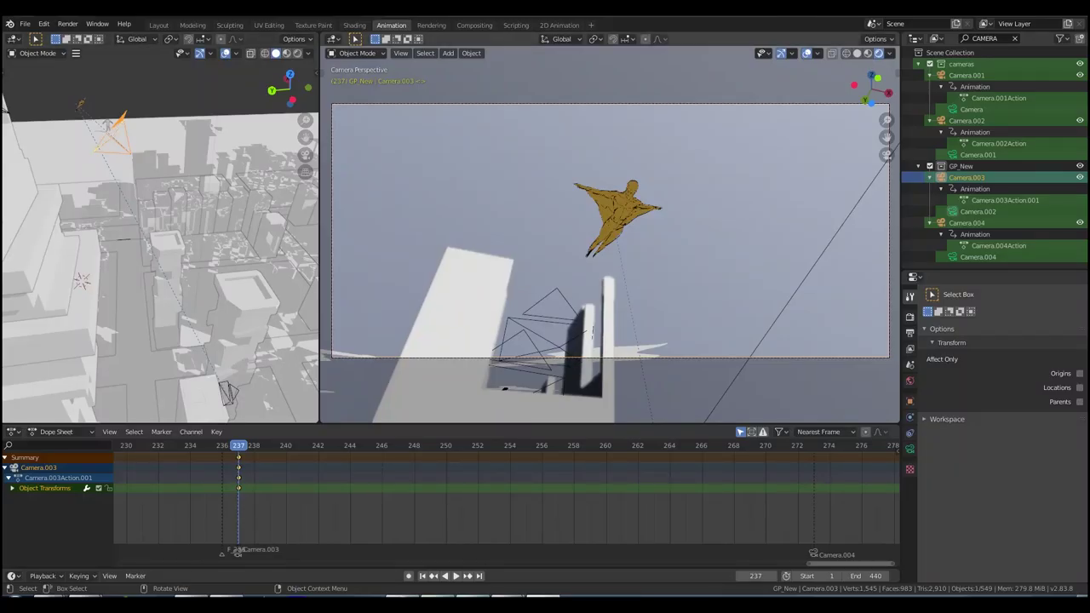
key("Right")
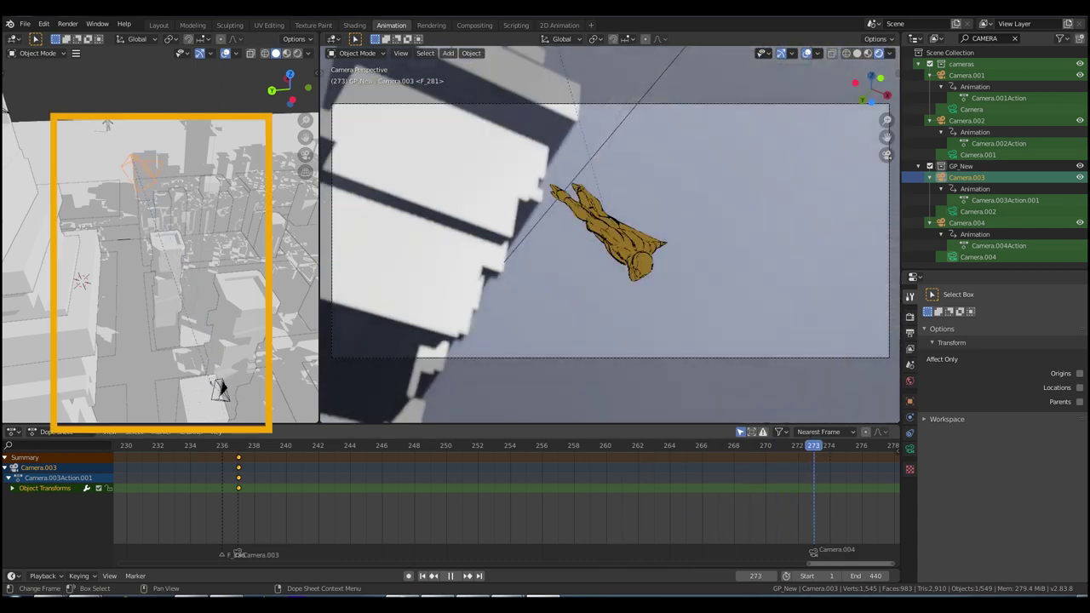
key("space")
- Select Camera.004 and play its shot to examine its keyframed movement around the hero
left_click(220, 387)
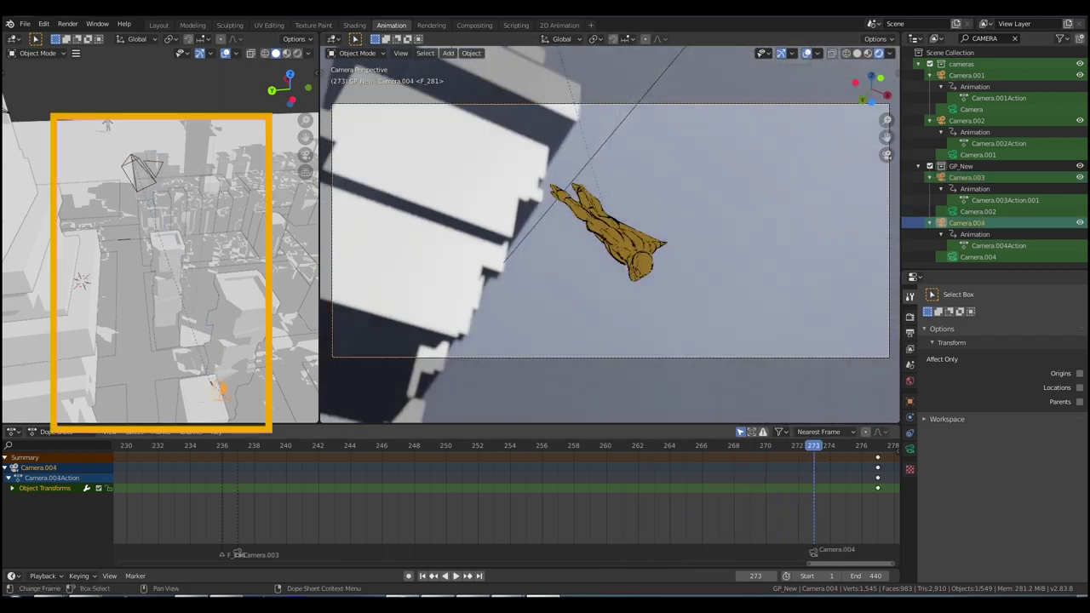
key("space")
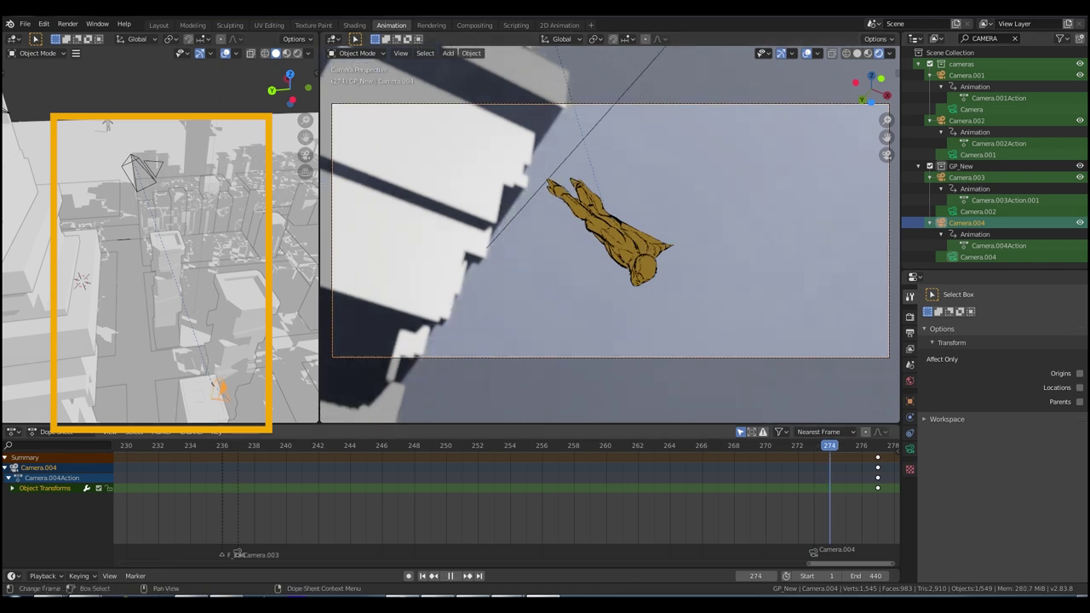
key("space")
middle_click_drag(545, 494, 479, 494, "ctrl")
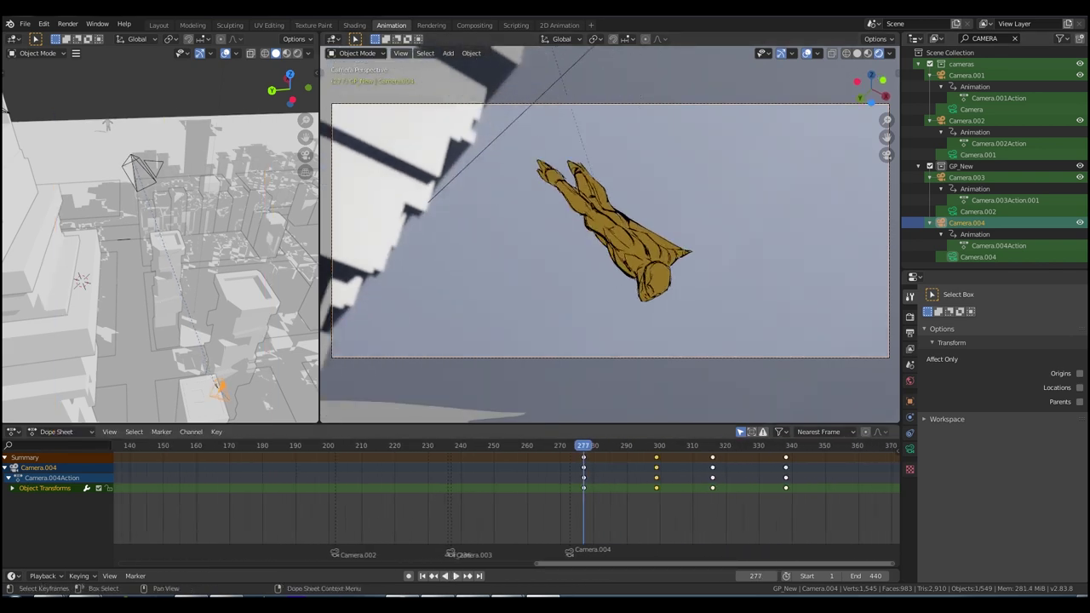
key("space")
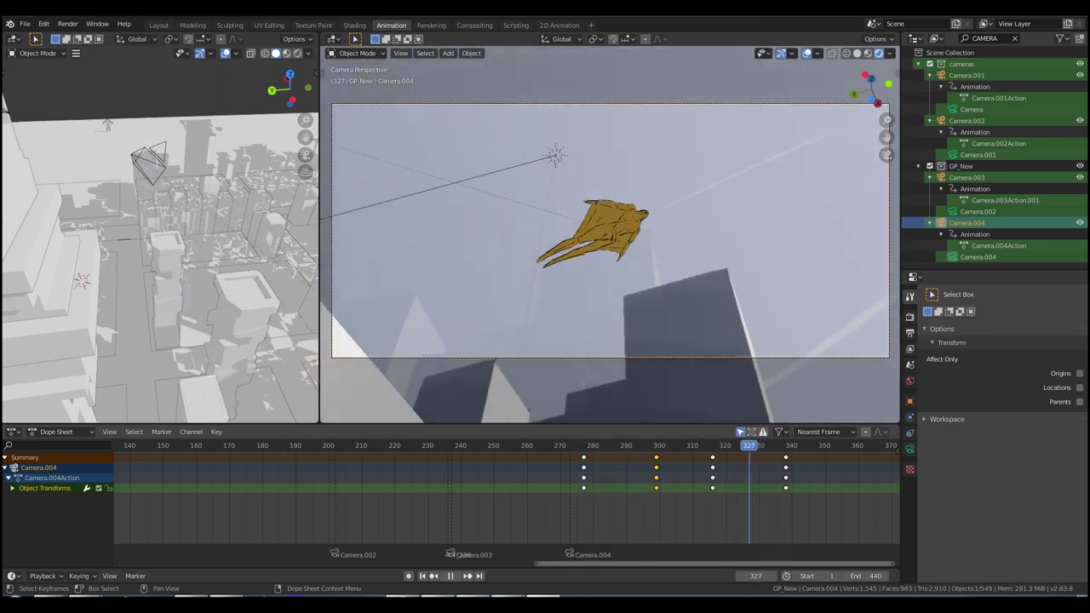
key("space")
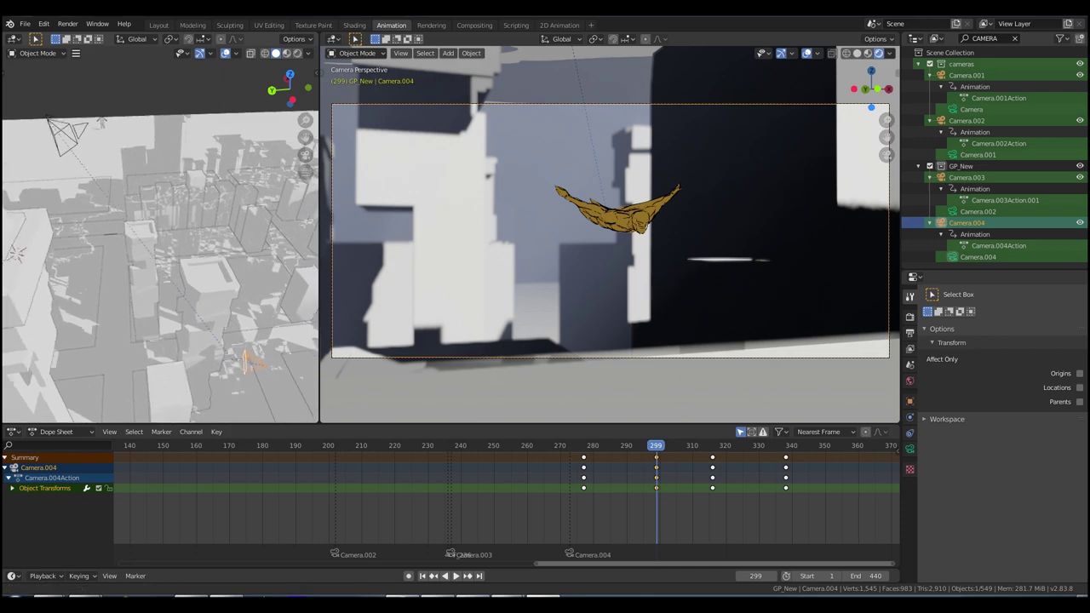
key("space")
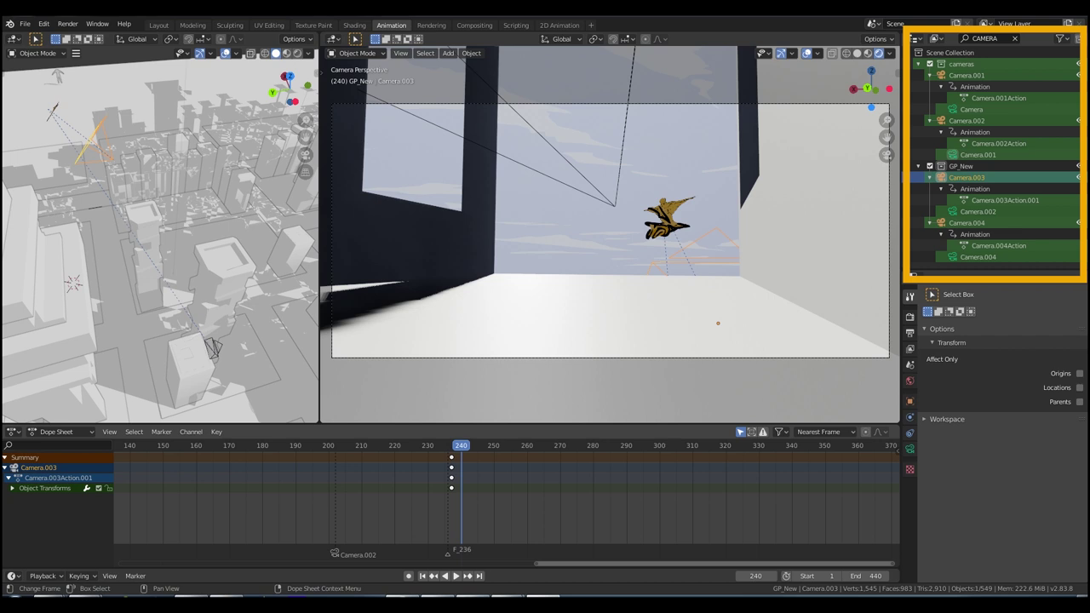
- Add a timeline marker at frame 240 and bind Camera.003 to it
key("m")
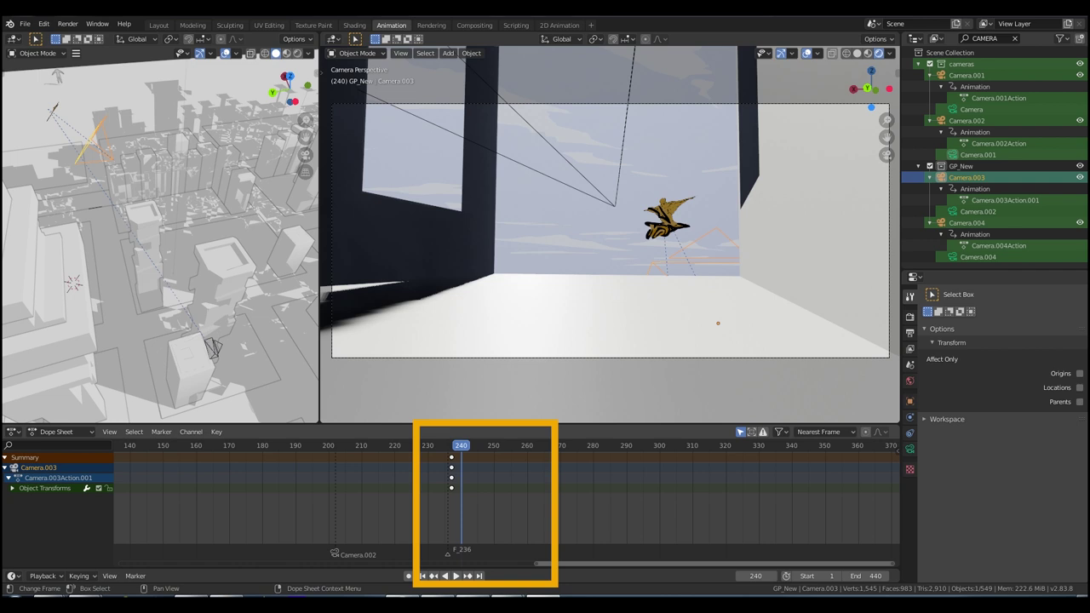
key("m")
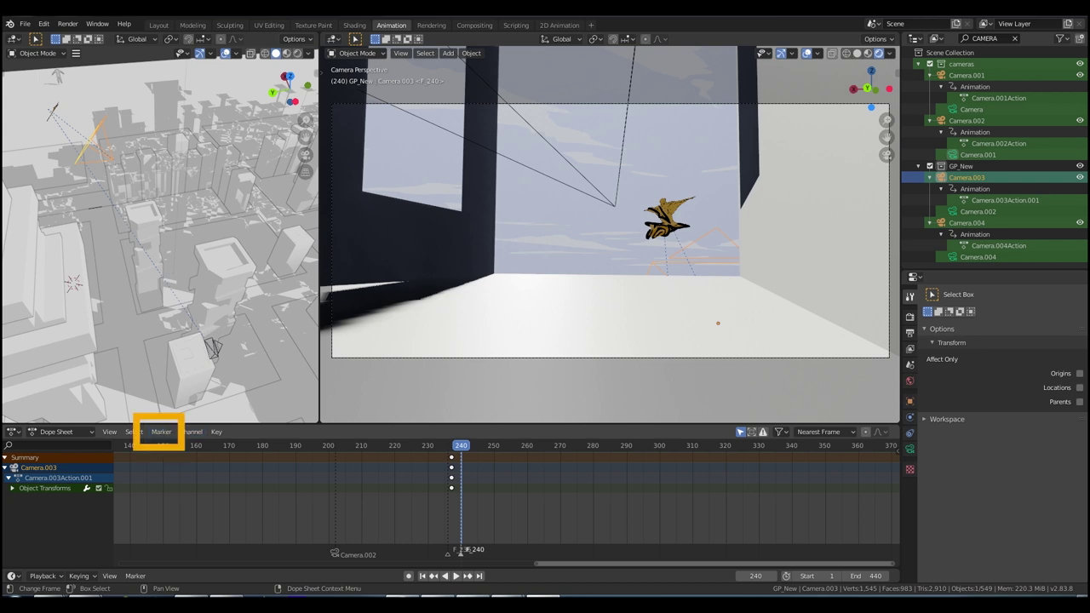
left_click(161, 432)
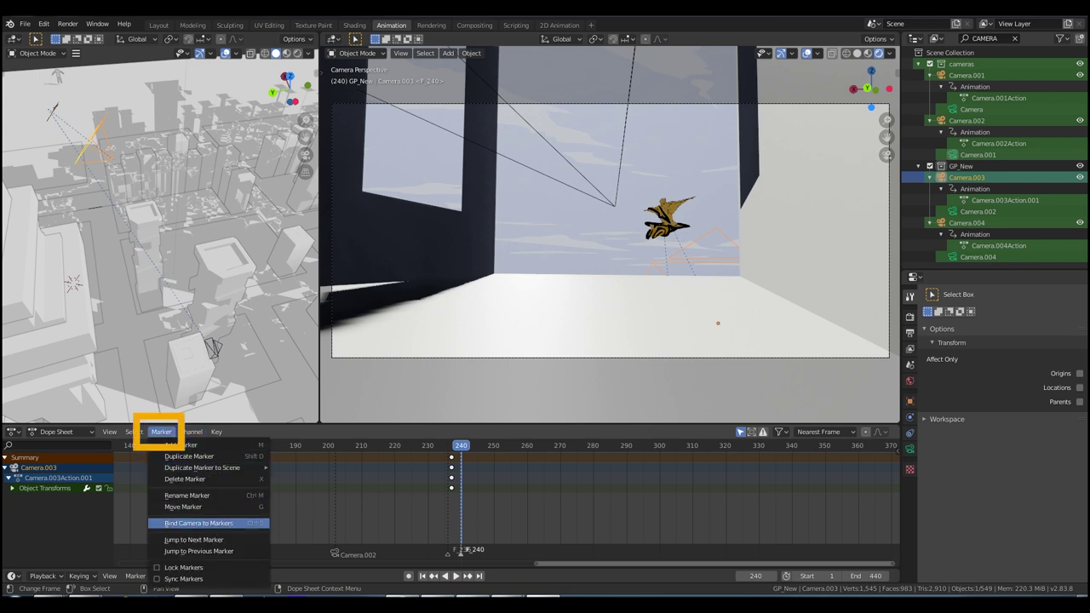
left_click(204, 523)
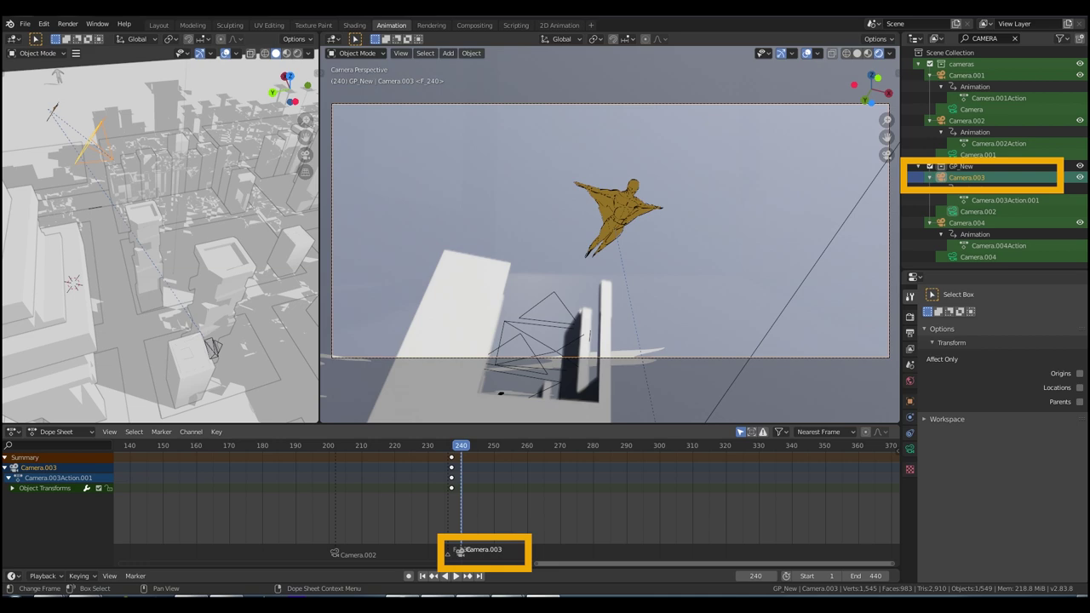
- Move on to frame 292, add a timeline marker there and bind Camera.004 to it
key("space")
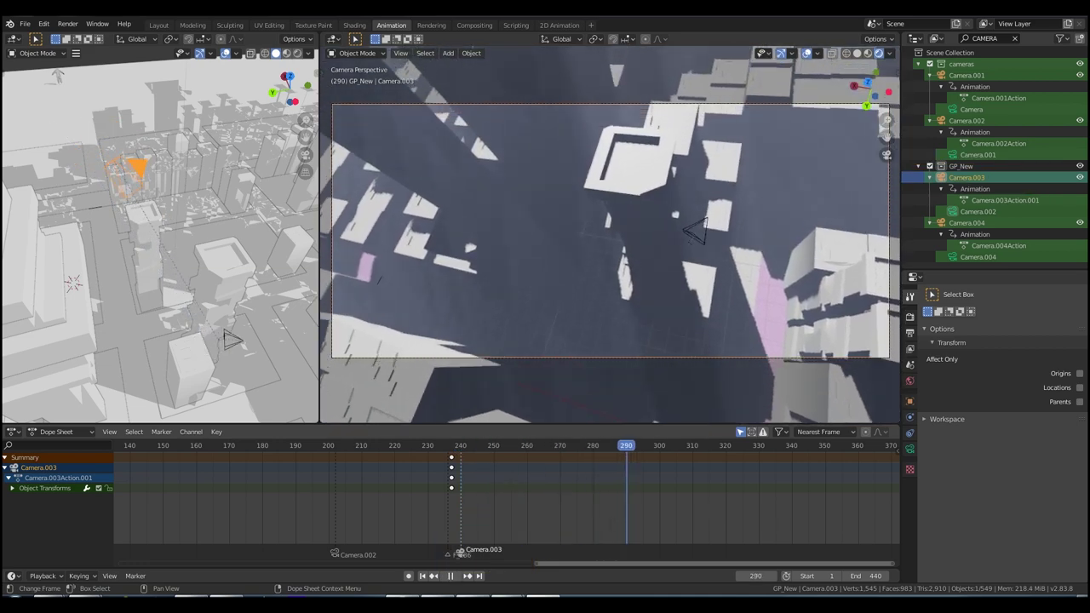
left_click_drag(656, 445, 639, 446)
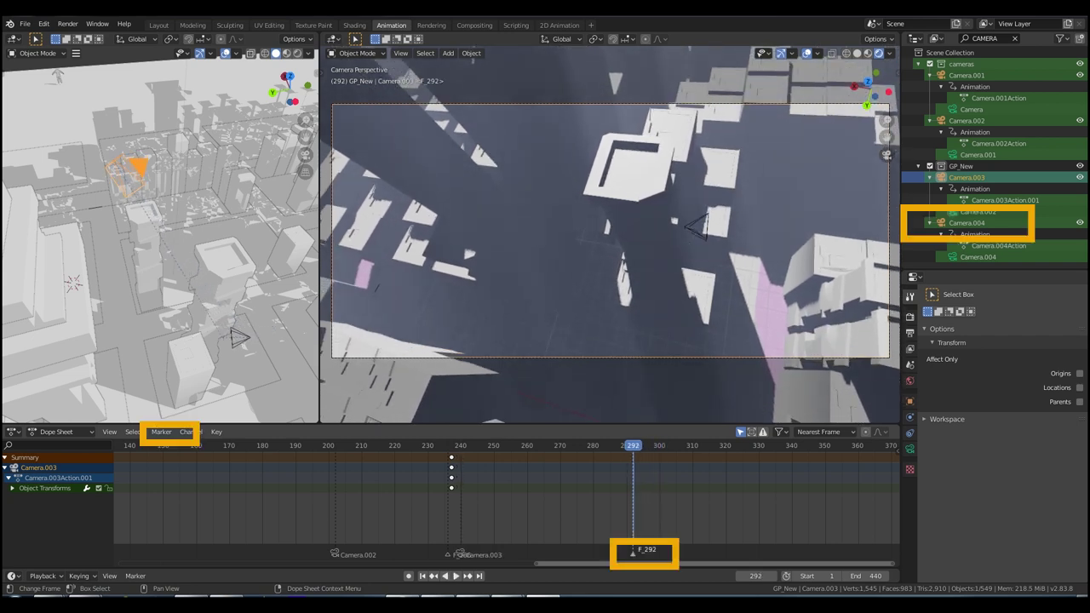
left_click(967, 222)
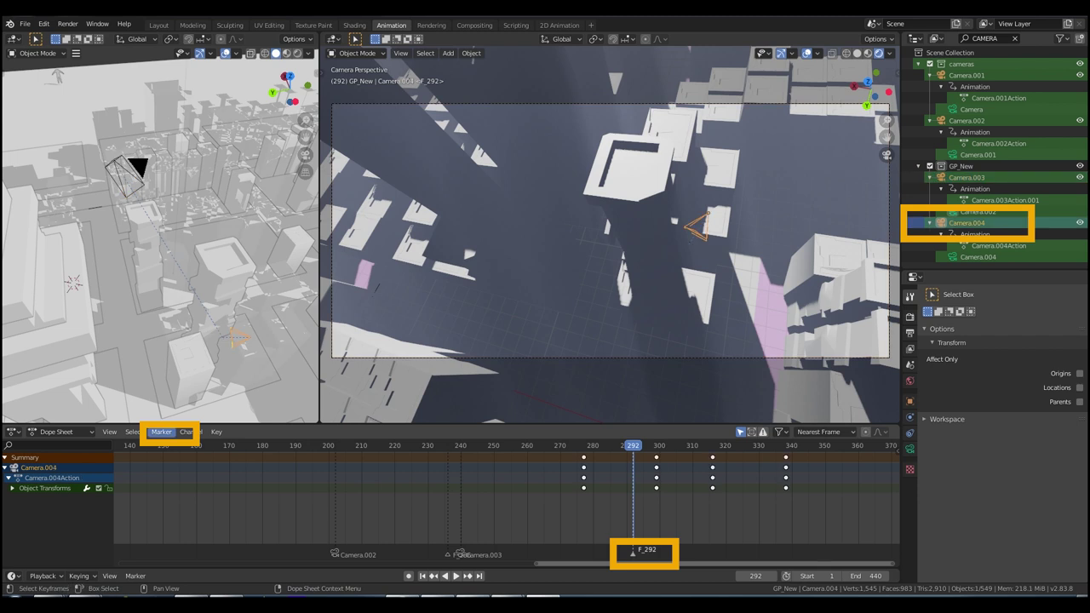
left_click(161, 432)
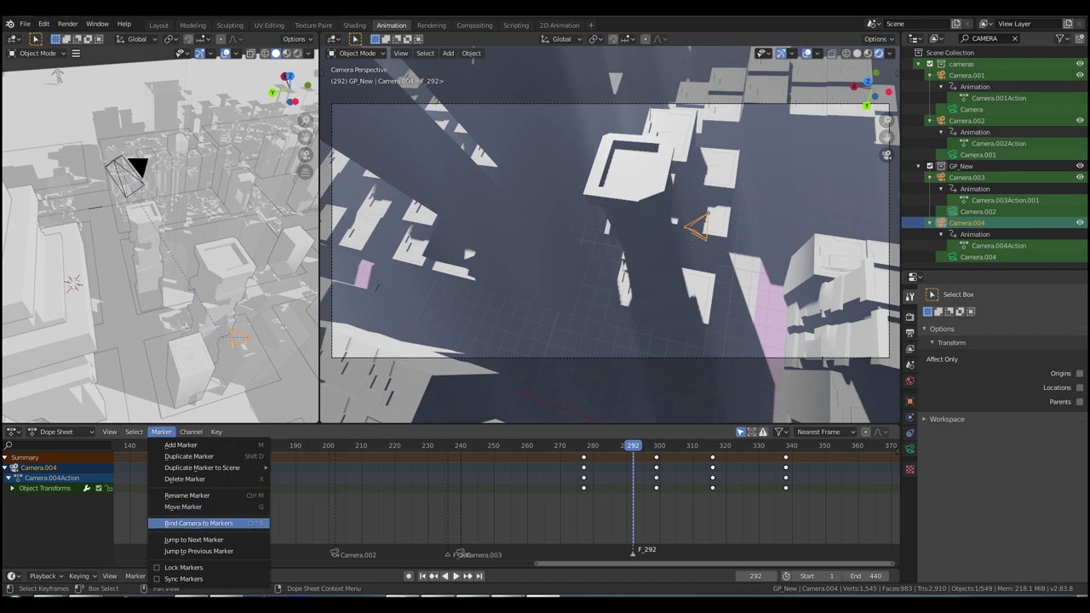
left_click(198, 523)
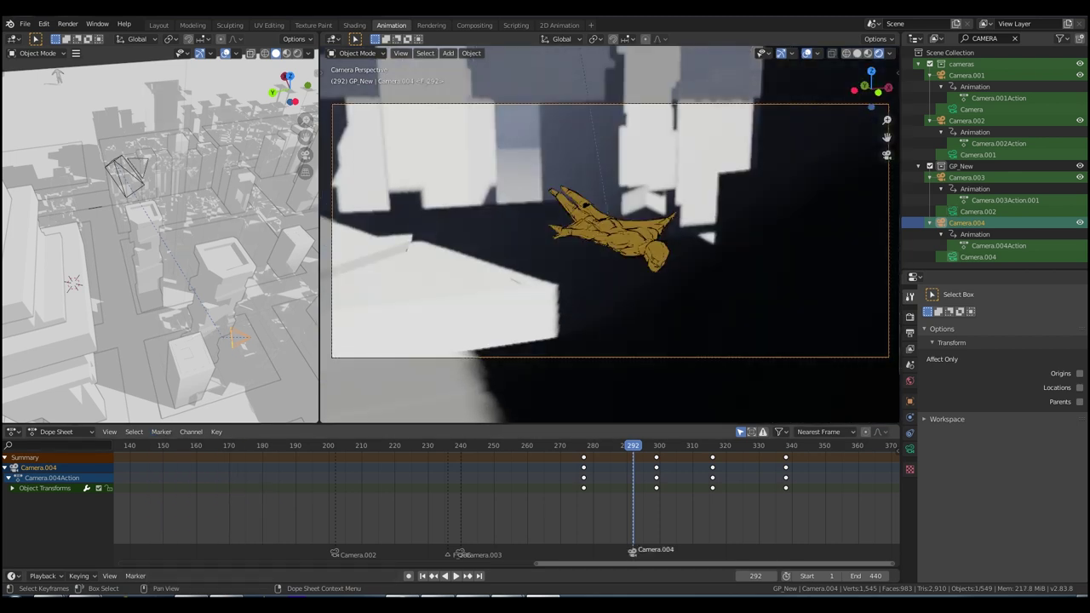
- Play the animation to check the switch between Camera.003 and Camera.004 at their markers
key("shift+ctrl+space")
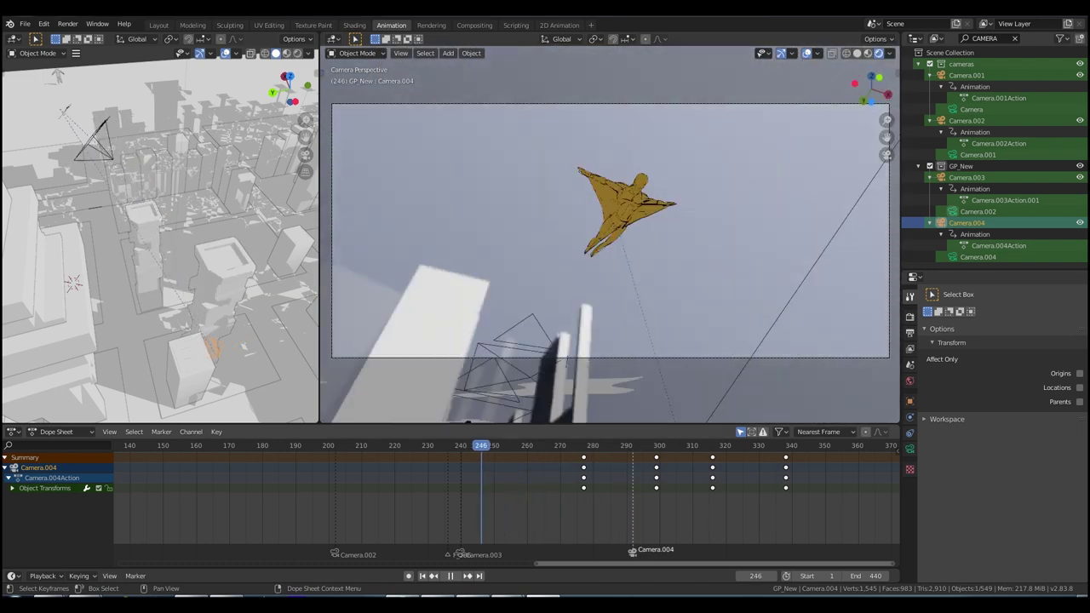
key("space")
key("space")
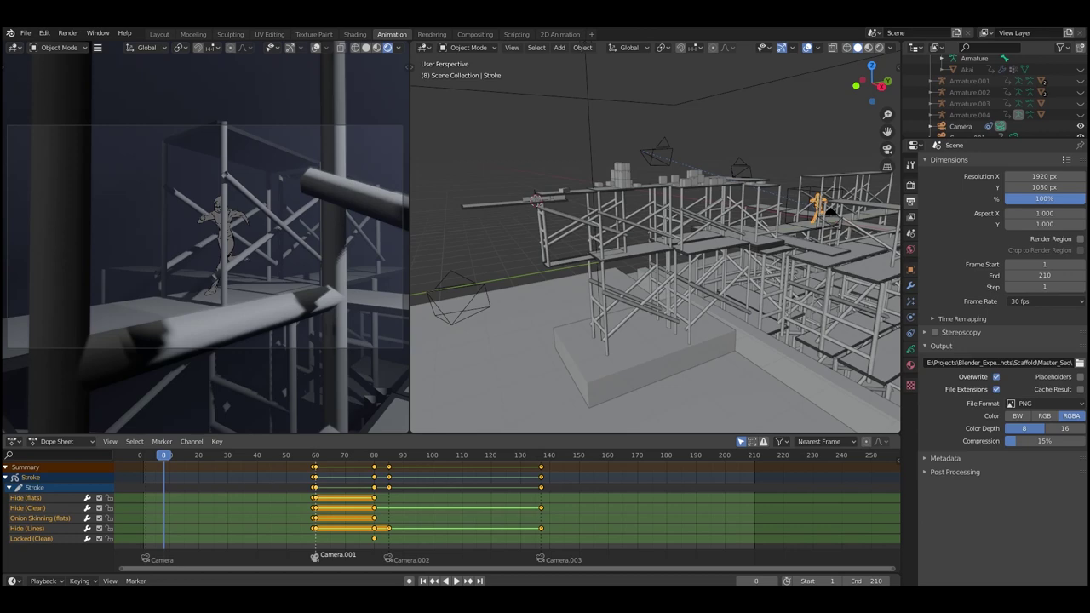
- Play the scaffold scene from several viewpoints to examine how the Stroke character and the marker-bound cameras move through it
key("space")
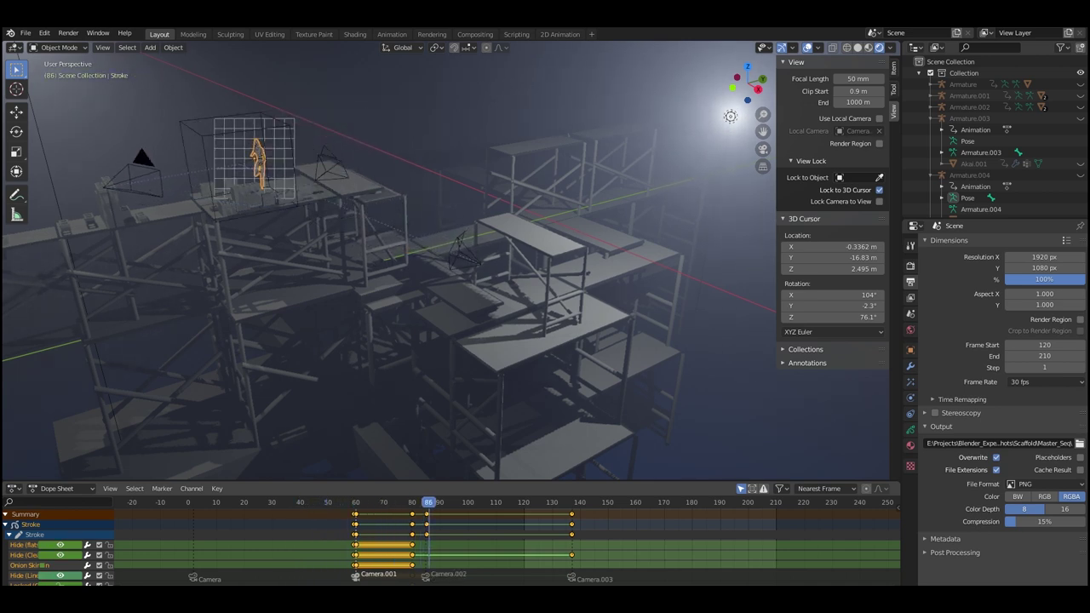
key("space")
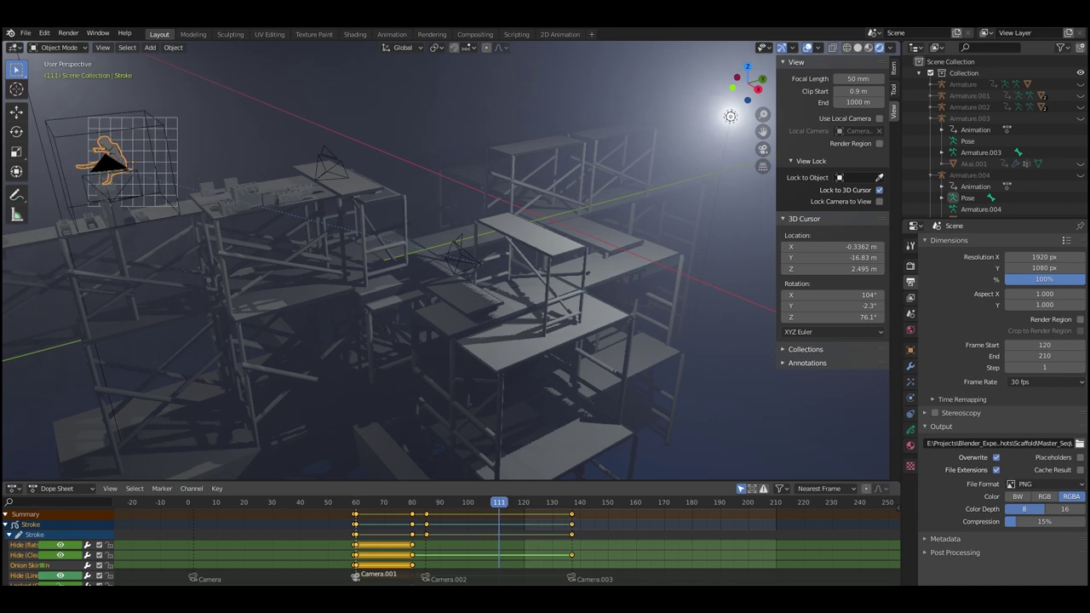
middle_click_drag(383, 281, 610, 251, "shift")
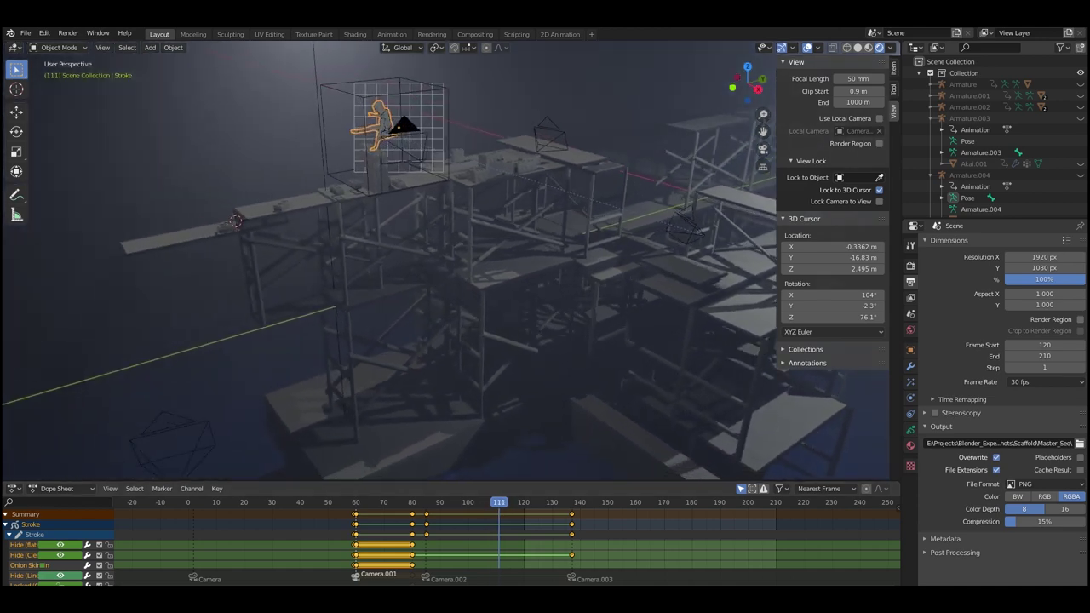
key("space")
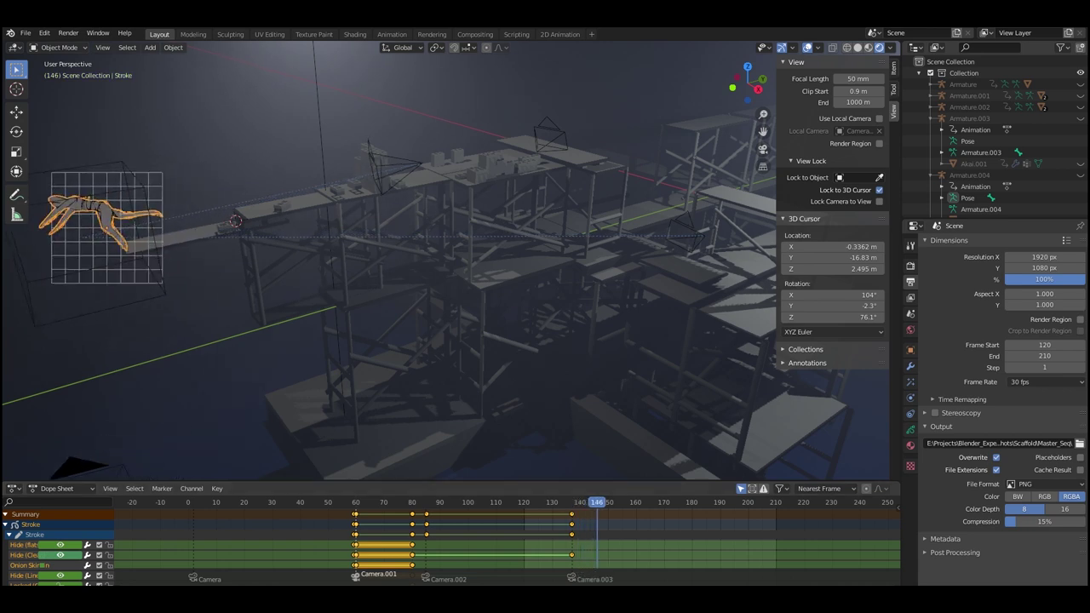
middle_click_drag(383, 281, 510, 247, "shift")
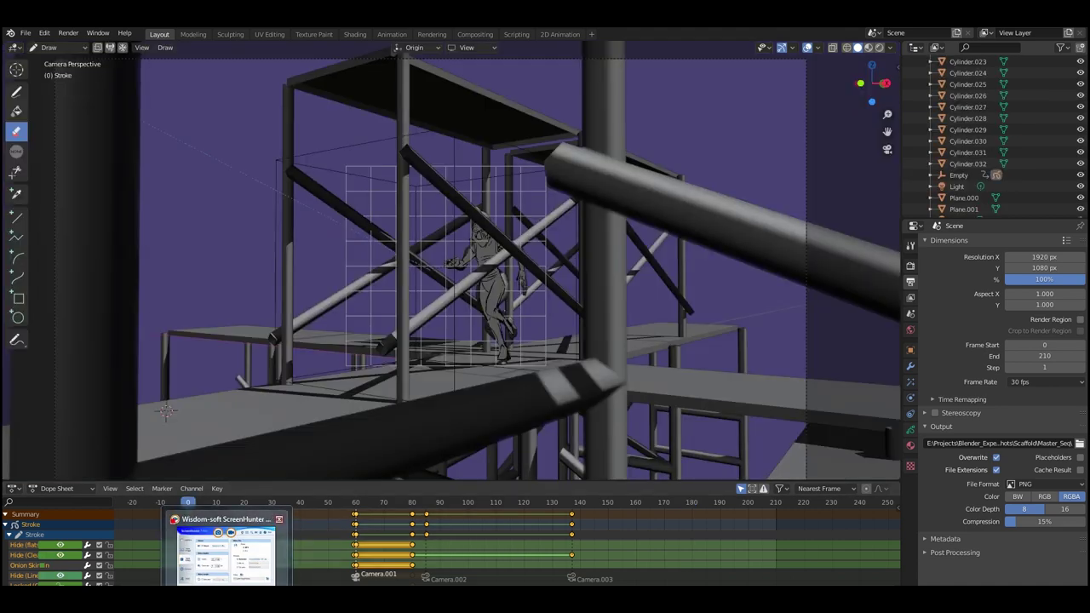
key("space")
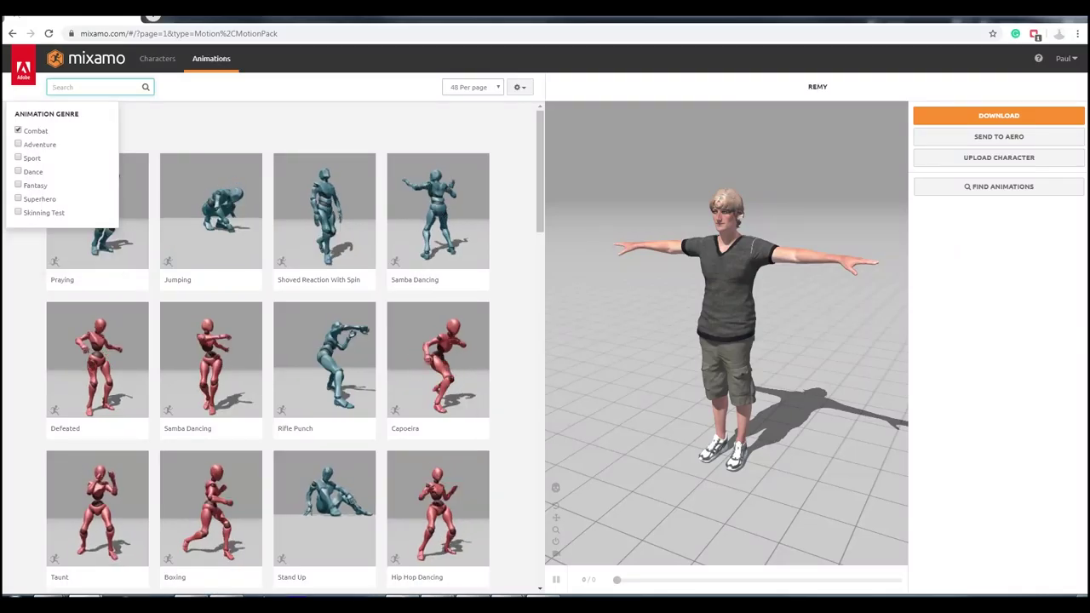
- Switch to Mixamo, filter the animations by the Combat genre and preview Capoeira on the Remy character
left_click(34, 127)
left_click(324, 213)
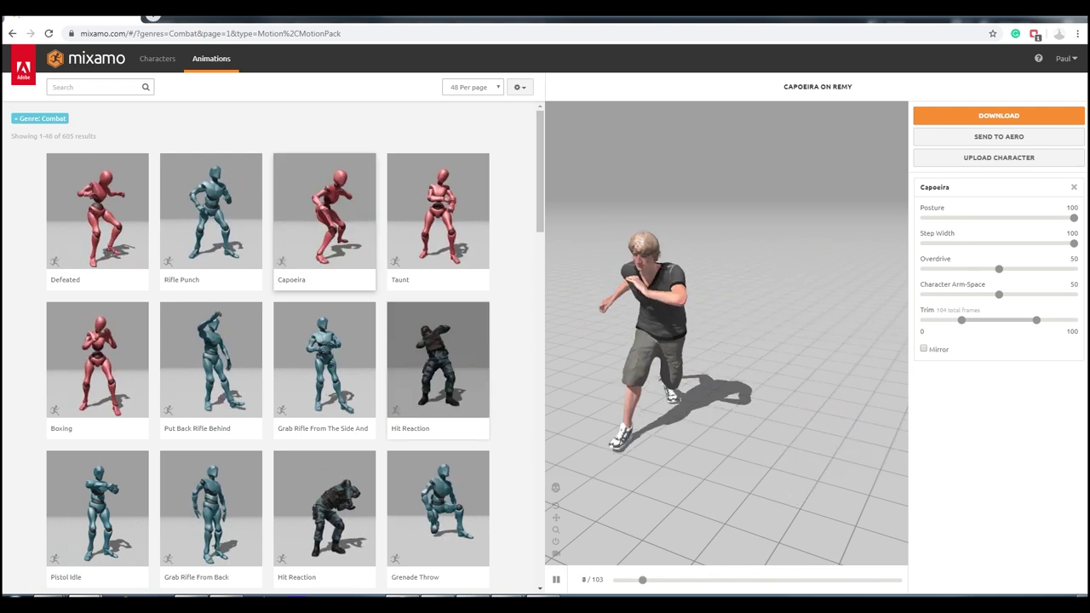
- Choose the Grab Rifle From Back animation and apply it to the Lola B Styperek character
left_click(211, 509)
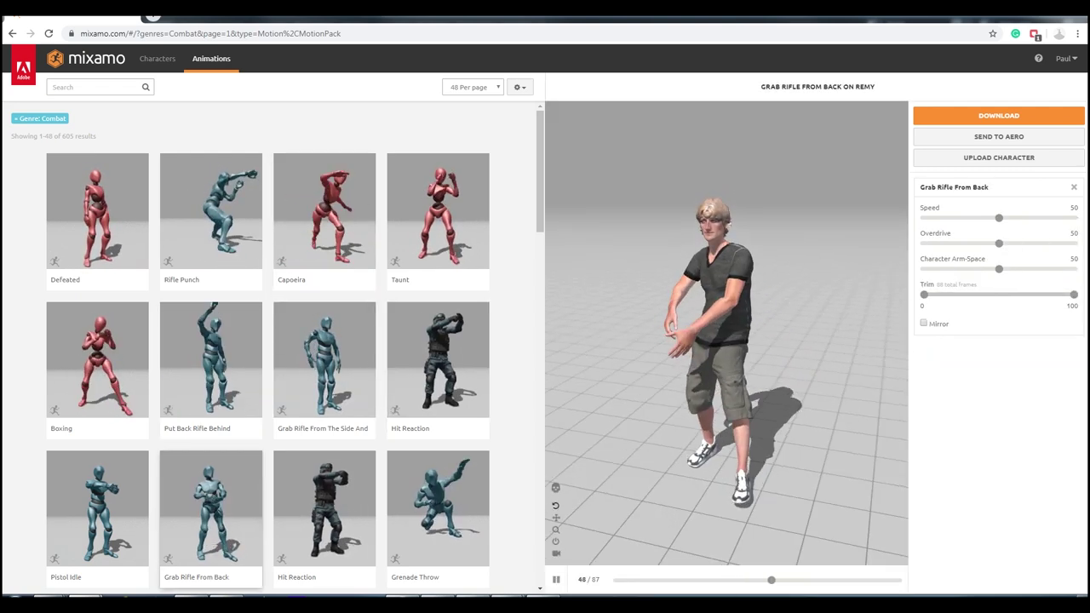
left_click(158, 58)
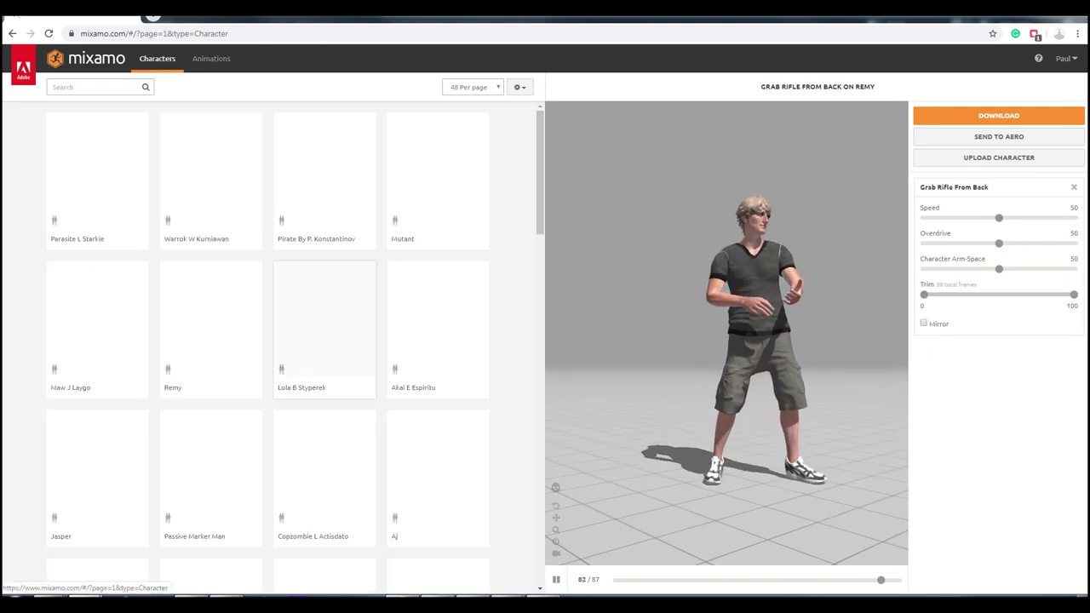
left_click(324, 319)
- Download the animated character as FBX with skin, at 30 frames per second and without keyframe reduction
left_click(756, 212)
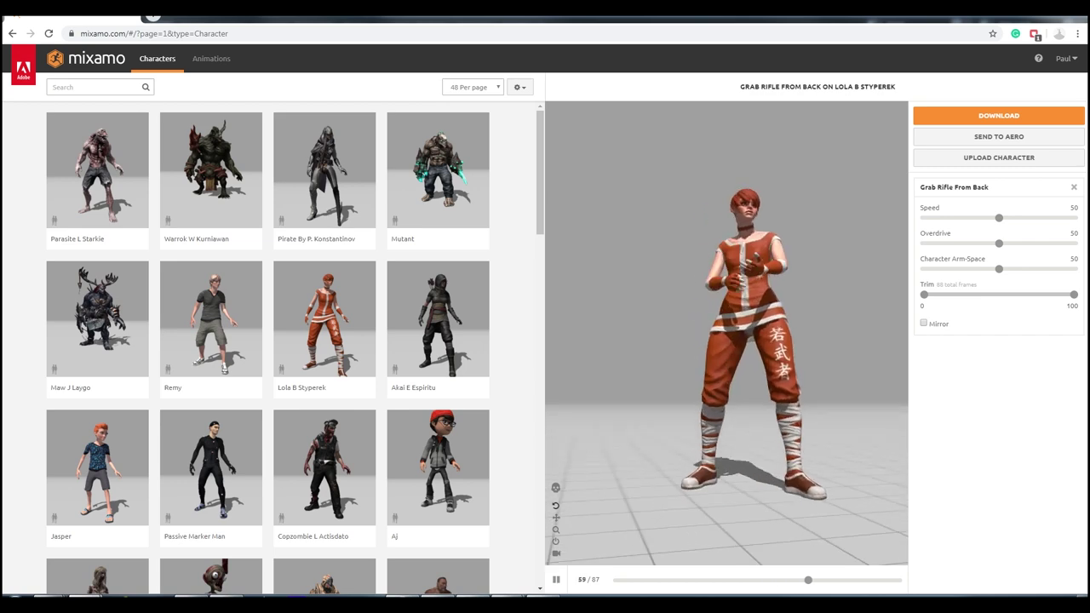
left_click(999, 115)
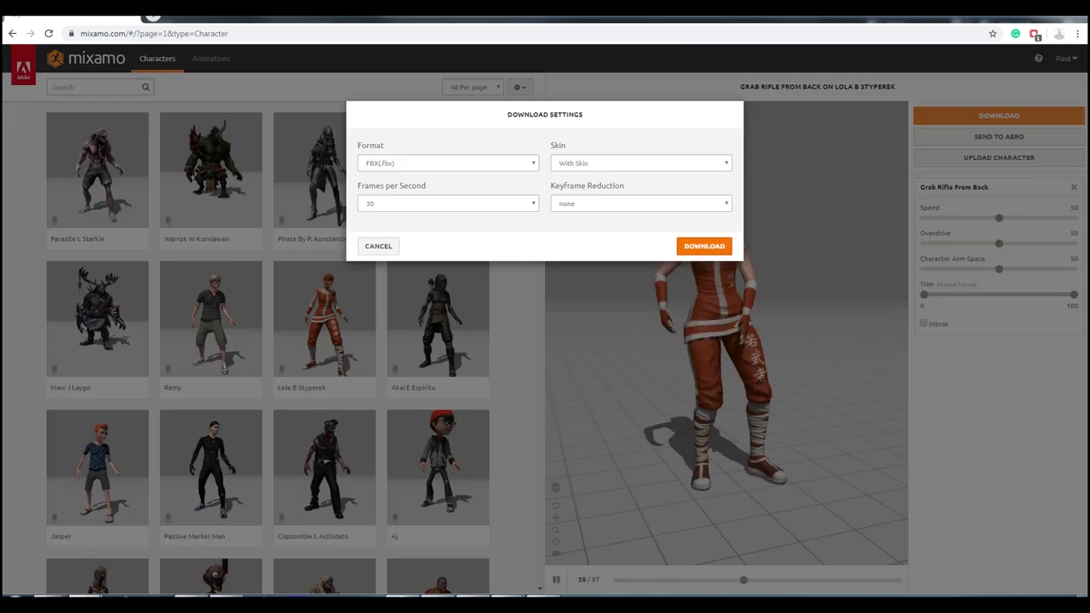
left_click(704, 246)
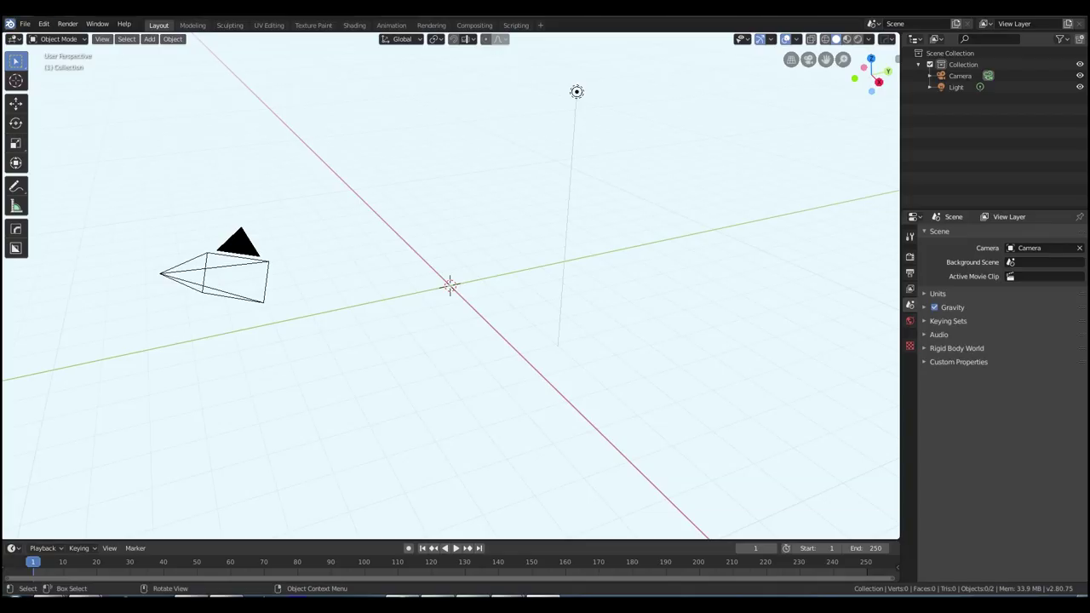
- Switch to Blender and import Run Forward.fbx from the Mixamo folder
left_click(25, 23)
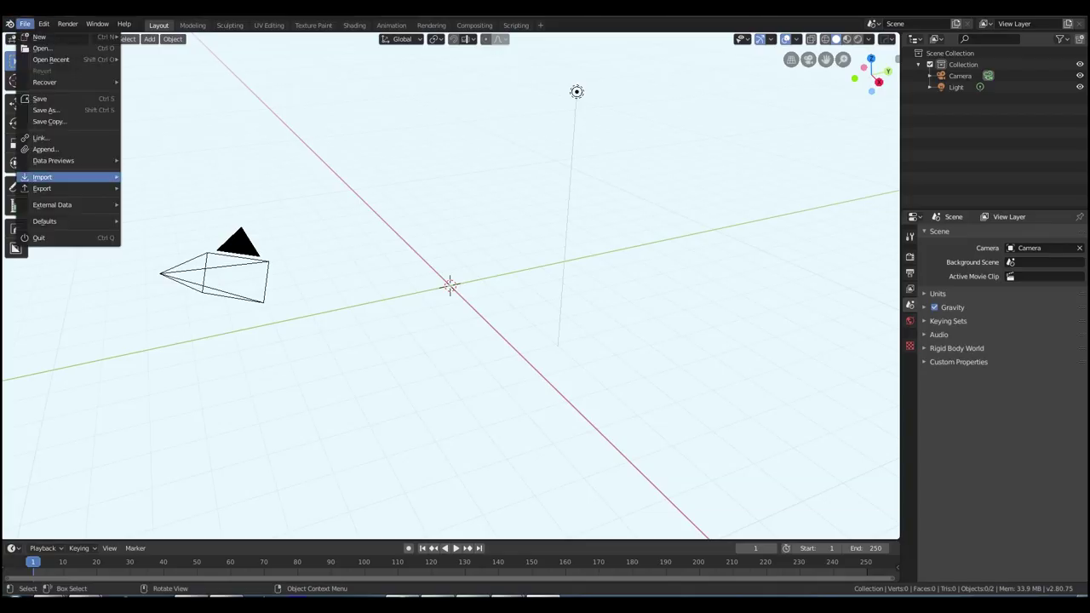
mouse_move(51, 189)
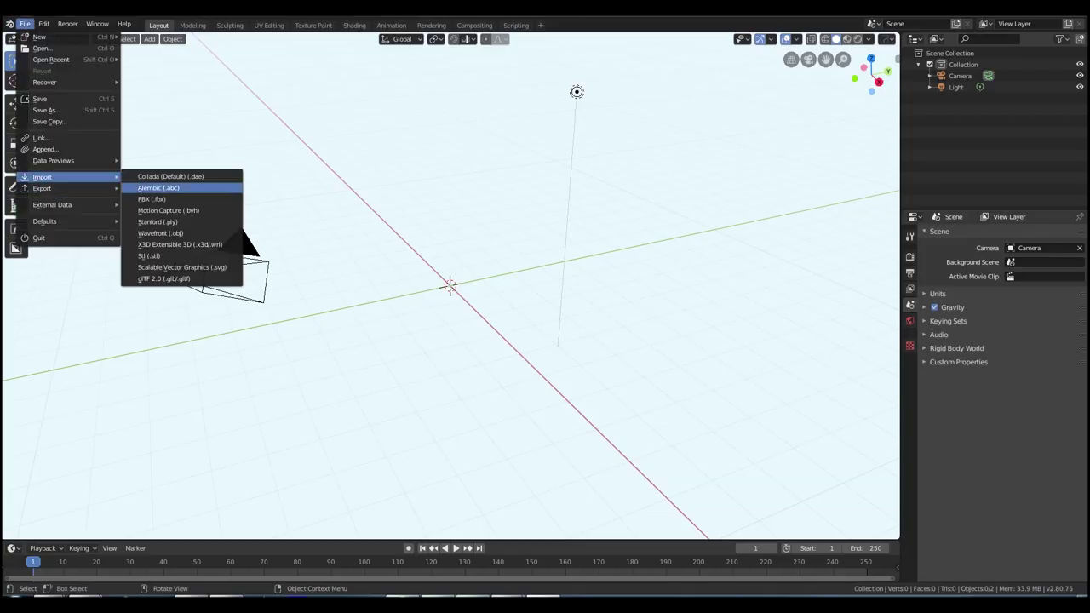
left_click(152, 199)
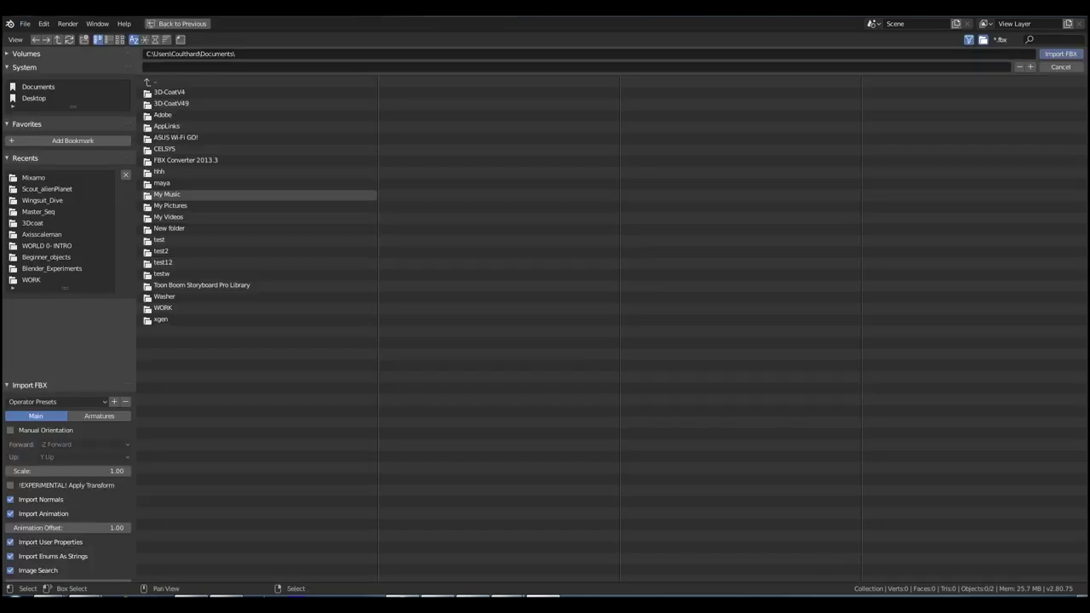
left_click(45, 177)
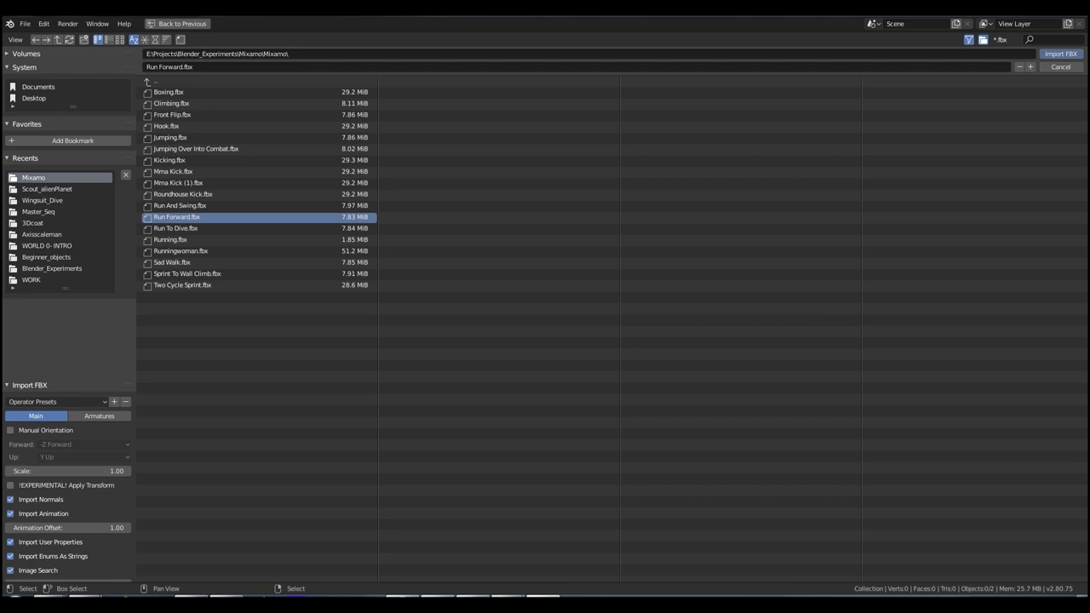
key("Return")
- Play and scrub the imported run animation from several viewpoints to examine the armature's motion
middle_click_drag(450, 286, 488, 366)
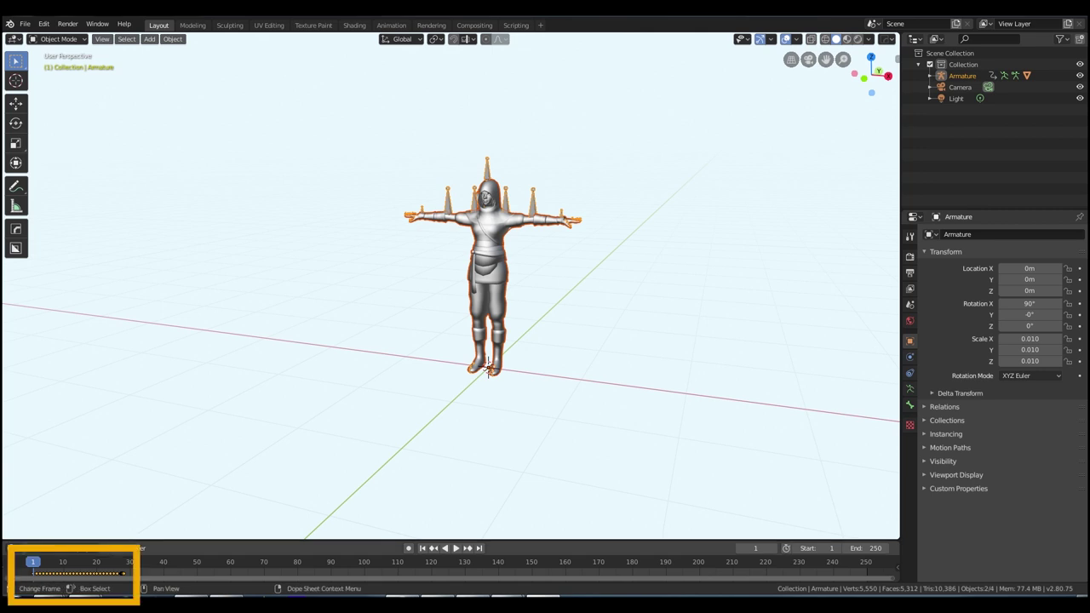
key("space")
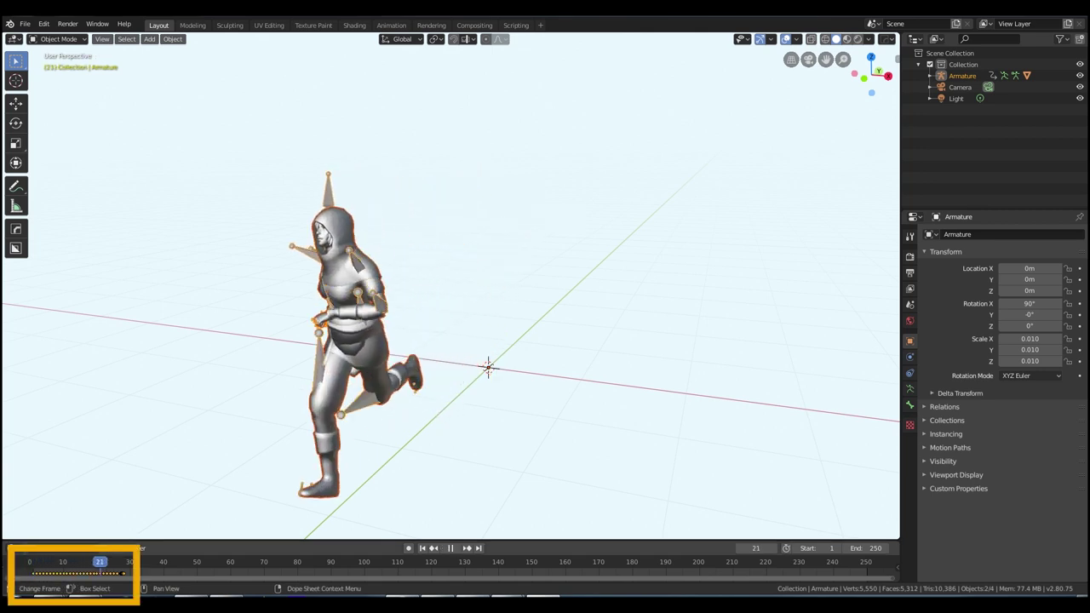
key("space")
middle_click_drag(450, 288, 555, 210)
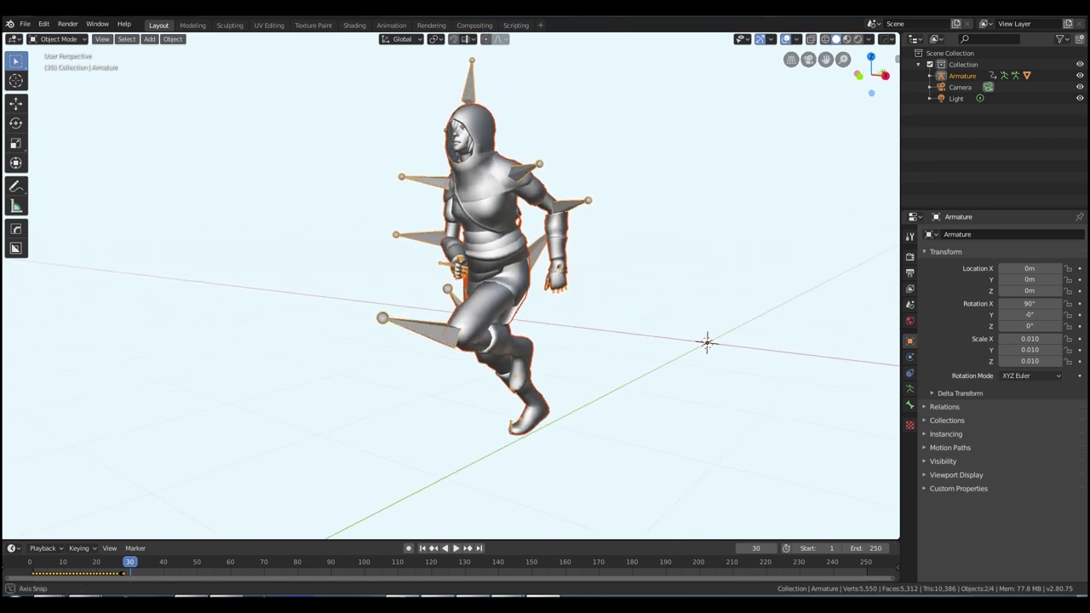
scroll(452, 289, "down", 4)
scroll(451, 289, "up", 3)
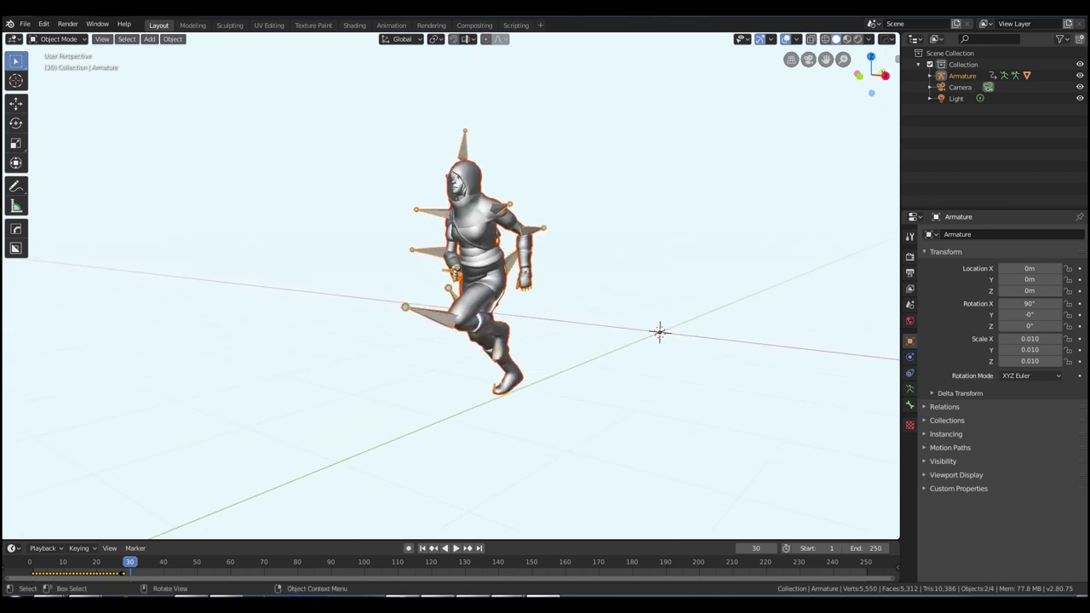
left_click_drag(130, 562, 73, 562)
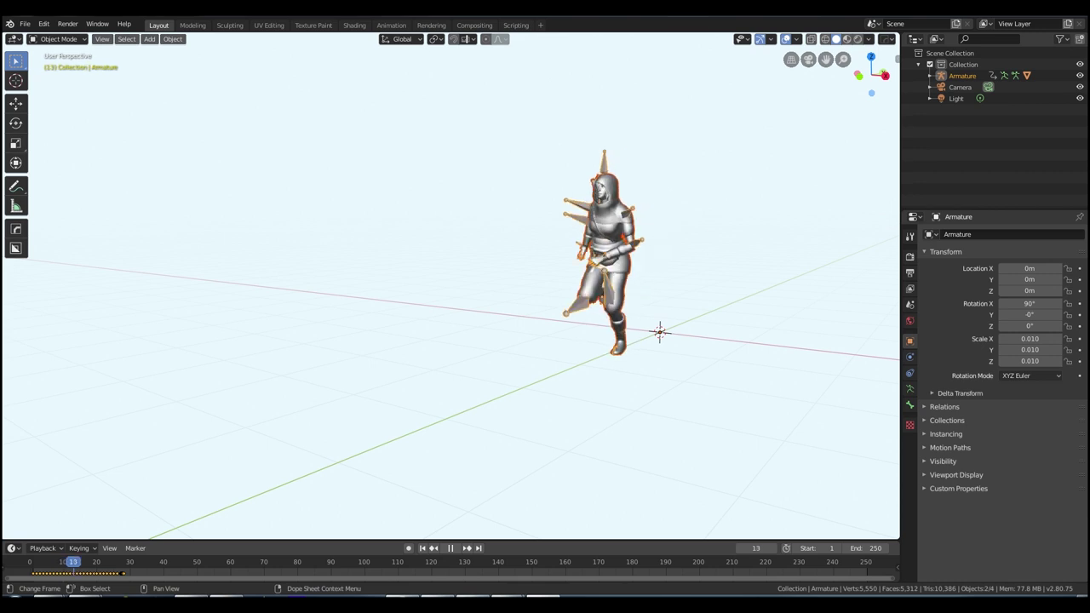
key("space")
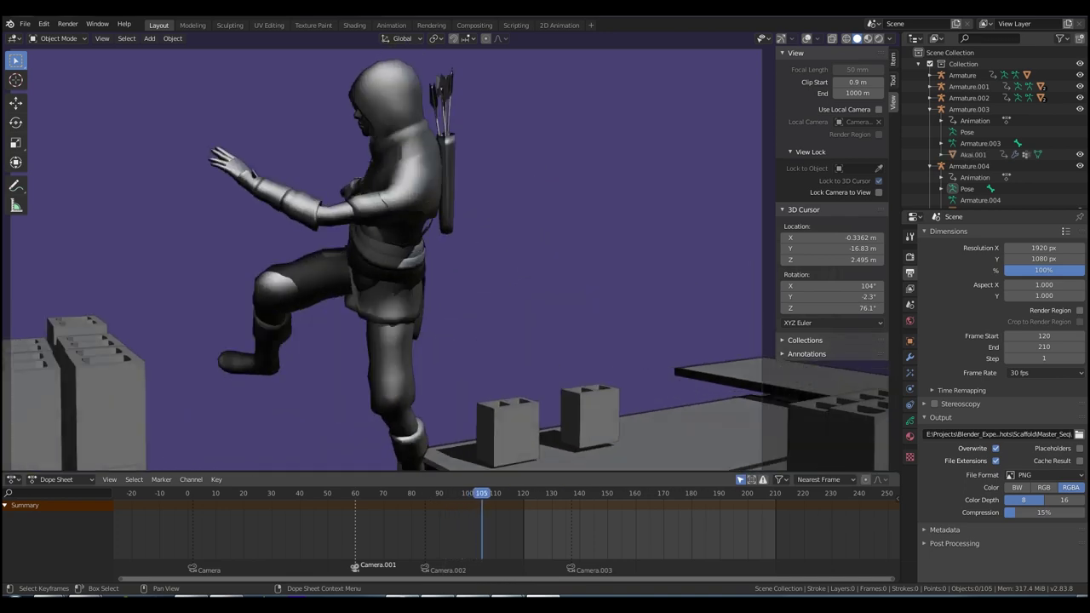
- At frame 30 of the scaffold scene, add a blank Grease Pencil object and sketch outline strokes over the running character in Draw mode
left_click_drag(526, 493, 313, 493)
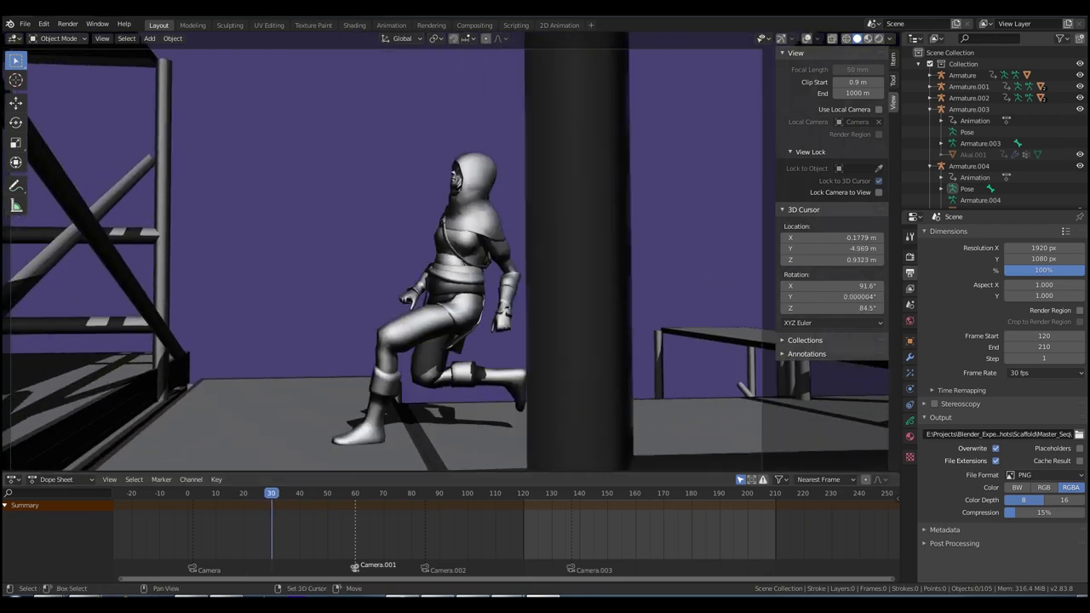
key("shift+alt+z")
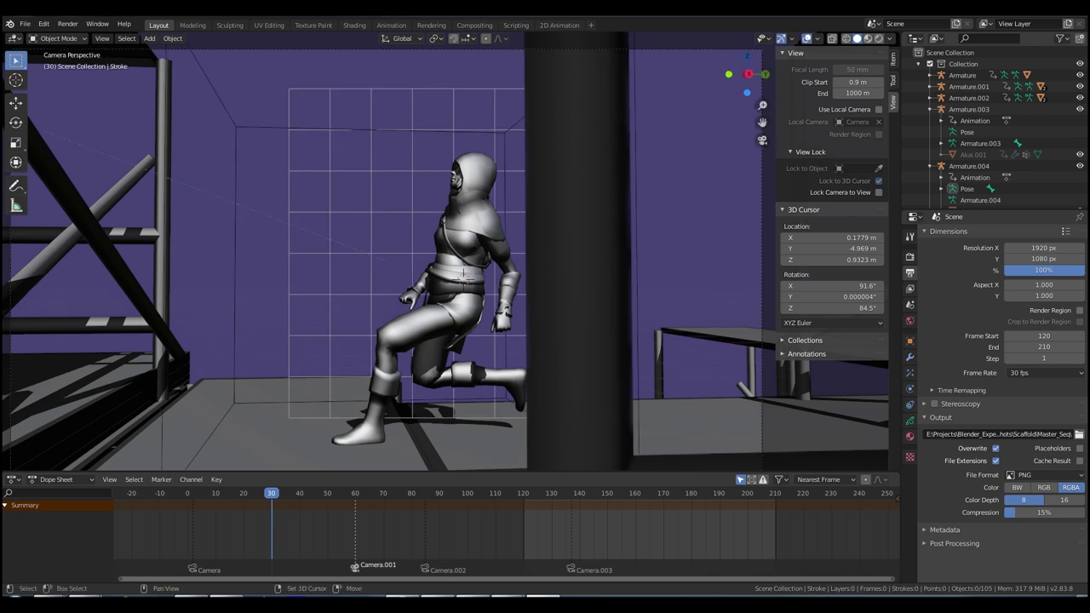
key("shift+a")
mouse_move(399, 371)
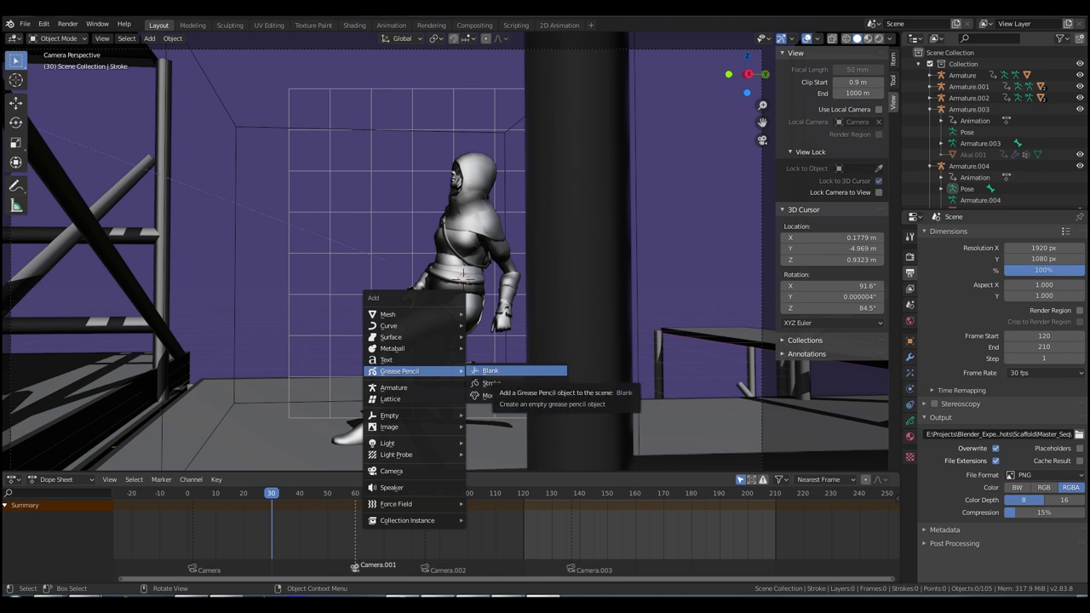
left_click(492, 372)
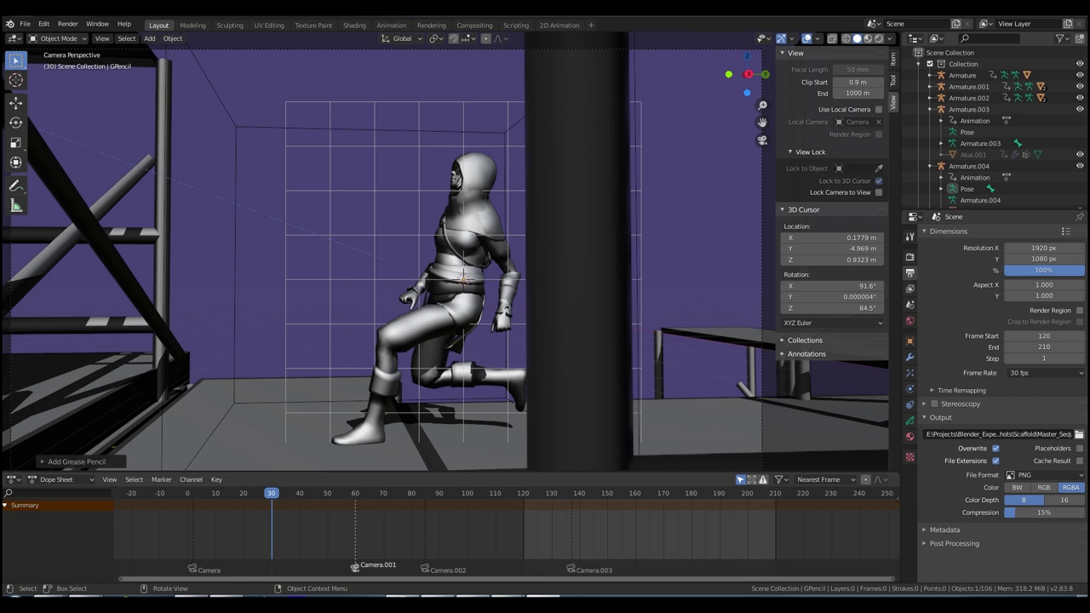
key("ctrl+Tab")
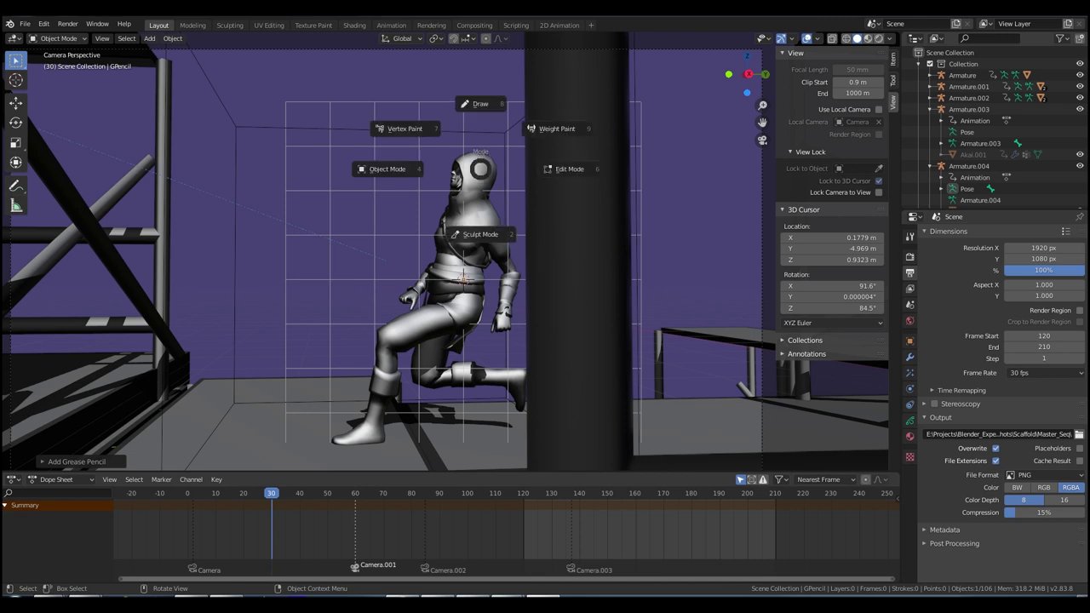
left_click(480, 104)
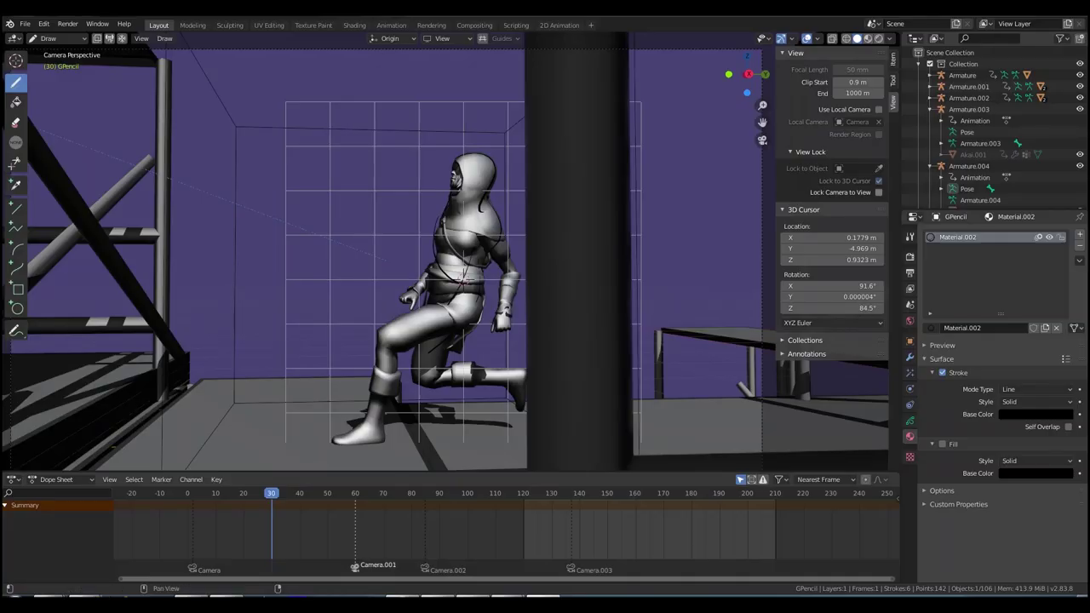
- In Object Mode, shift the Grease Pencil drawing about 0.1 m along the global X axis, away from the character mesh
middle_click_drag(113, 448, 647, 467)
middle_click_drag(357, 281, 502, 223, "shift")
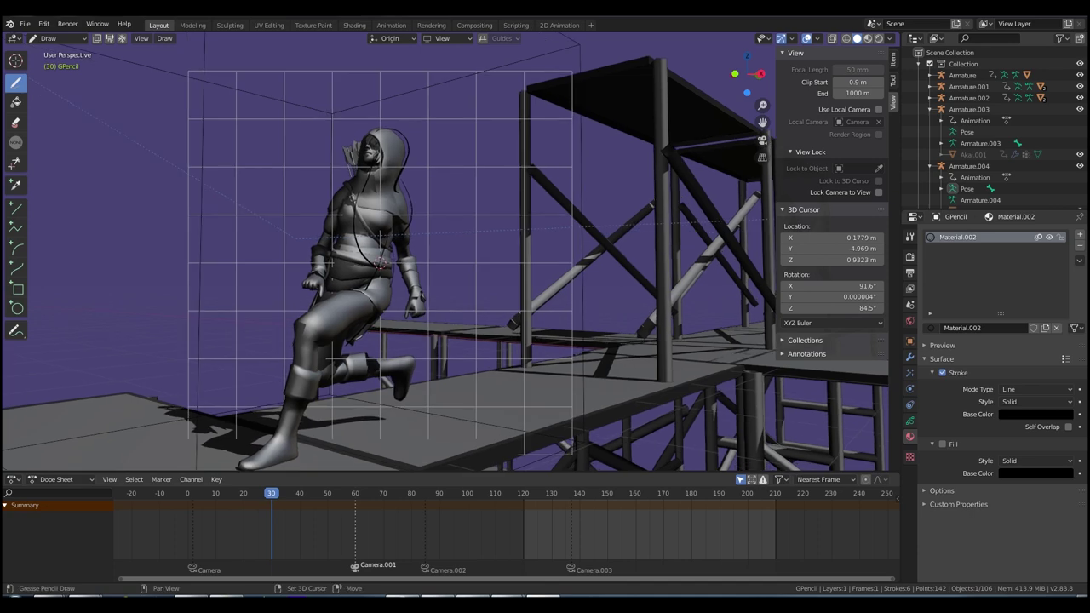
mouse_move(384, 264)
middle_mouse_down("shift")
mouse_move(490, 224)
mouse_move(503, 252)
mouse_move(518, 252)
middle_mouse_up("shift")
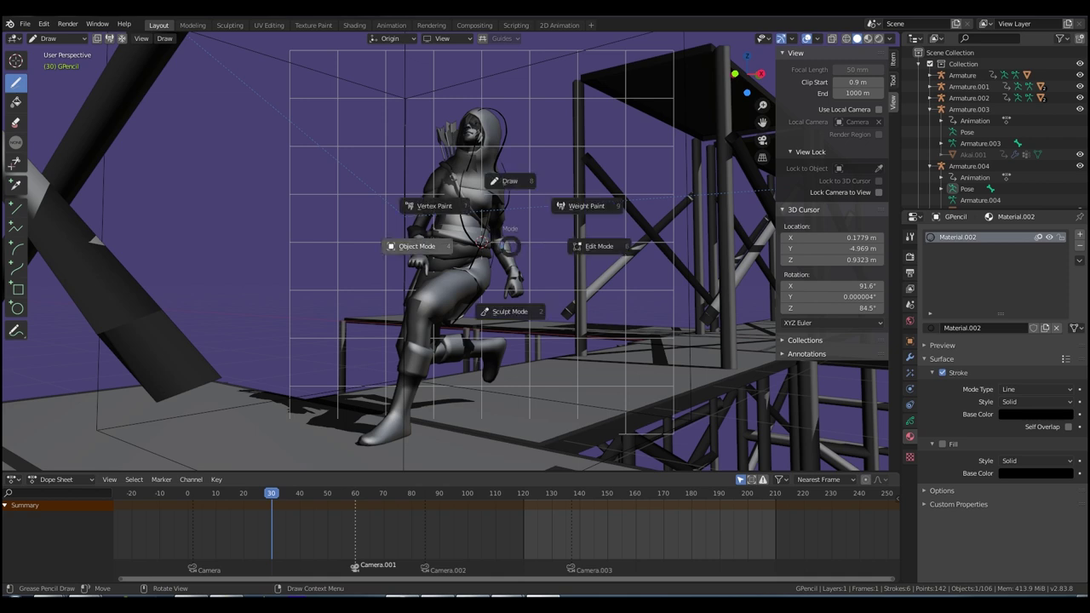
left_click(417, 247)
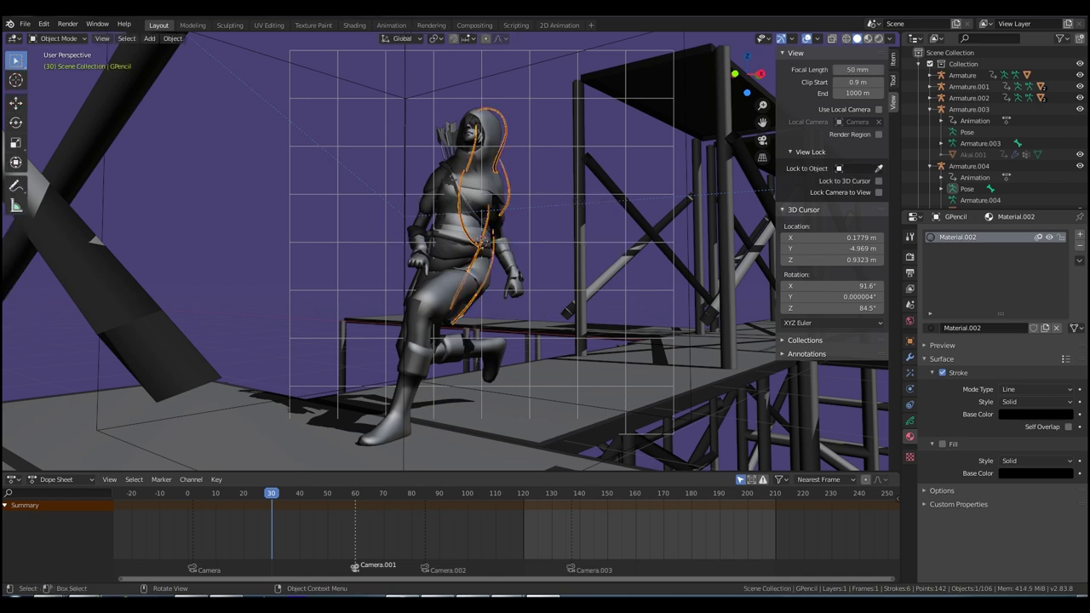
key("g")
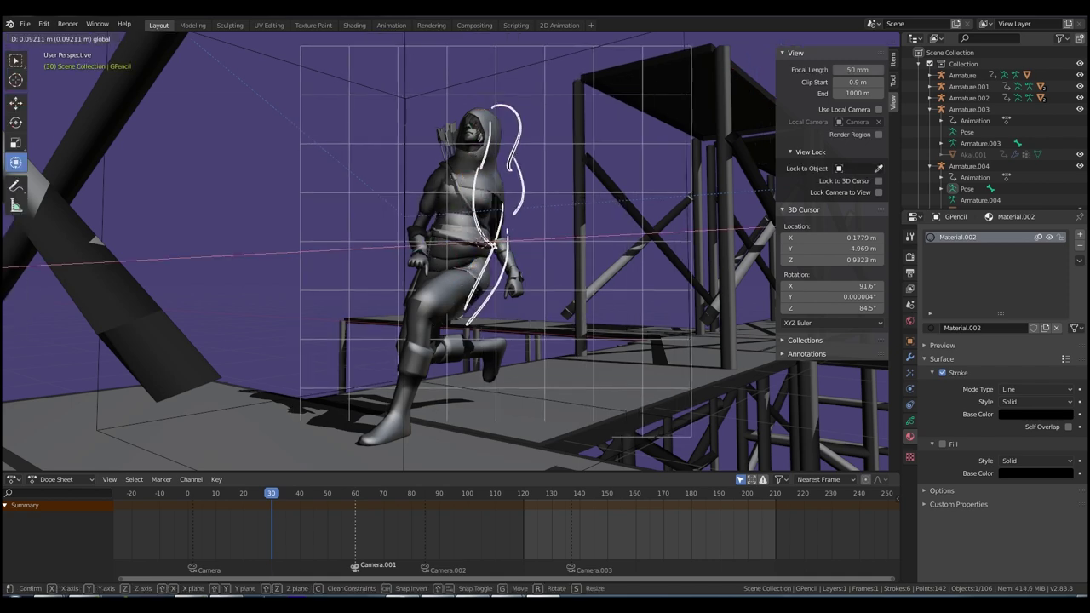
left_click(483, 243)
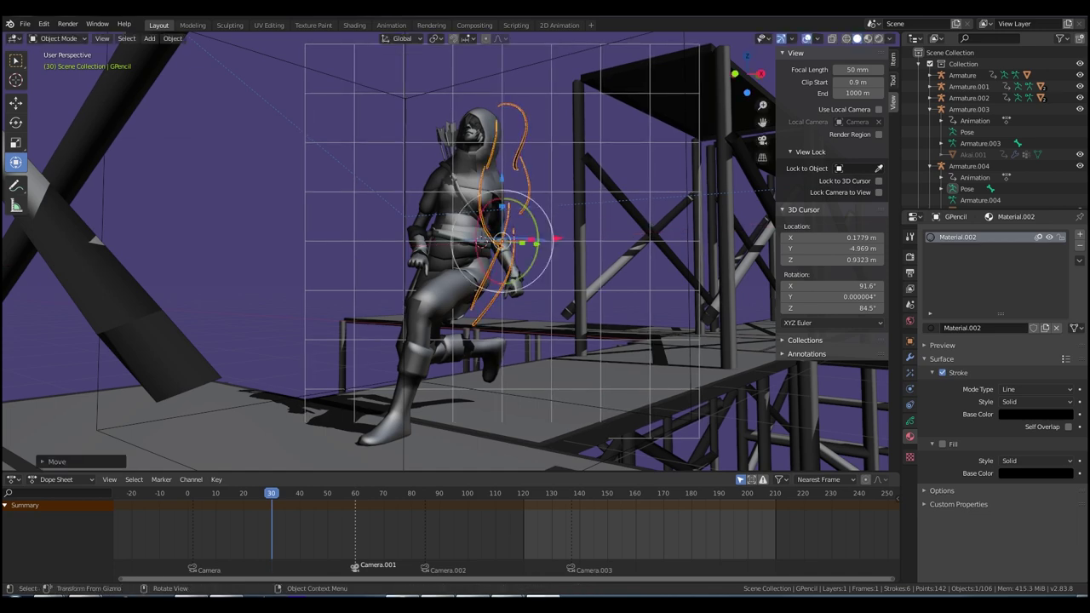
- Return to the camera view and add more strokes over the character in Draw mode
key("KP_0")
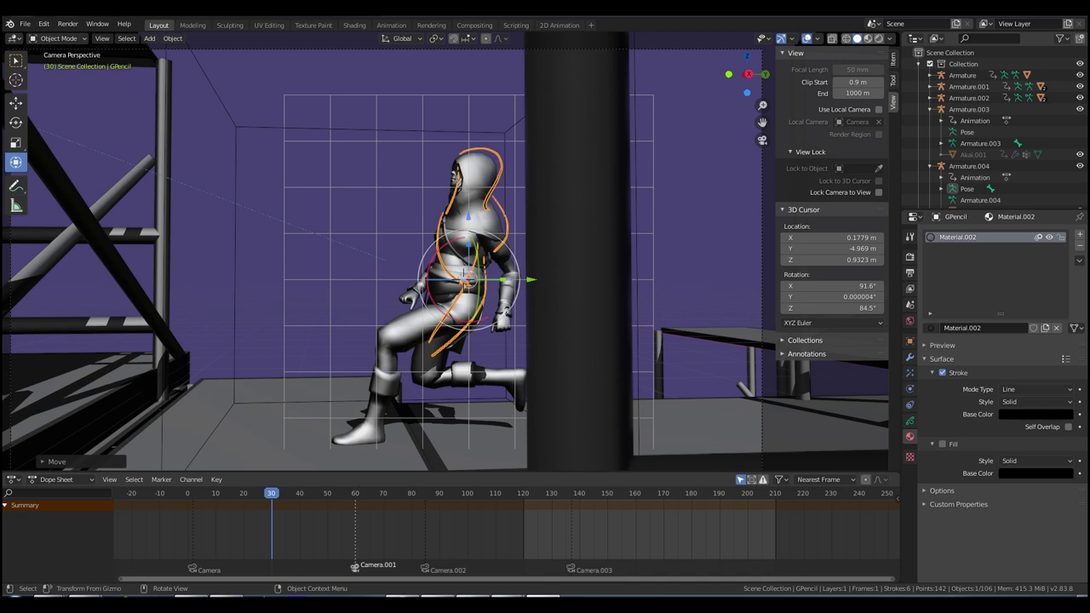
key("ctrl+Tab")
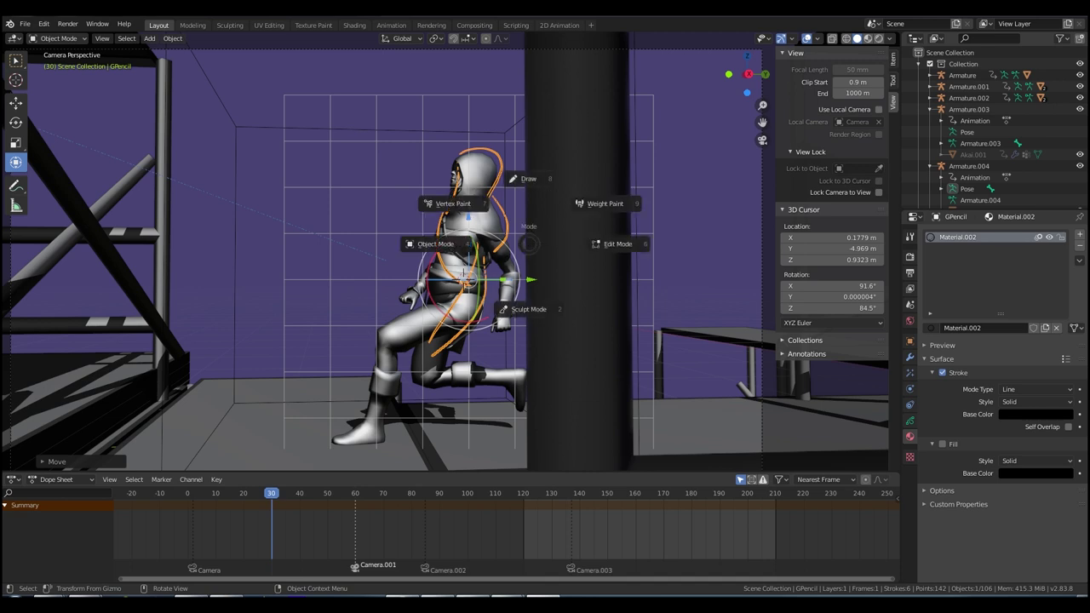
left_click(528, 179)
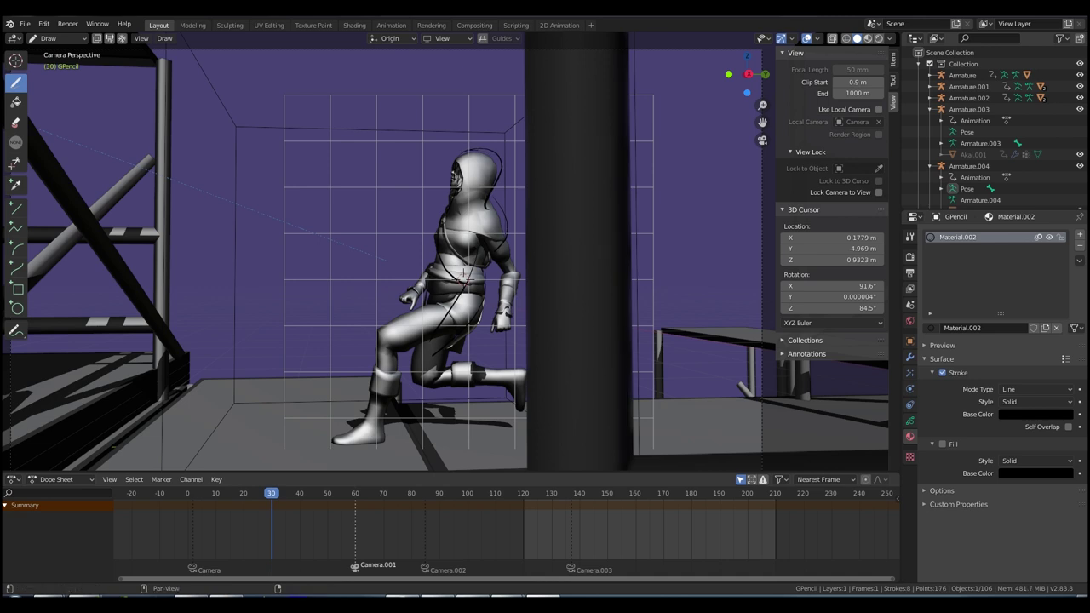
- Enable the Fade Layers viewport overlay and raise its strength
left_click(816, 38)
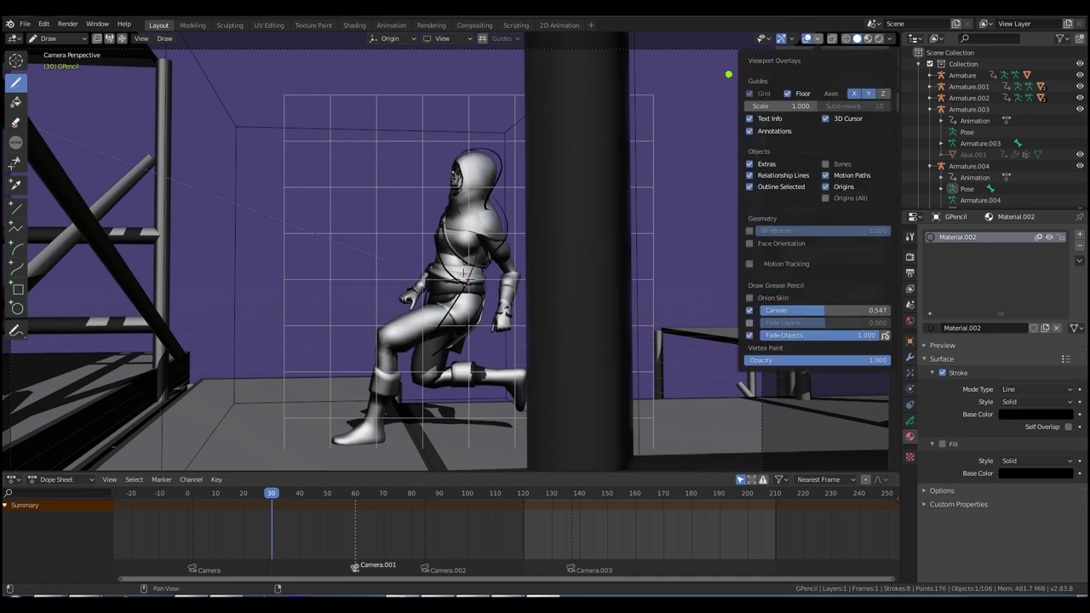
left_click(750, 323)
left_click_drag(826, 323, 848, 322)
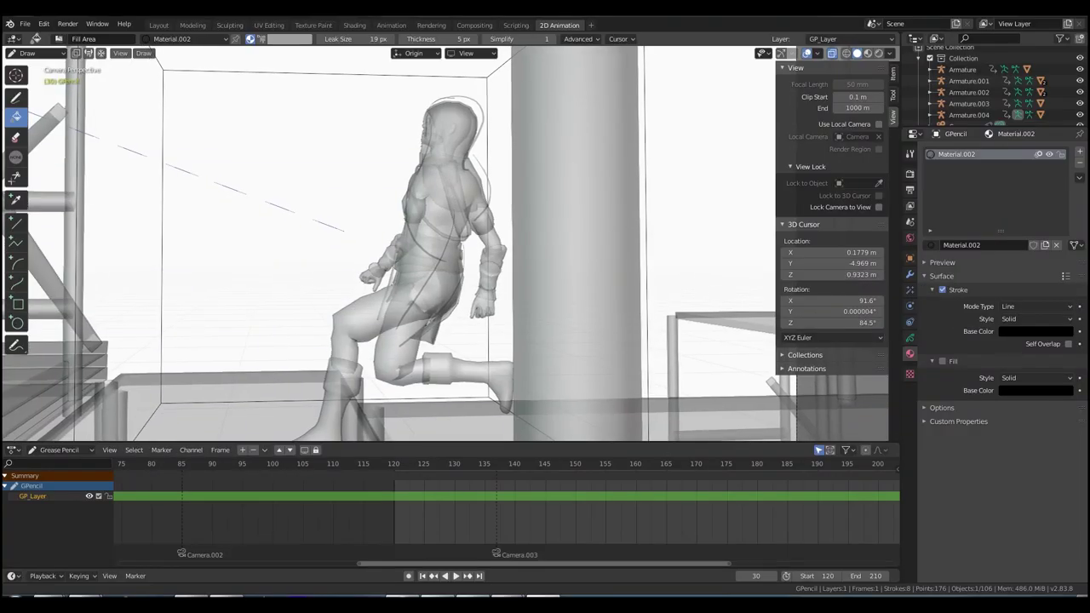
- In the 2D Animation workspace, try the Fade Layers overlay at 0.453 and switch it back off
mouse_move(446, 243)
middle_mouse_down("shift")
mouse_move(442, 230)
mouse_move(442, 250)
middle_mouse_up("shift")
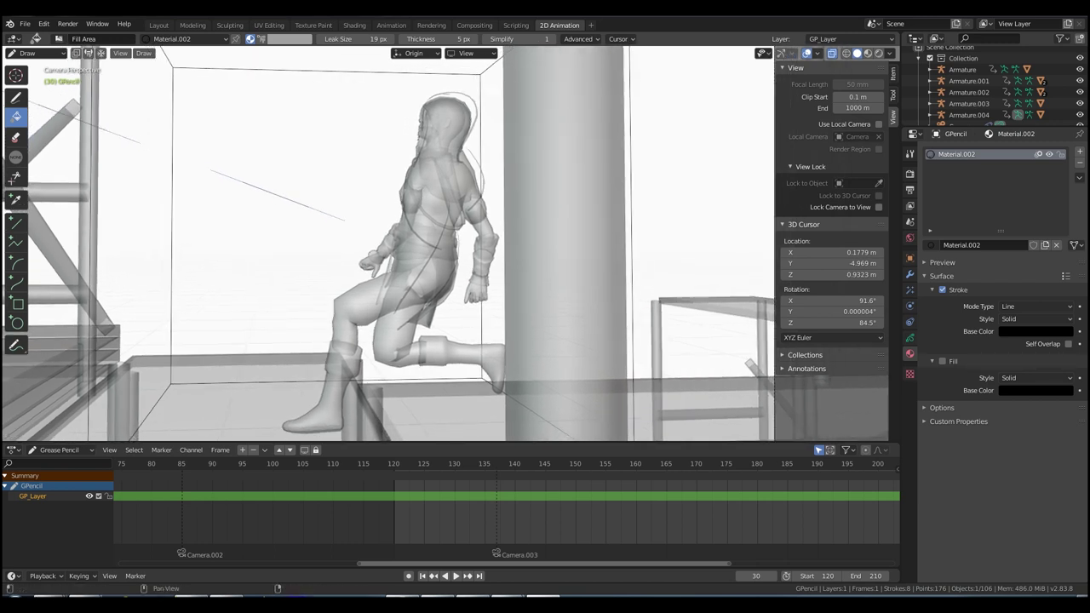
left_click(818, 53)
left_click(750, 337)
mouse_move(809, 337)
left_mouse_down()
mouse_move(831, 337)
mouse_move(814, 325)
left_mouse_up()
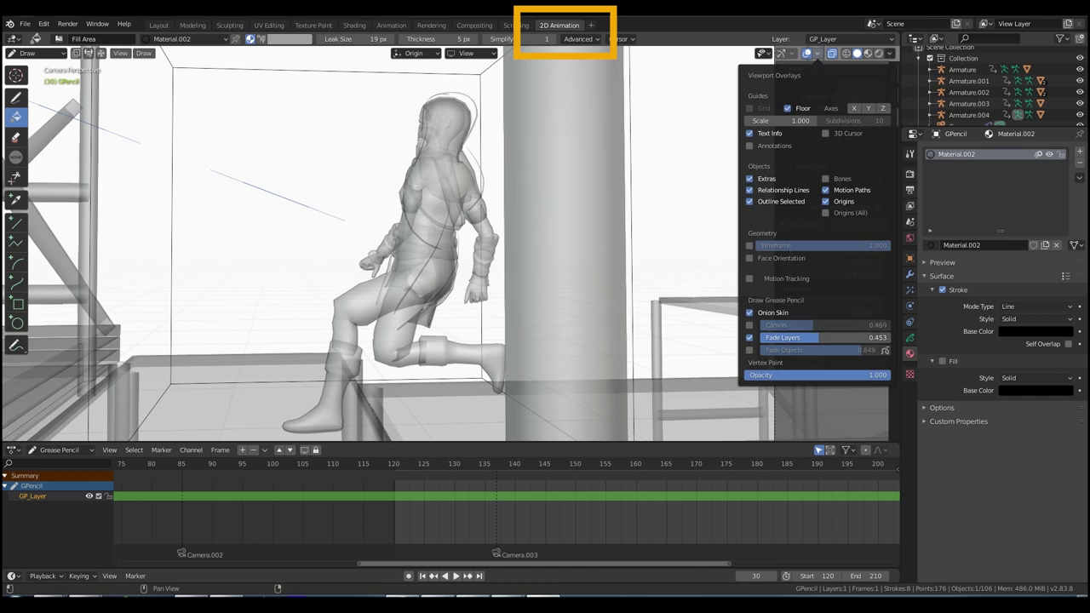
left_click(750, 337)
- Enable the Fade Objects overlay at a higher strength and ink more outline strokes over the character with Draw Ink
left_click(749, 350)
left_click_drag(860, 351, 890, 350)
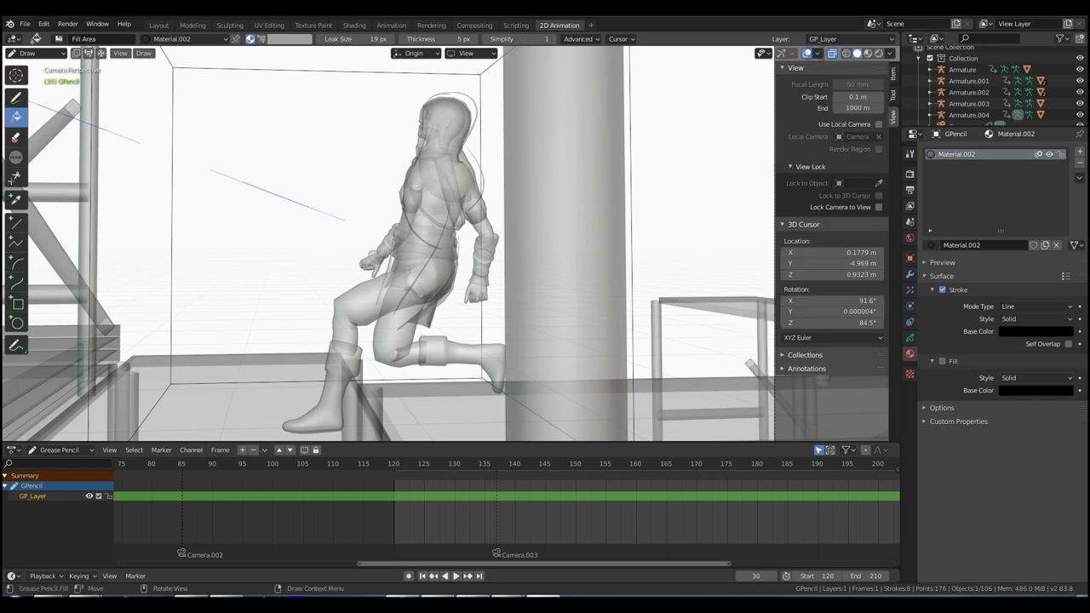
left_click(420, 239)
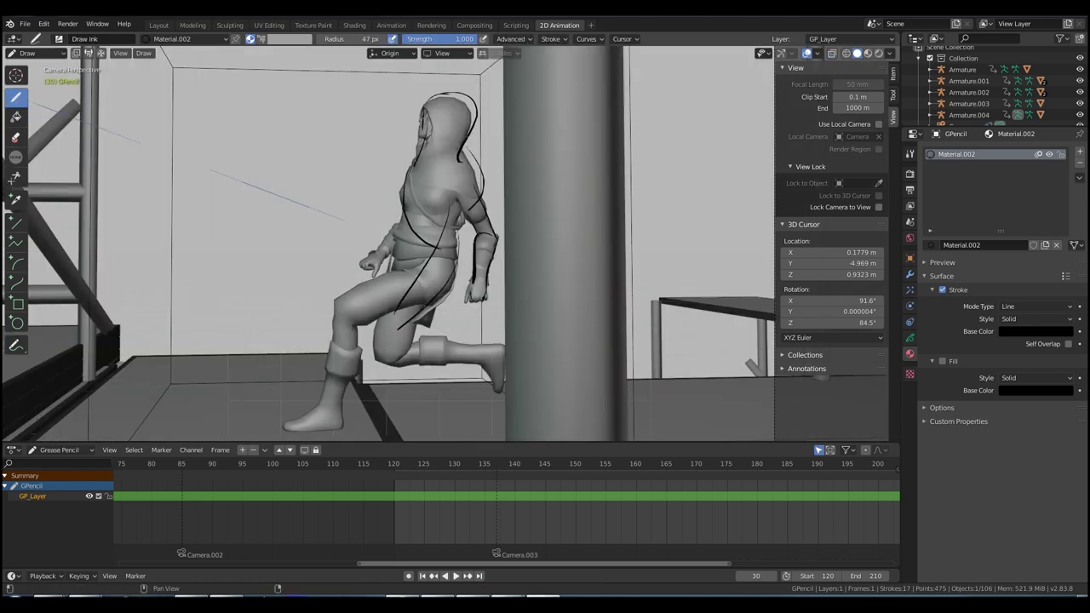
- Try the Shadow option in the viewport shading settings and switch it back off
left_click(888, 53)
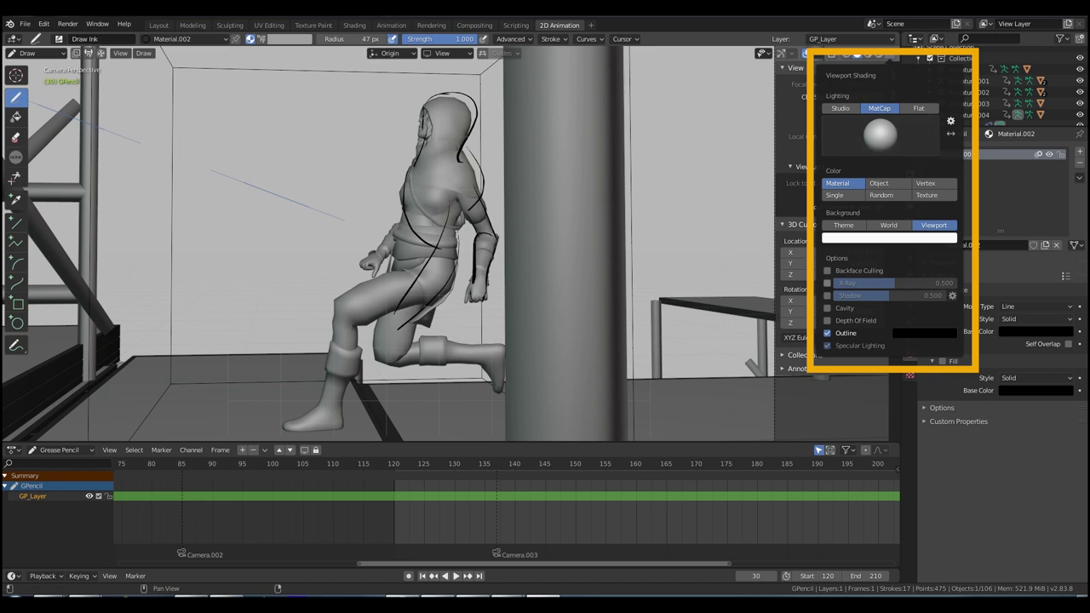
left_click(827, 296)
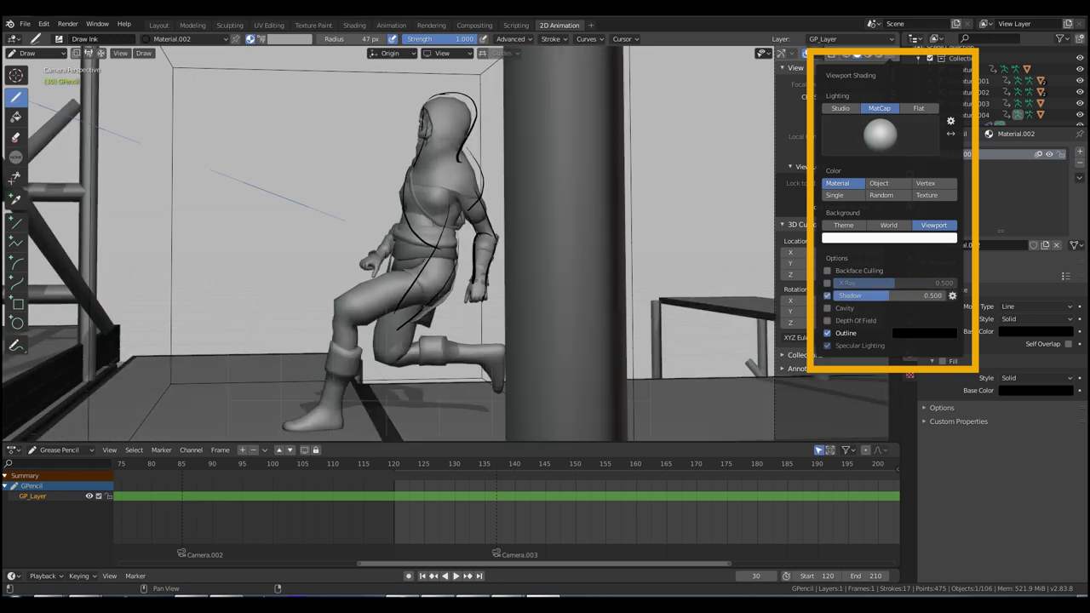
left_click(827, 295)
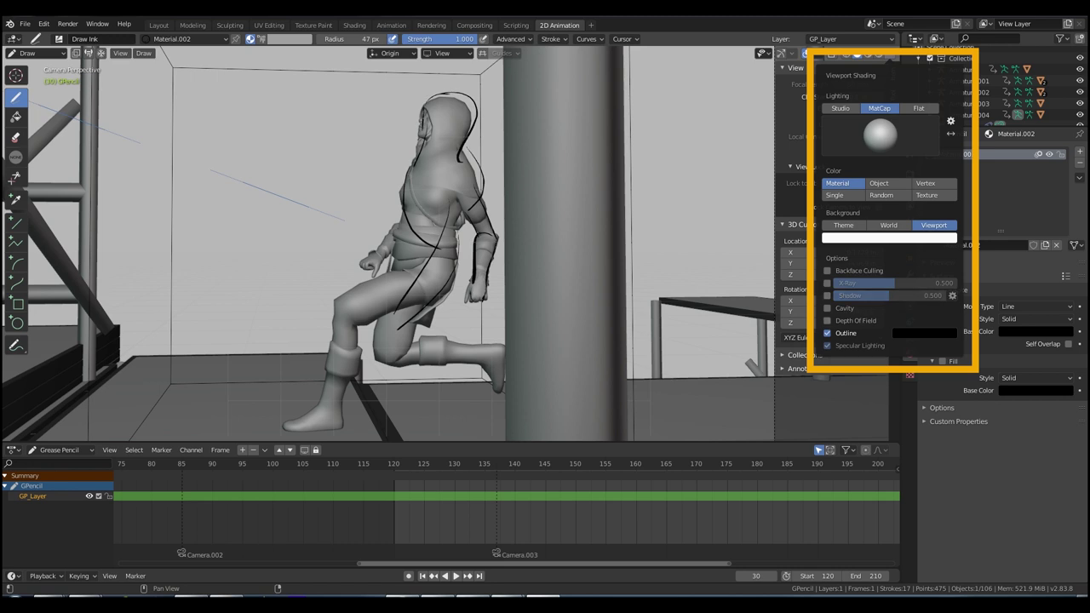
- Lower the Fade Objects overlay strength and ink the character's body, legs and trailing cape at frame 30 with Draw Ink
left_click(817, 52)
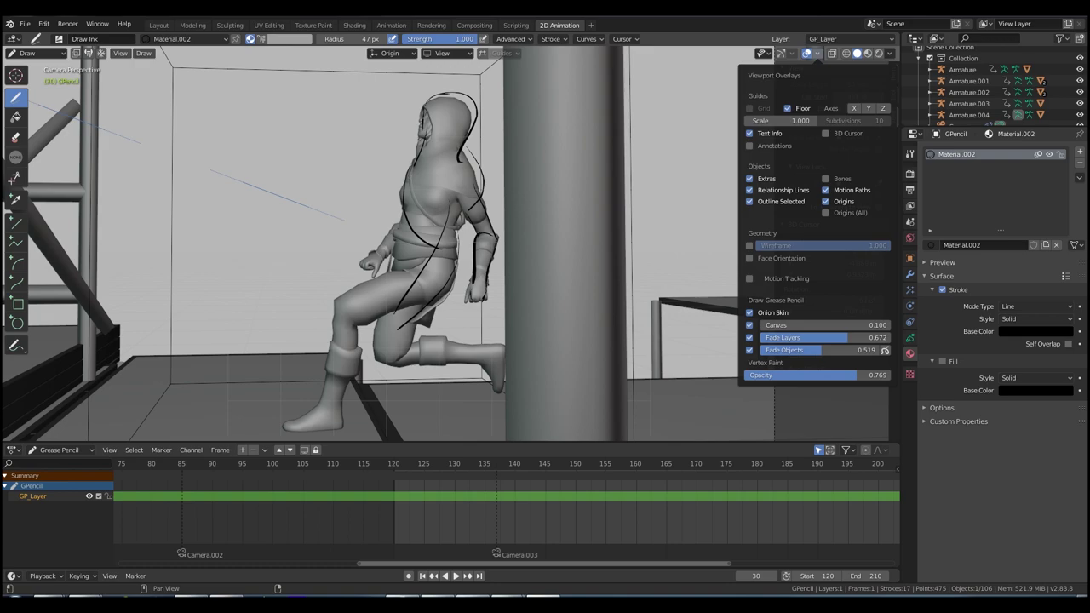
left_click_drag(821, 350, 758, 351)
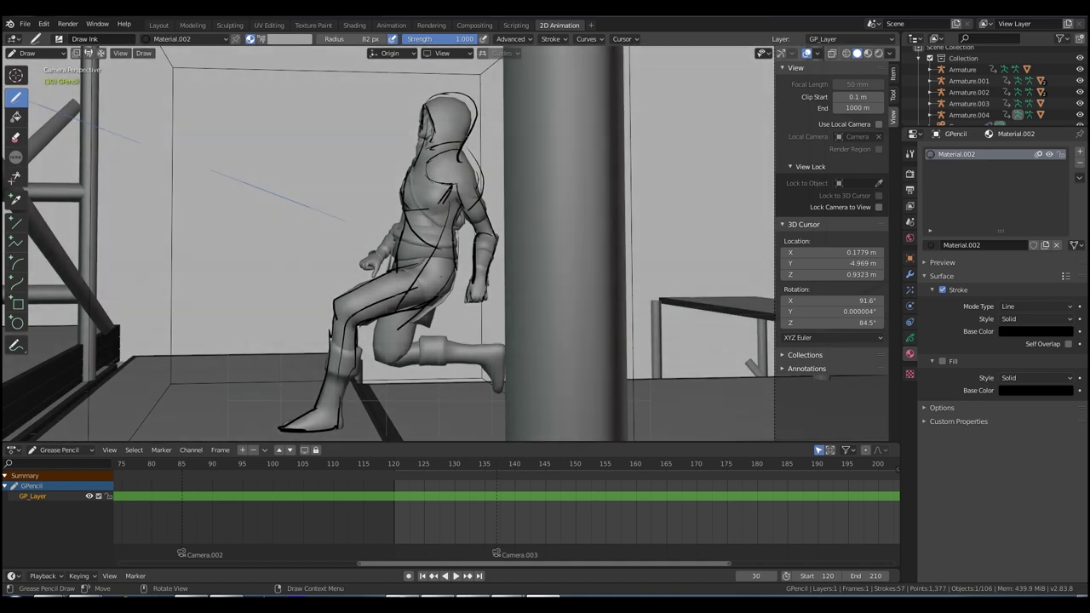
mouse_move(380, 317)
left_mouse_down()
mouse_move(400, 363)
mouse_move(499, 346)
mouse_move(499, 385)
left_mouse_up()
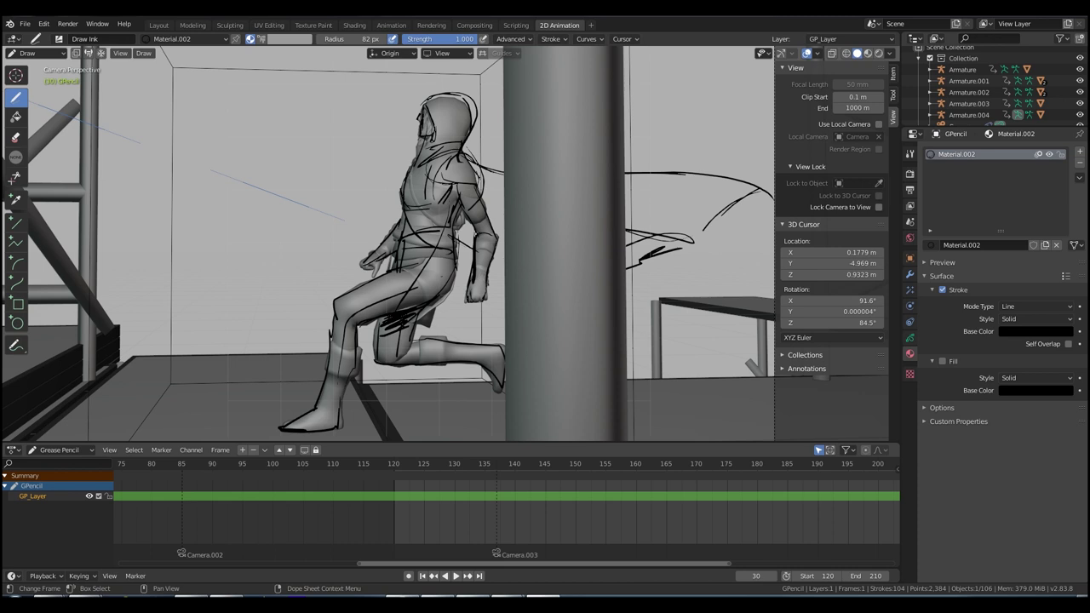
- Advance the animation to frame 35 and ink the kicking character's body, limbs, horns and trailing cape lines over the base mesh
middle_click_drag(519, 516, 1082, 515)
key("space")
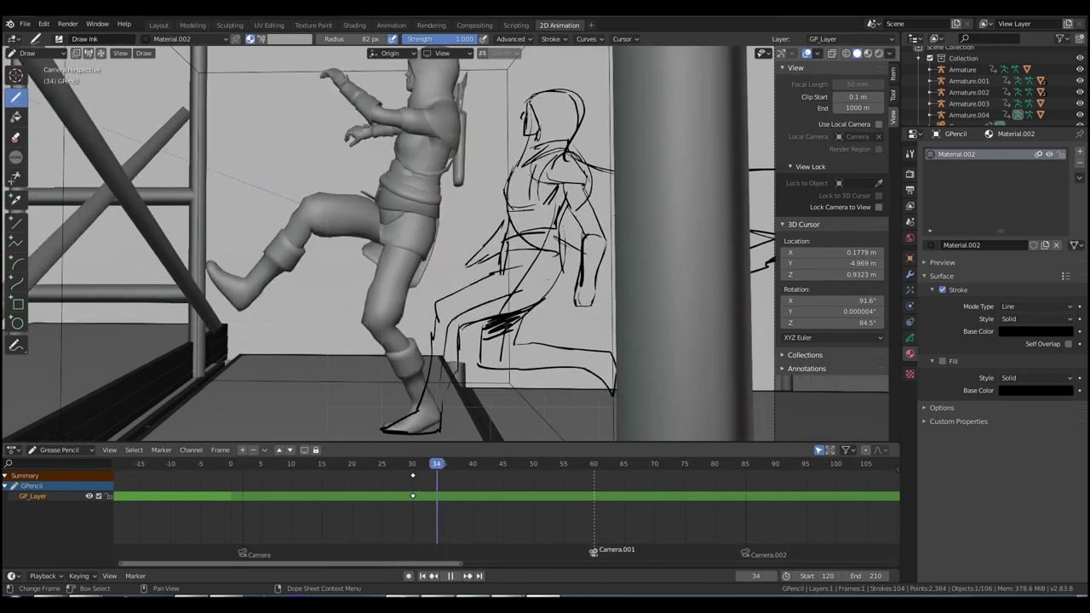
key("space")
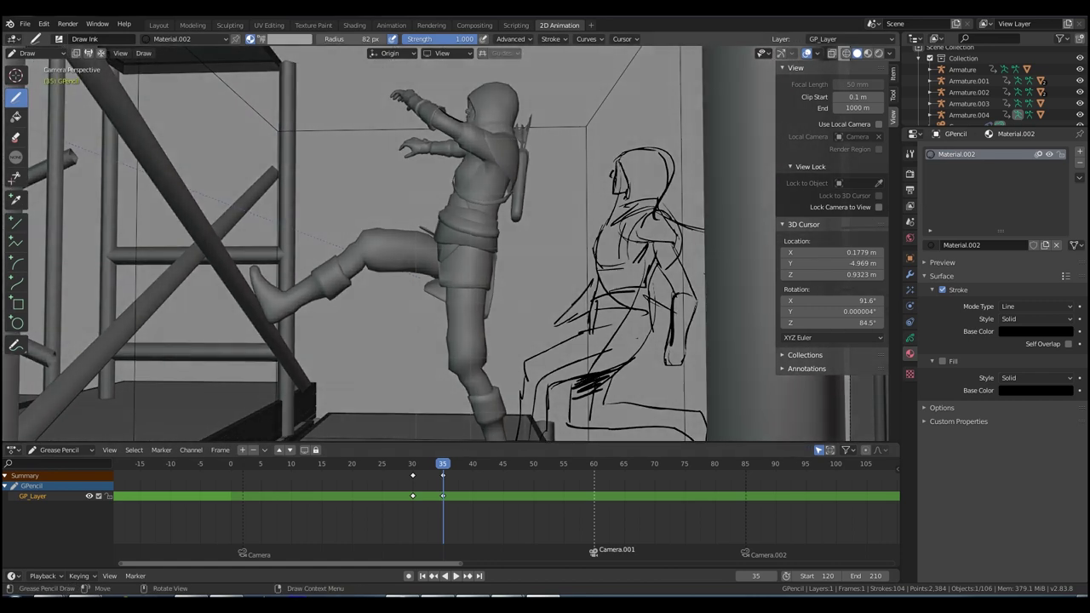
left_click_drag(442, 111, 482, 141)
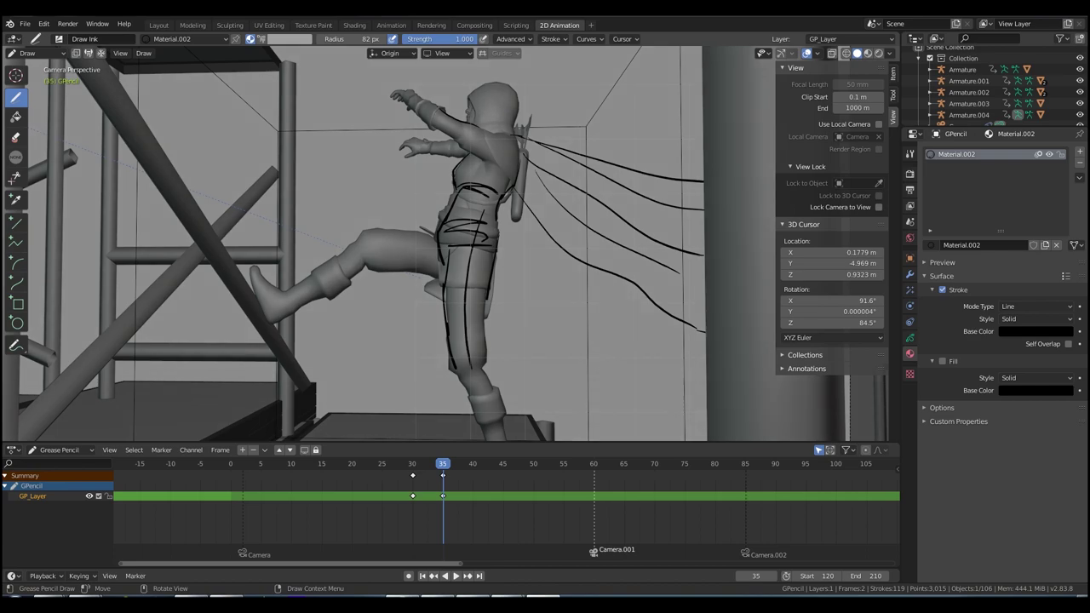
middle_click_drag(471, 368, 463, 295, "shift")
left_click_drag(458, 278, 485, 357)
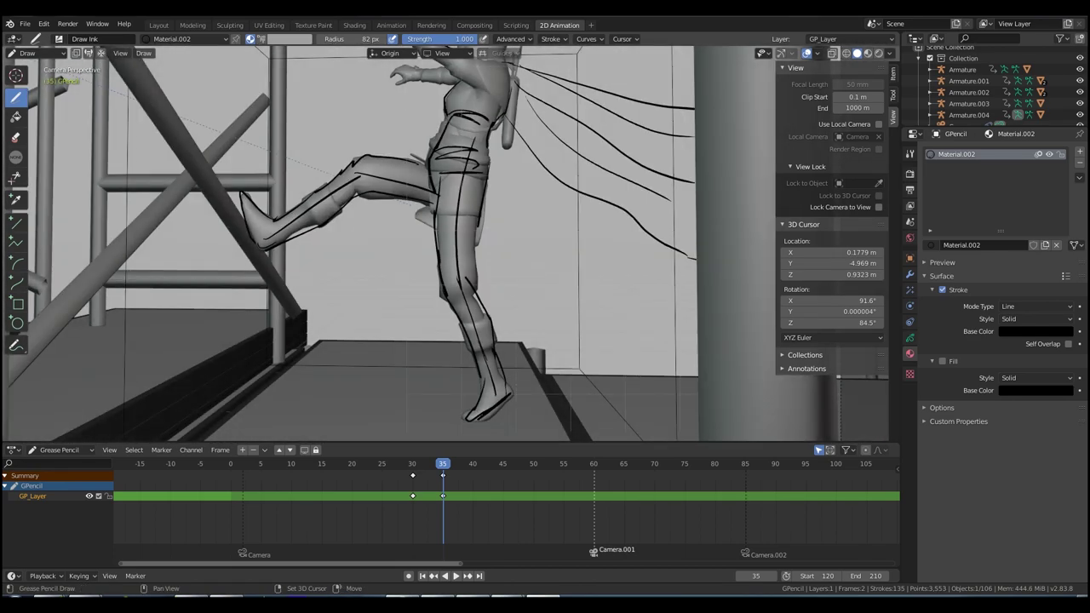
middle_click_drag(443, 213, 412, 340, "shift")
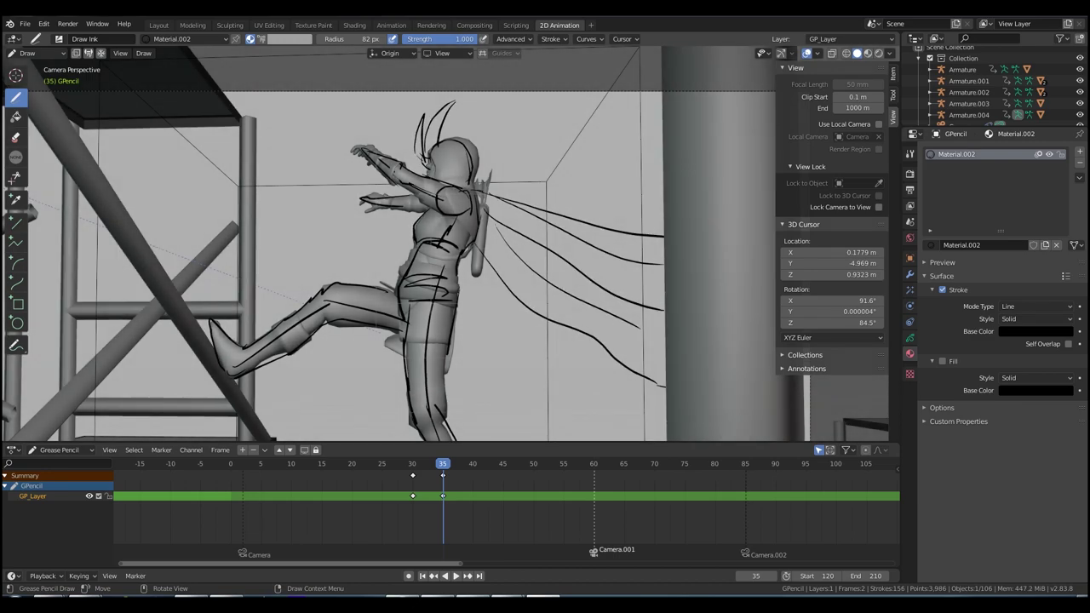
- Return to frame 30, hide the Akai base mesh in Object Mode and play back the drawn frames
key("Down")
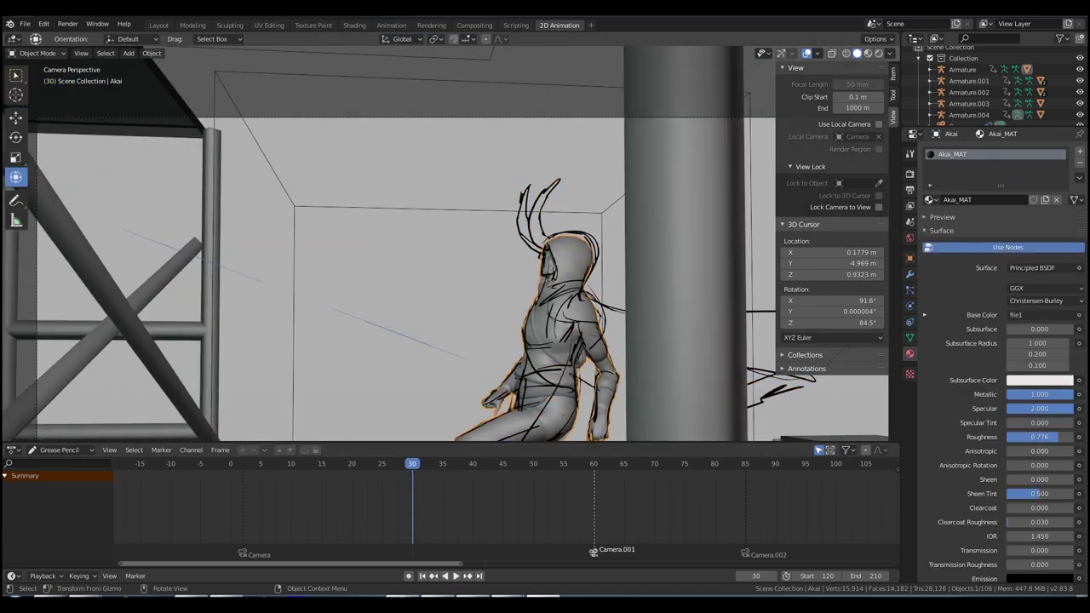
key("h")
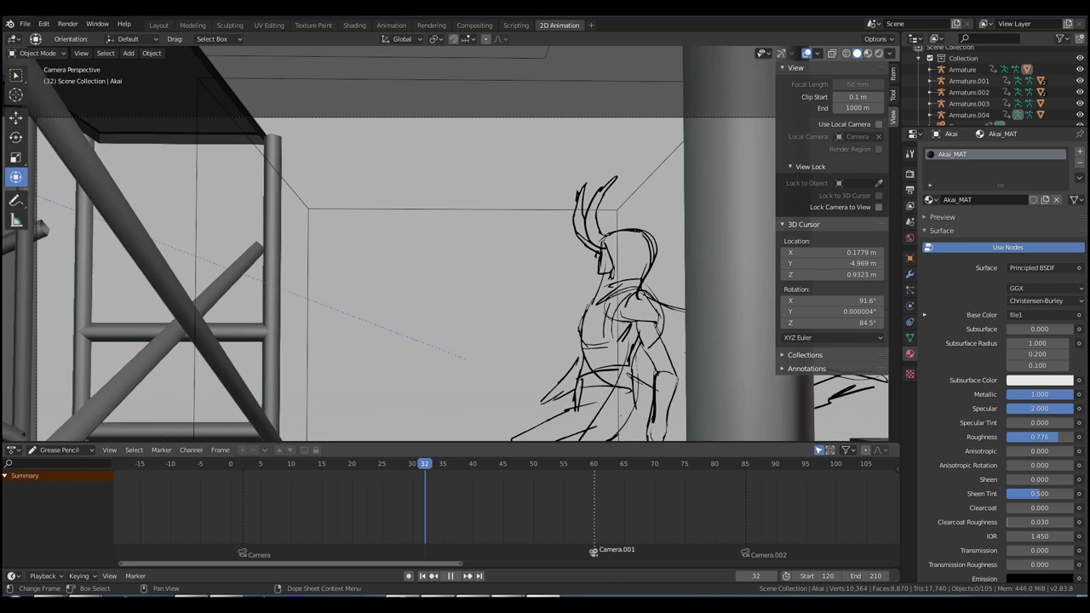
key("space")
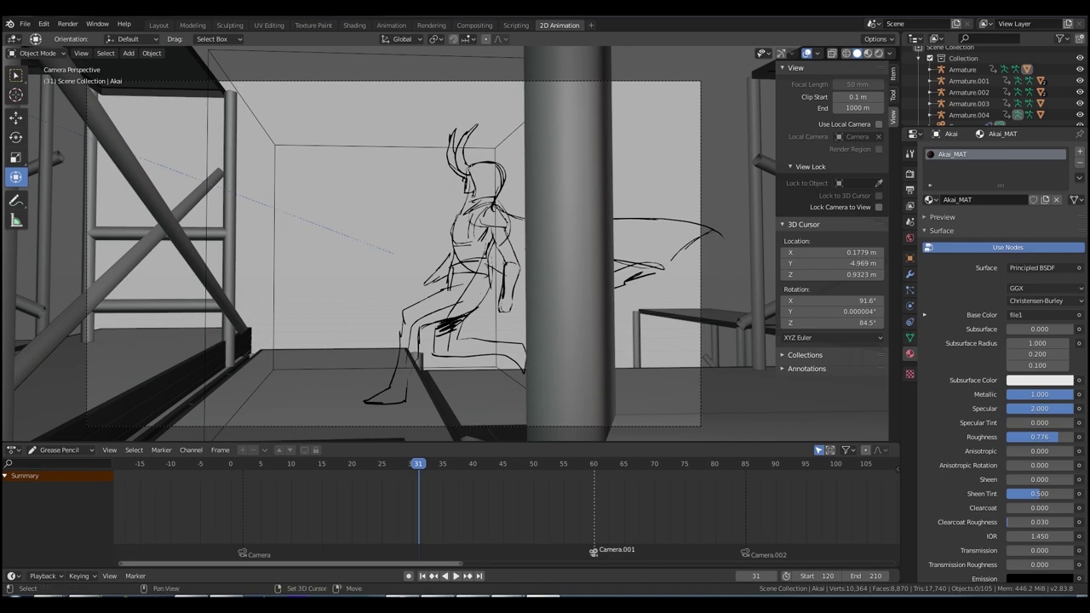
key("Left")
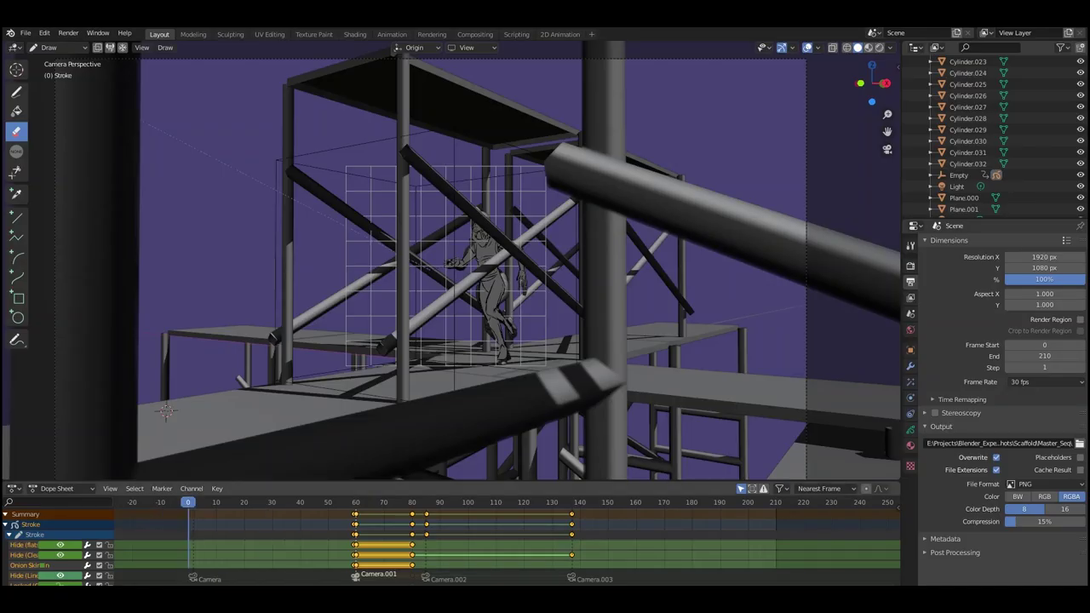
- Play the finished scaffold scene from frame 0 in the Layout workspace through the camera view
key("space")
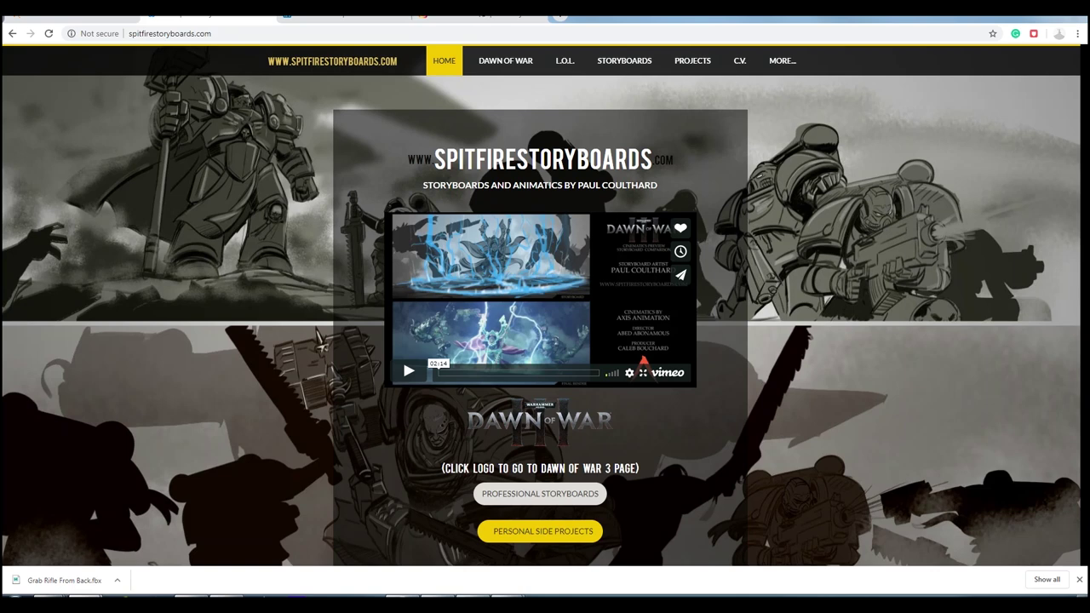
- In the web browser, play the Dawn of War video on spitfirestoryboards.com and look through the videos on the artist's Vimeo page
left_click(408, 371)
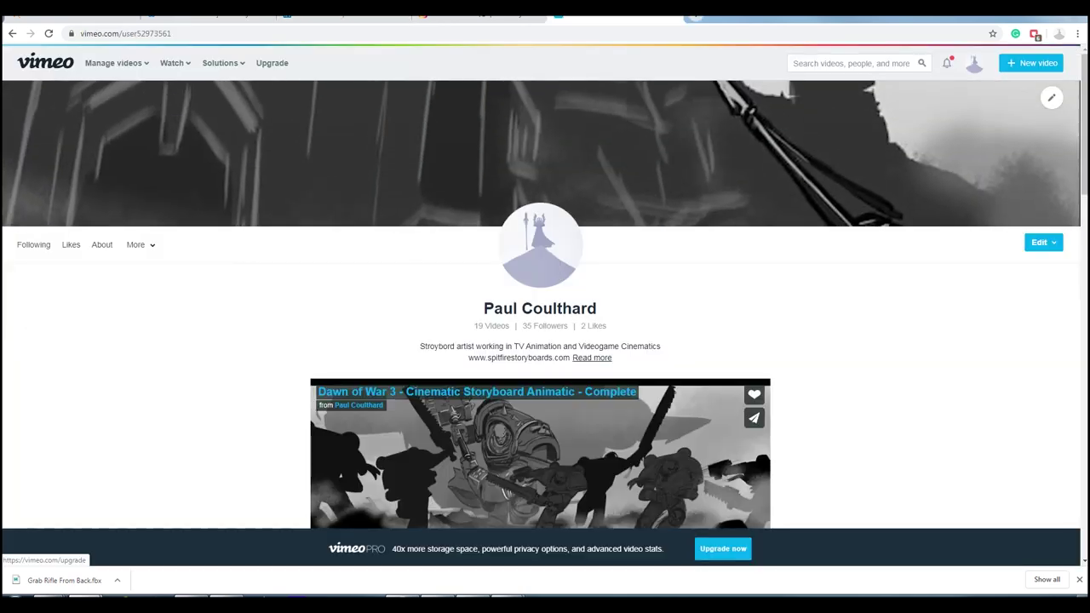
scroll(723, 549, "down", 3)
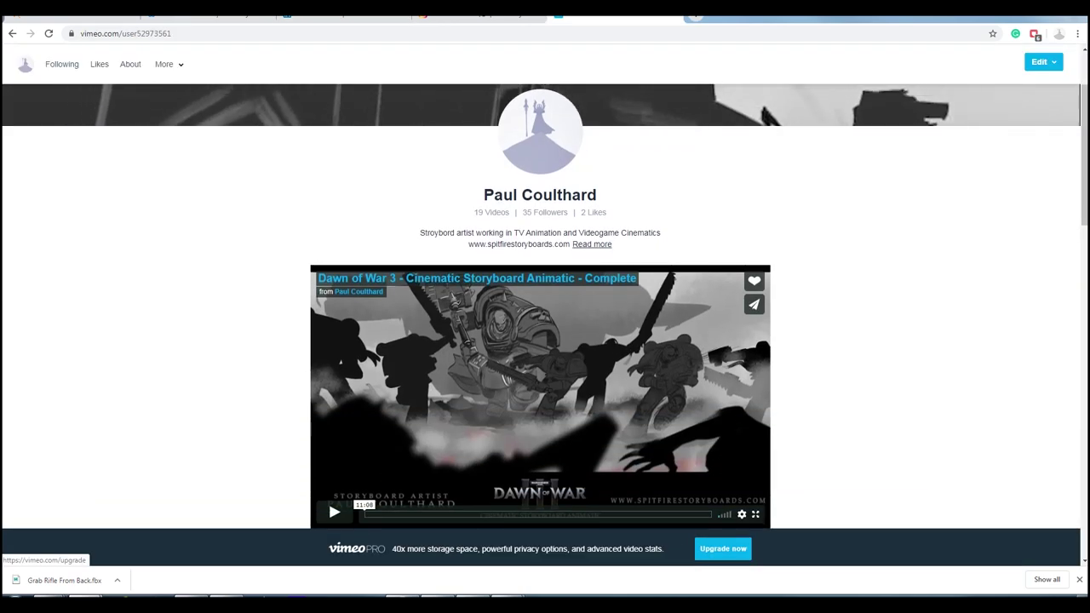
scroll(723, 549, "down", 2)
scroll(545, 307, "down", 7)
scroll(545, 307, "down", 3)
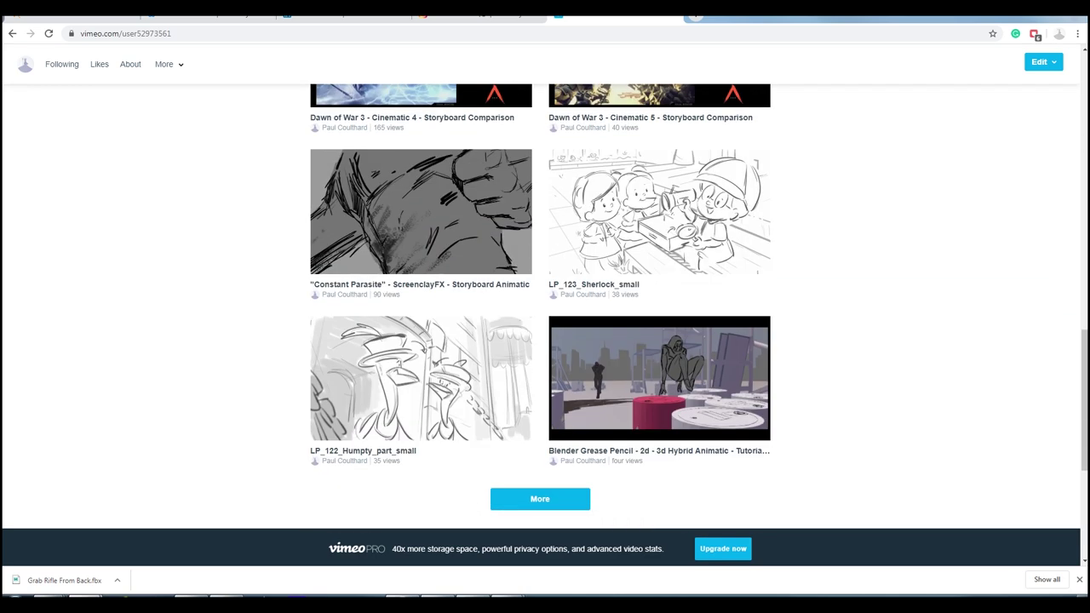